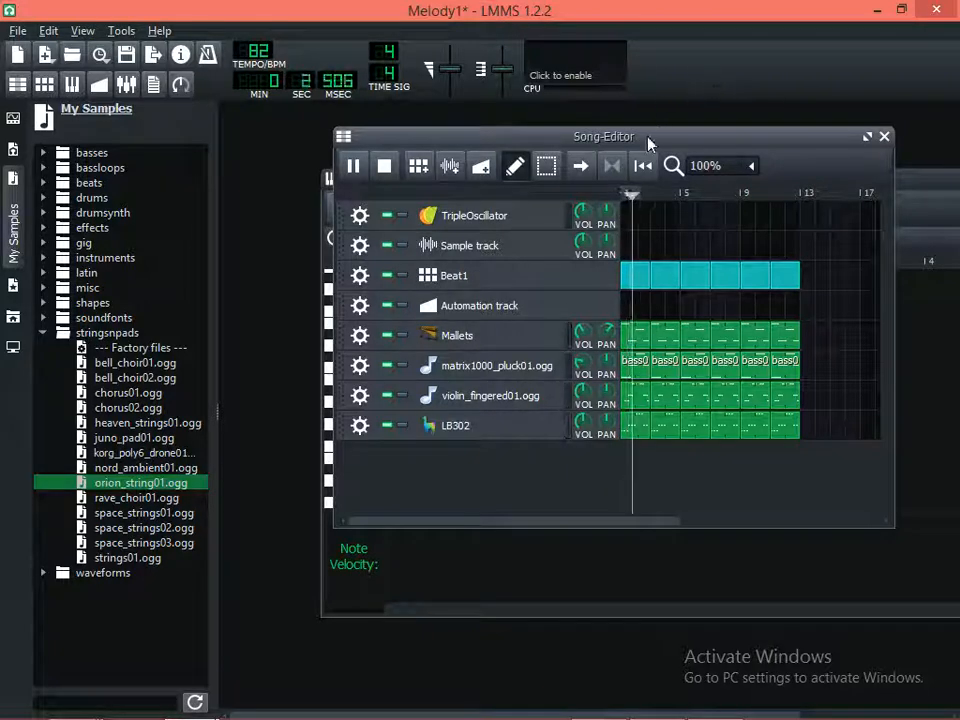
Stop the song playback and hide the My Samples browser with its stringsnpads folder collapsed
key(space)
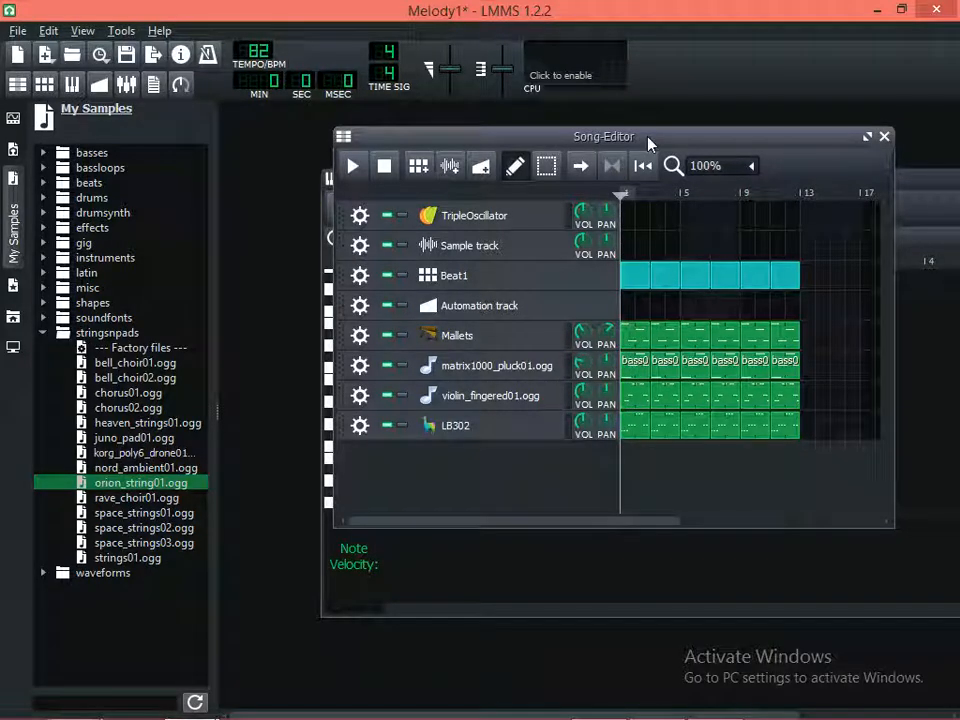
click(130, 377)
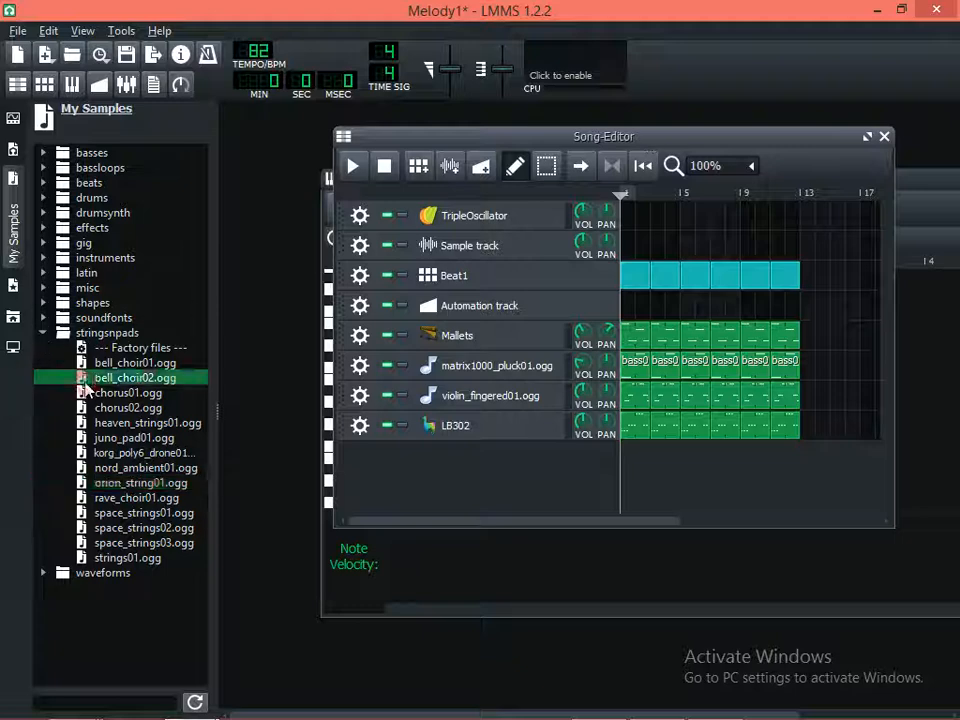
click(43, 332)
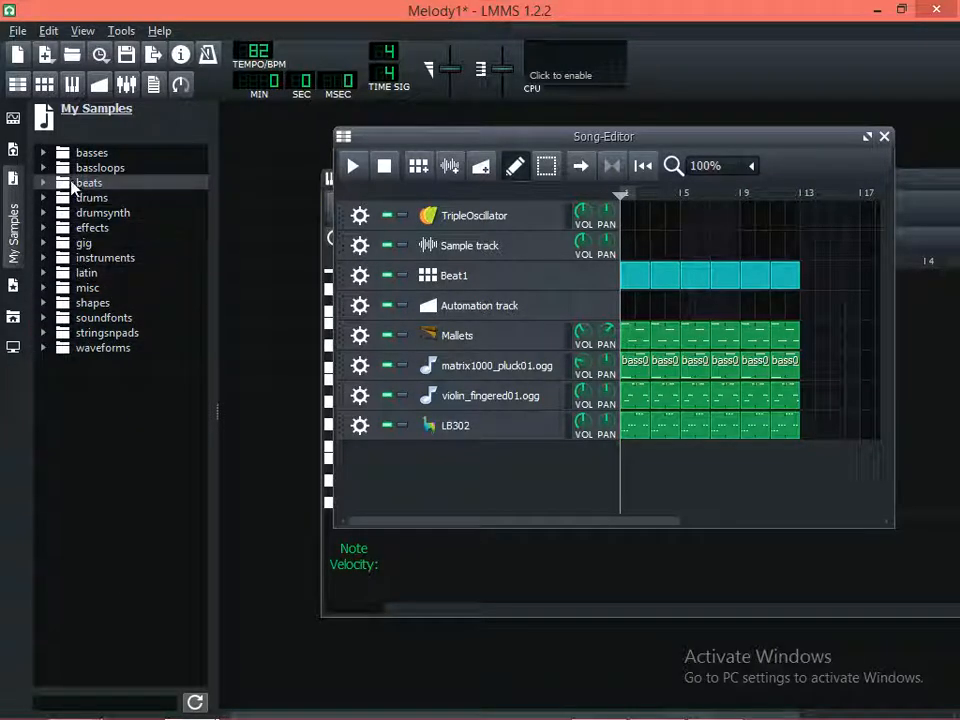
click(14, 218)
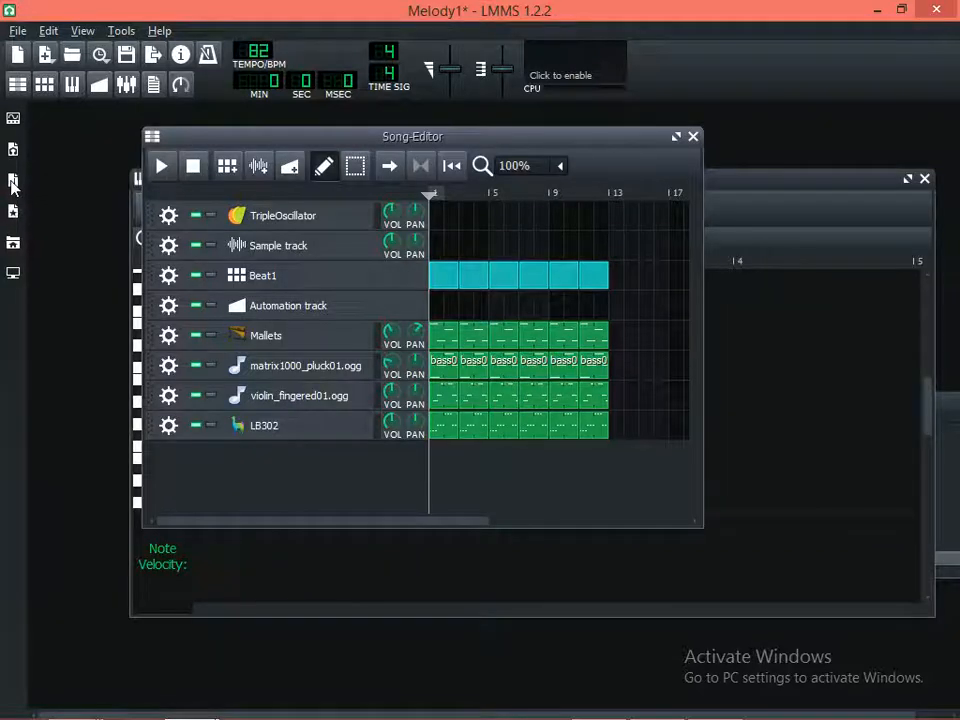
Add the orion_string01.ogg sample from the stringsnpads folder of My Samples as a new track in the Song-Editor
click(12, 183)
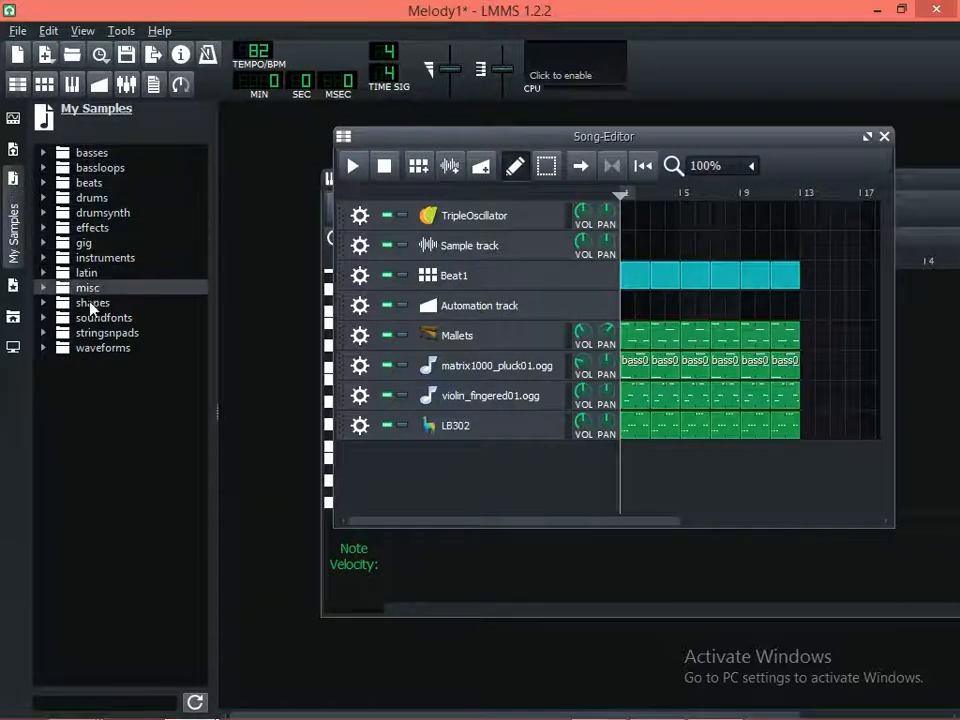
click(44, 334)
click(130, 377)
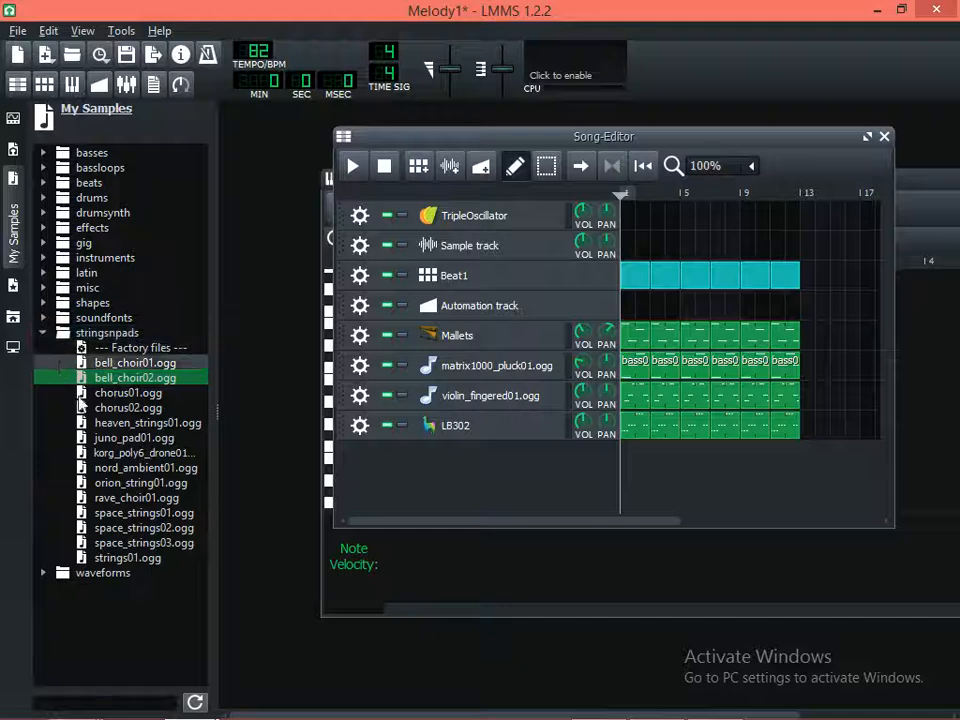
click(138, 487)
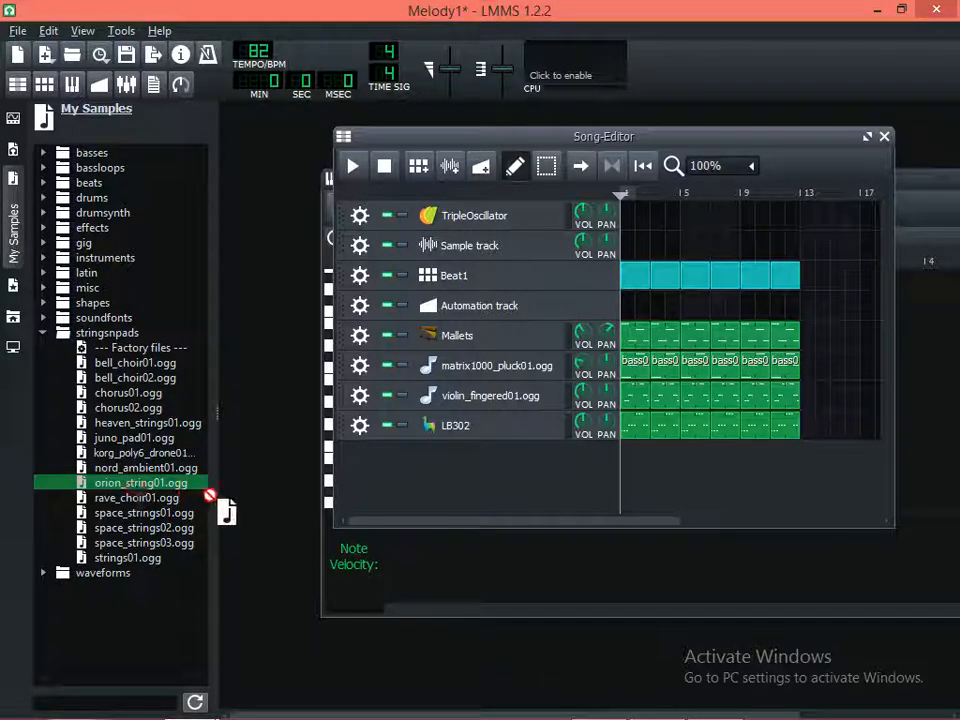
drag(208, 492, 400, 465)
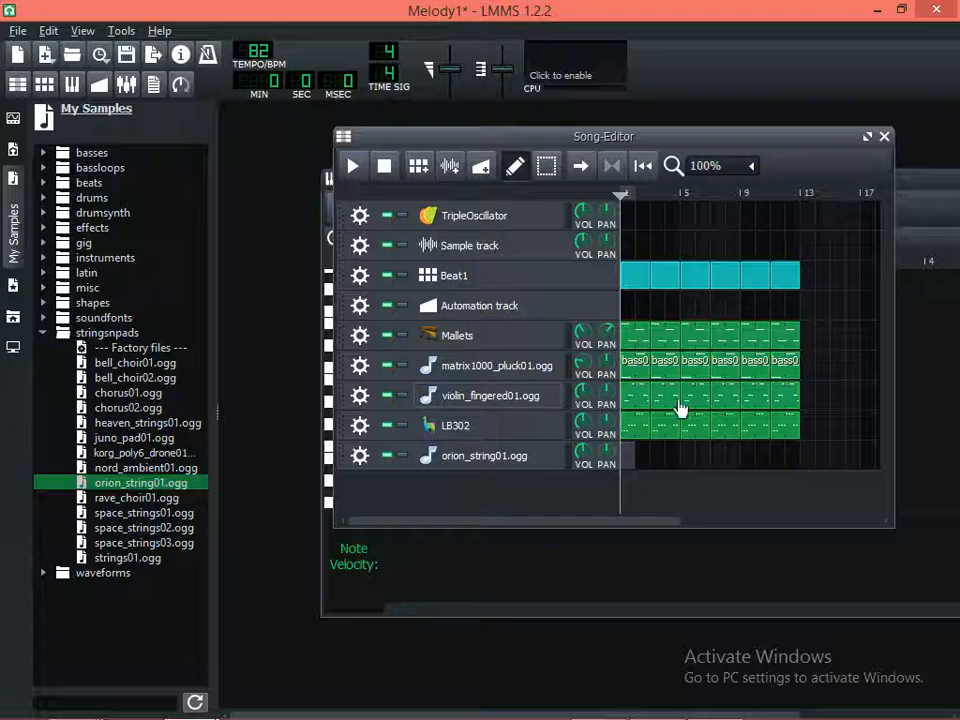
Copy the first violin_fingered01.ogg pattern to the start of the orion_string01.ogg track and play the song briefly
right_click(627, 399)
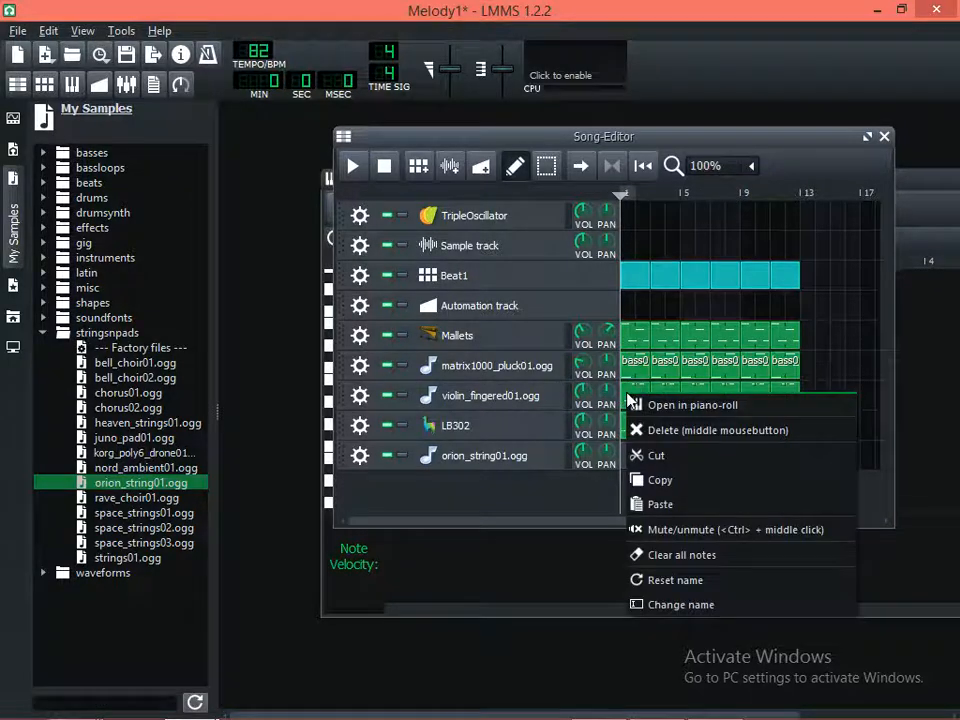
click(640, 480)
click(625, 456)
right_click(625, 456)
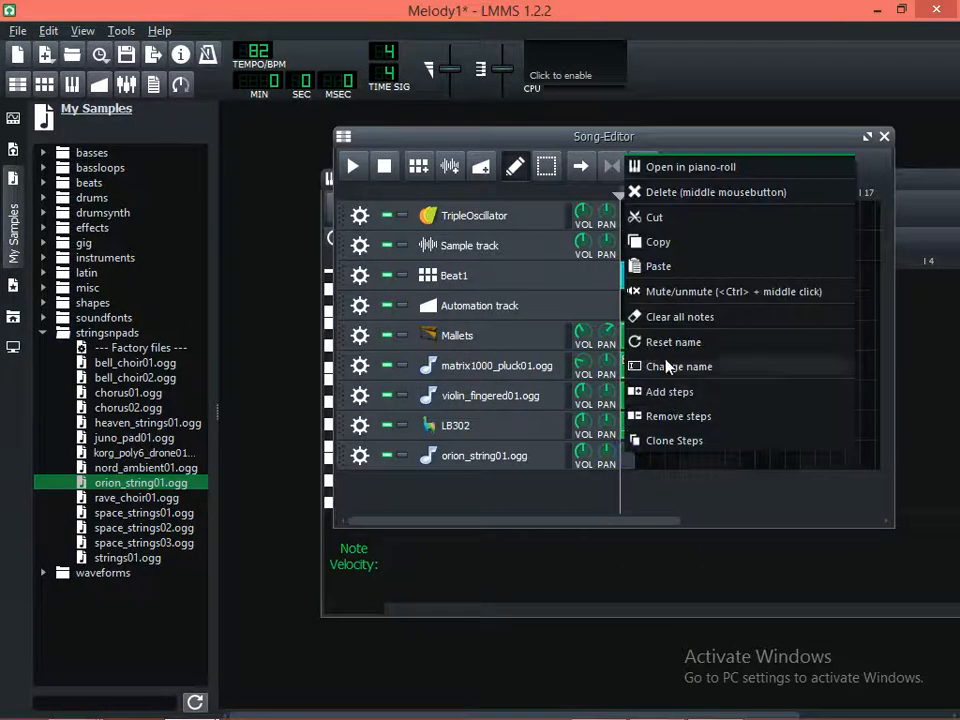
click(660, 266)
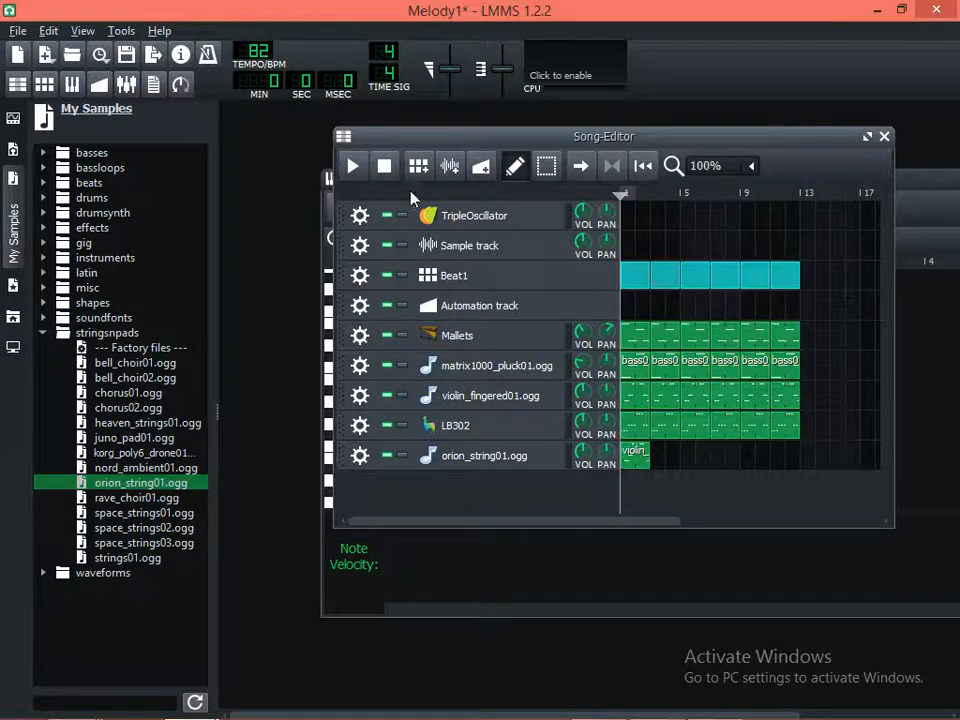
click(352, 168)
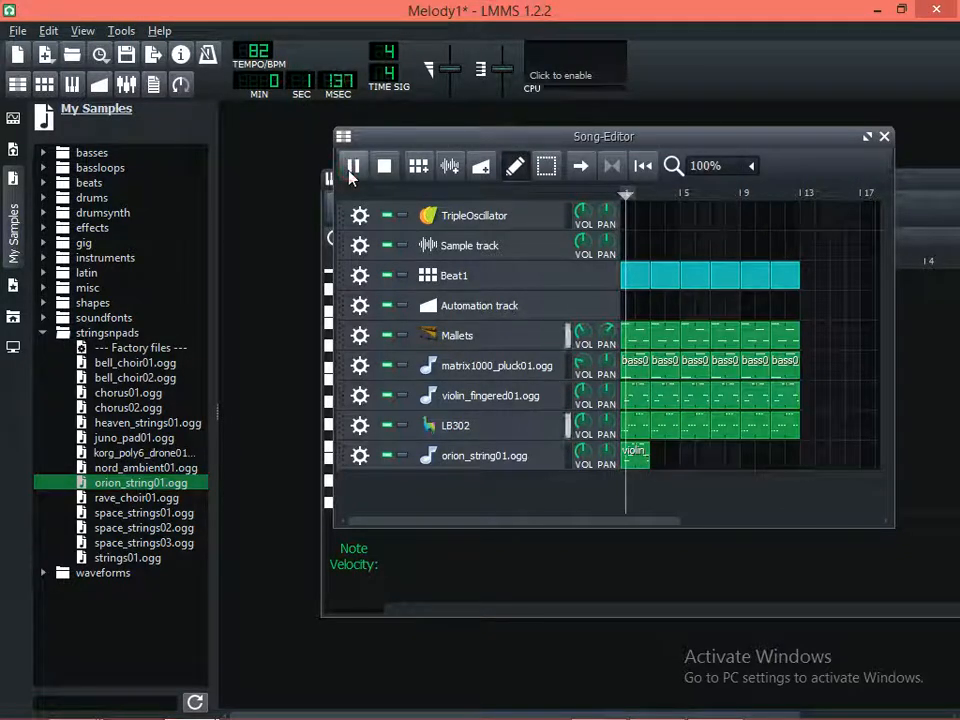
click(352, 168)
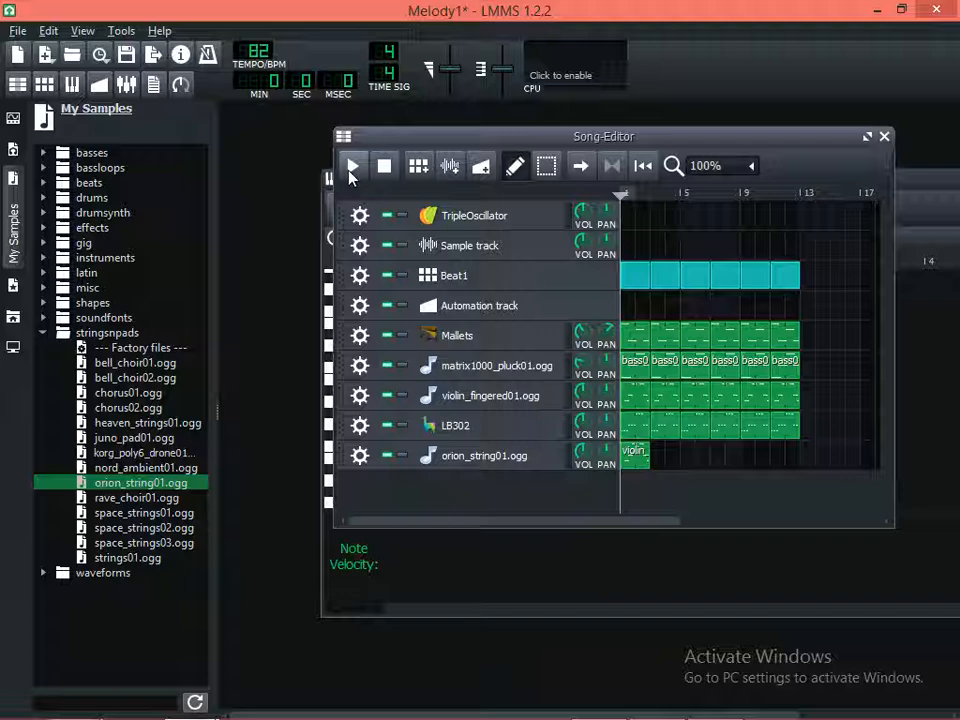
Open the orion_string01.ogg pattern in the Piano-Roll, select all its notes, and move them up until the first note sits on G#4
double_click(642, 455)
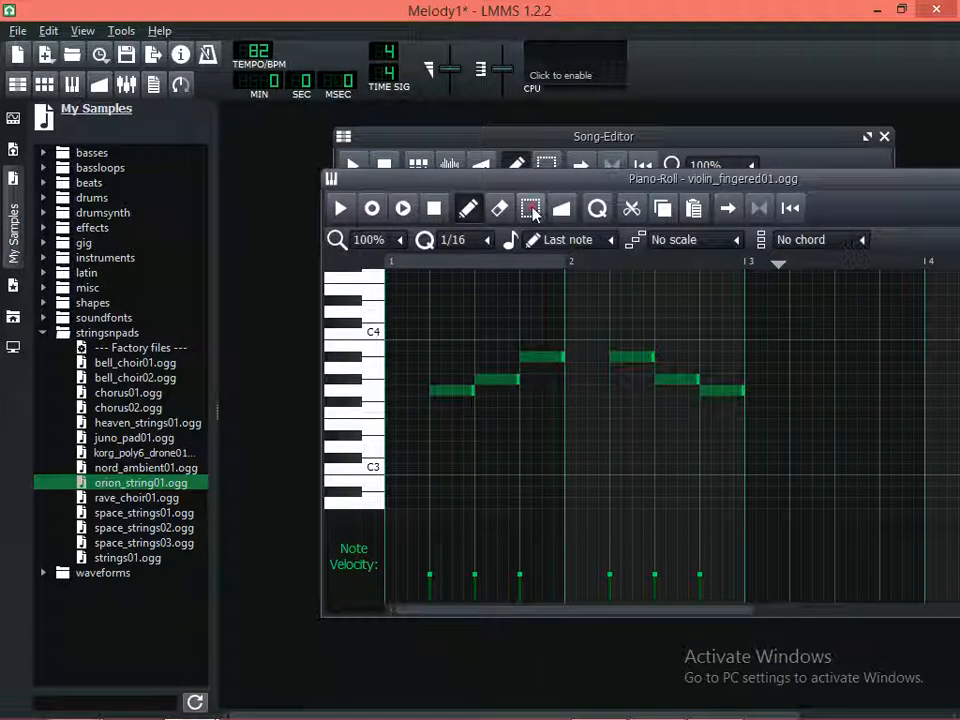
click(533, 210)
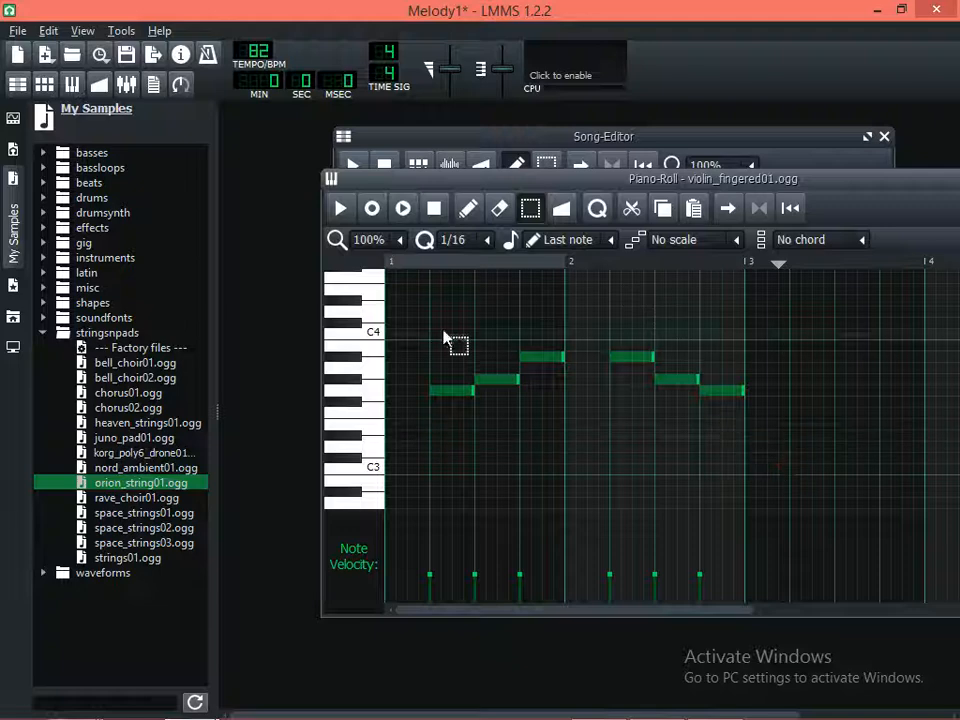
key(ctrl+a)
click(467, 207)
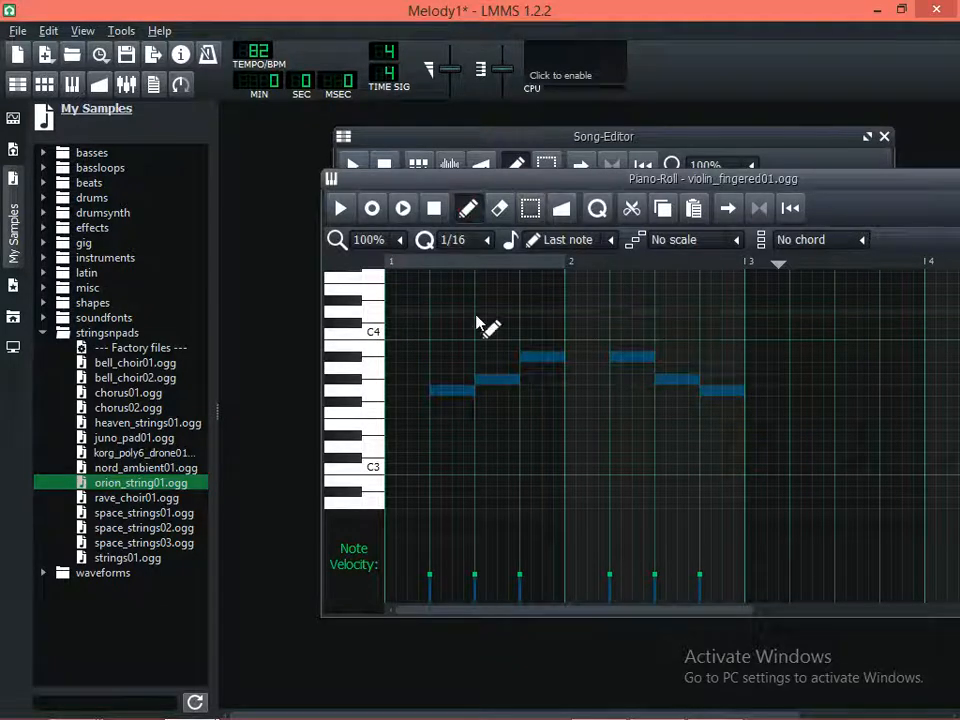
scroll(475, 325, up, 3)
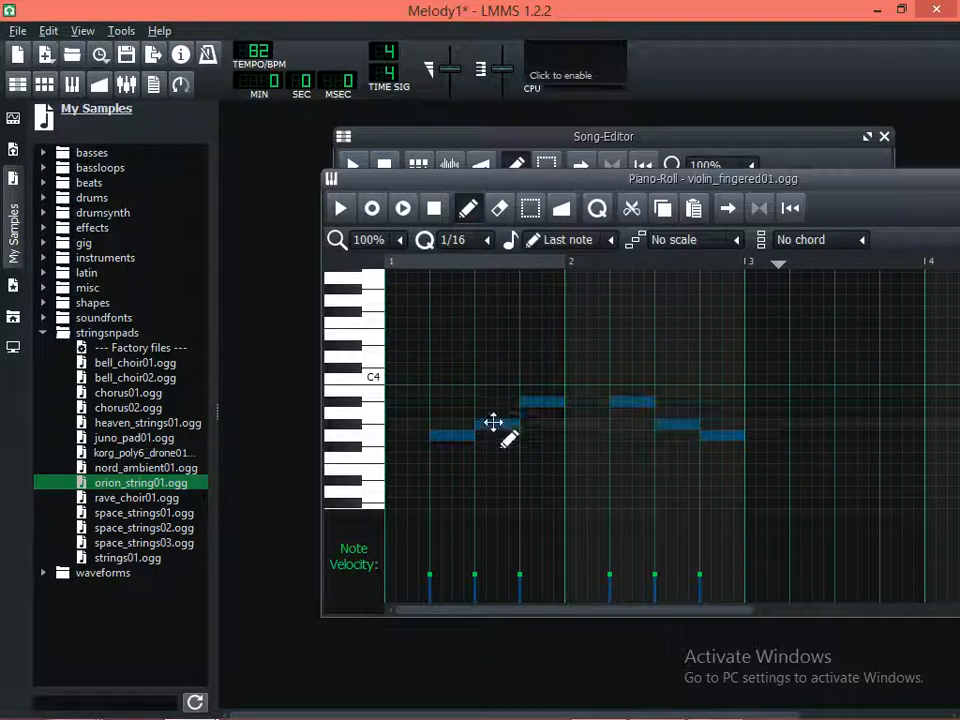
drag(493, 422, 497, 330)
scroll(505, 370, up, 6)
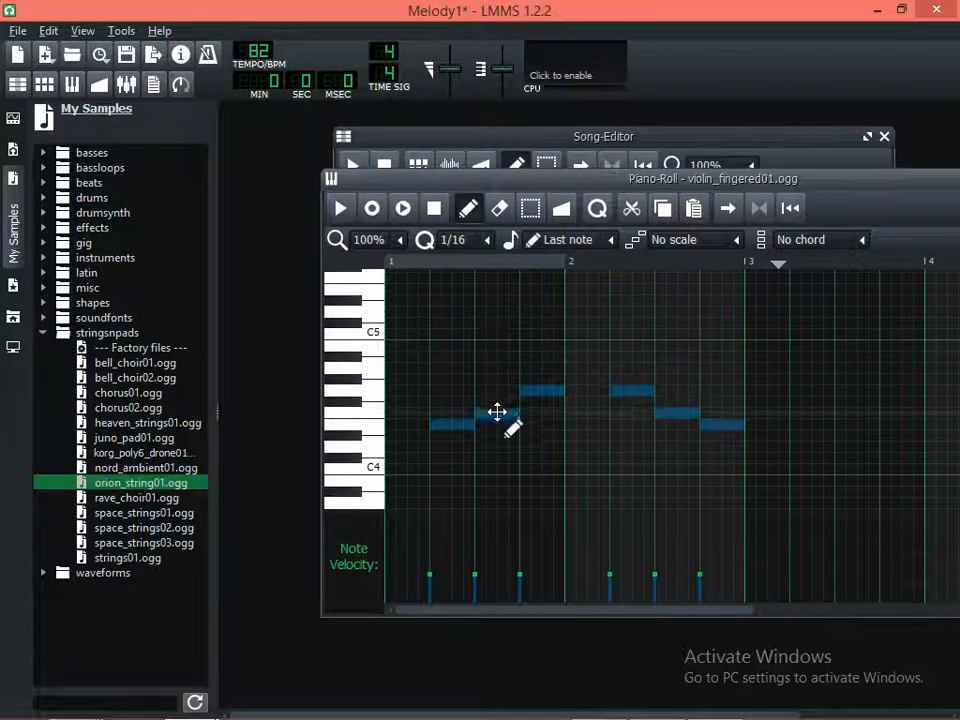
drag(496, 410, 499, 365)
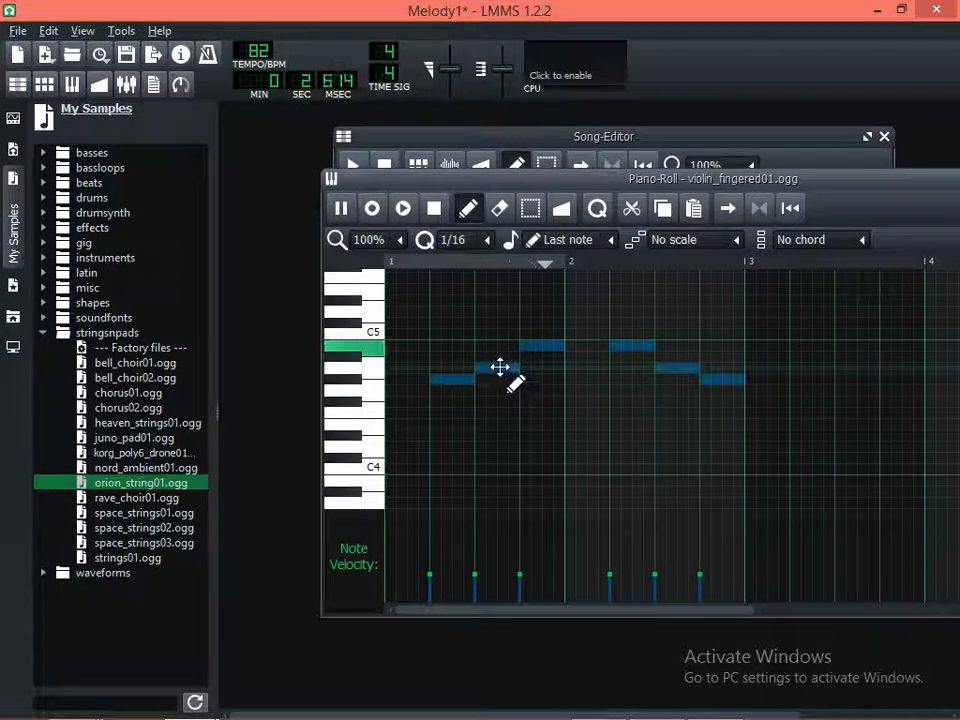
key(space)
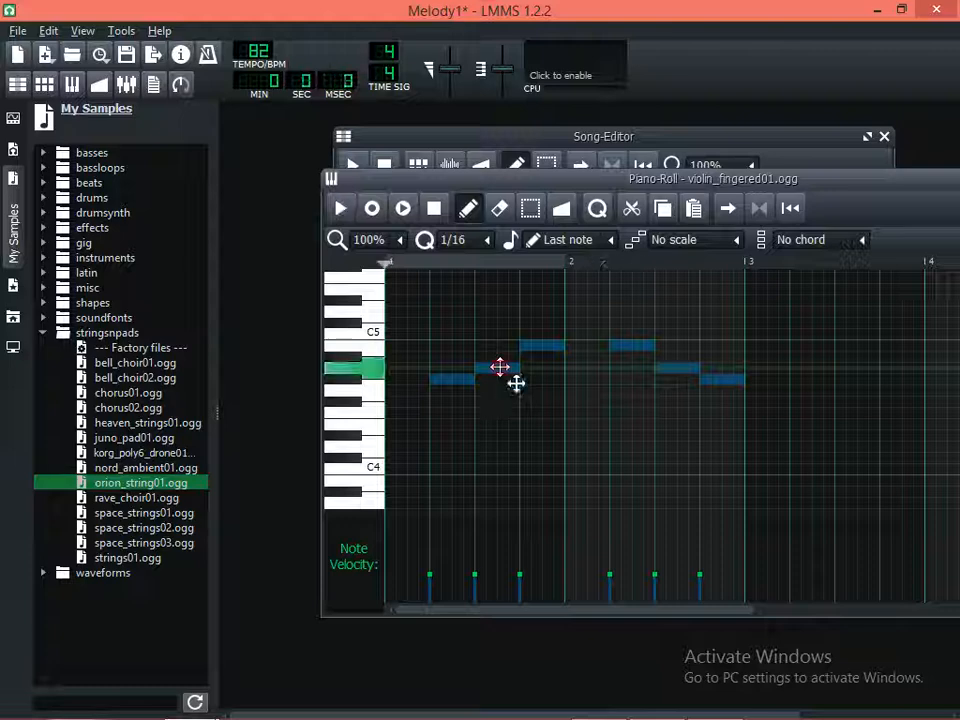
Raise all selected notes until the first one sits on B4, playing the pattern after each shift
drag(515, 383, 514, 369)
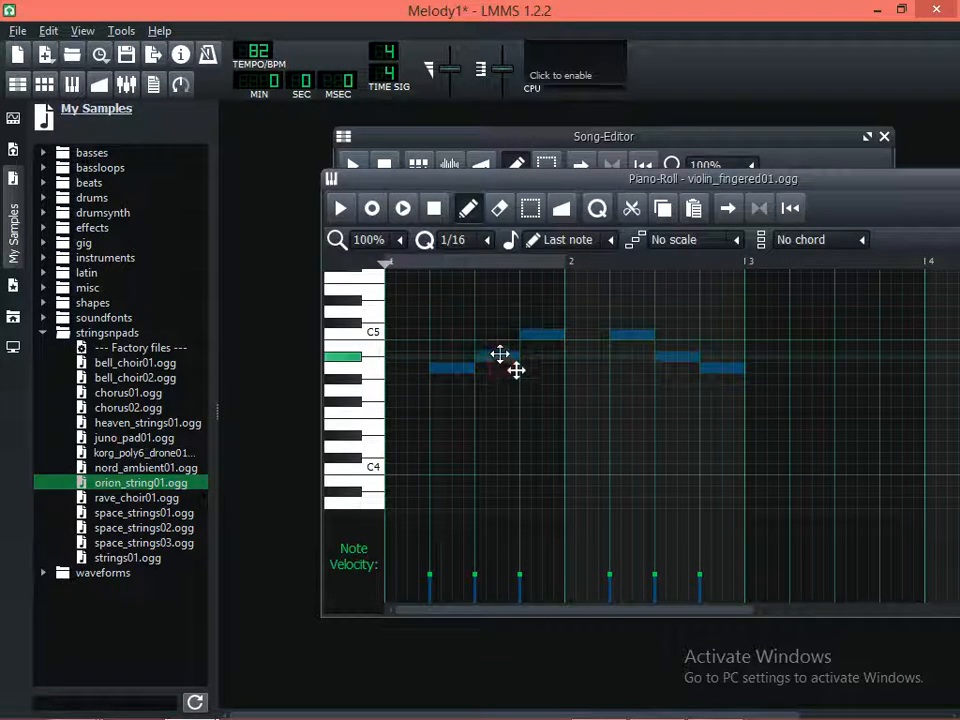
click(403, 209)
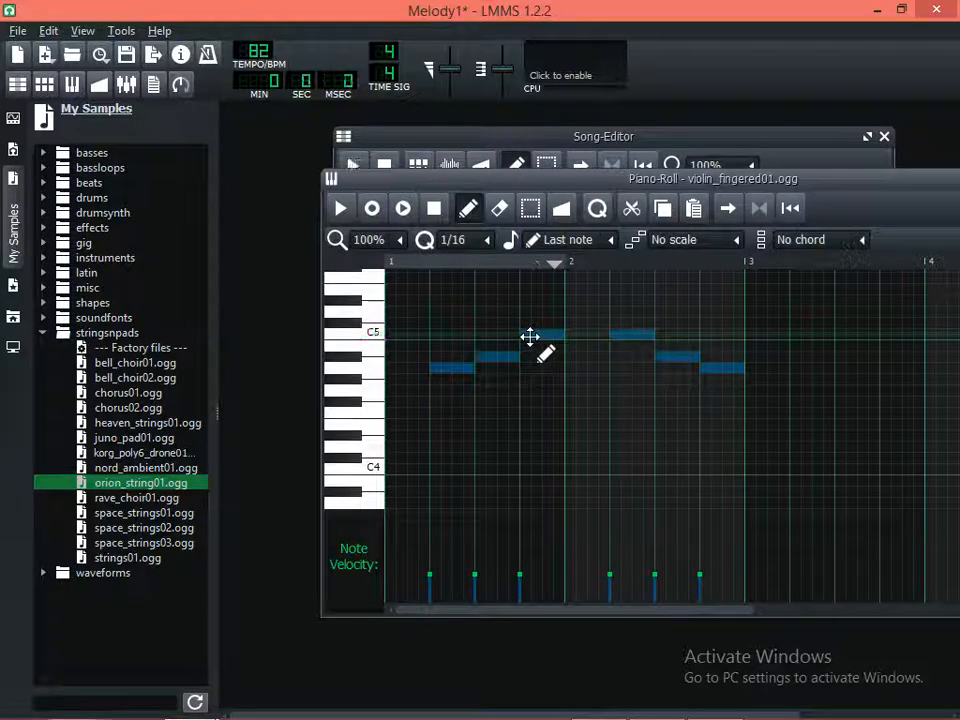
drag(530, 330, 530, 313)
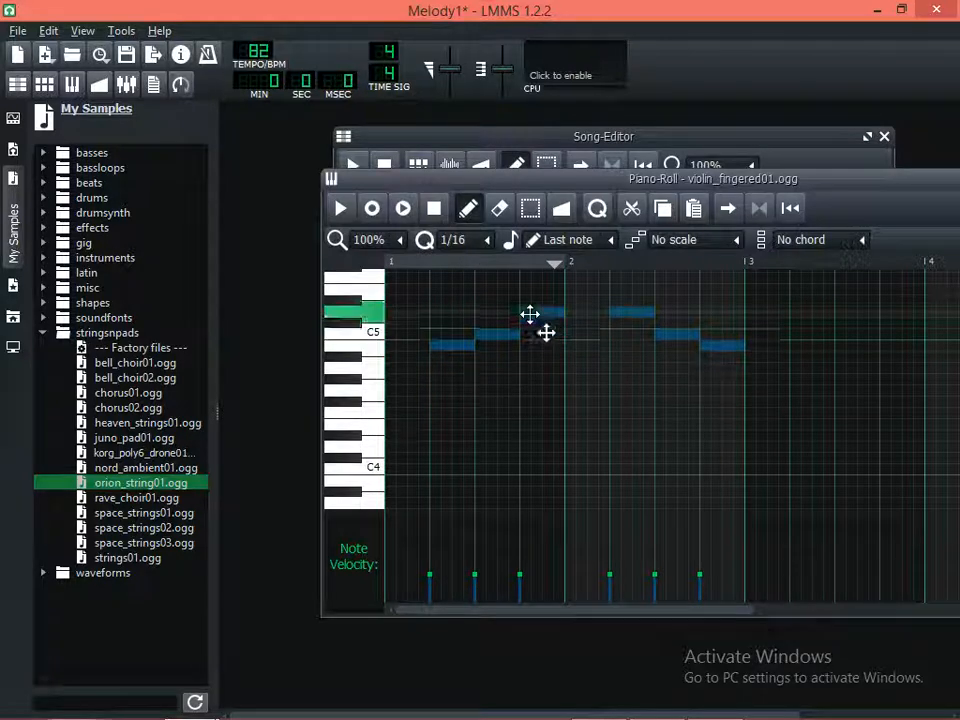
click(404, 209)
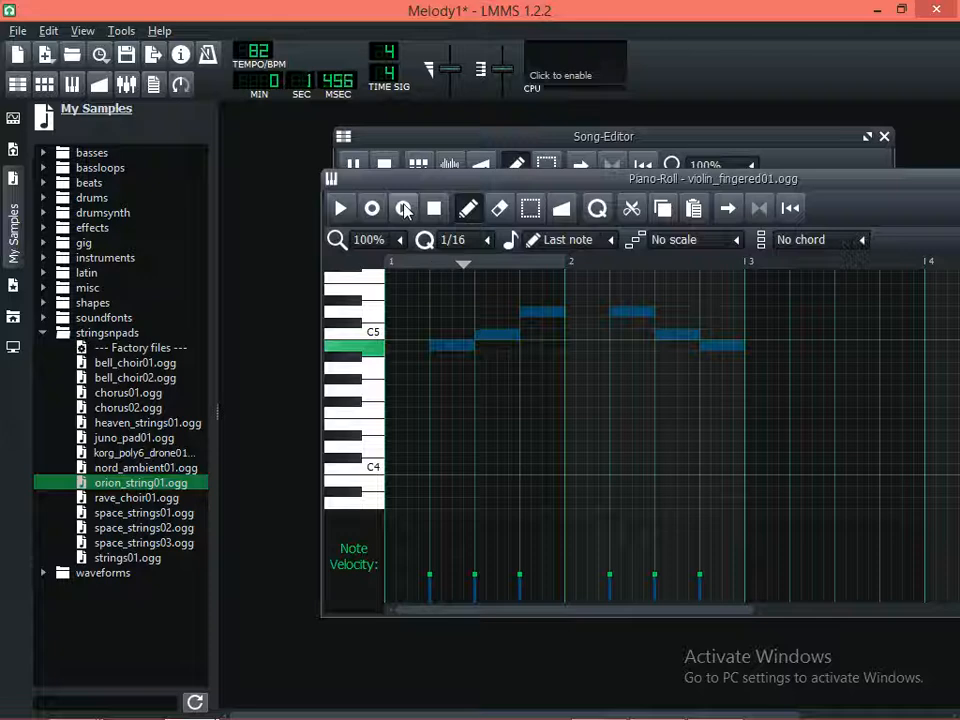
key(space)
Mute the violin_fingered01.ogg track in the Song-Editor and play the orion_string01.ogg pattern in the Piano-Roll
click(702, 136)
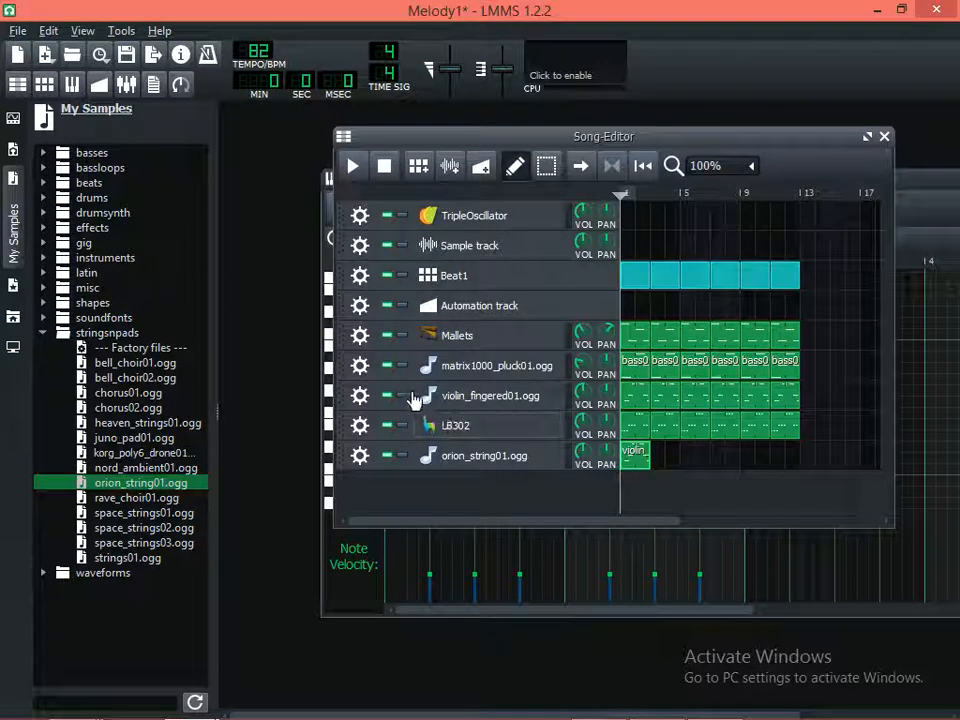
click(388, 396)
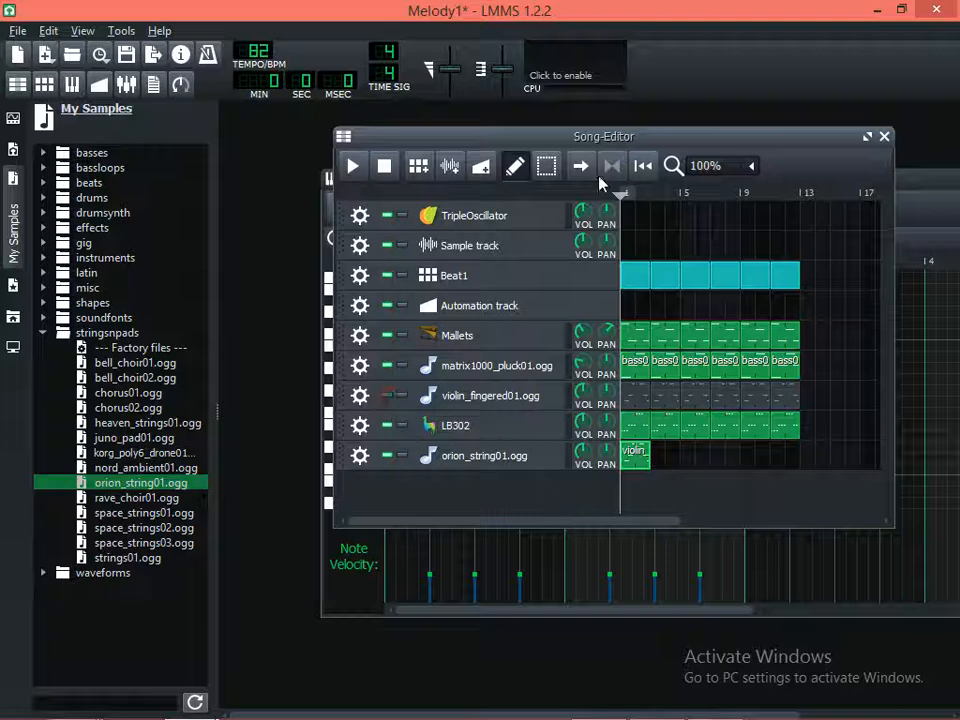
double_click(636, 458)
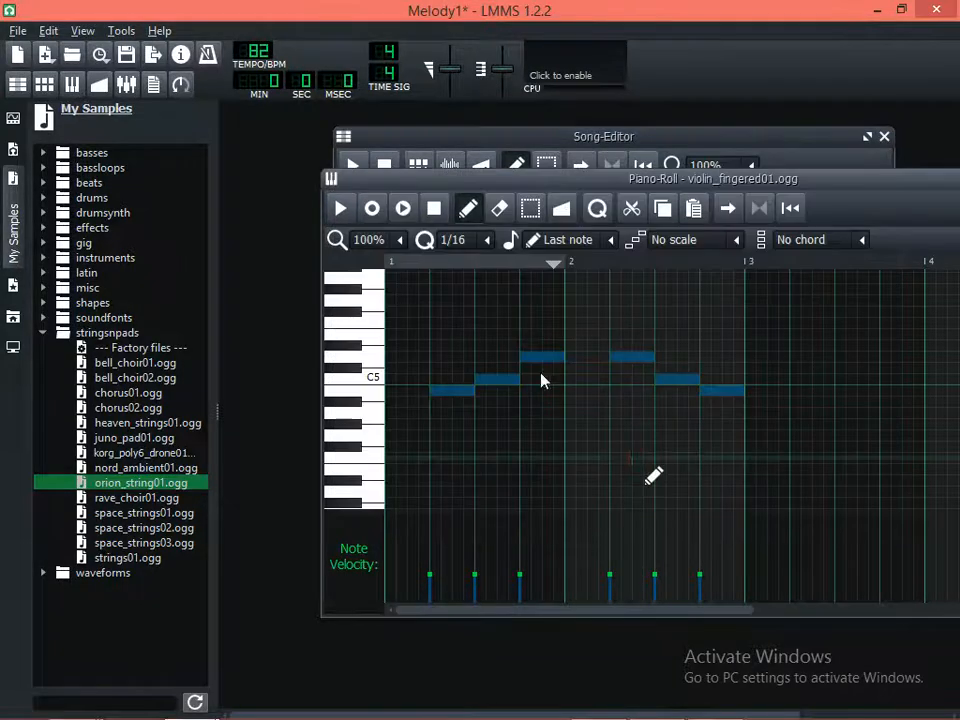
click(422, 263)
click(341, 208)
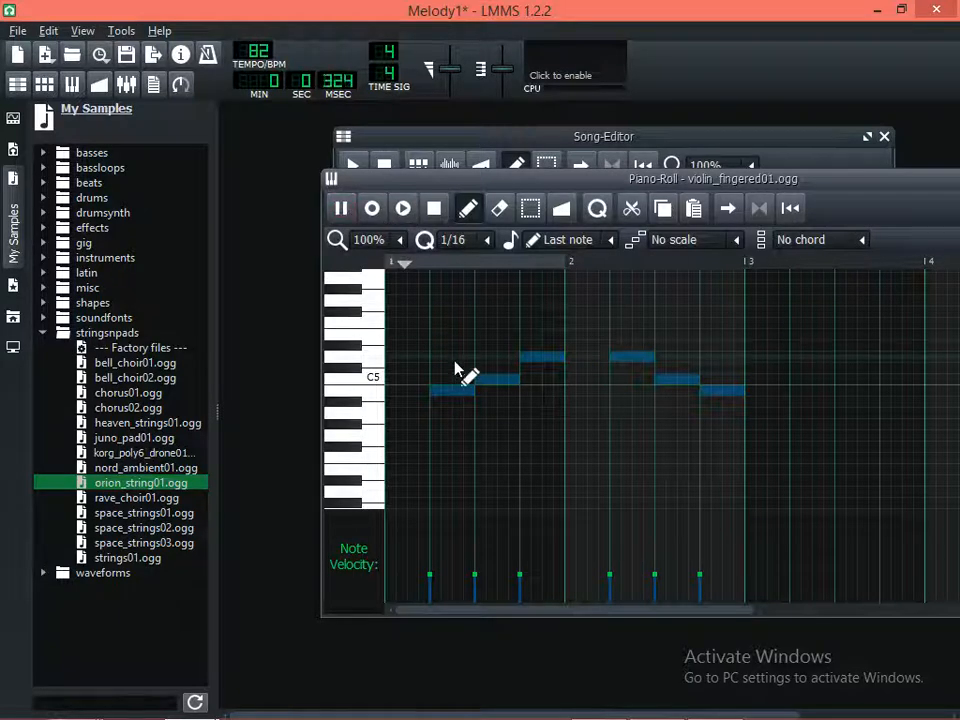
Raise the selected notes one semitone at a time up to a first note on D5, listening between shifts, and return to the Song-Editor
scroll(467, 370, up, 2)
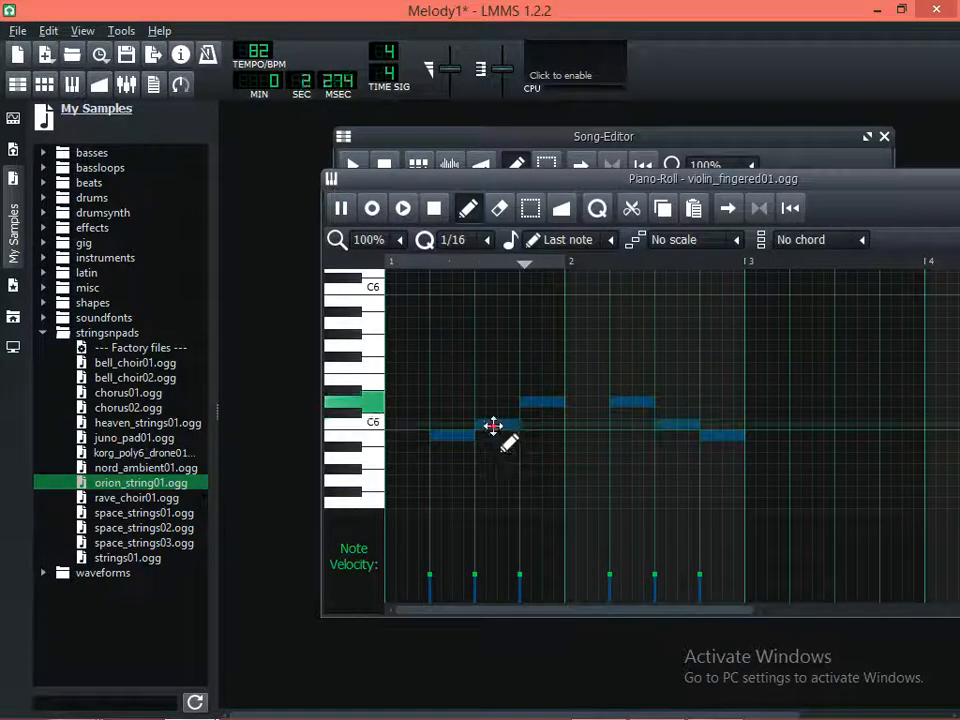
scroll(493, 426, down, 1)
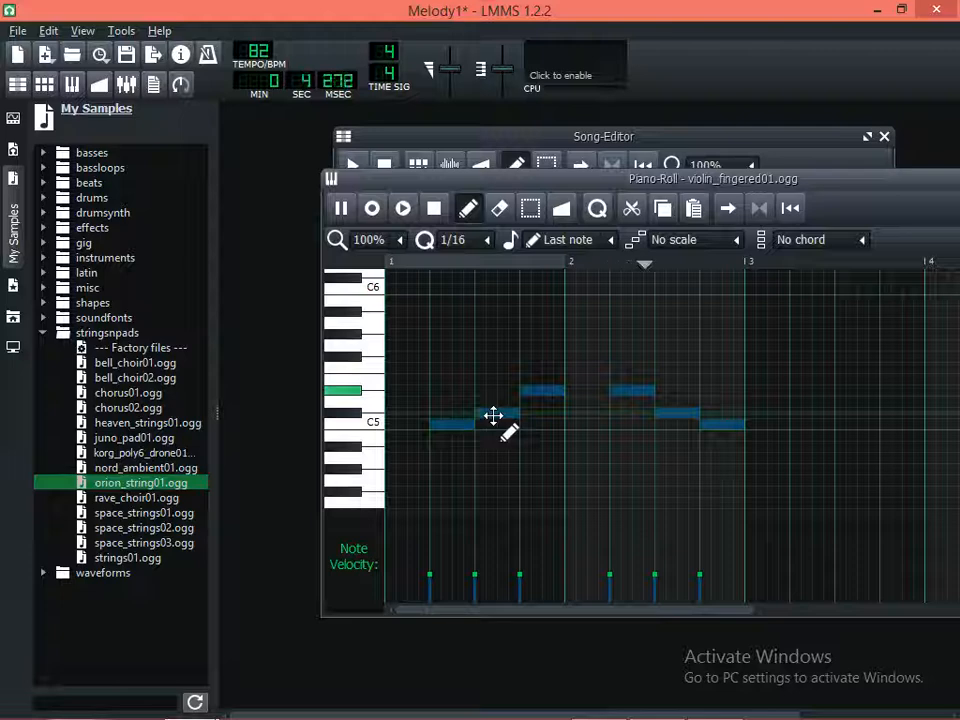
key(shift+Up)
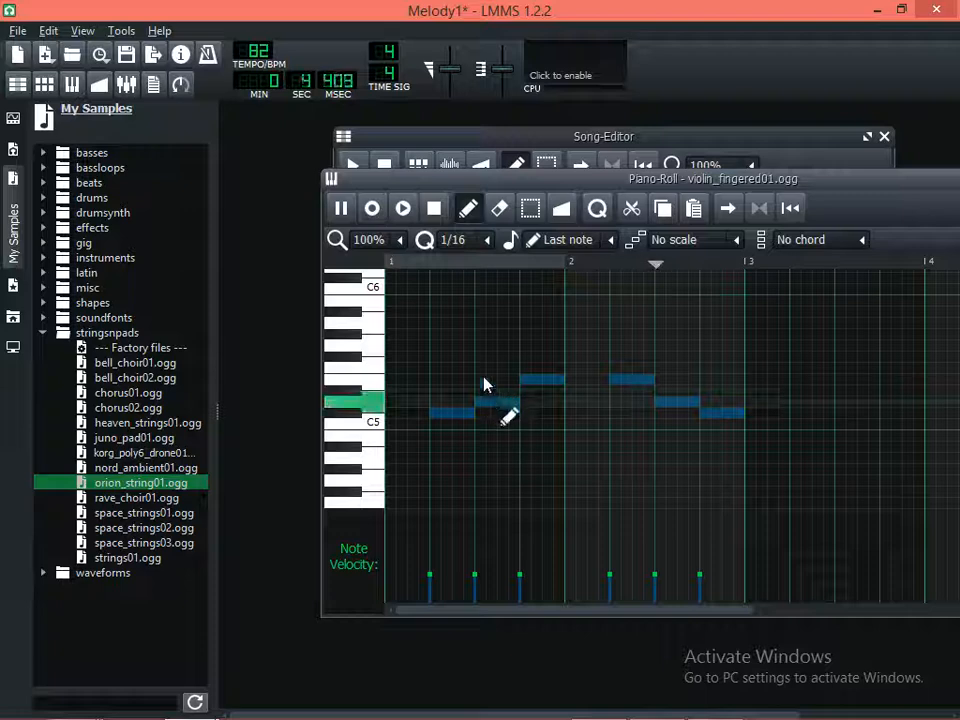
key(space)
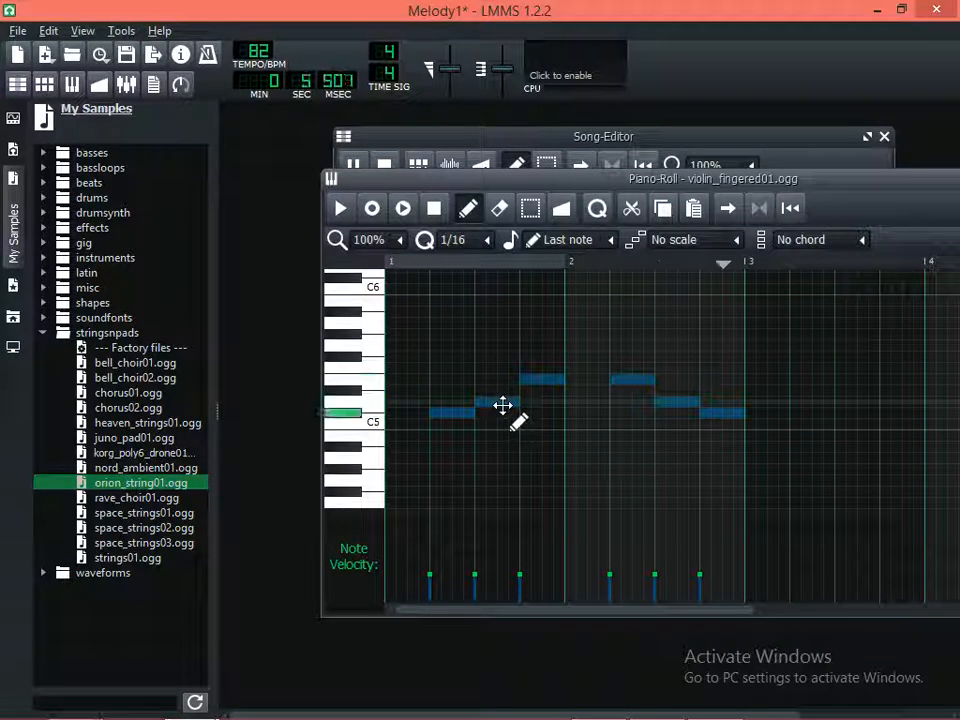
key(space)
drag(503, 398, 503, 389)
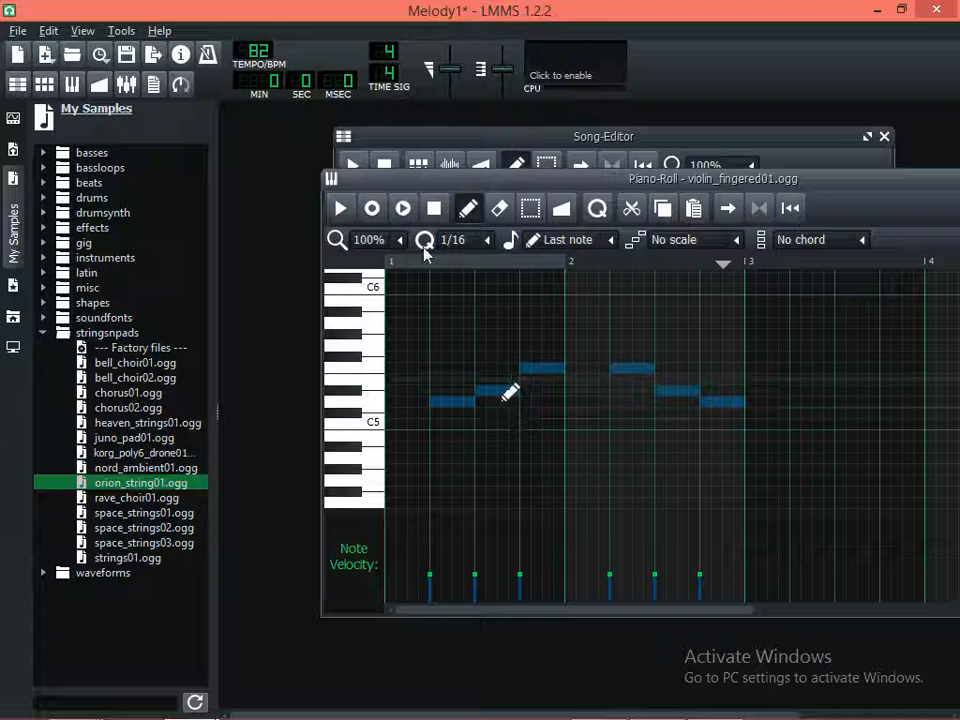
click(403, 216)
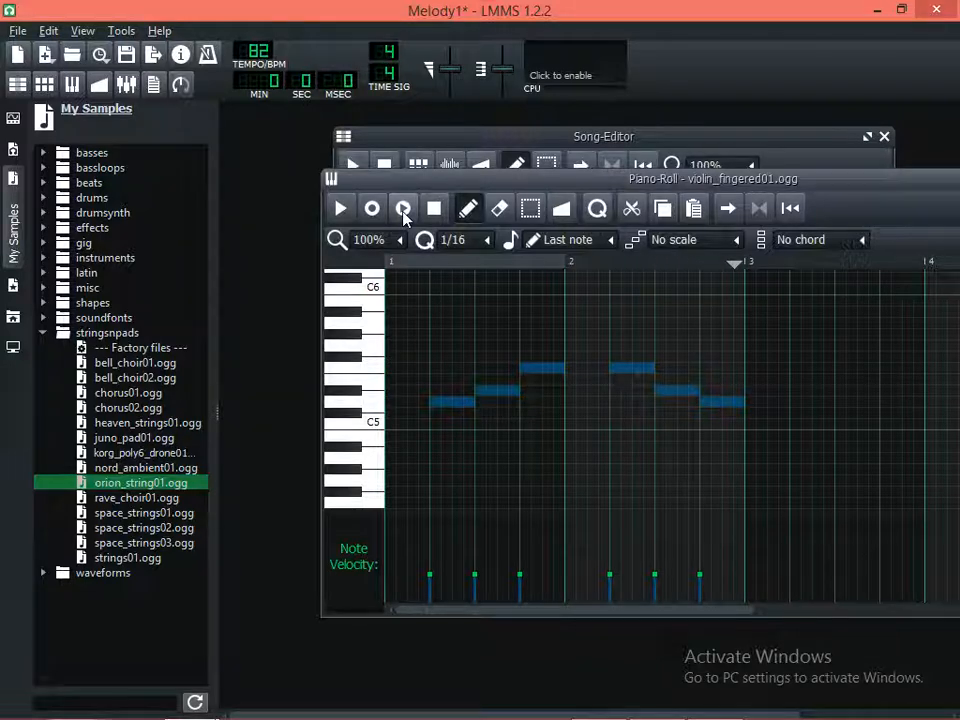
click(586, 137)
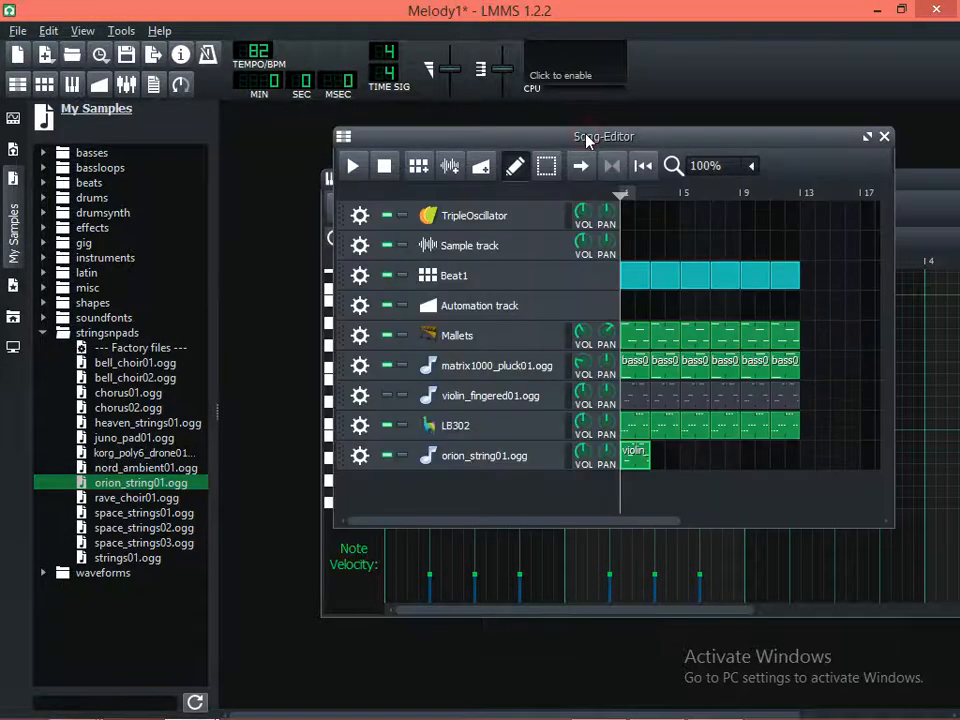
Unmute the violin_fingered01.ogg track and play the song to hear it together with the orion_string01.ogg track
click(387, 396)
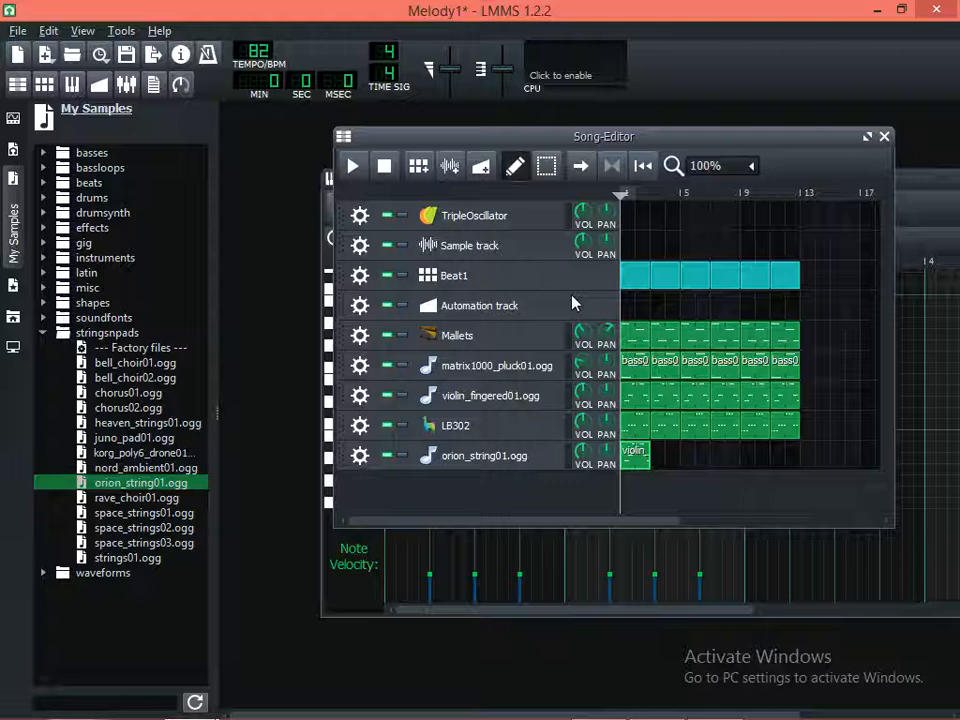
click(350, 166)
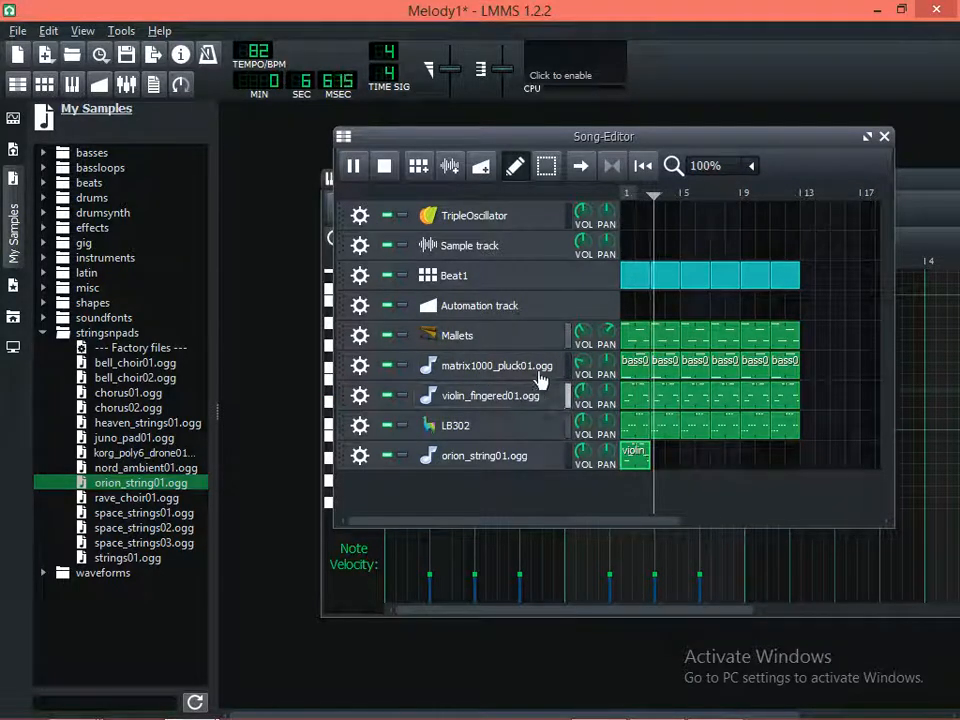
key(space)
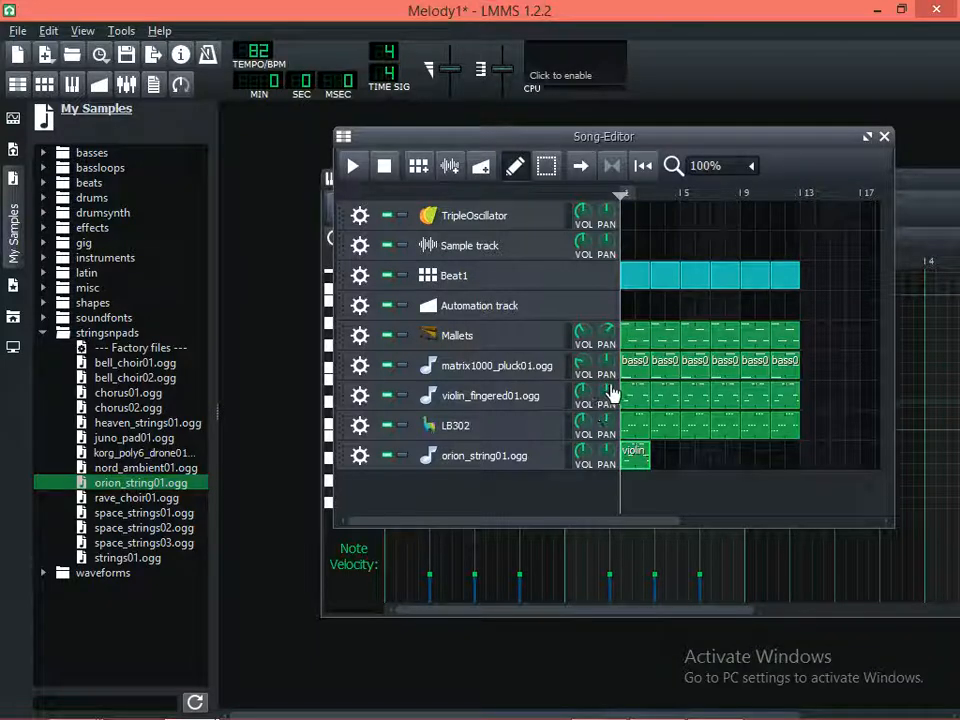
Pan the violin_fingered01.ogg track almost fully left, to about -97%, and play the start of the song
drag(606, 397, 606, 463)
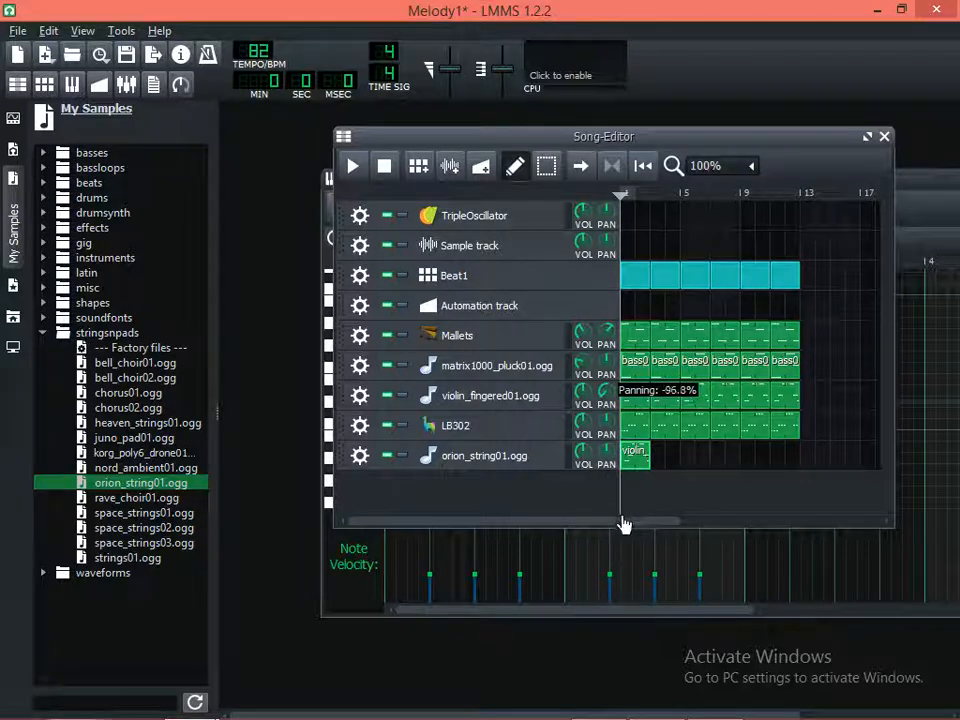
drag(622, 523, 622, 523)
key(space)
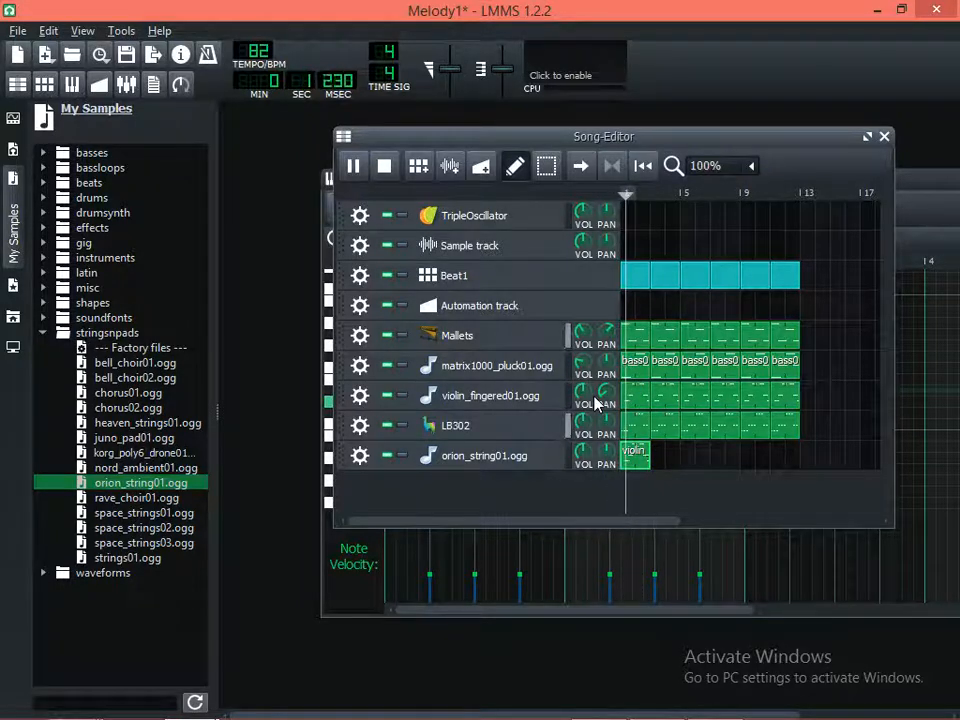
key(space)
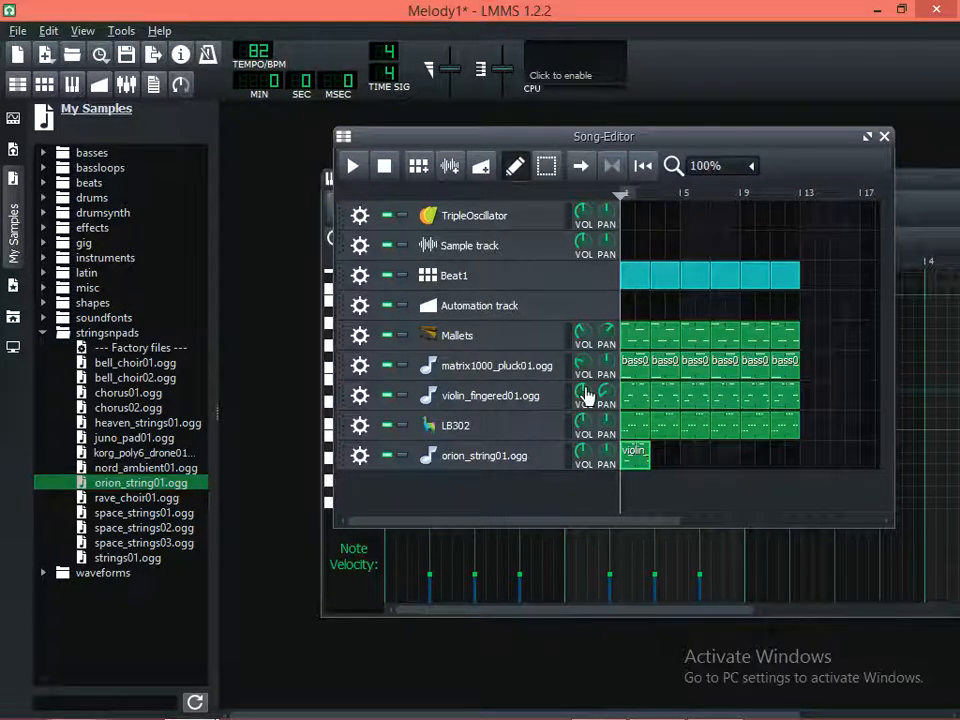
Lower the volume of the violin_fingered01.ogg track and play the song to check the balance
mouse_move(585, 397)
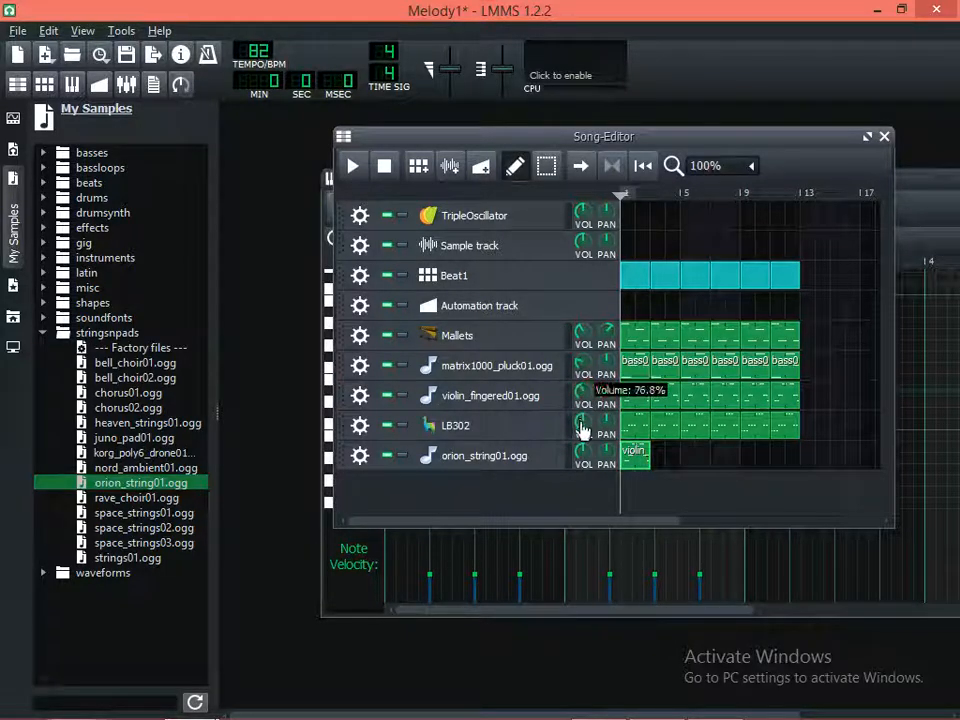
drag(583, 428, 591, 458)
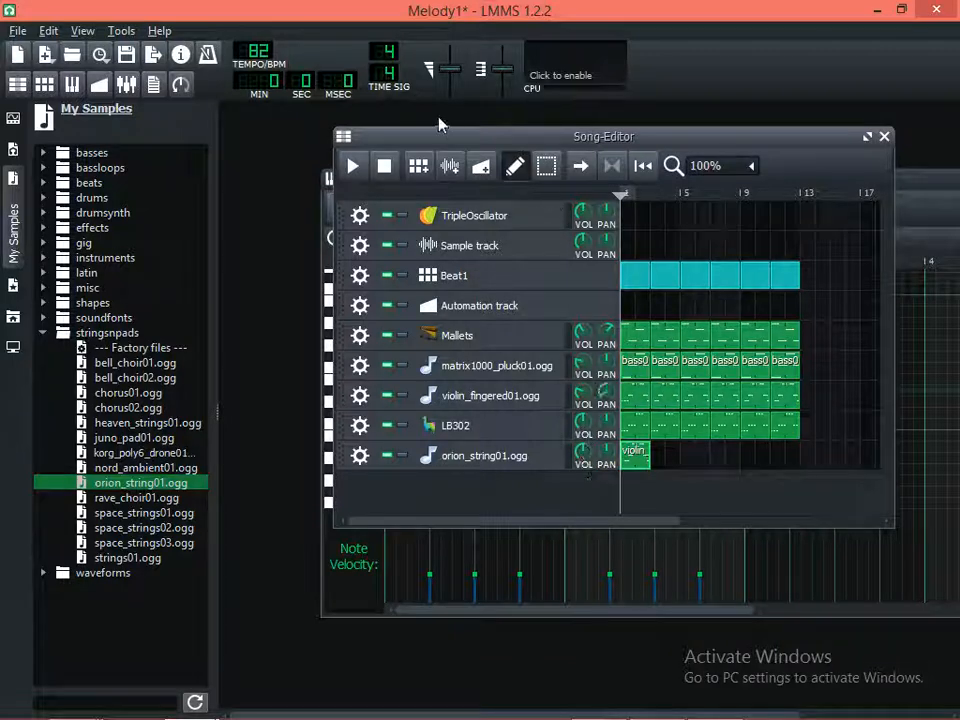
click(351, 168)
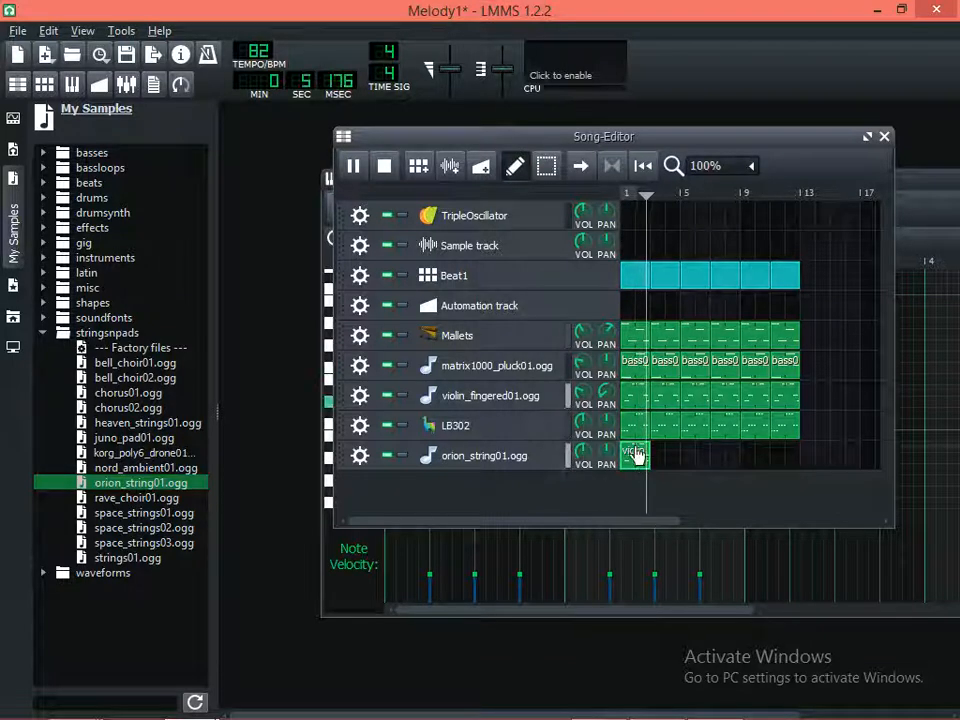
key(space)
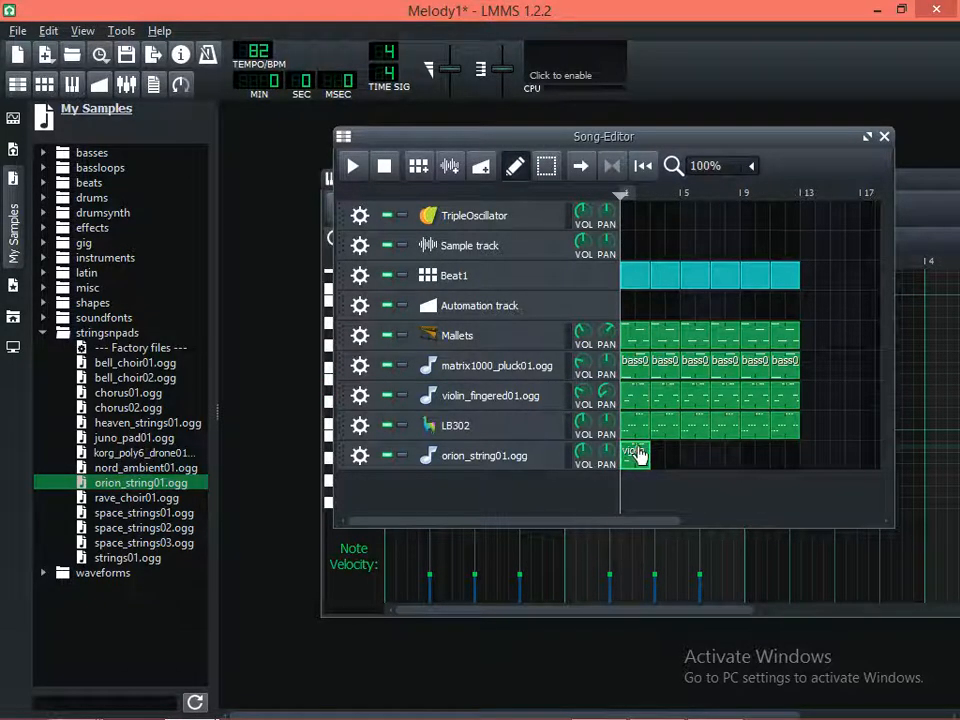
Lengthen the third note of the orion_string01.ogg pattern by half a beat into bar 2 in the Piano-Roll and play the pattern
double_click(638, 455)
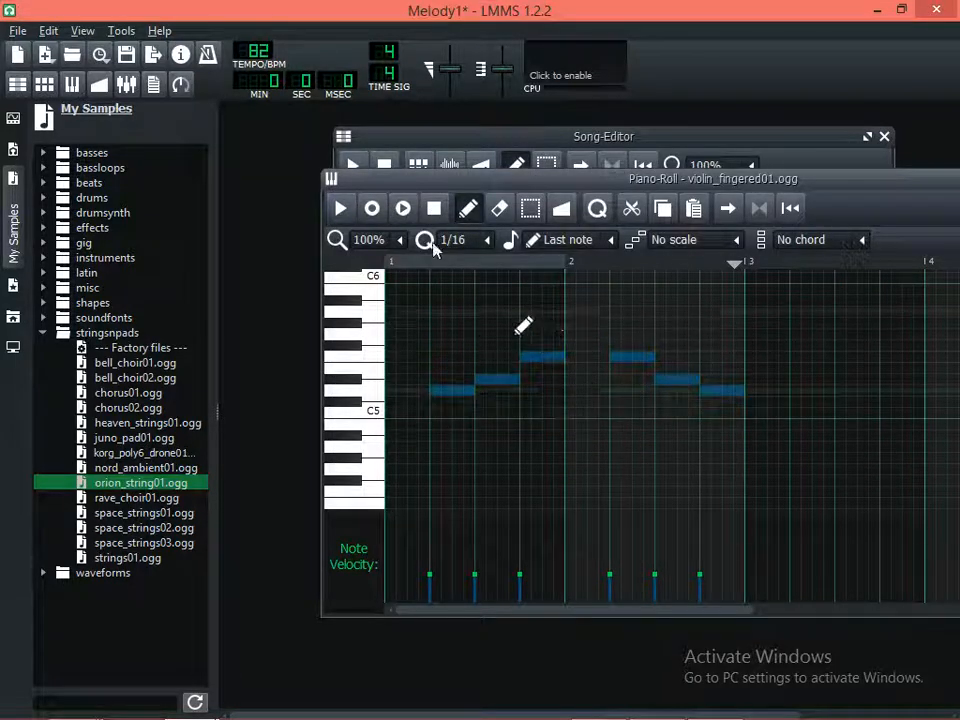
click(531, 210)
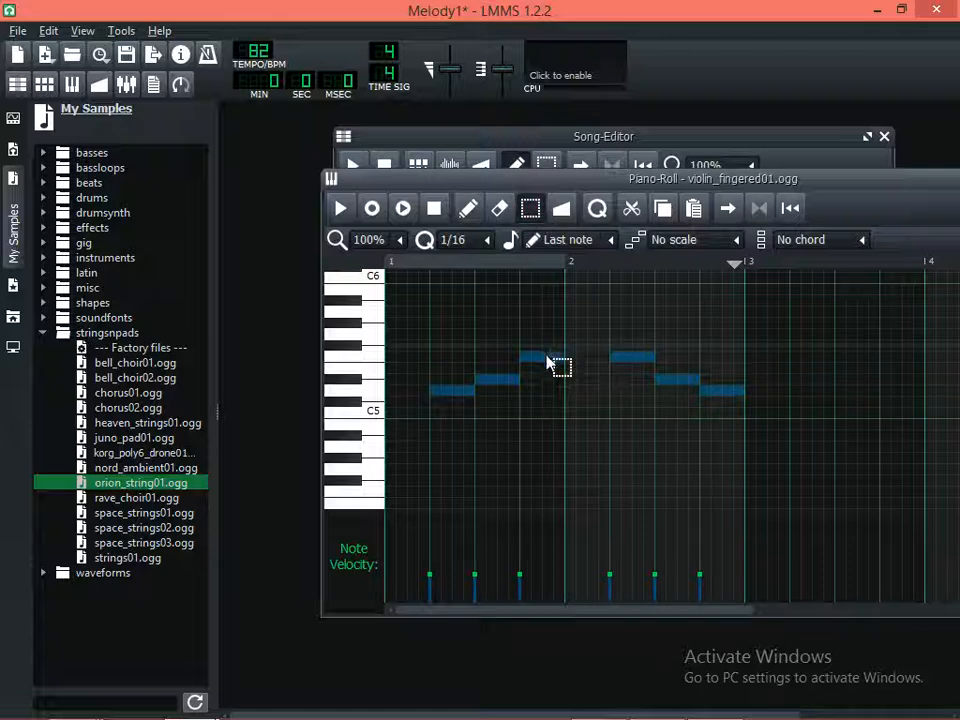
click(548, 362)
click(468, 208)
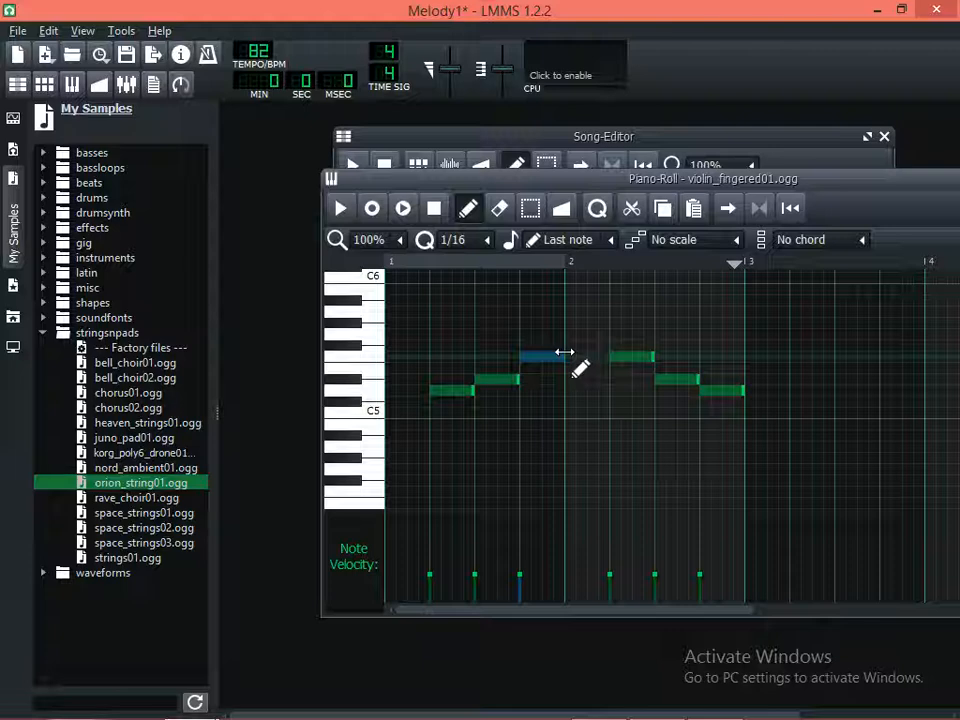
drag(586, 352, 588, 355)
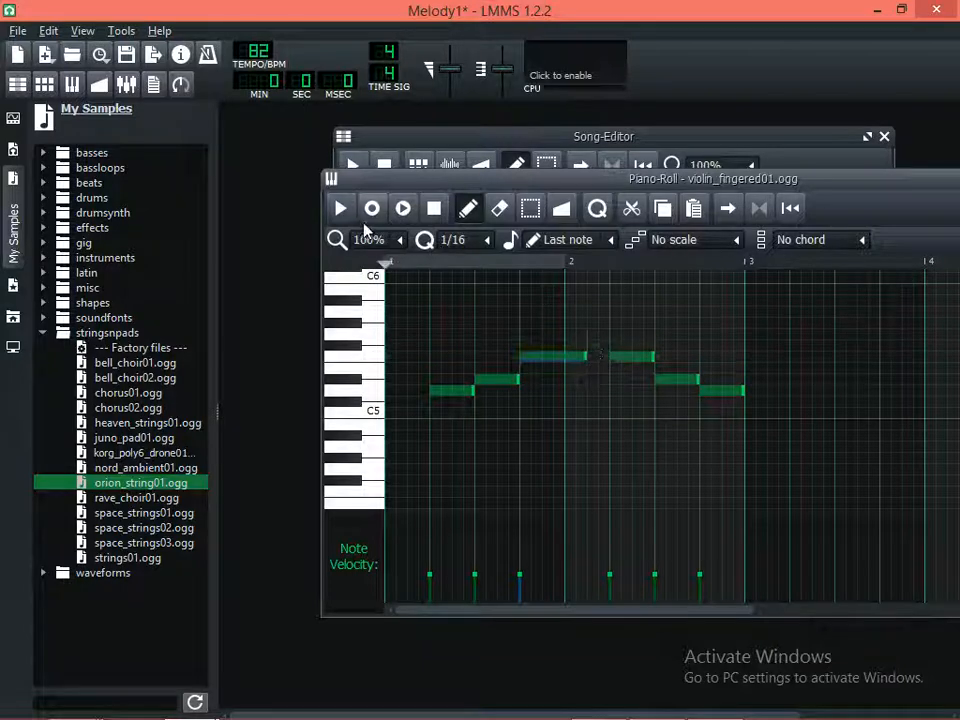
key(space)
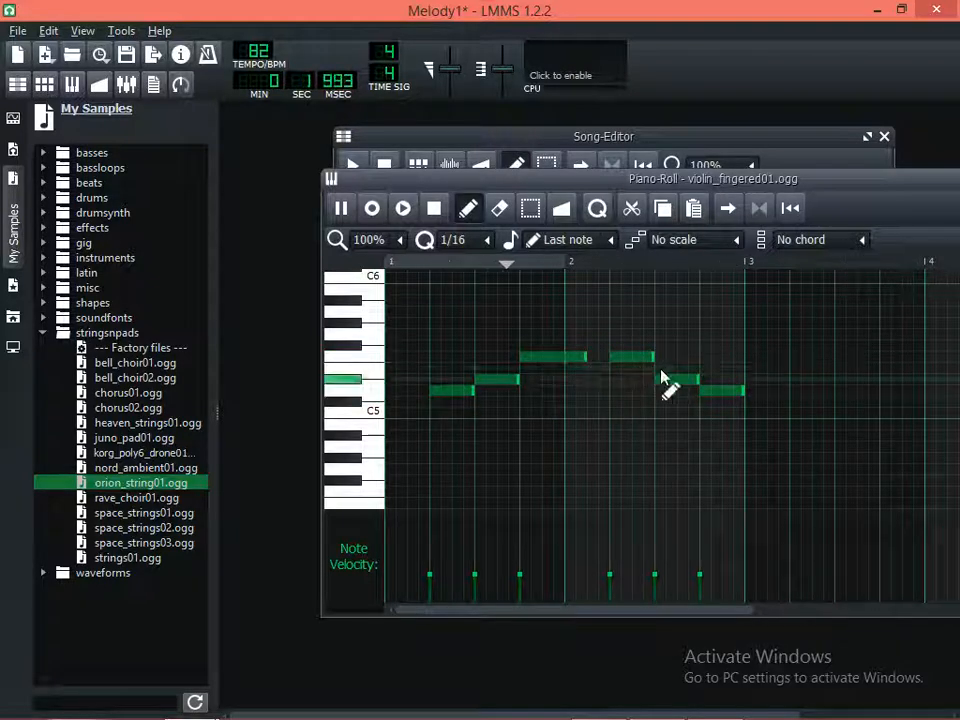
key(space)
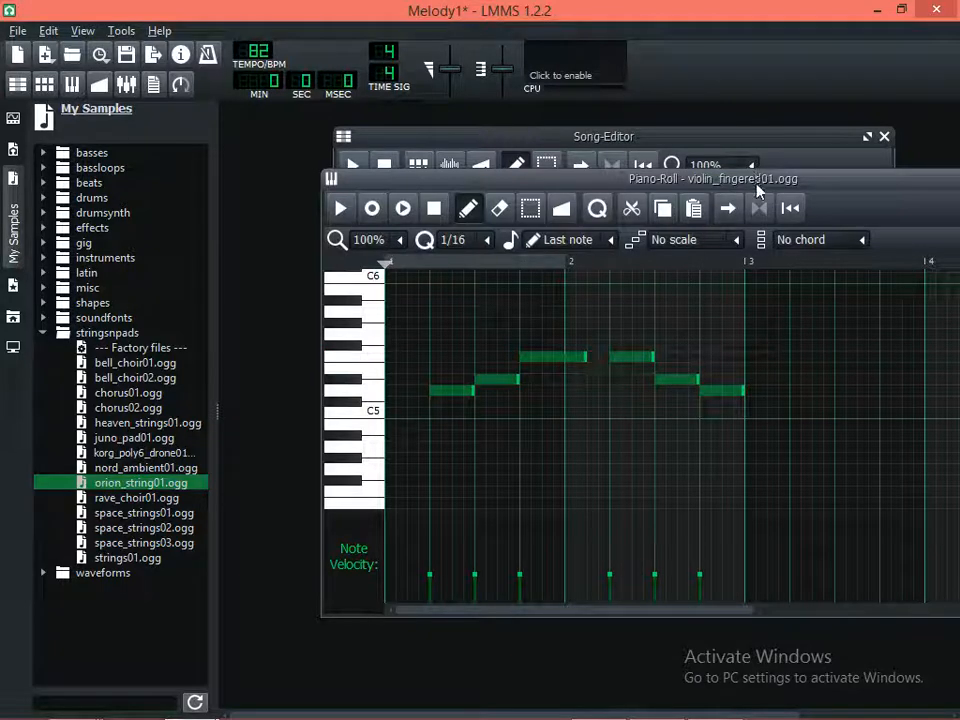
Return to the Song-Editor and play the song from the start twice to hear the edited string pattern in the mix
click(726, 146)
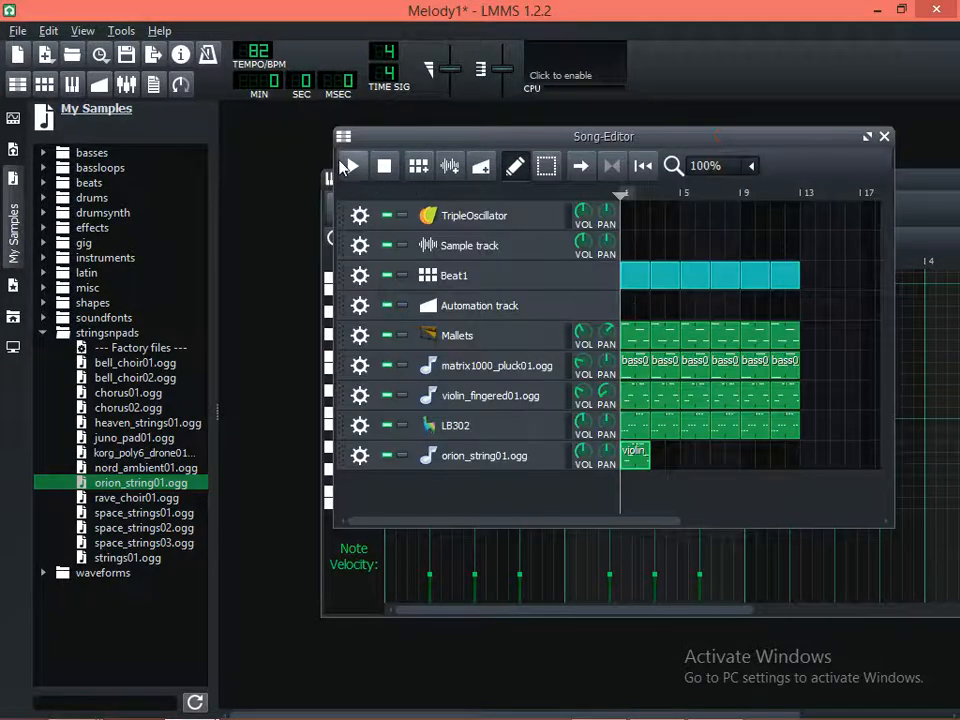
click(351, 165)
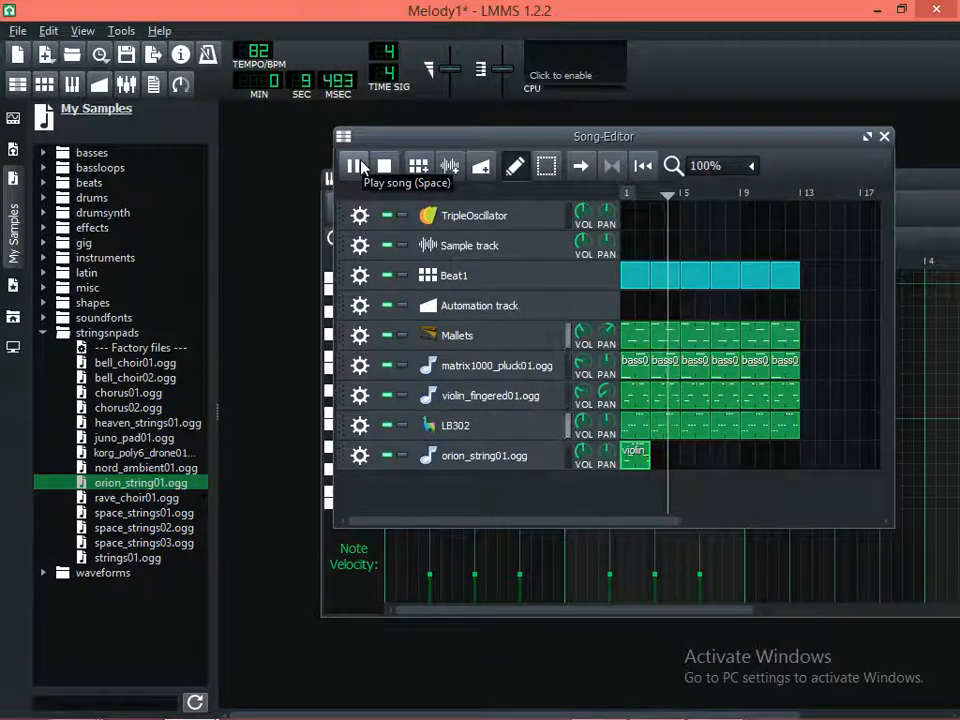
key(space)
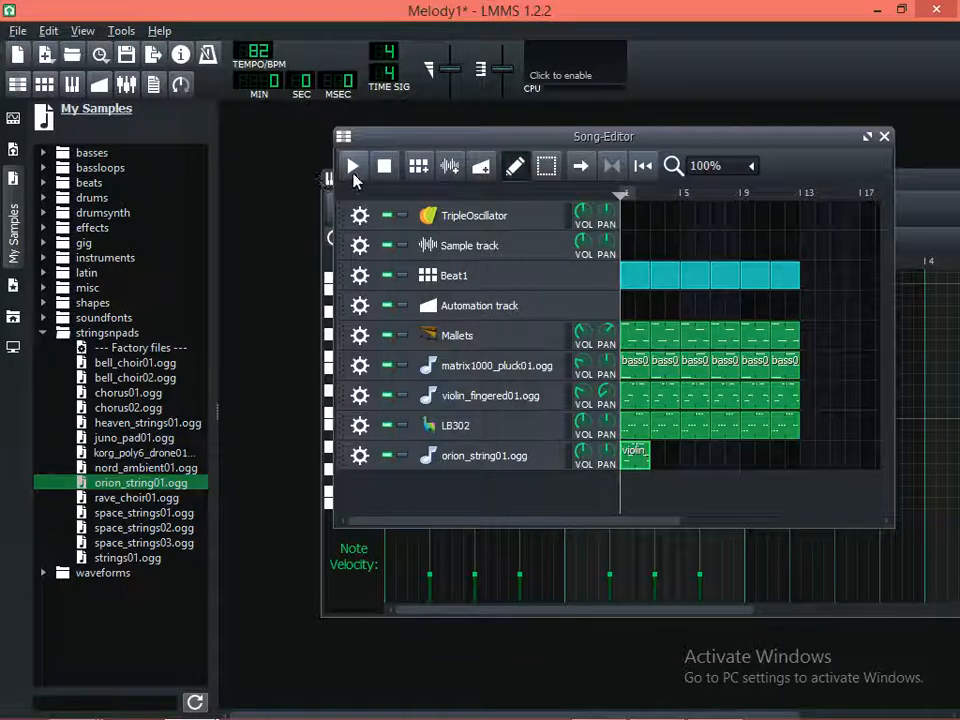
click(353, 172)
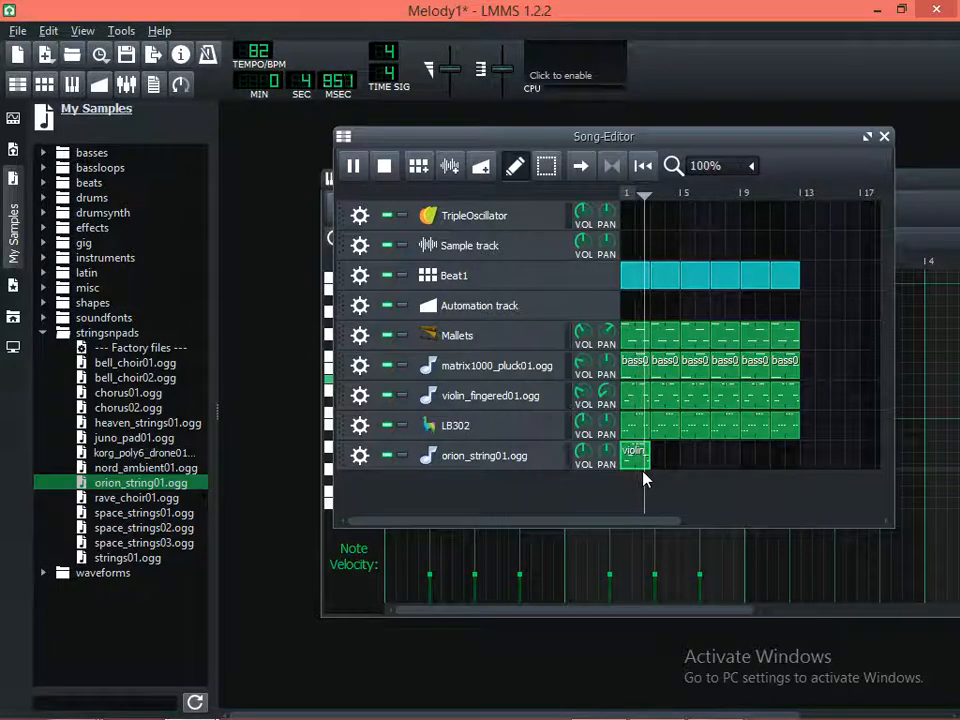
key(space)
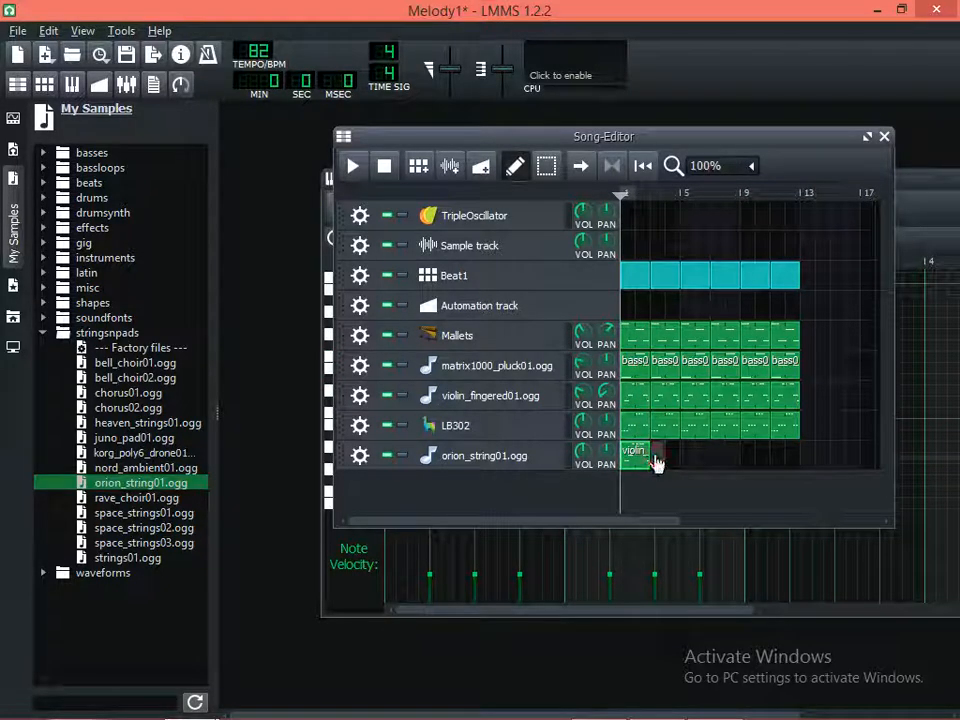
Copy the orion_string01.ogg pattern, paste it at bars 3, 5, 7, 9 and 11 of its track, and play the song
right_click(641, 462)
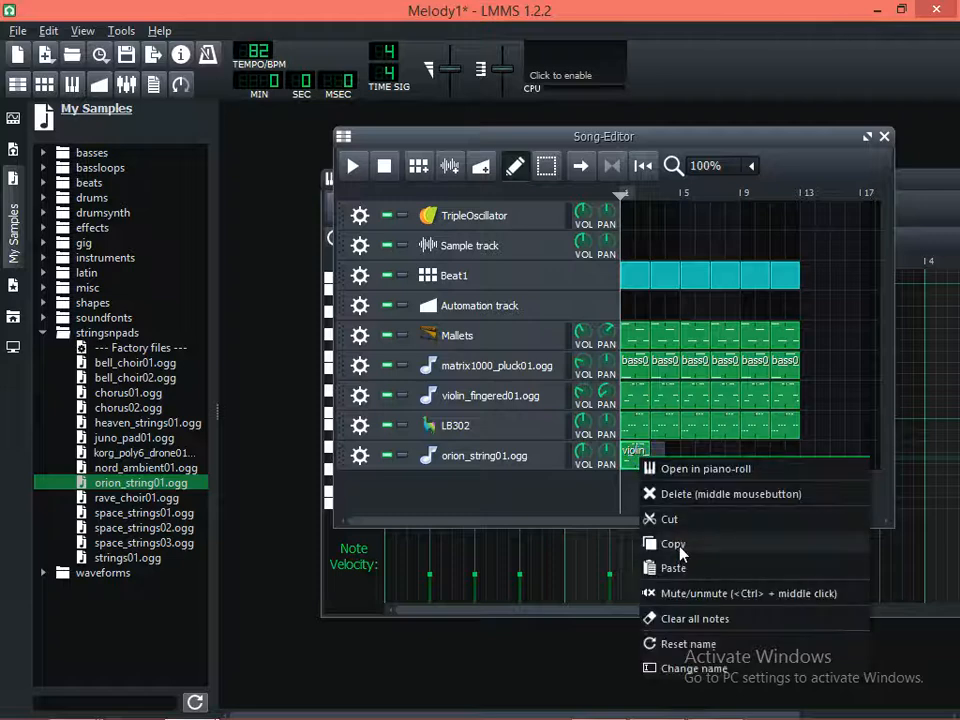
click(648, 543)
right_click(660, 464)
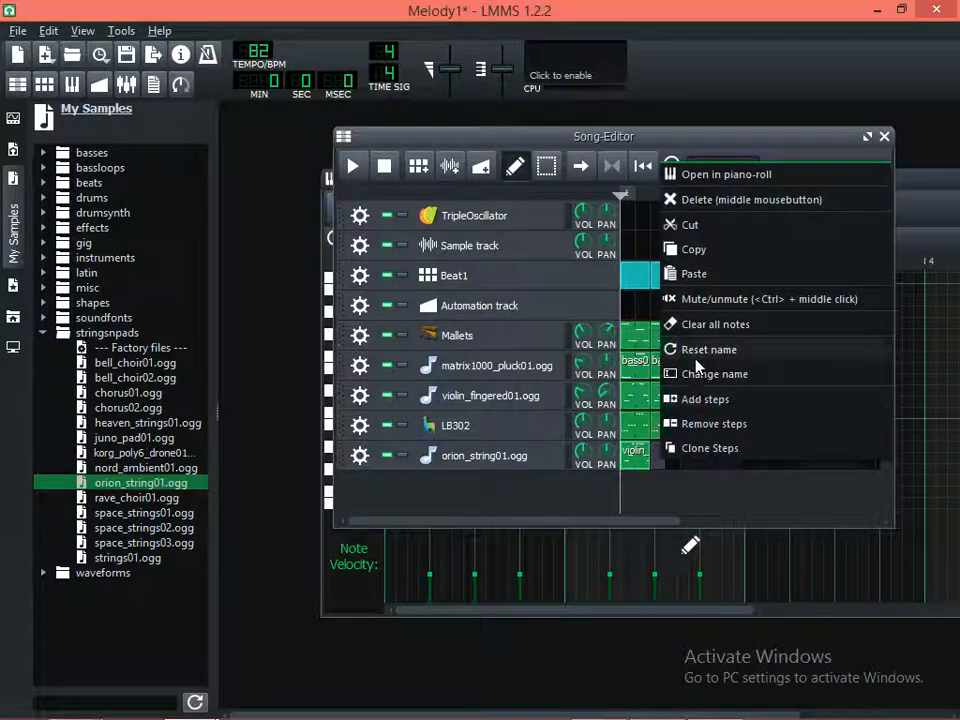
click(694, 274)
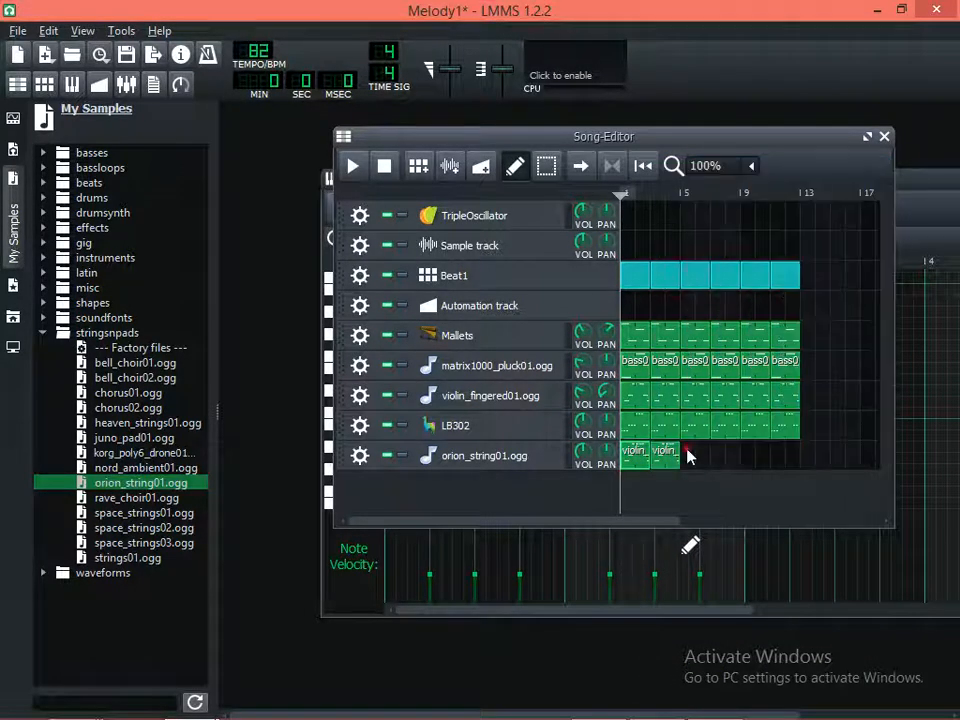
right_click(690, 452)
click(707, 274)
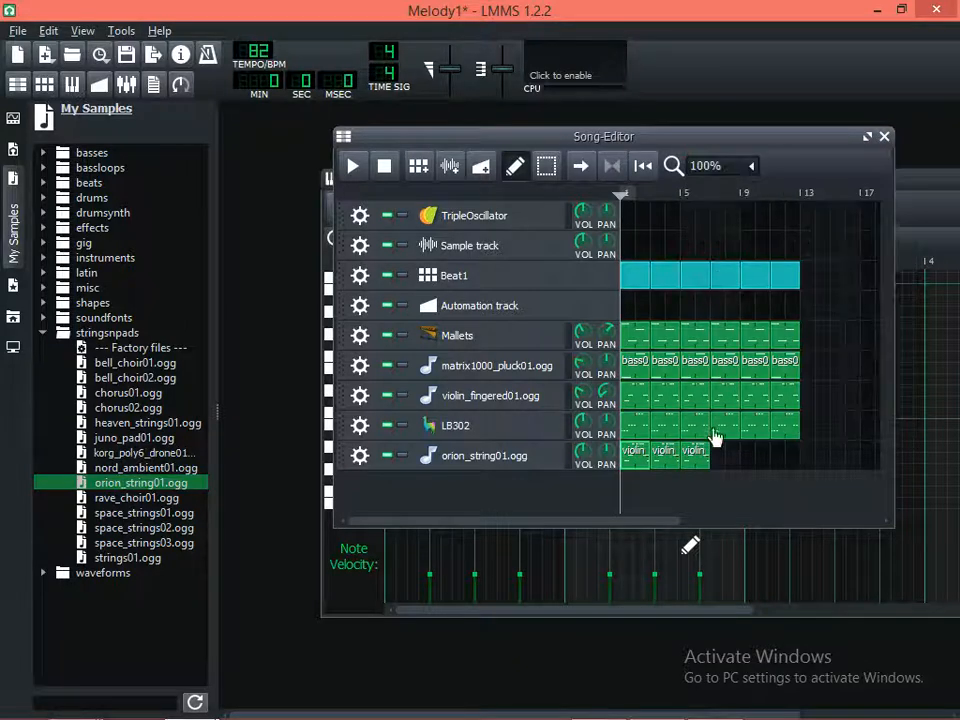
right_click(728, 460)
click(752, 238)
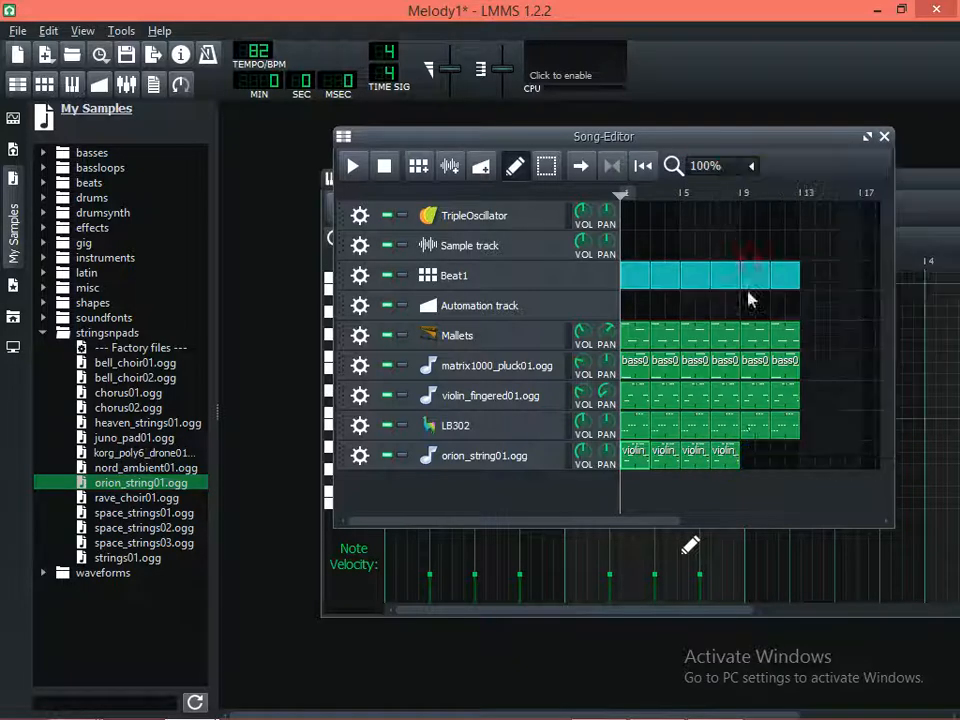
right_click(752, 458)
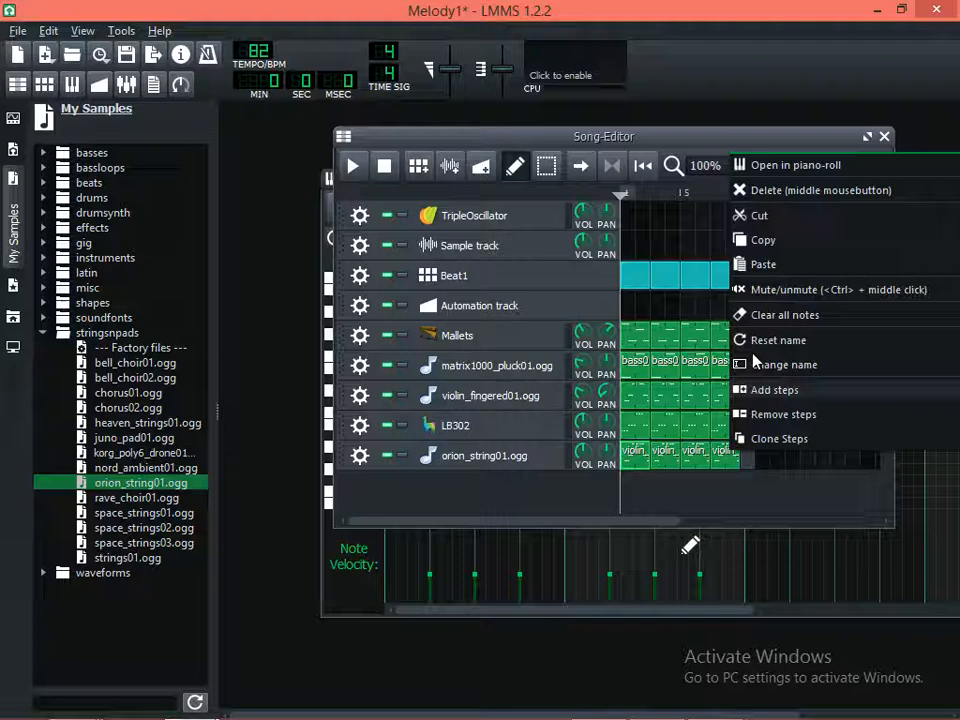
click(758, 264)
right_click(778, 456)
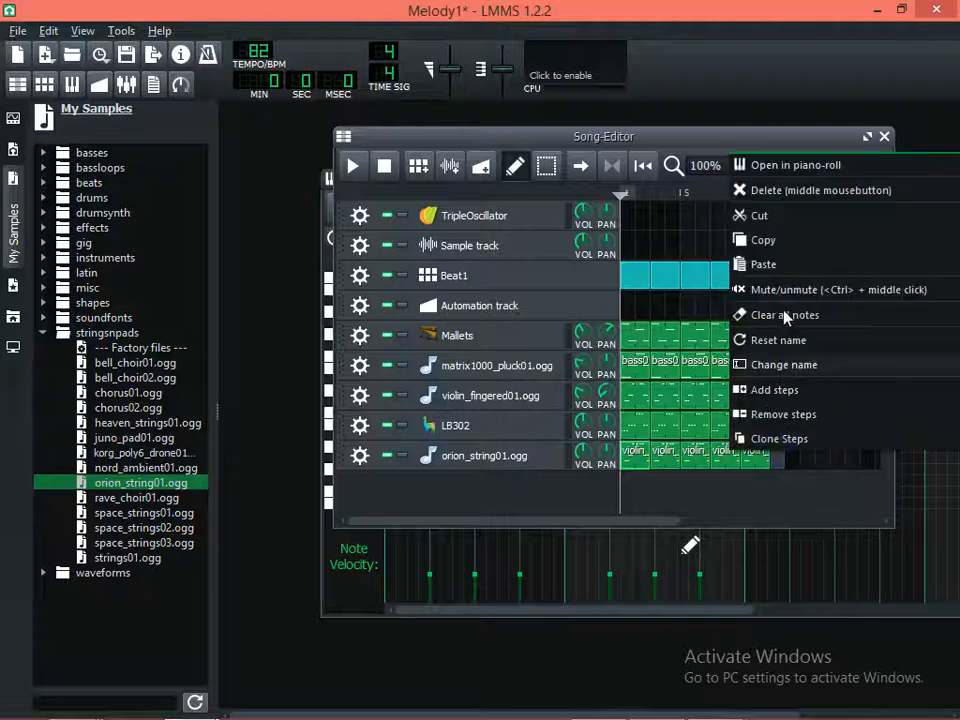
click(730, 264)
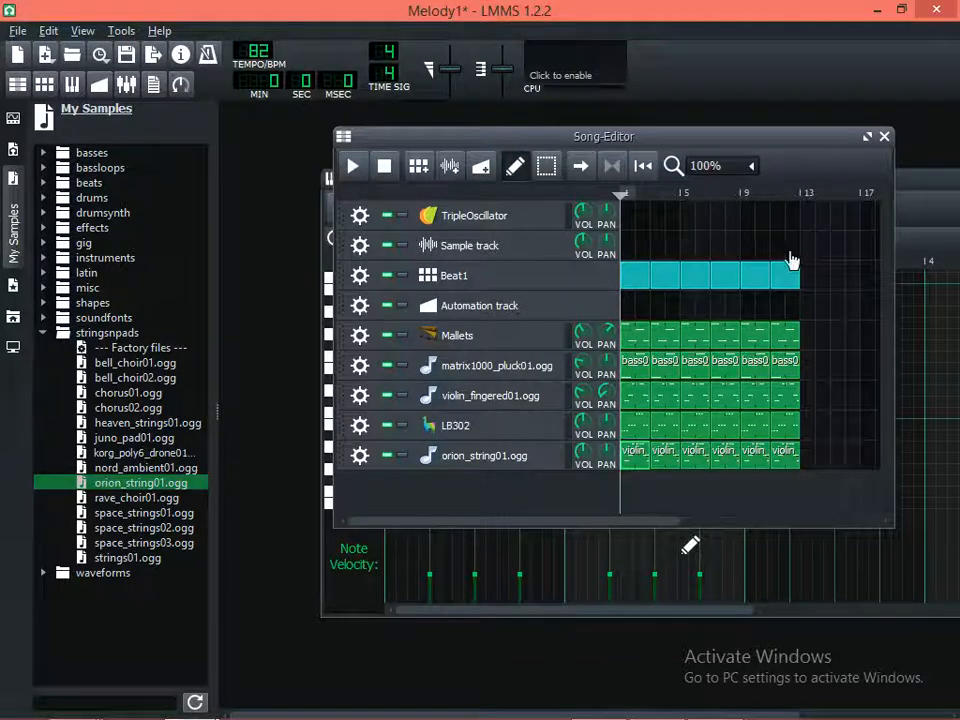
click(351, 168)
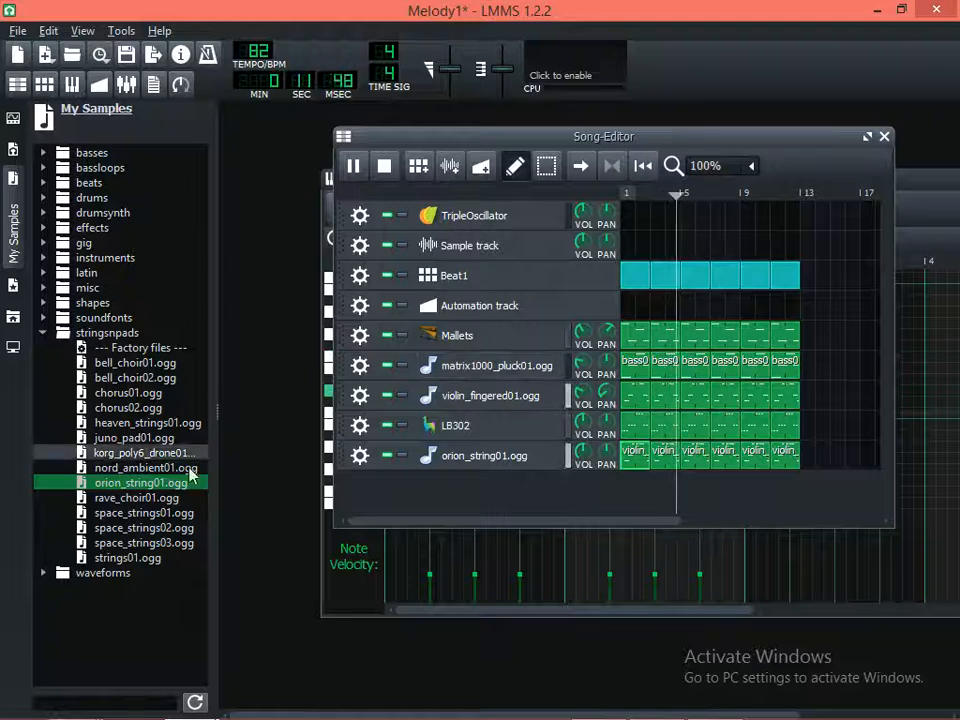
key(space)
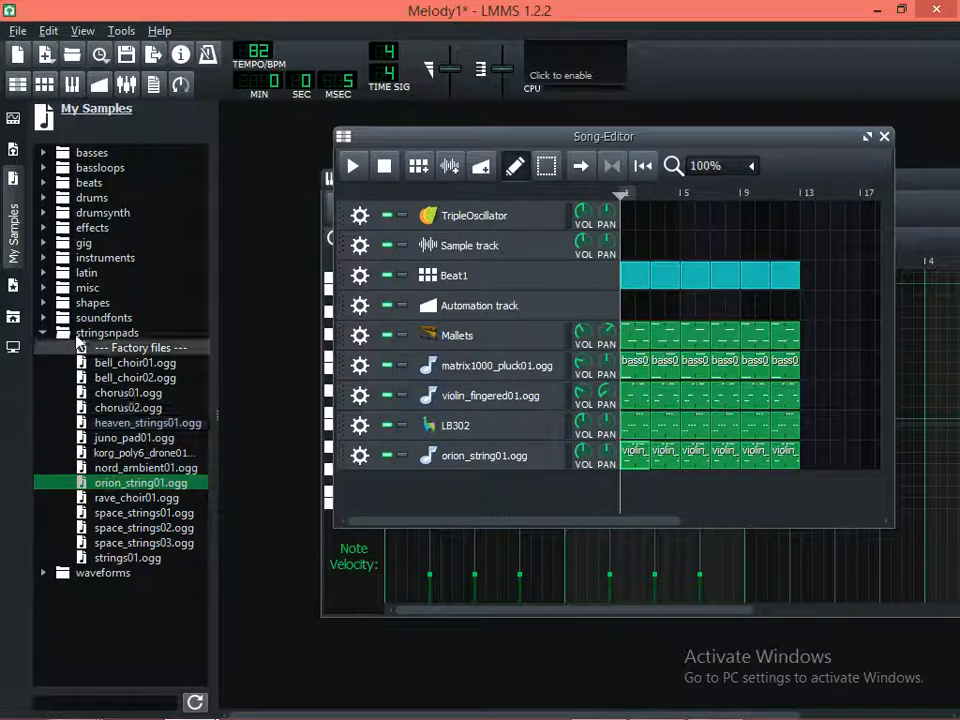
Collapse the stringsnpads sample folder, expand the shapes folder, and audition bunglist4.wav, bunglist9.wav, roundsaw.ogg and sine_dist.ogg
click(42, 333)
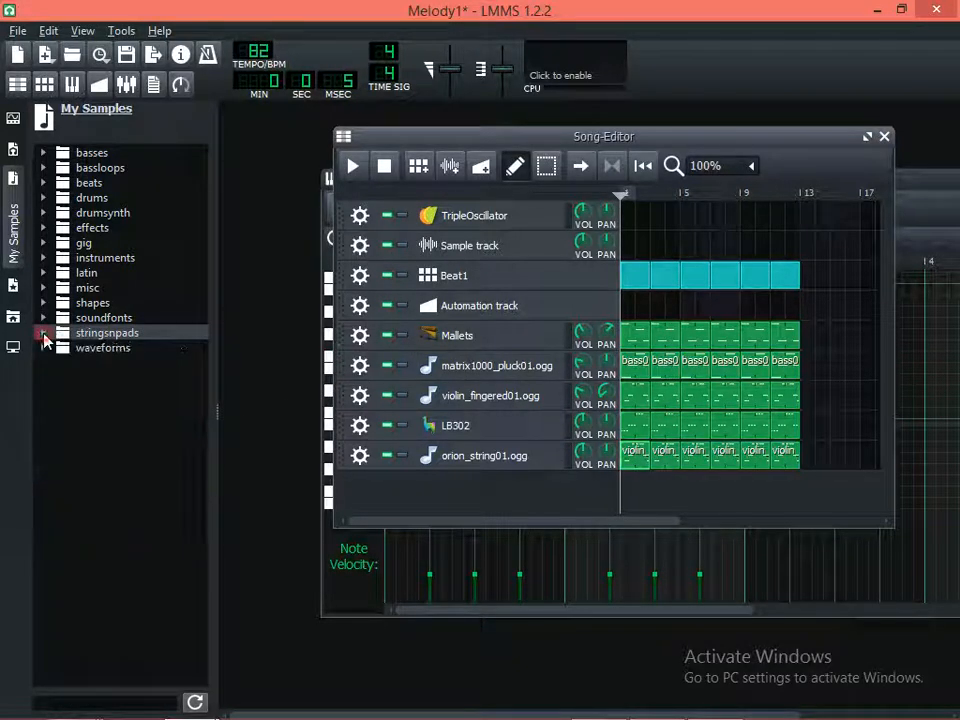
click(110, 320)
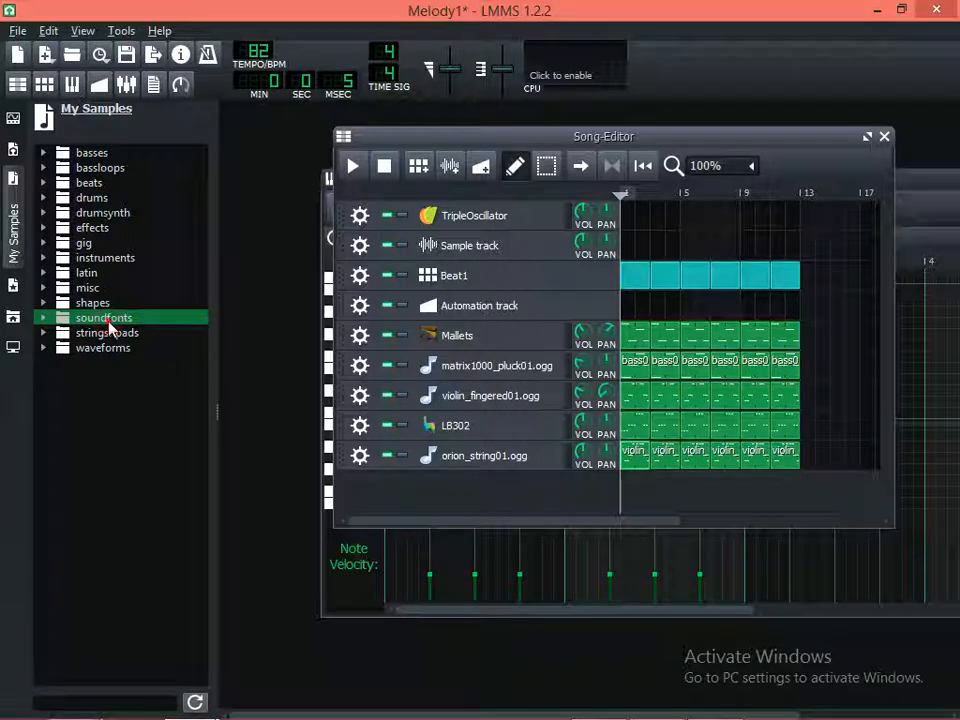
double_click(62, 303)
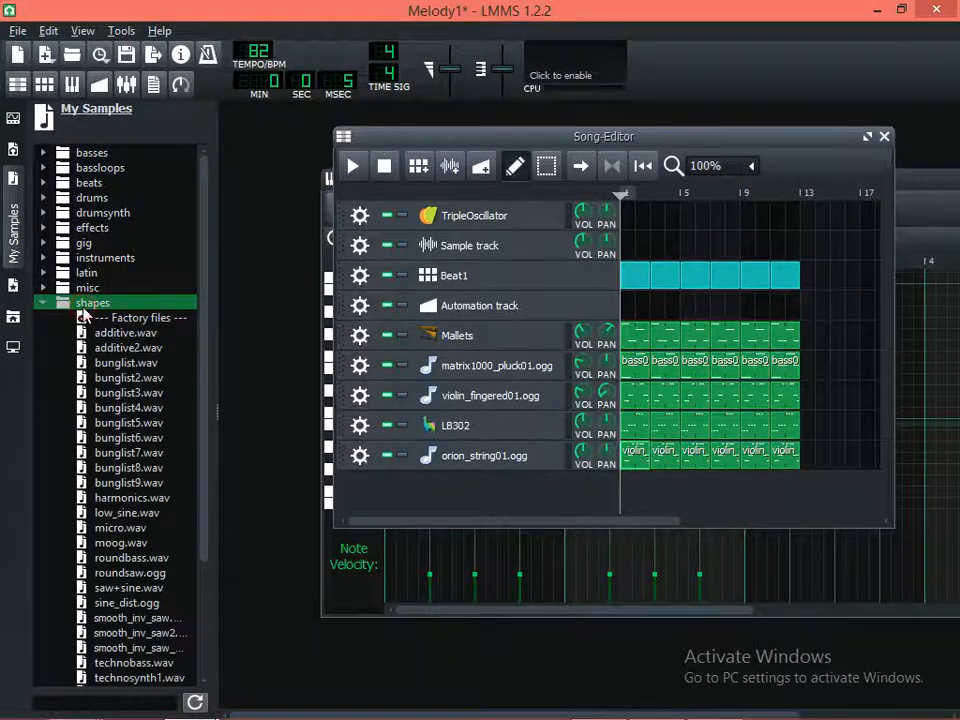
click(111, 405)
click(132, 483)
click(145, 573)
click(150, 602)
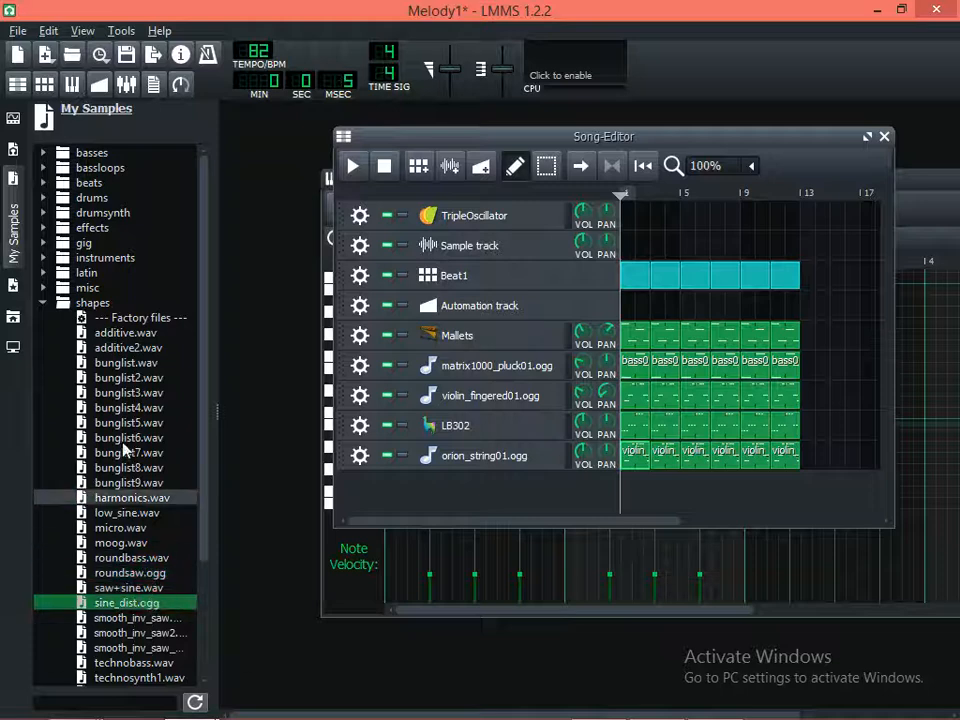
Expand the misc sample folder and audition dong01.ogg, the metronome samples, hit01.ogg and hit02.ogg
click(116, 407)
double_click(95, 288)
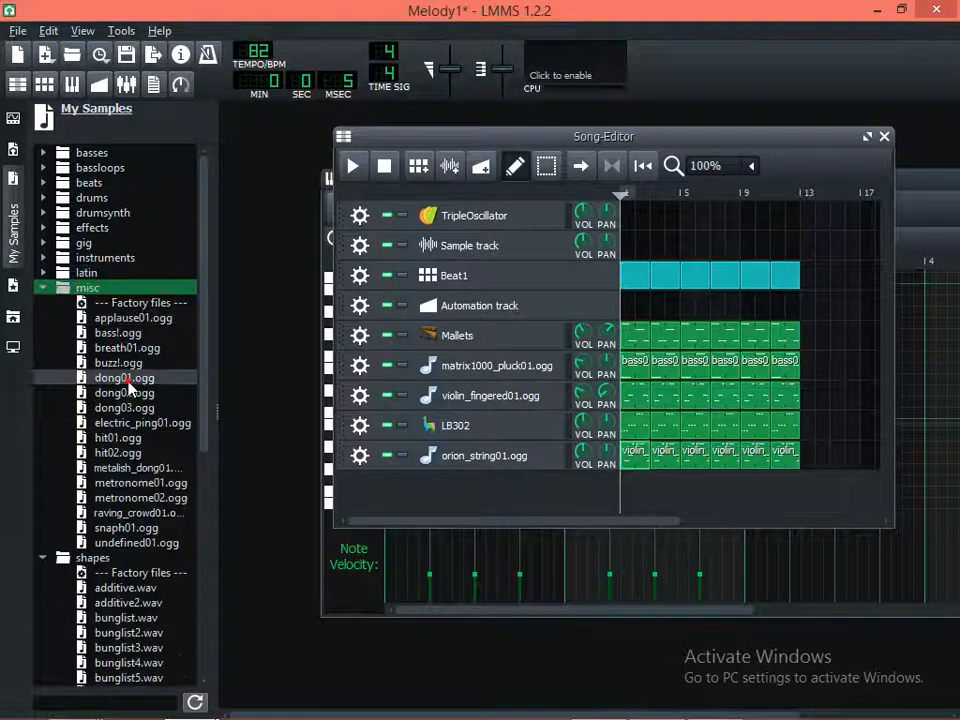
click(122, 378)
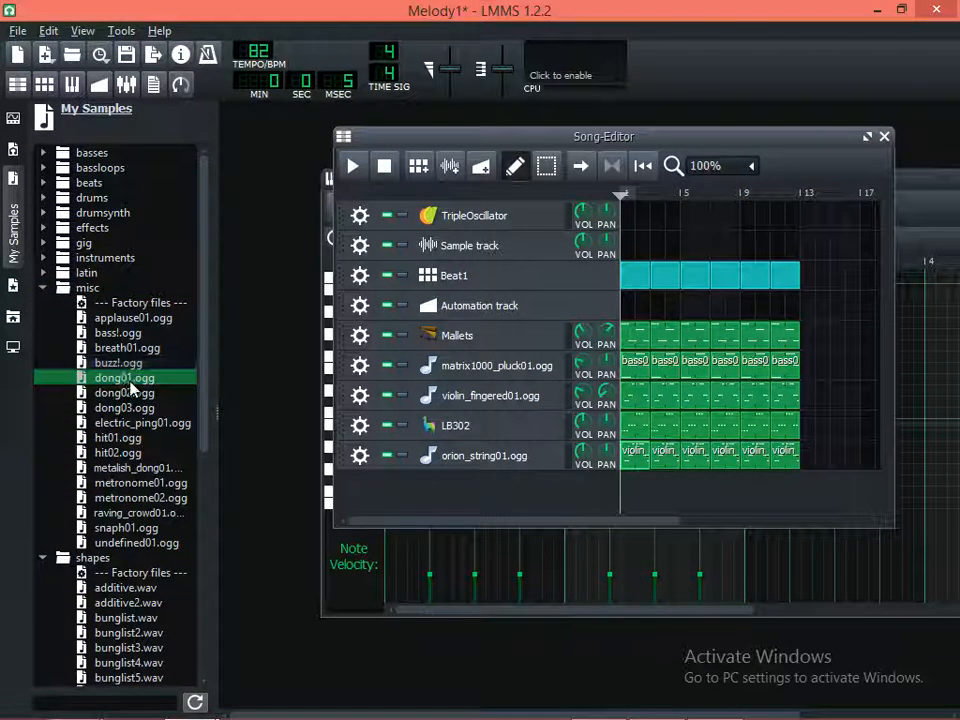
click(120, 437)
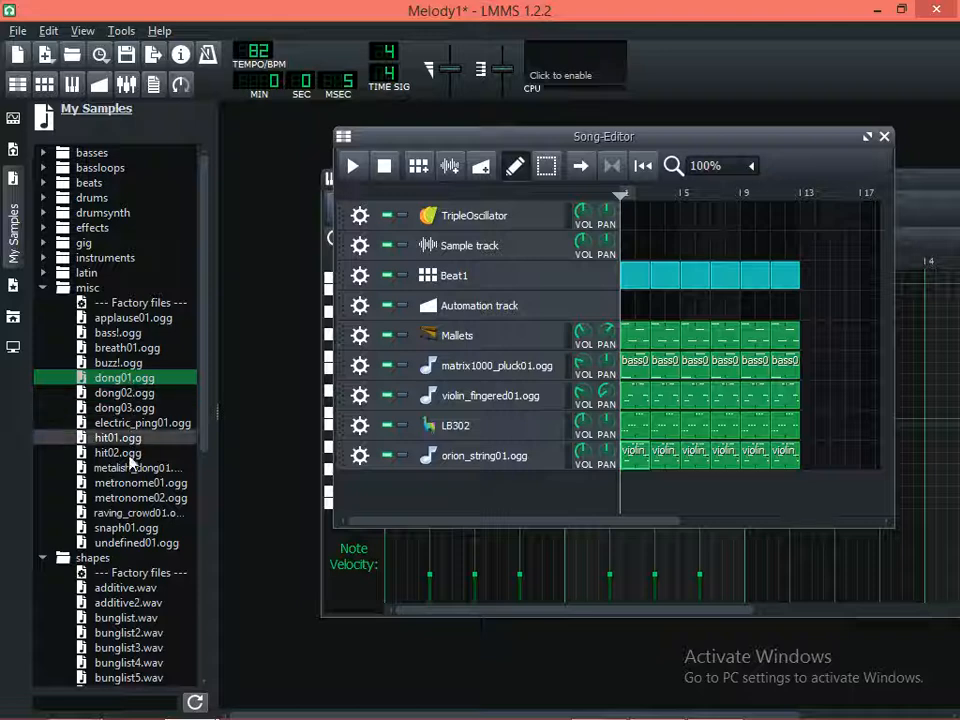
click(128, 498)
click(128, 483)
click(128, 452)
click(128, 437)
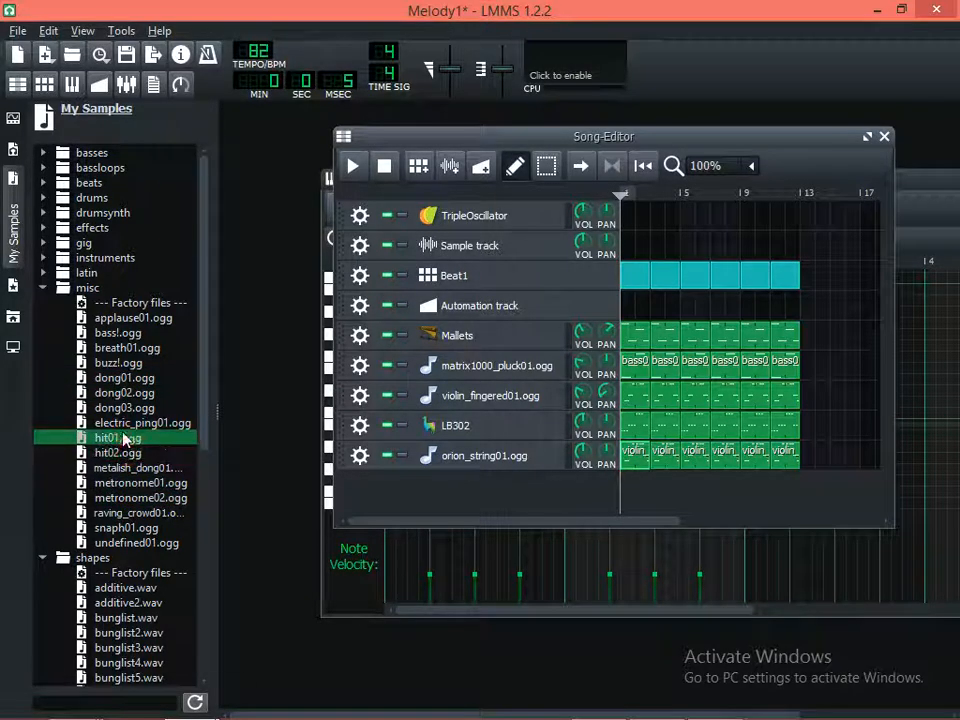
click(128, 452)
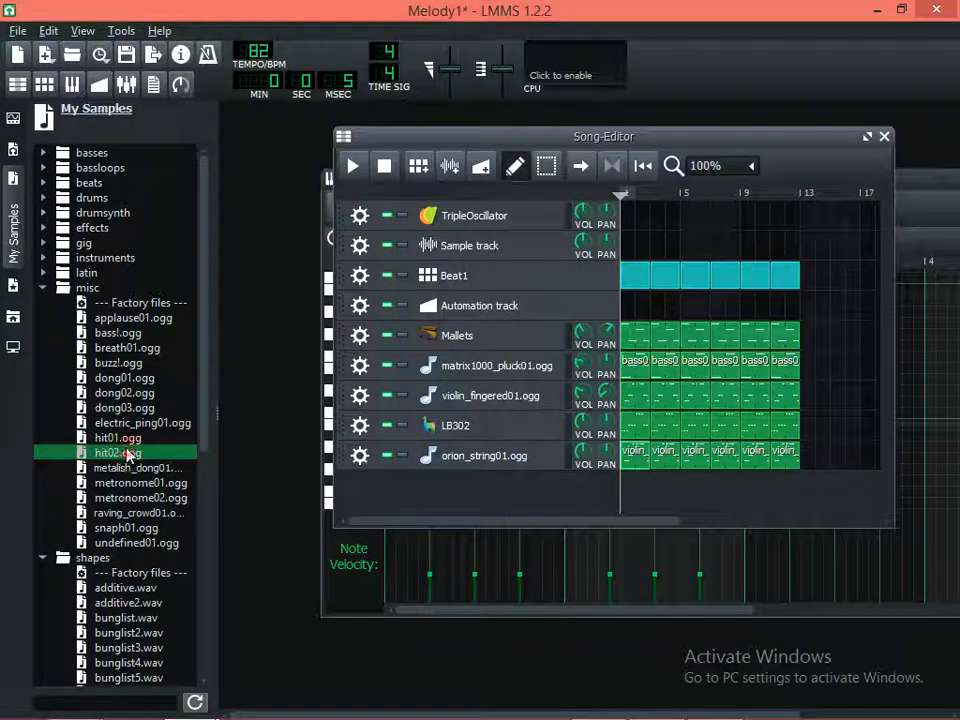
Compare electric_ping01.ogg with dong03.ogg, dong02.ogg and dong01.ogg by auditioning them in the misc folder
click(126, 437)
click(126, 422)
click(126, 407)
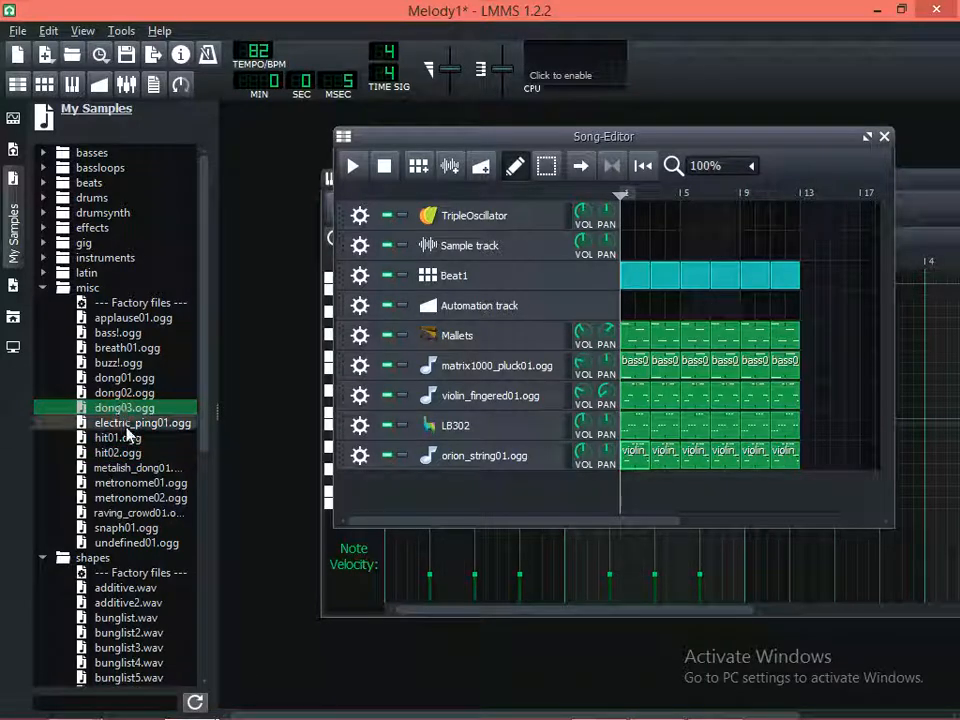
click(126, 424)
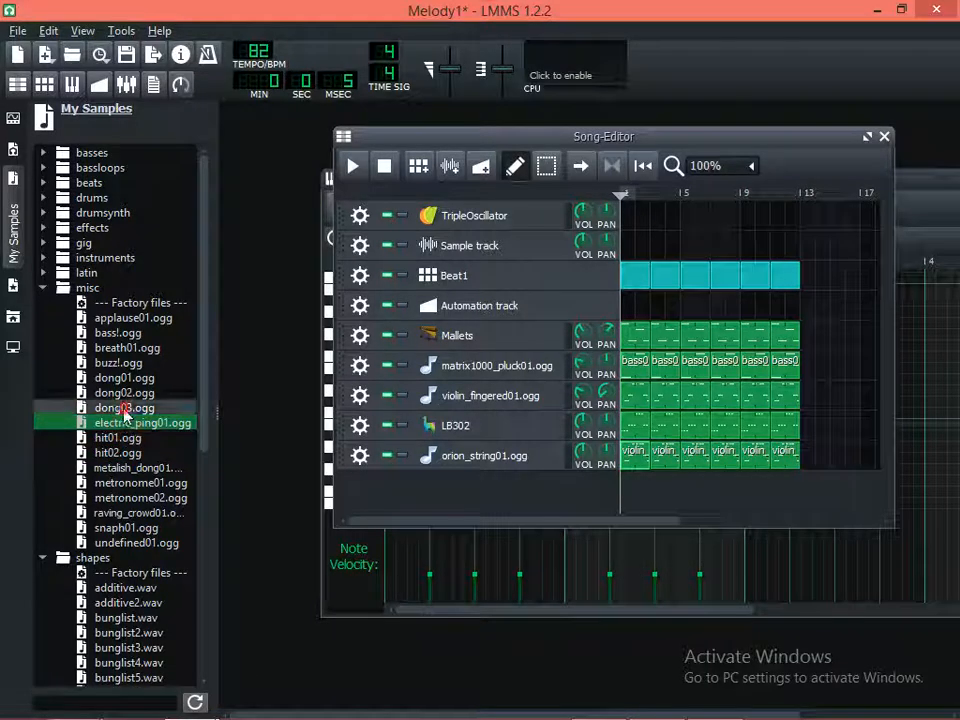
click(126, 407)
click(124, 392)
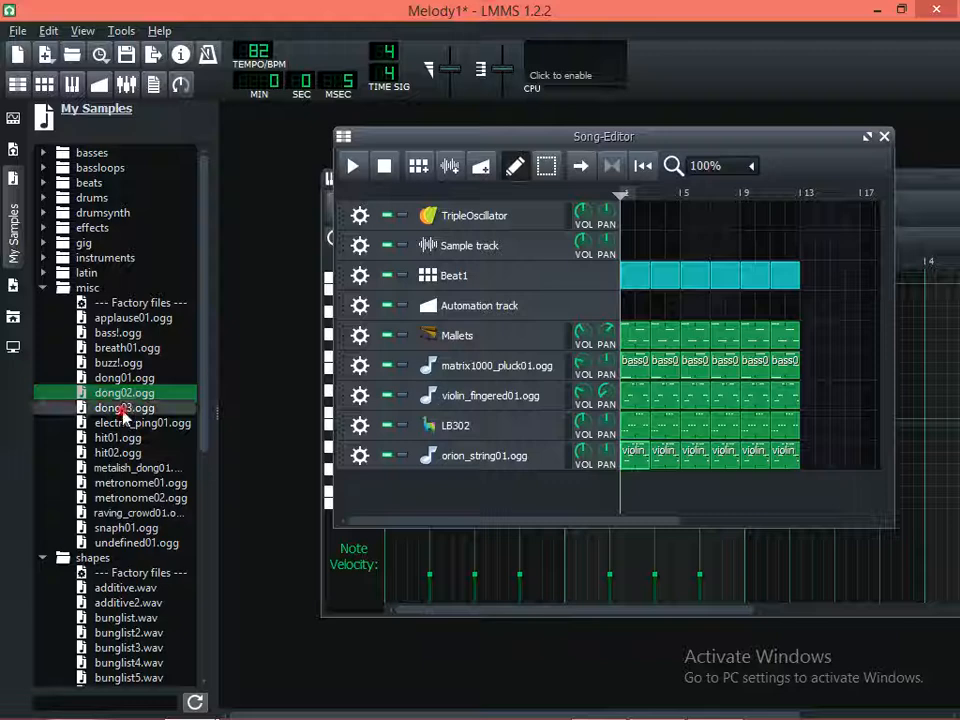
click(124, 378)
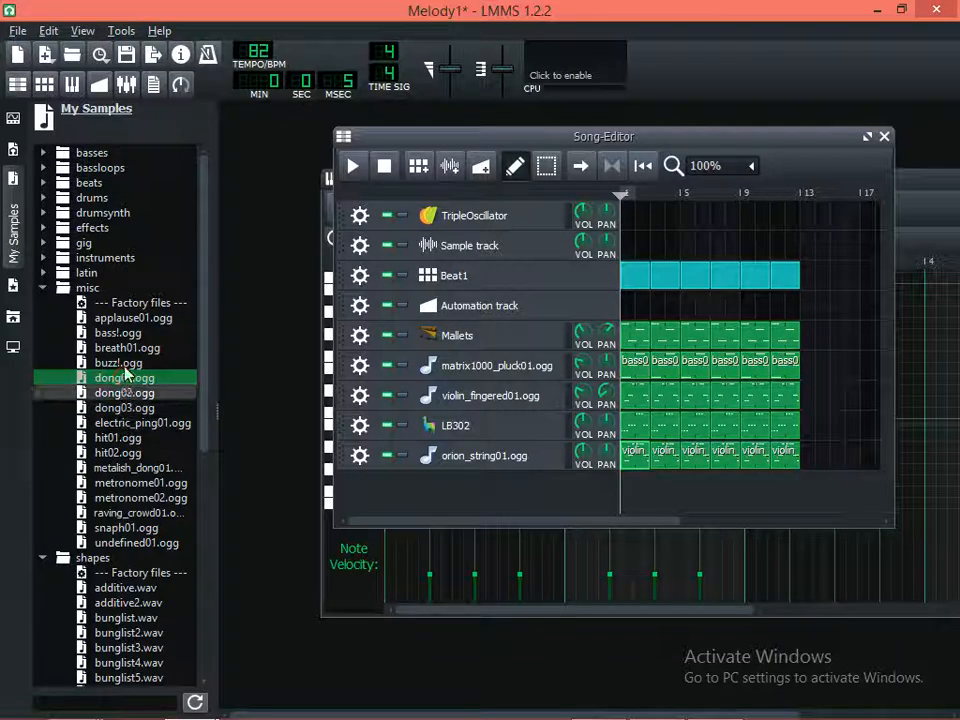
Add dong01.ogg as a new track in the Song-Editor, open its bar 1 pattern in the Piano-Roll, and audition F#4
drag(127, 376, 386, 489)
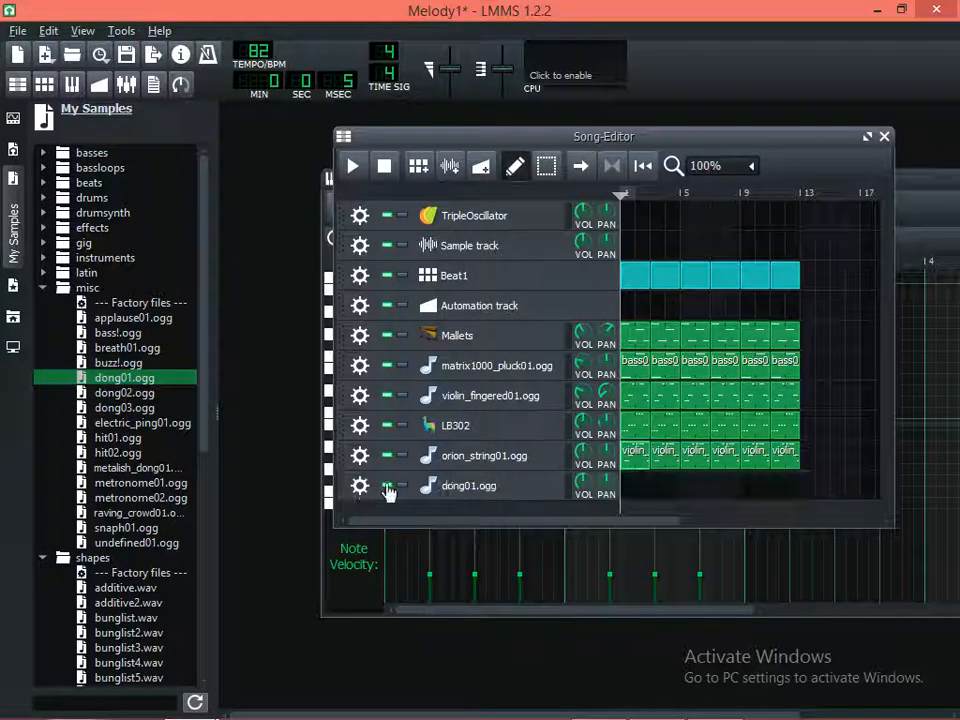
double_click(630, 488)
click(364, 439)
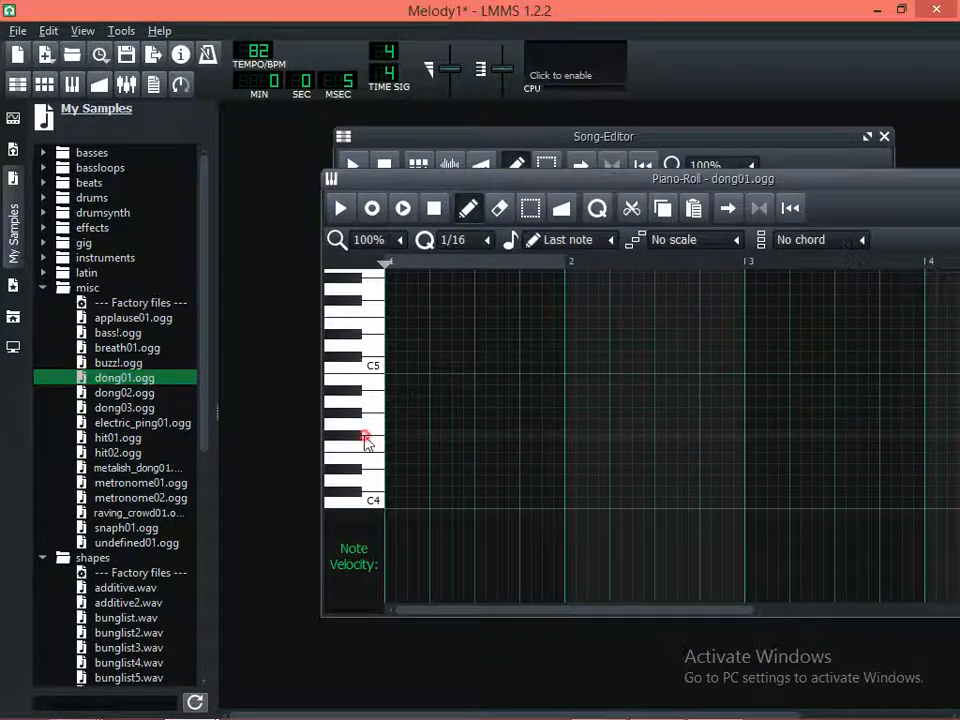
click(360, 439)
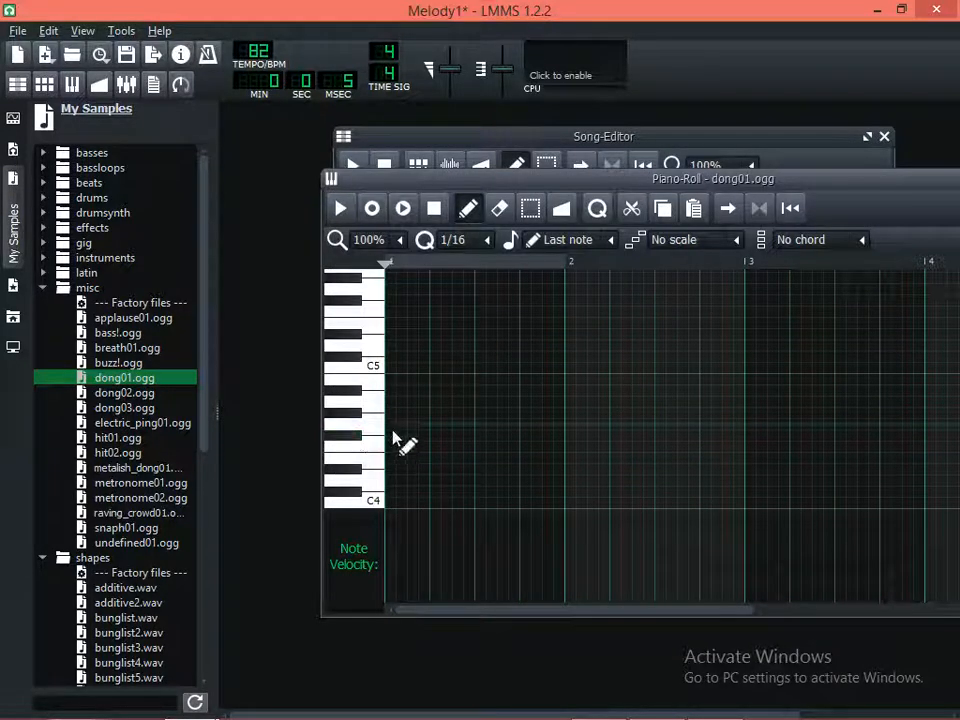
Place an F#4 note at the start of bar 1 and a G4 note on its third beat, playing the pattern after each
click(392, 436)
key(space)
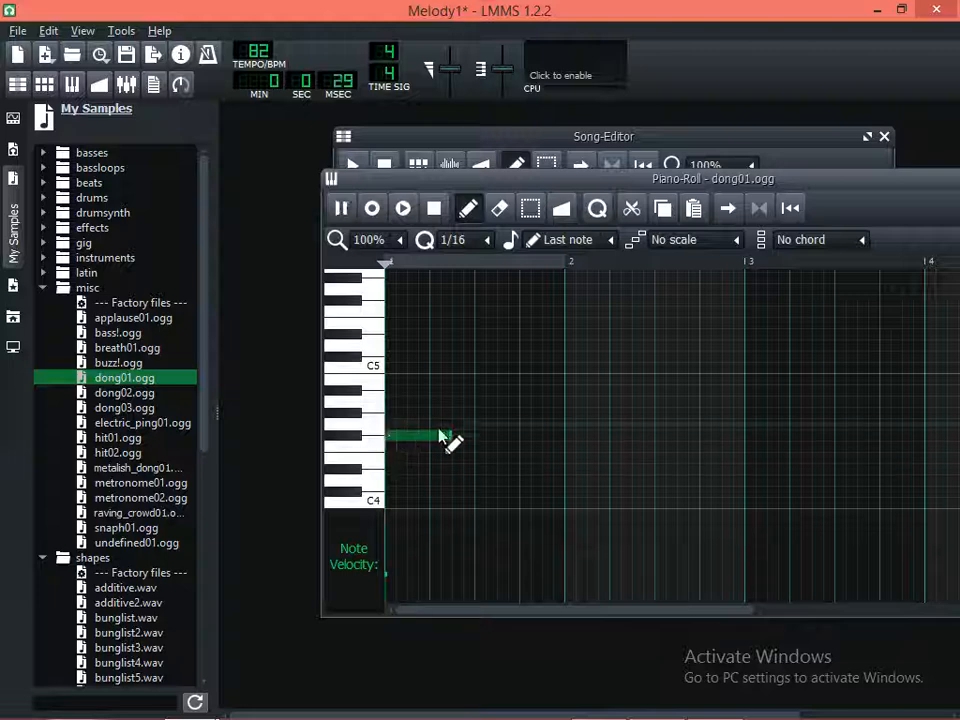
key(space)
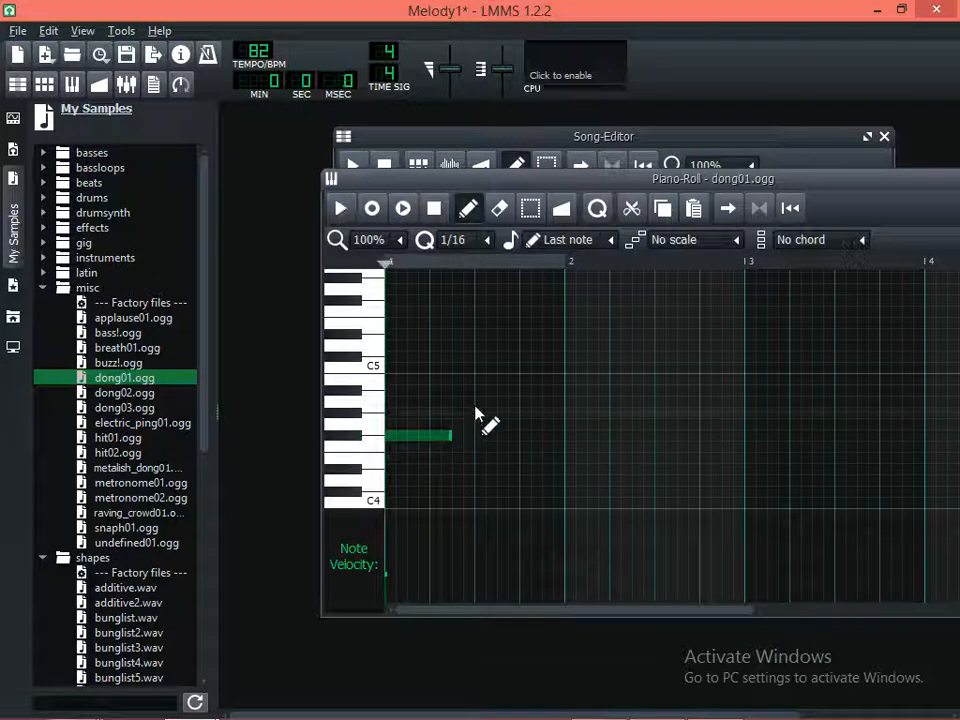
click(368, 418)
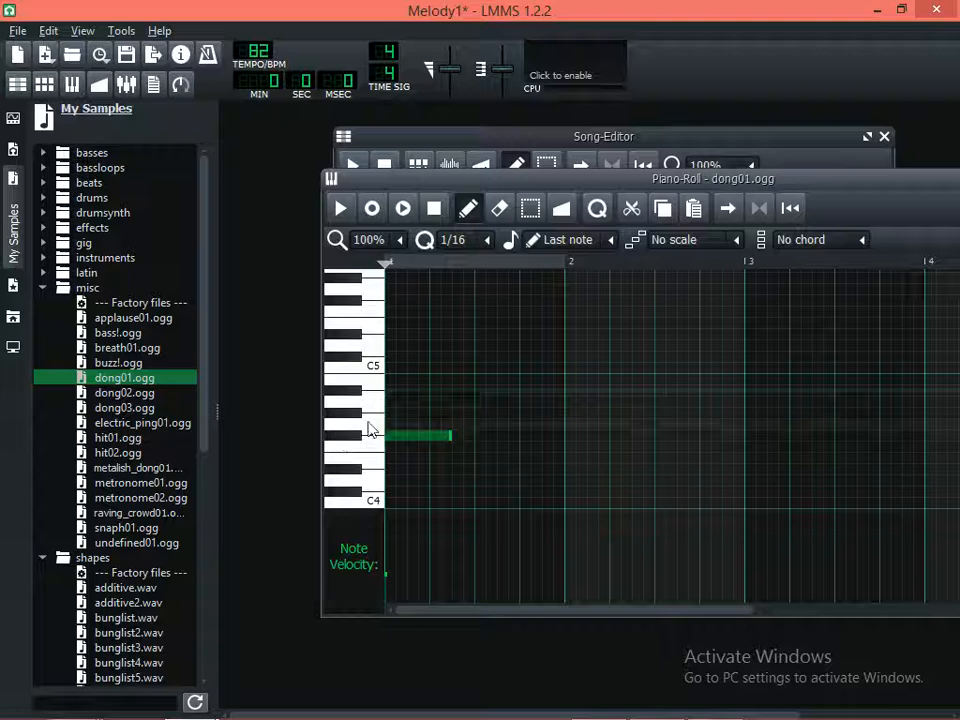
click(369, 428)
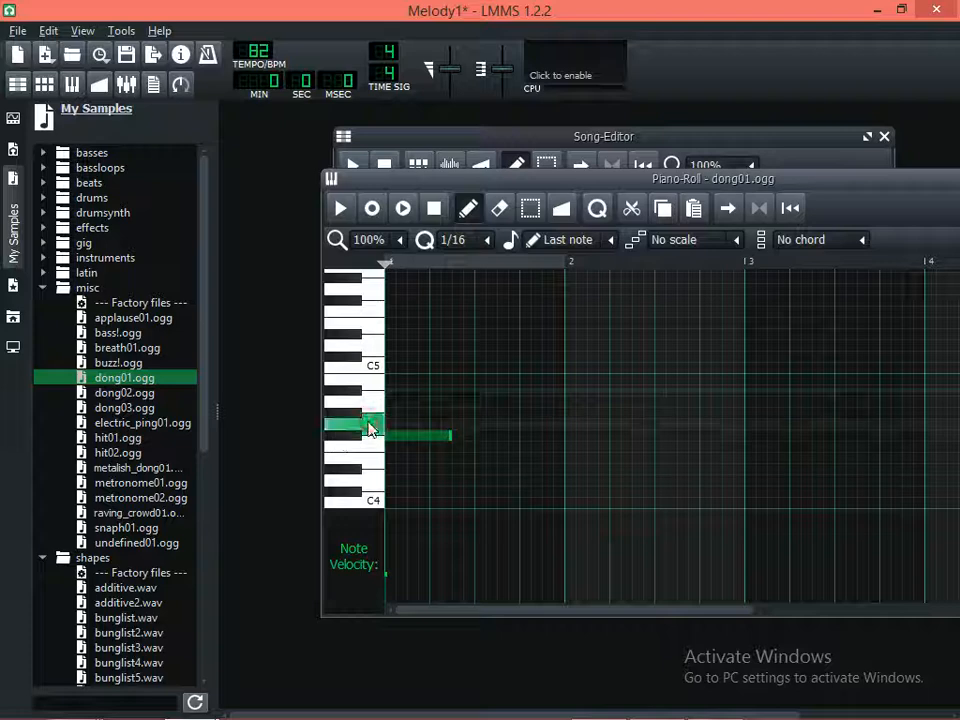
click(479, 427)
key(space)
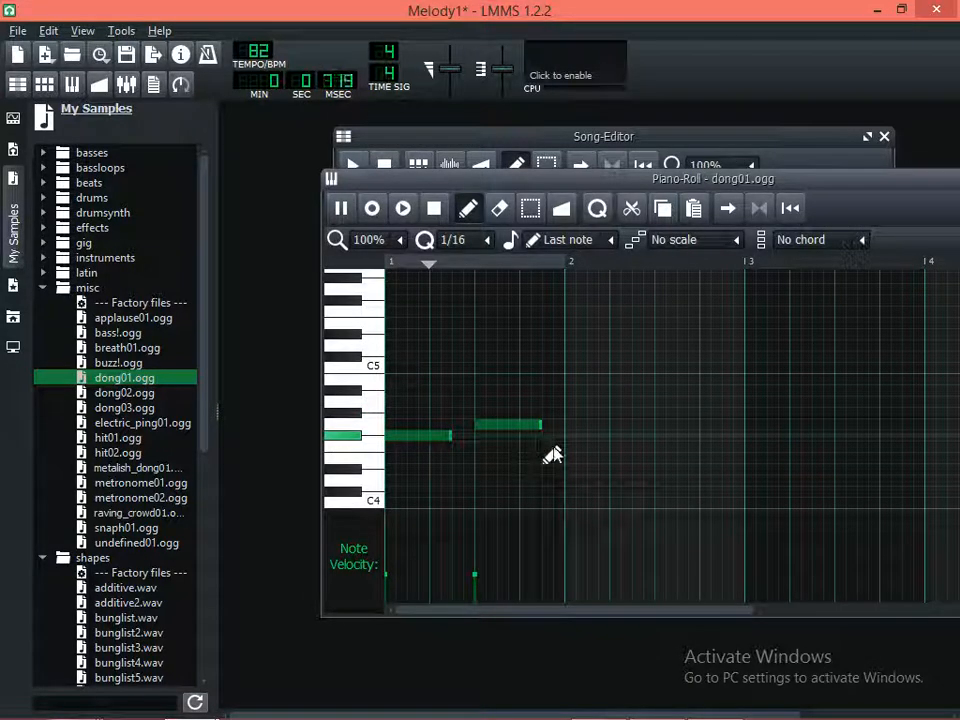
key(space)
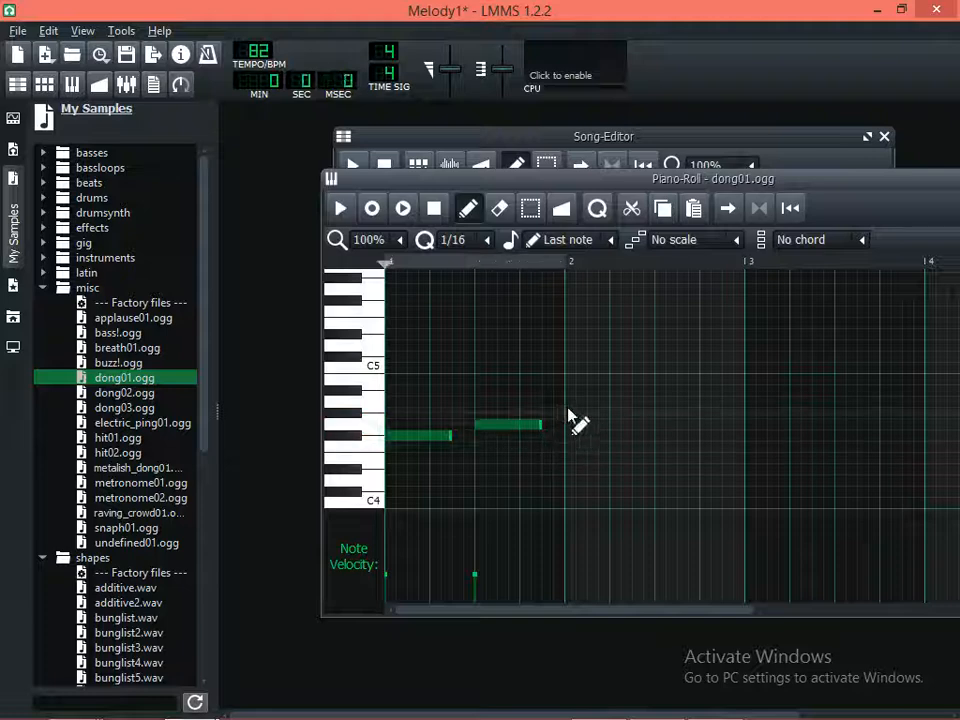
Add an A4 note at the start of bar 2 and a G4 note on its third beat, and play the pattern
click(568, 403)
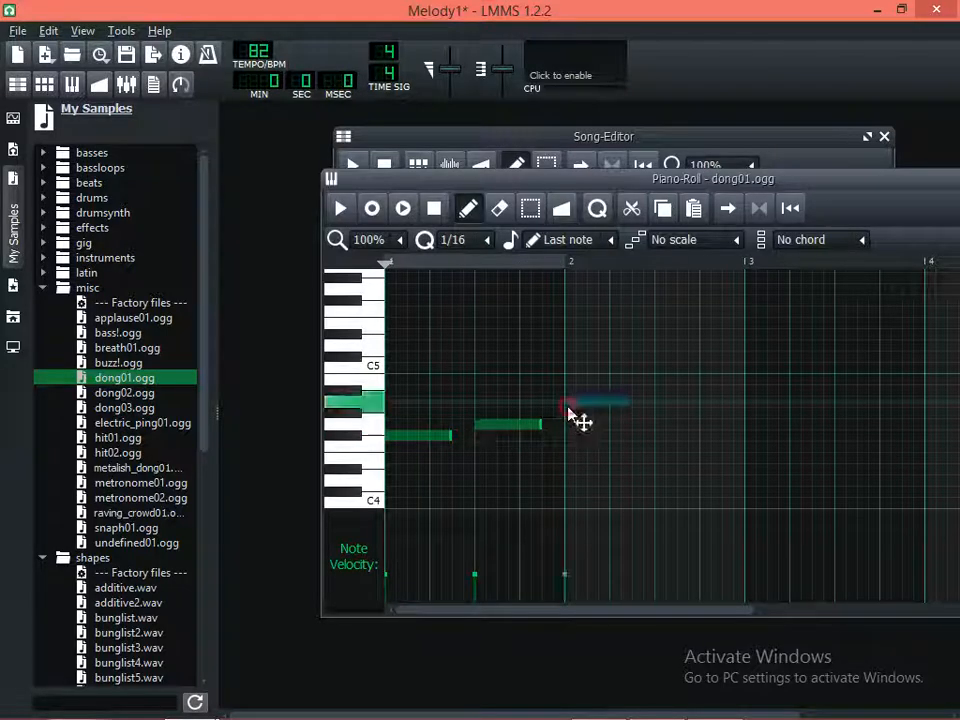
click(645, 413)
drag(645, 413, 645, 443)
key(space)
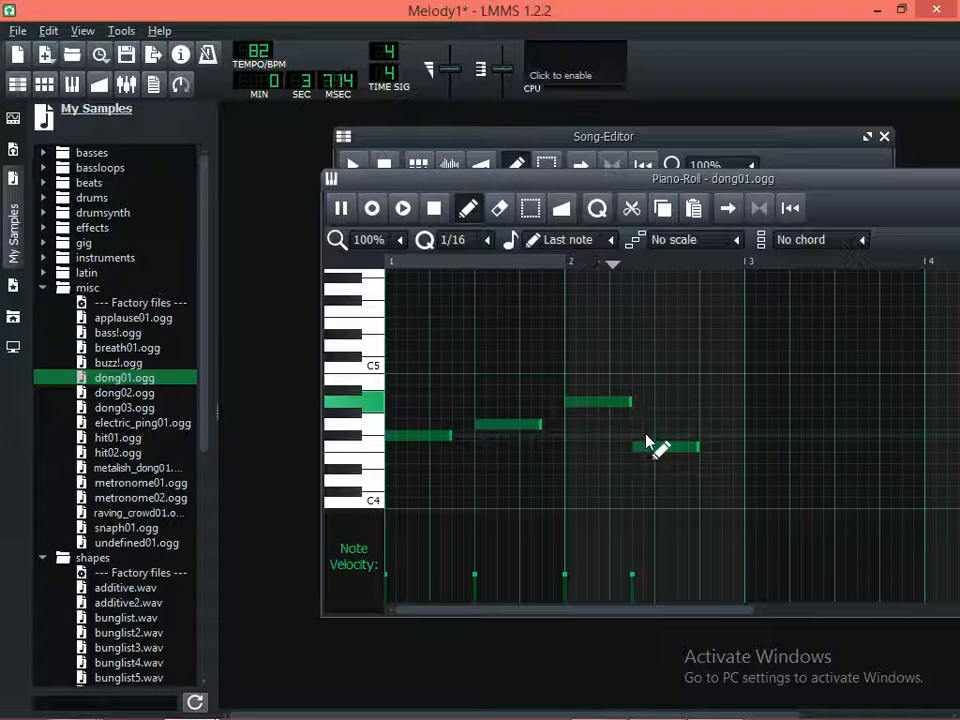
key(space)
drag(651, 445, 676, 426)
key(space)
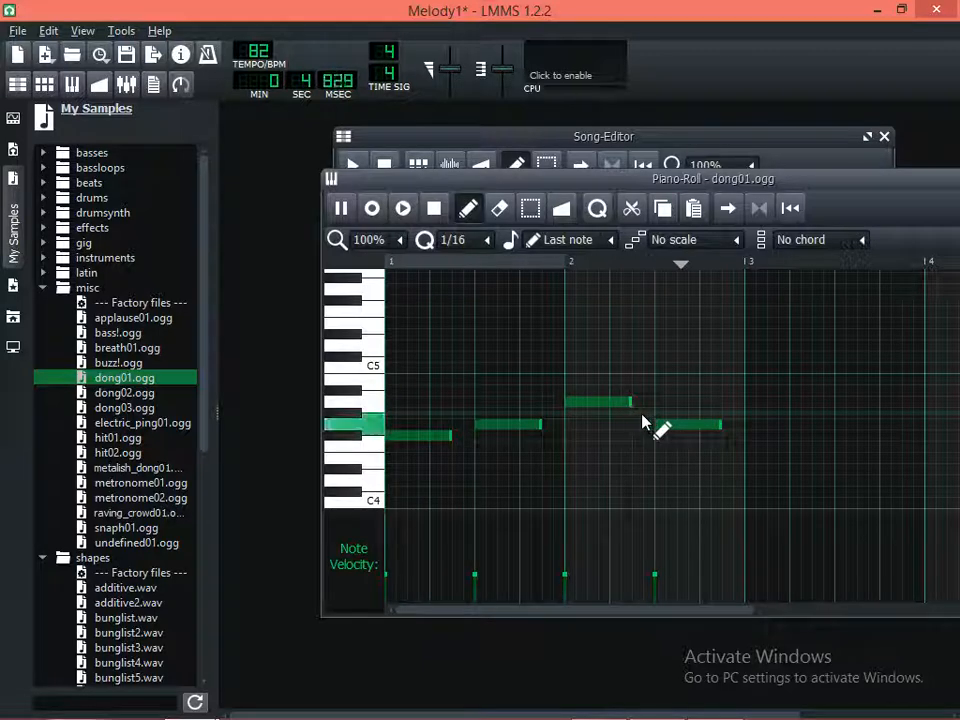
key(space)
Lengthen the first three notes so each slightly overlaps the start of the following one, and play the pattern alone and with the song
drag(541, 428, 563, 428)
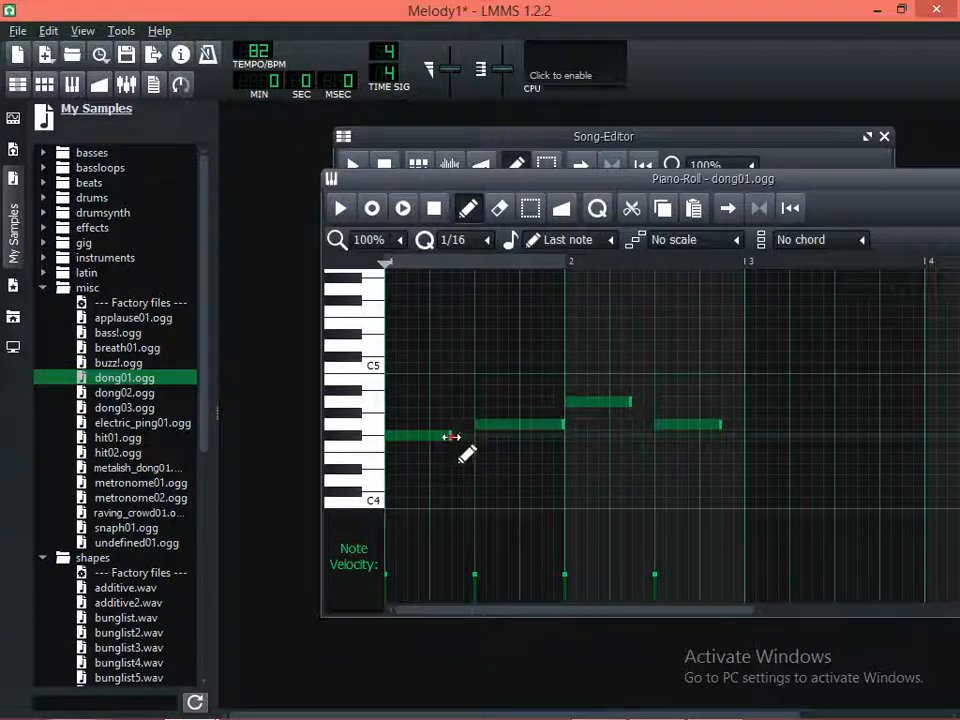
drag(452, 437, 574, 428)
drag(629, 400, 664, 401)
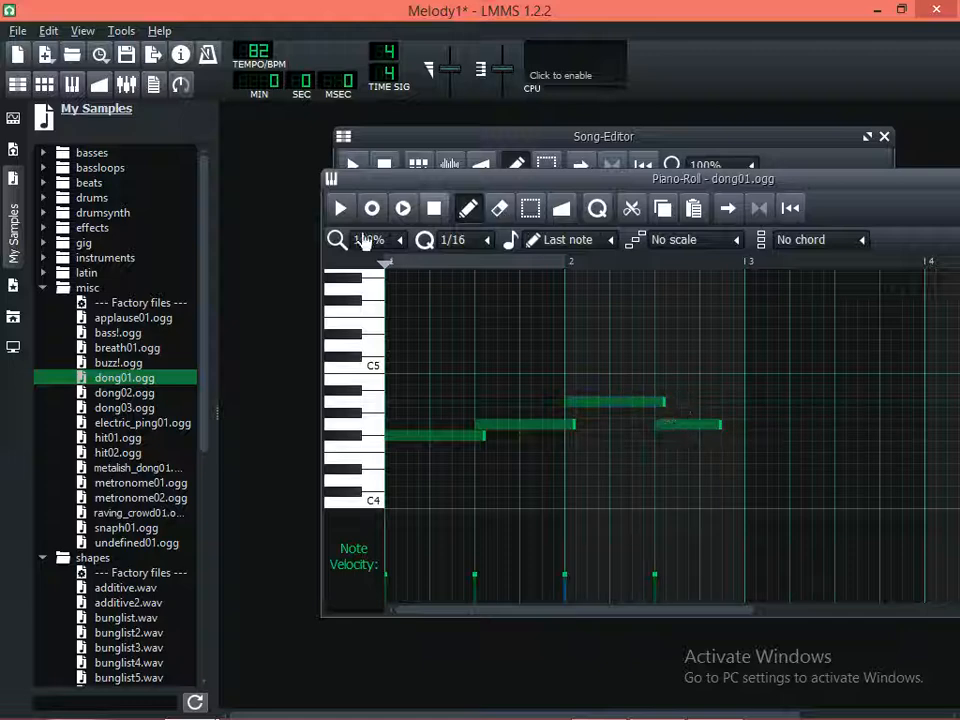
click(341, 209)
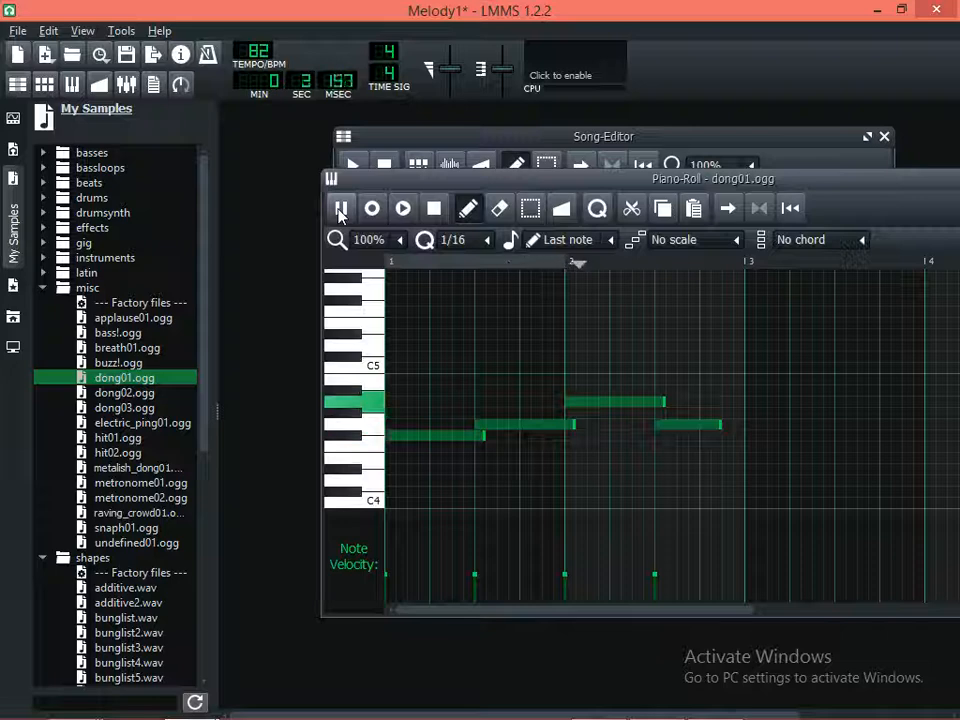
click(341, 209)
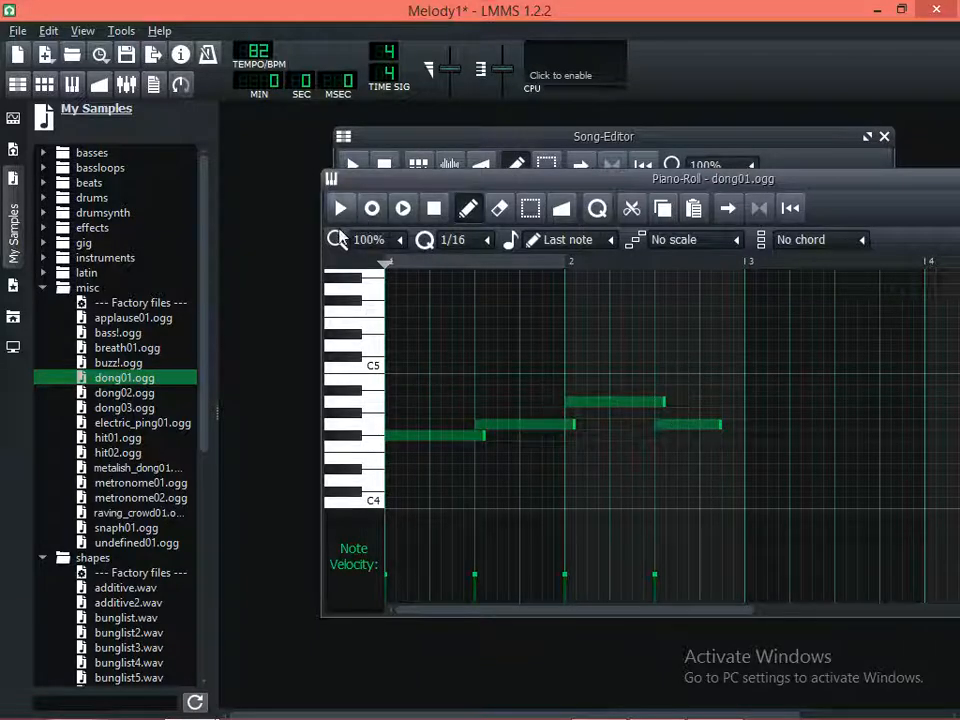
click(403, 208)
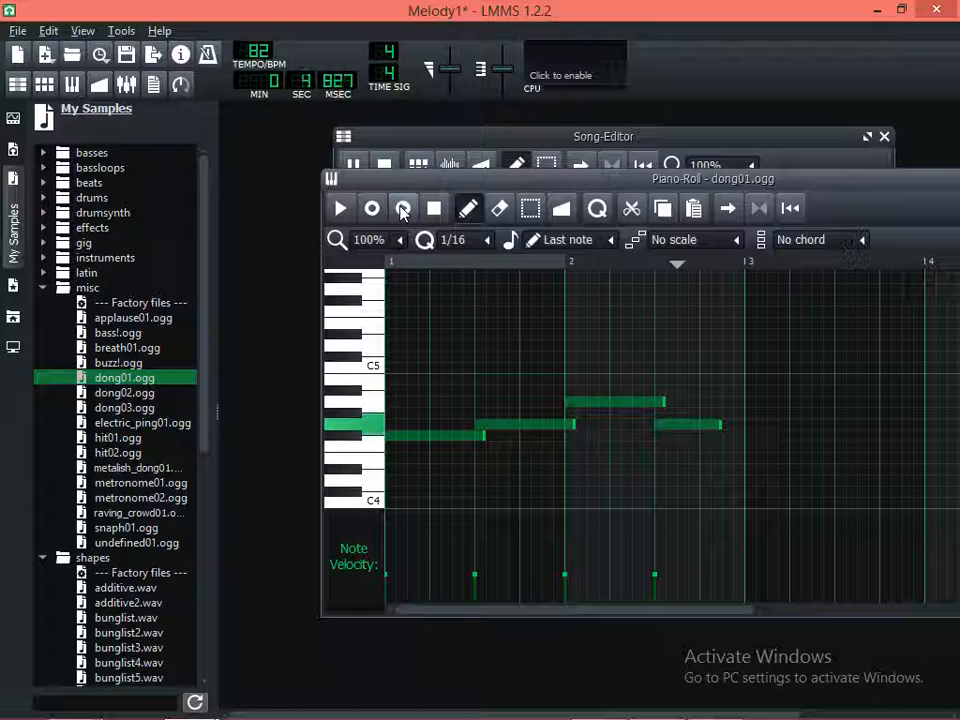
click(403, 208)
Select all four dong01.ogg notes, transpose them down three semitones to start on D#4, and play them with the song
click(530, 208)
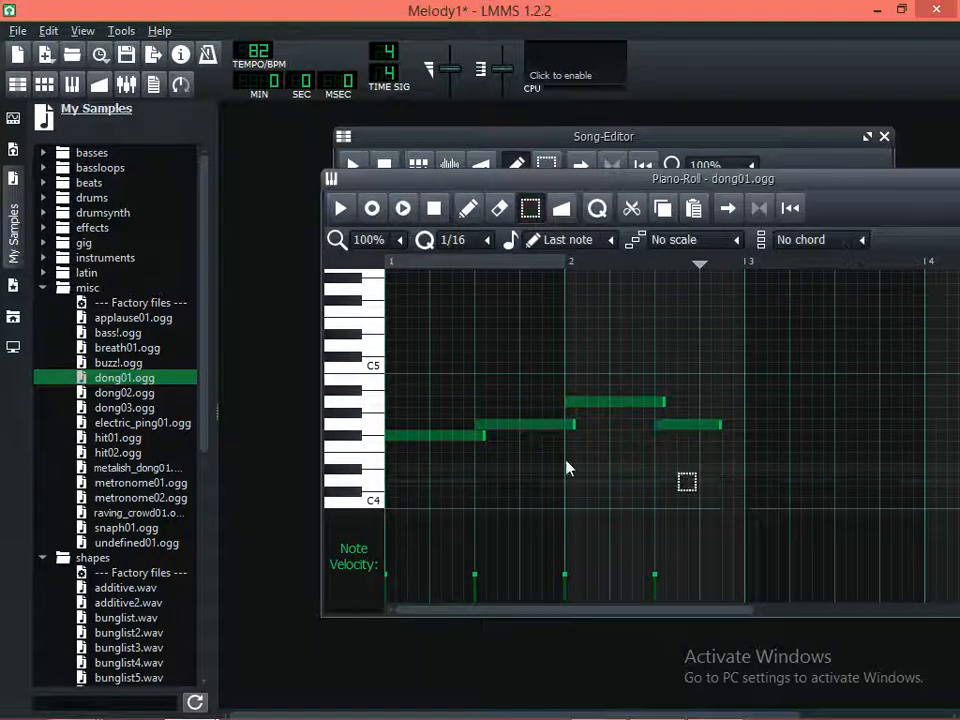
key(ctrl+a)
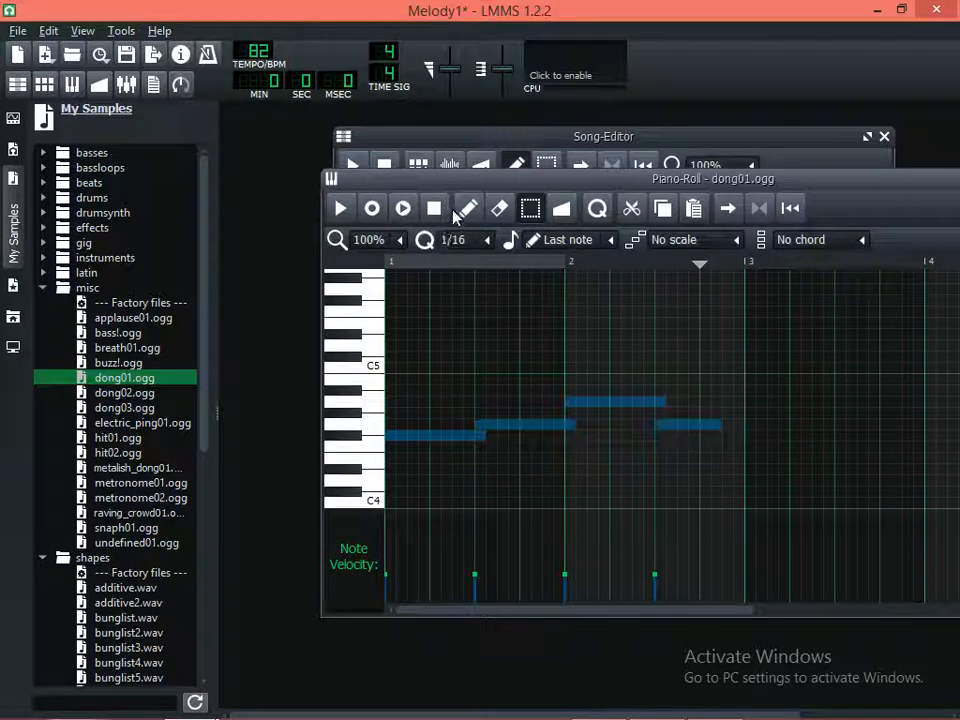
click(465, 212)
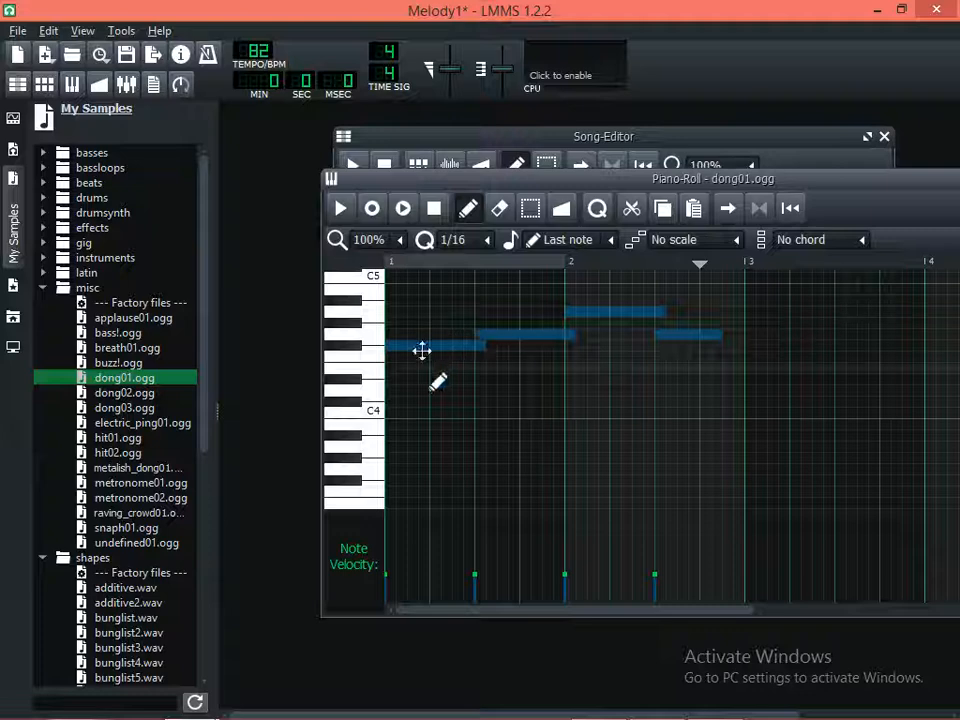
drag(422, 352, 422, 377)
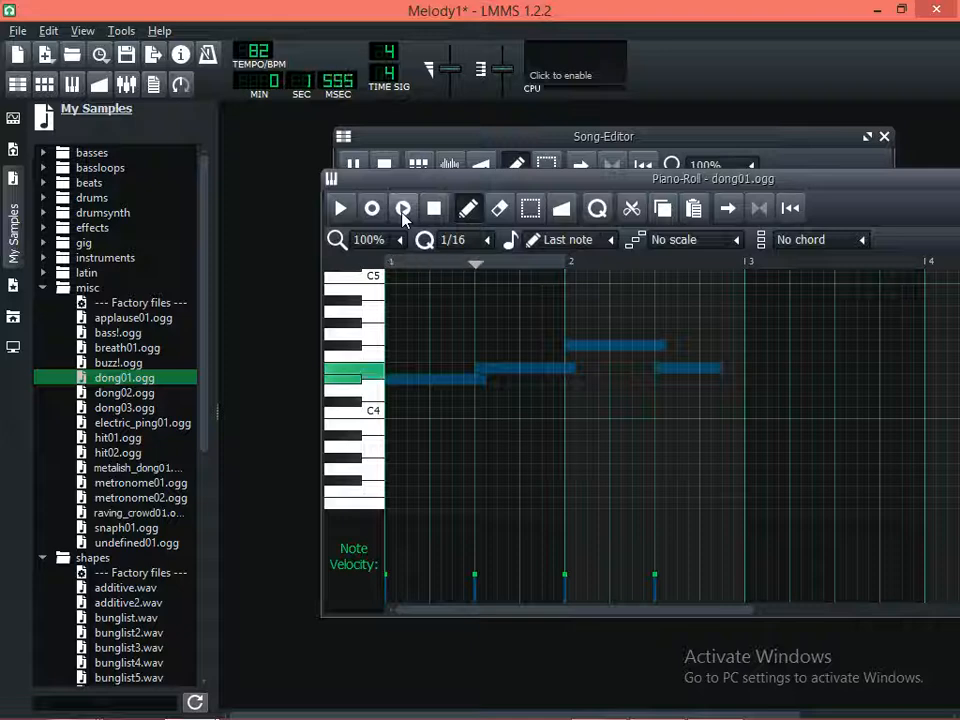
key(space)
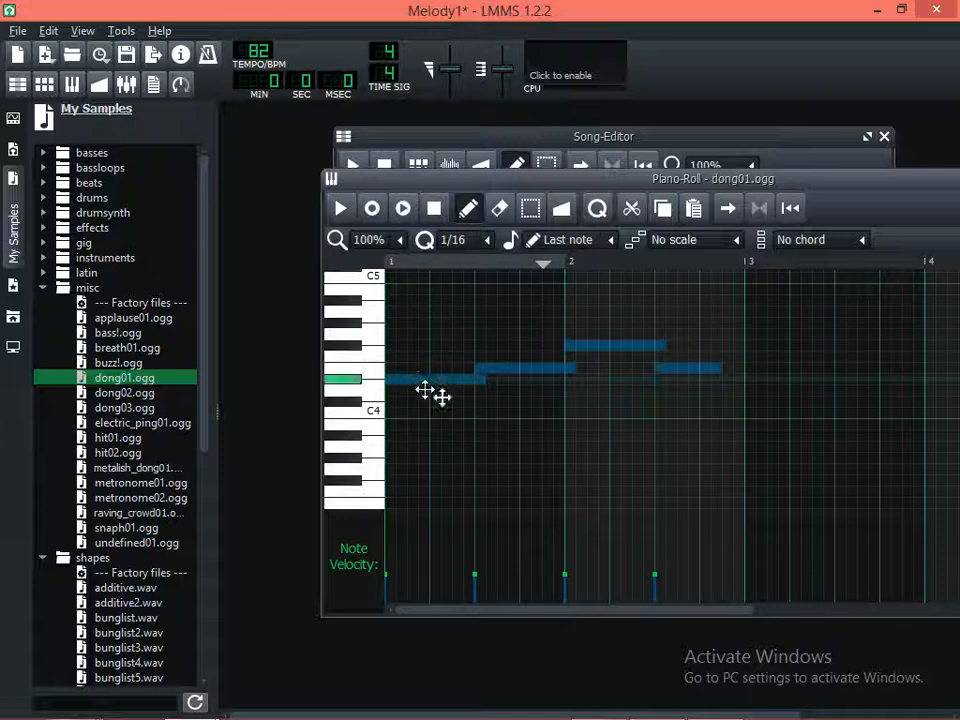
Try the selected notes transposed down to start on A3 with the song playing, and raise them to start on G4
drag(425, 390, 426, 443)
key(space)
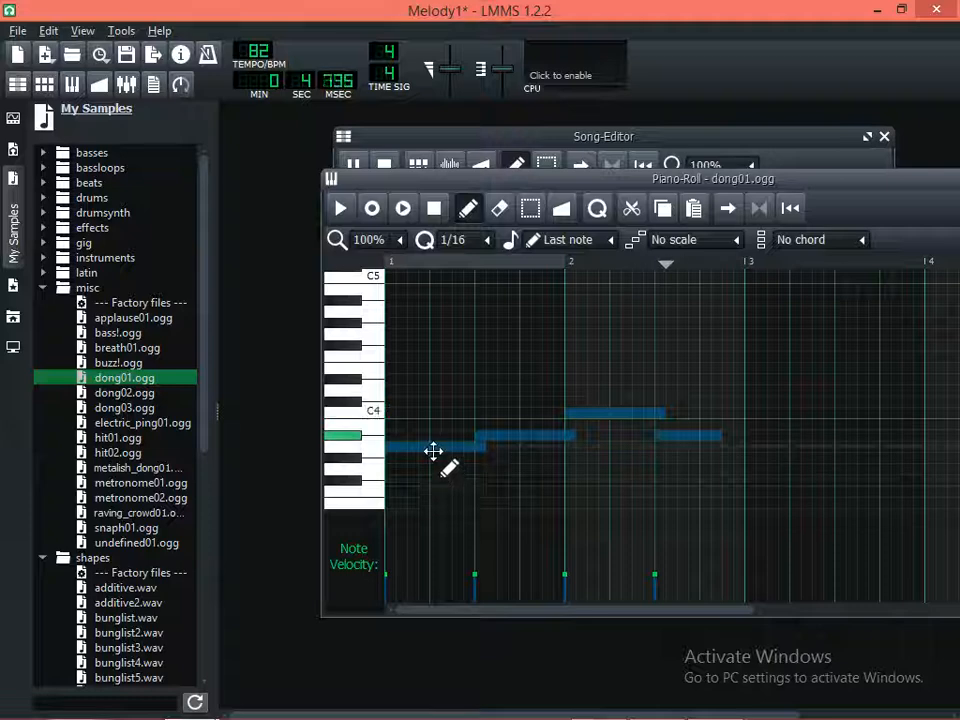
drag(438, 442, 438, 332)
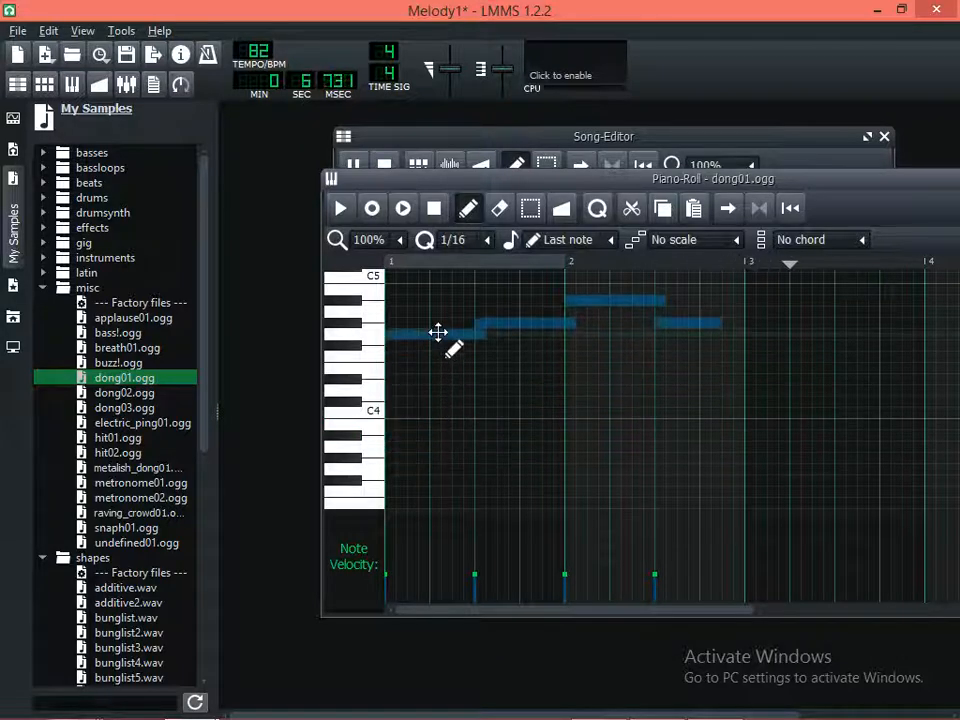
key(space)
Transpose the selected notes up seven semitones to start on D5 and play them with the song
scroll(438, 332, up, 1)
scroll(438, 332, up, 3)
scroll(438, 424, down, 2)
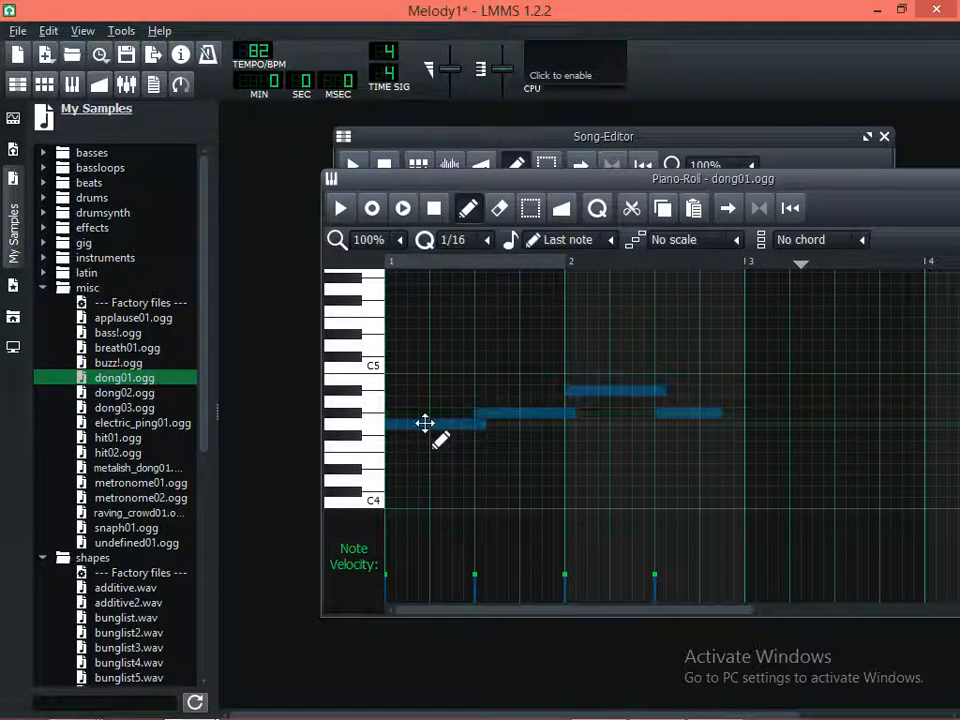
drag(425, 422, 432, 347)
click(404, 210)
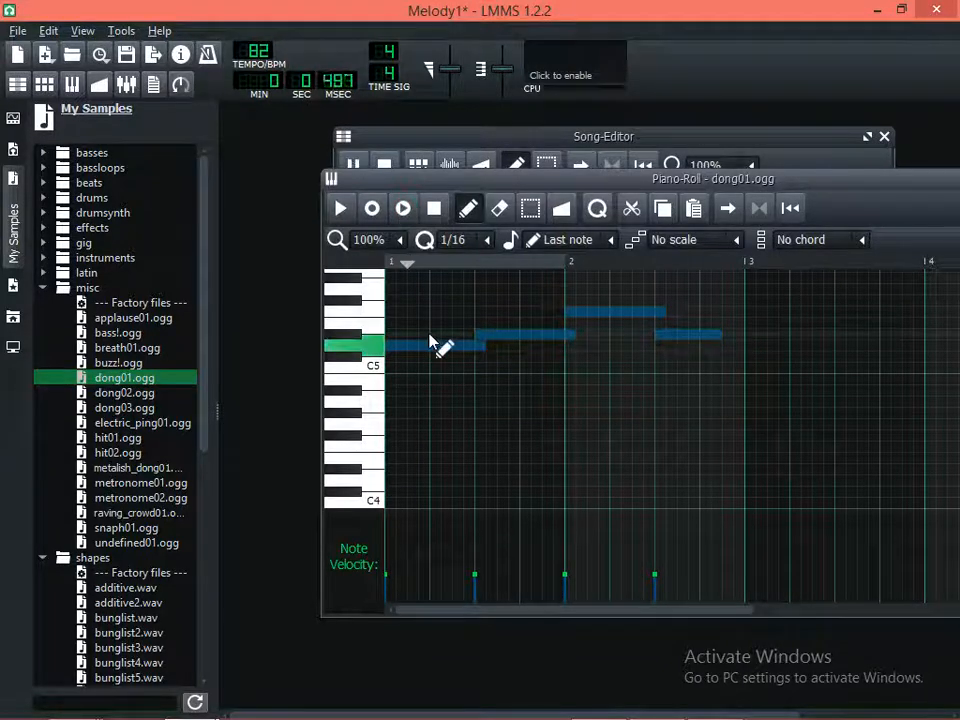
Transpose all four dong01.ogg notes down two semitones to start on C5 and play them with the song
scroll(427, 380, up, 2)
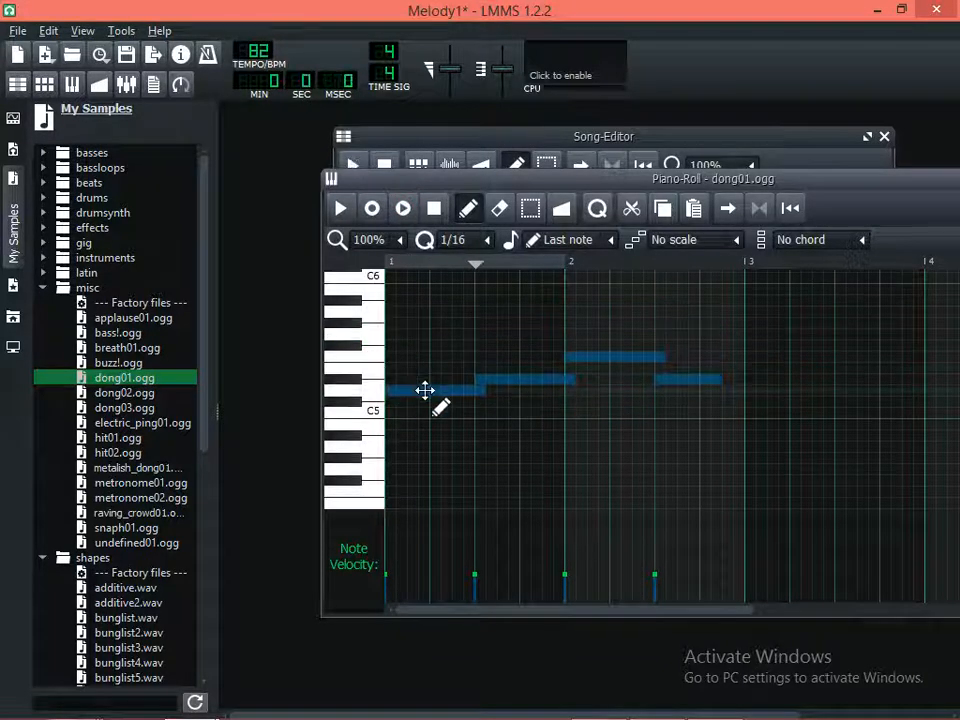
drag(426, 392, 437, 418)
click(407, 213)
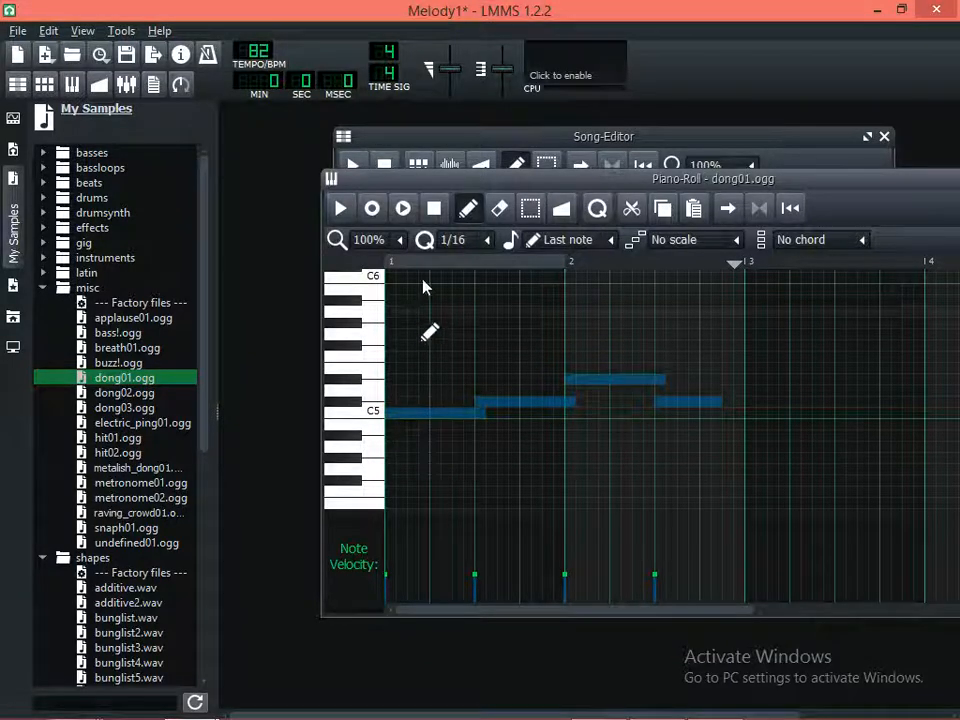
click(411, 211)
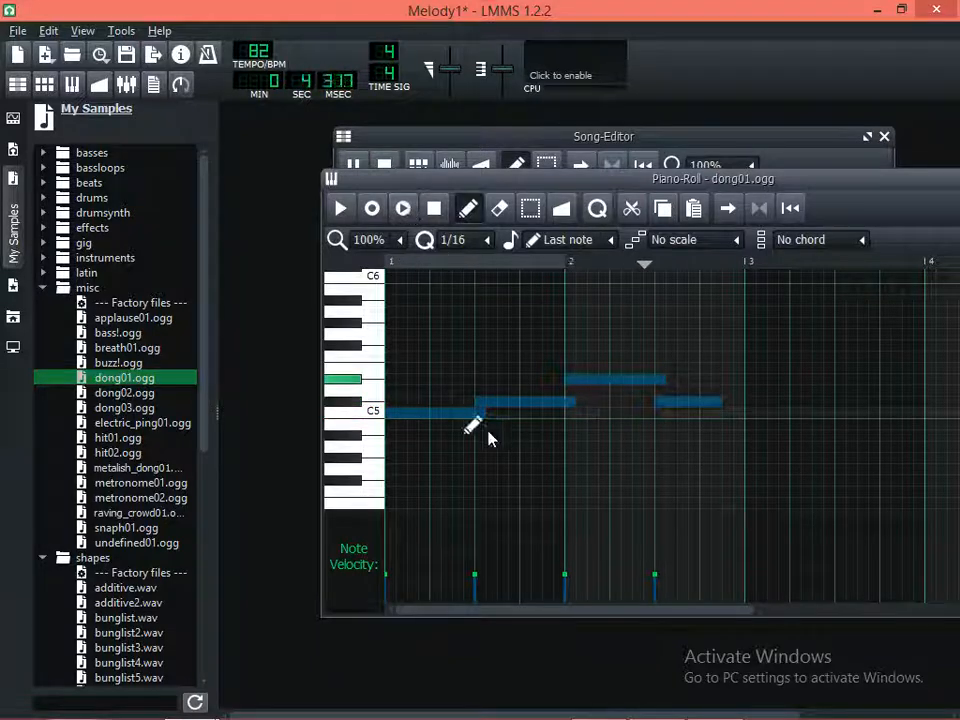
key(space)
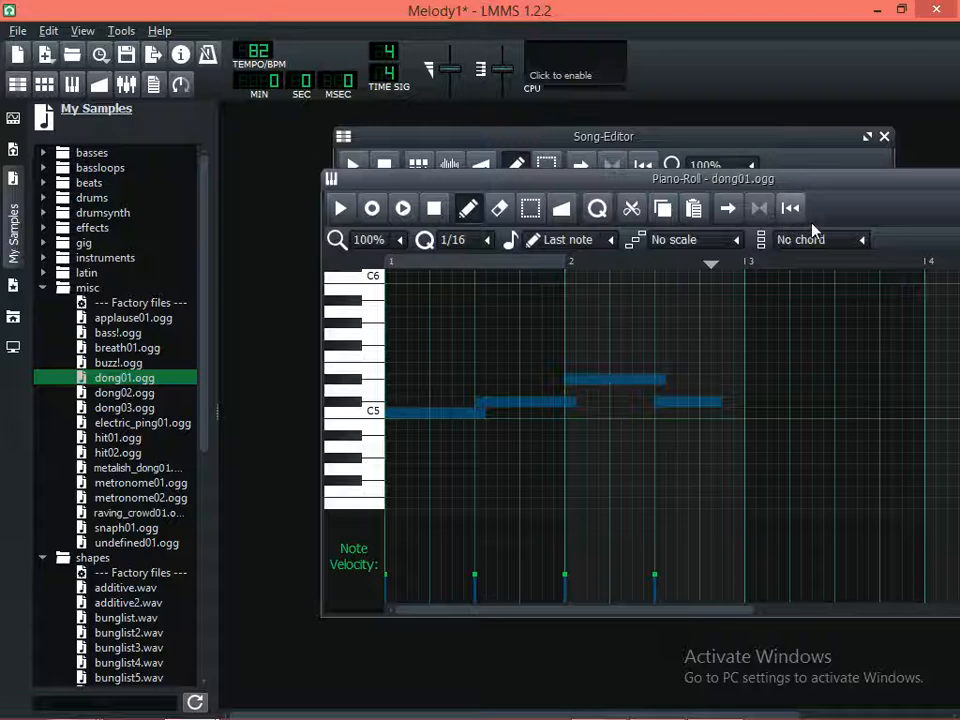
Bring the Song-Editor to the front, raise the dong01.ogg track's volume above 117.6%, and play the song
drag(806, 192, 788, 244)
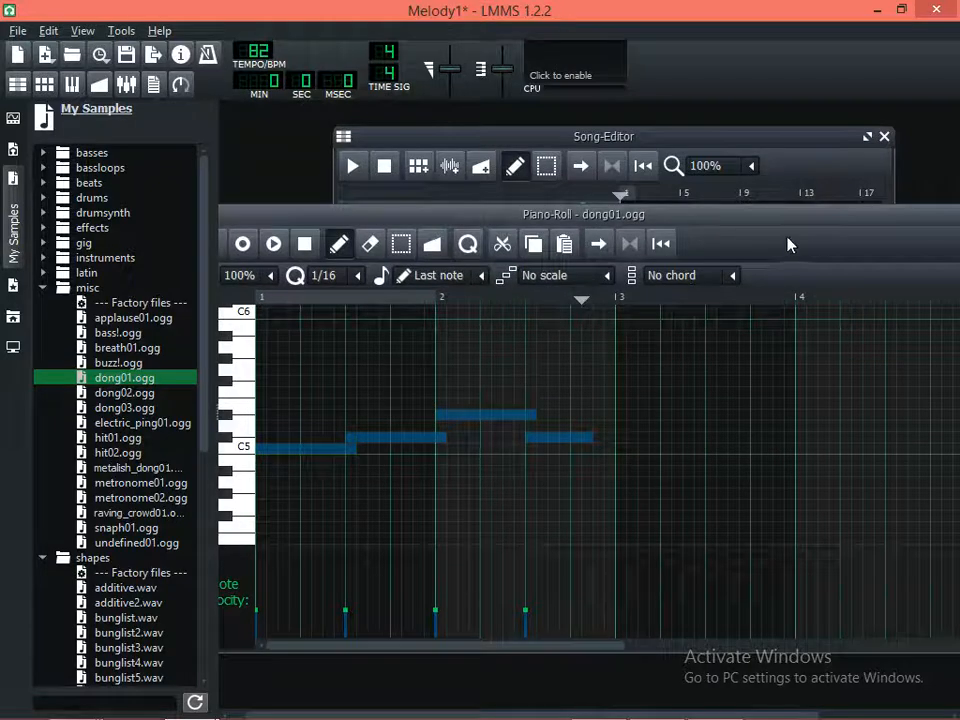
click(706, 137)
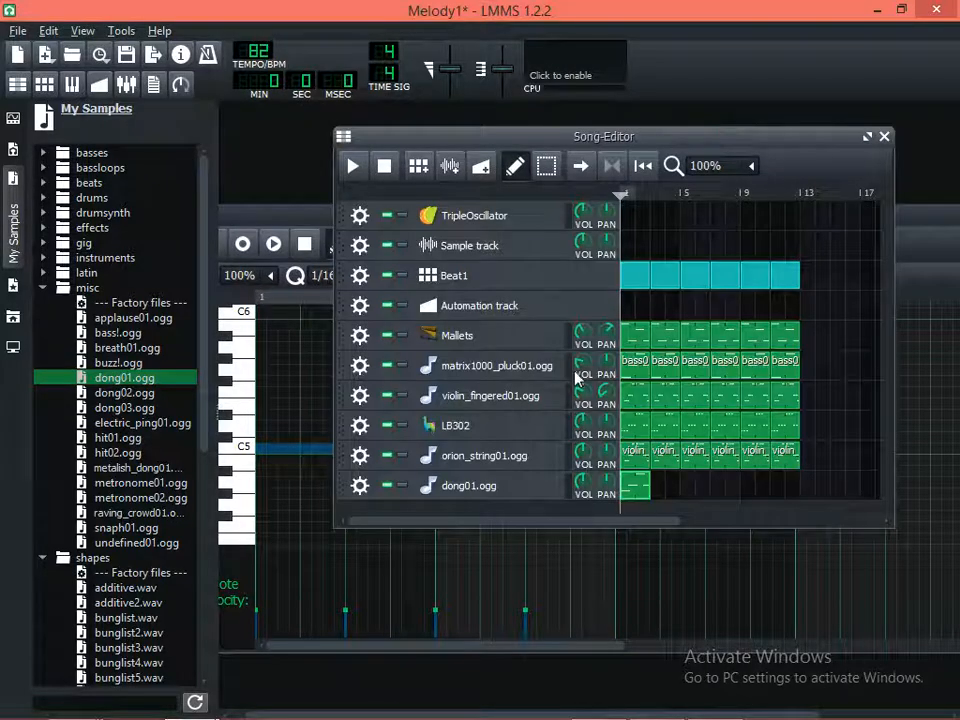
click(586, 485)
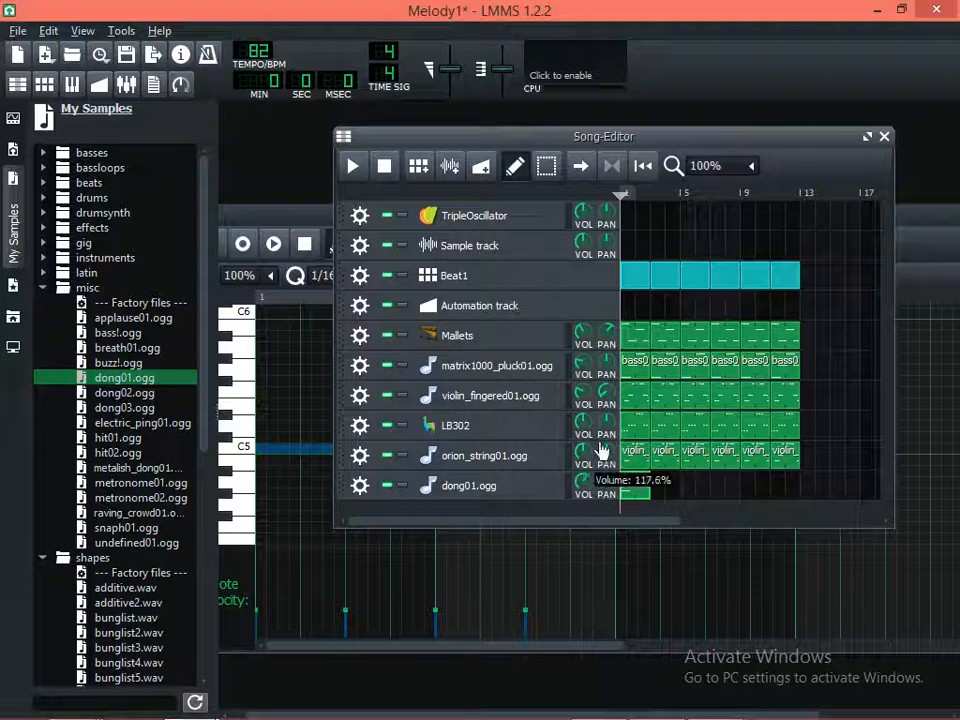
drag(602, 450, 616, 437)
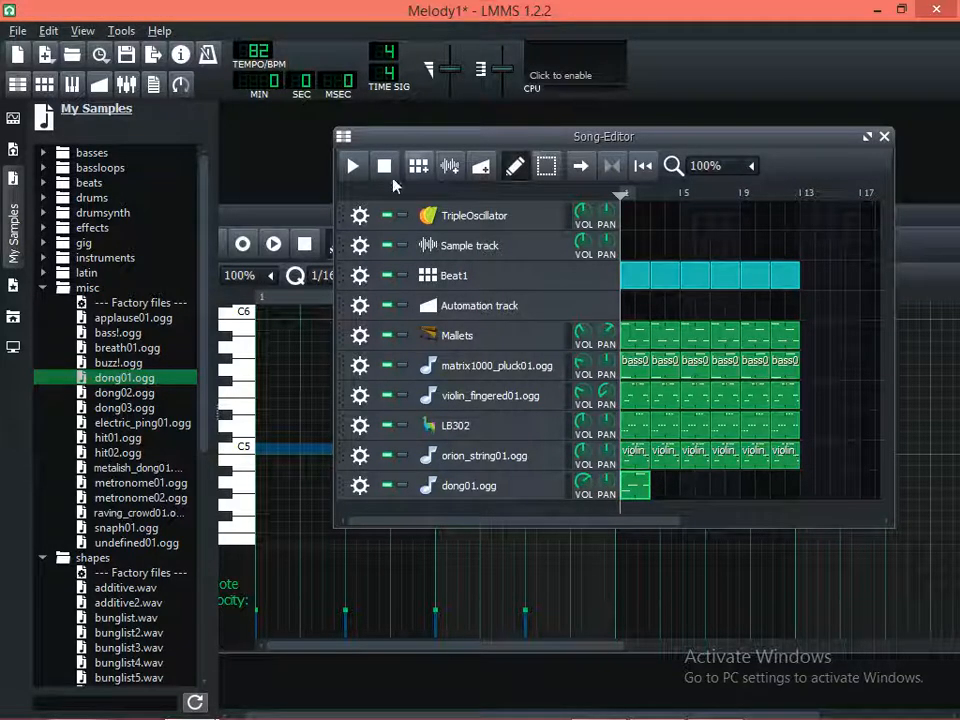
click(356, 168)
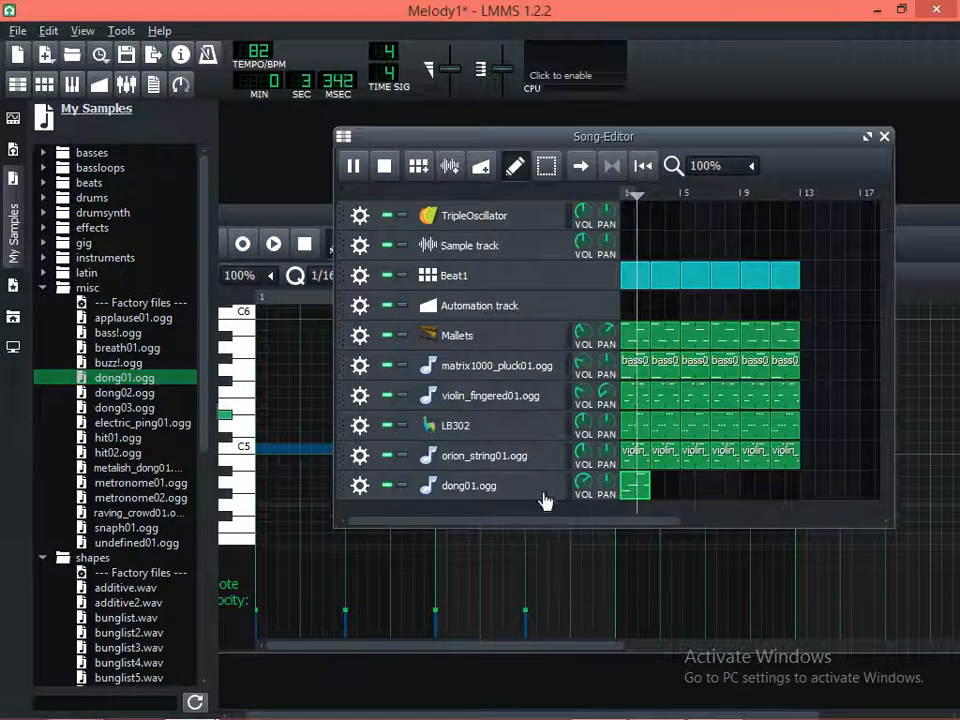
Raise the dong01.ogg track's volume further and replay the song from the start to judge the balance
drag(590, 485, 593, 465)
key(space)
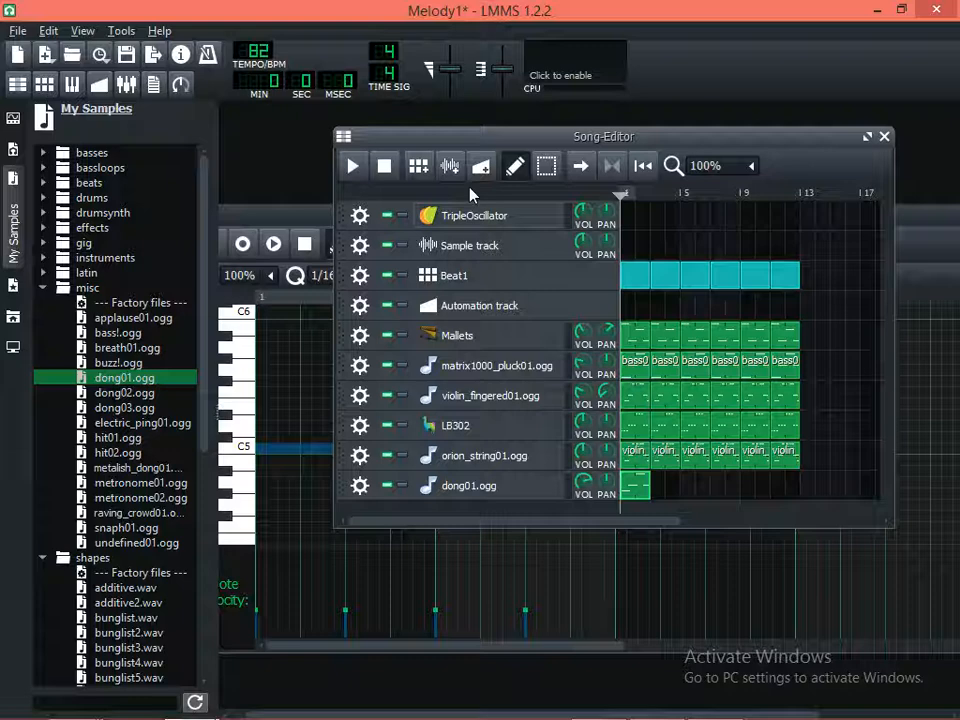
click(360, 168)
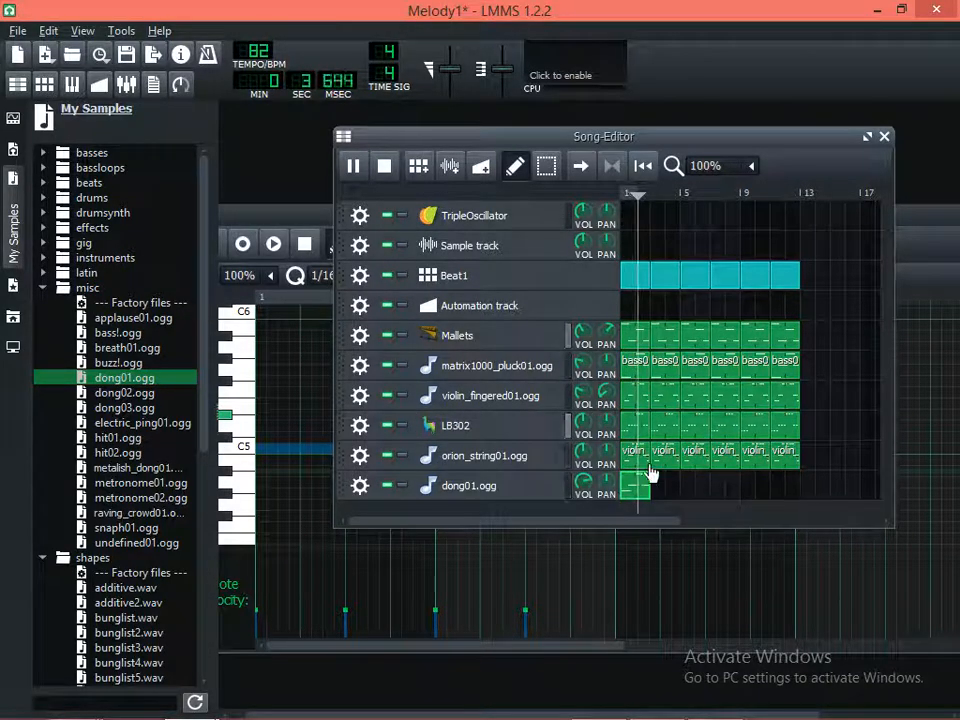
key(space)
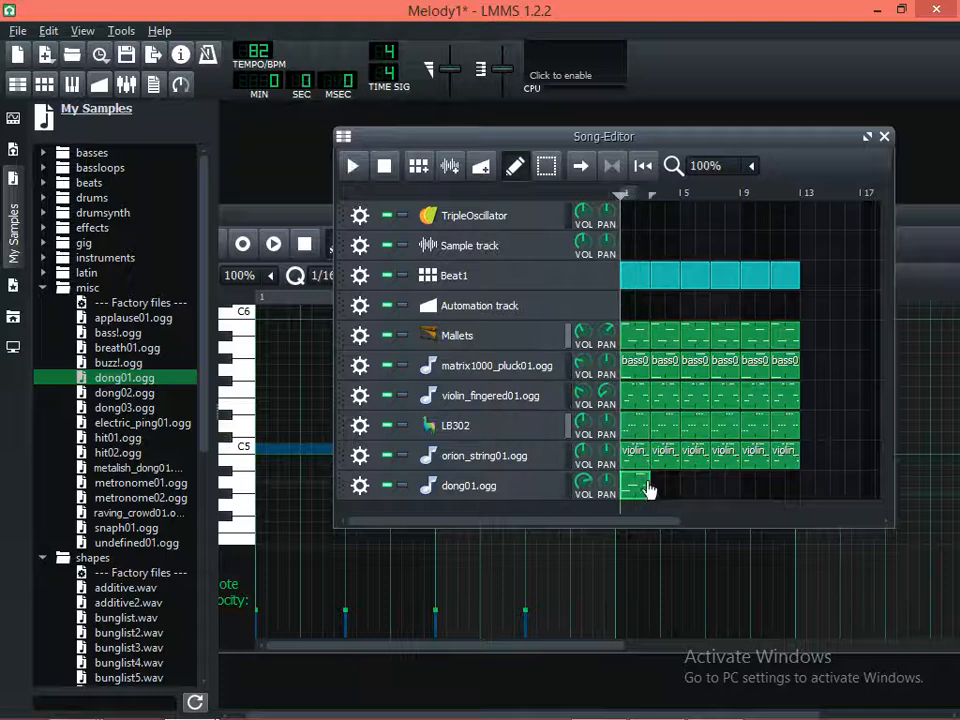
Copy the first dong01.ogg pattern, paste it into the five following two-bar slots up to bar 13, and play the song
right_click(638, 483)
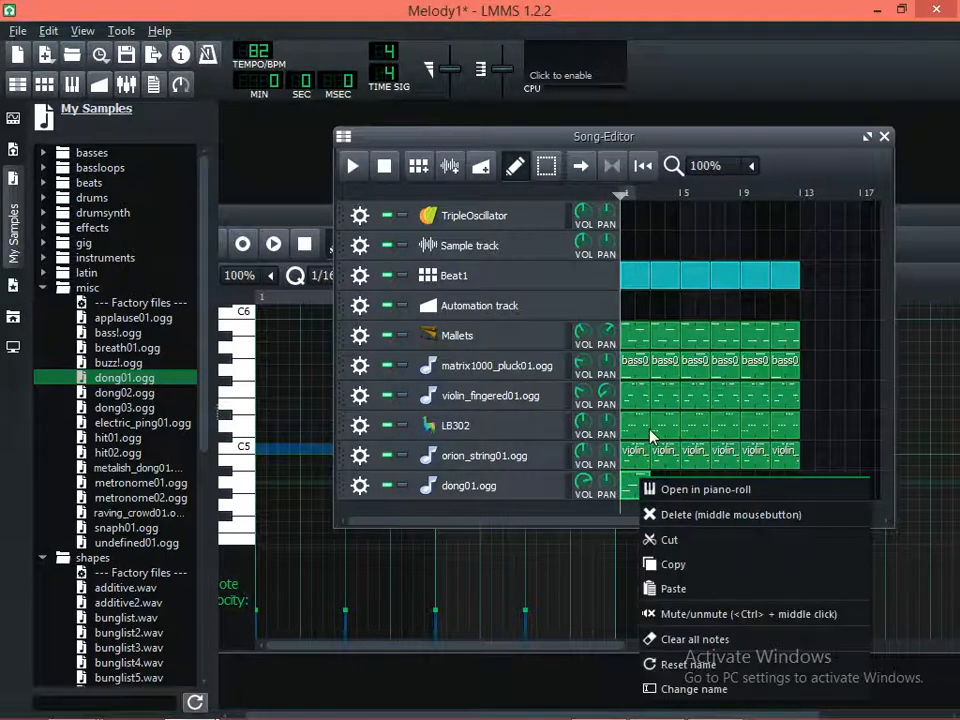
click(673, 566)
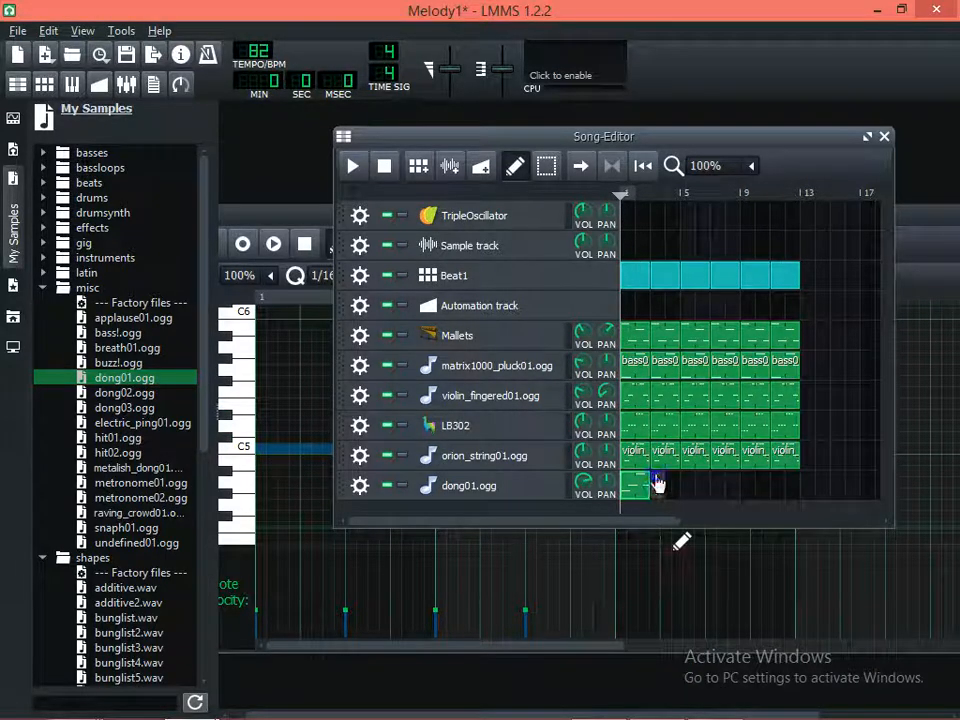
right_click(656, 483)
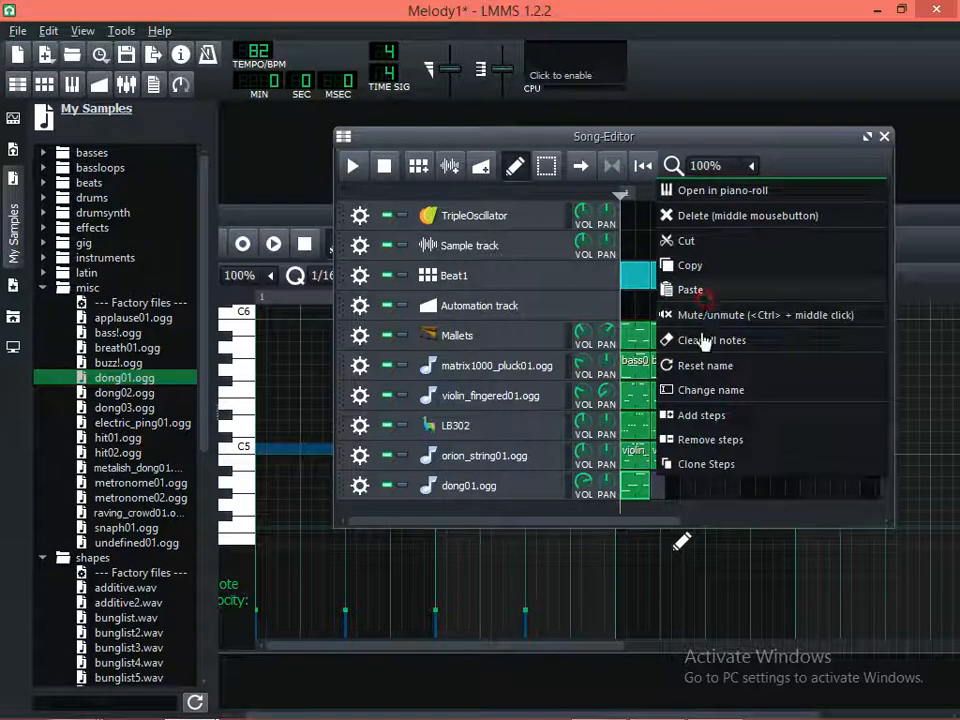
click(688, 289)
right_click(681, 486)
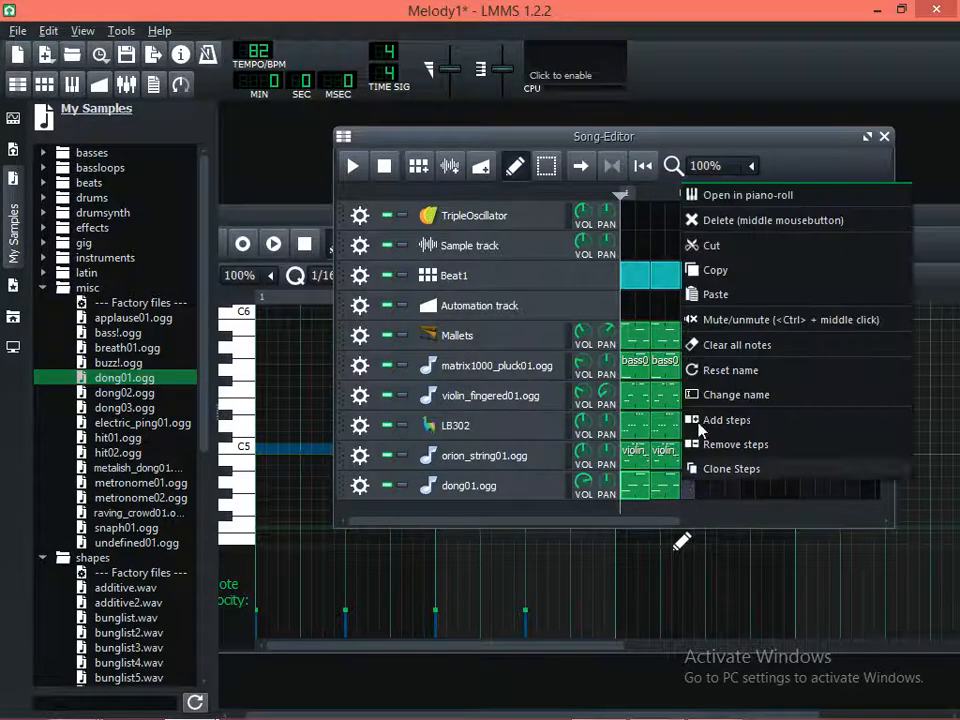
click(724, 297)
right_click(716, 492)
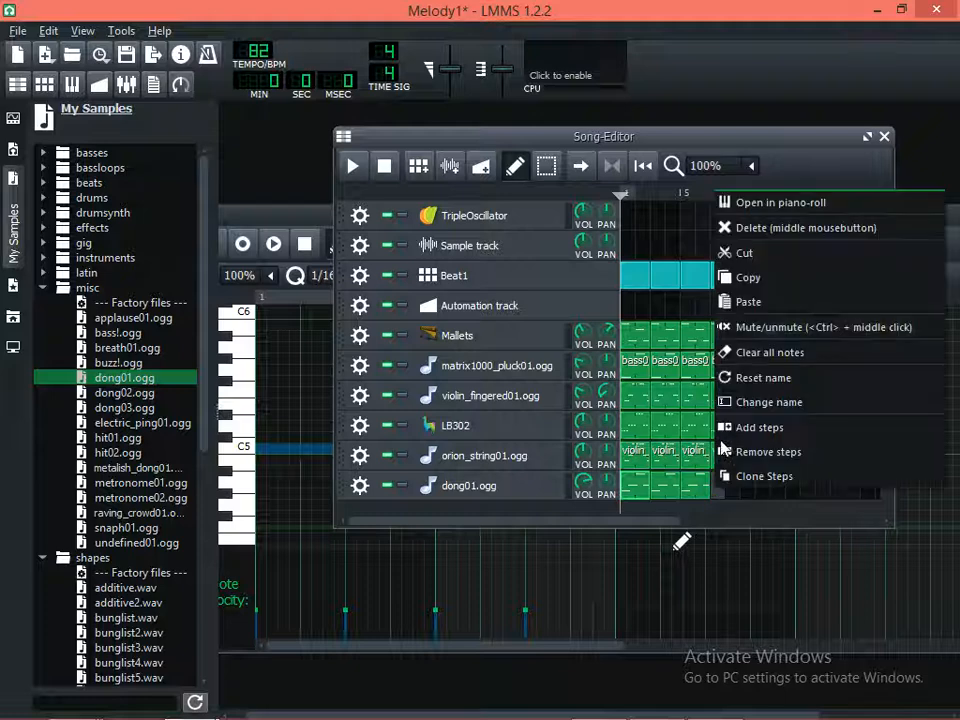
click(736, 304)
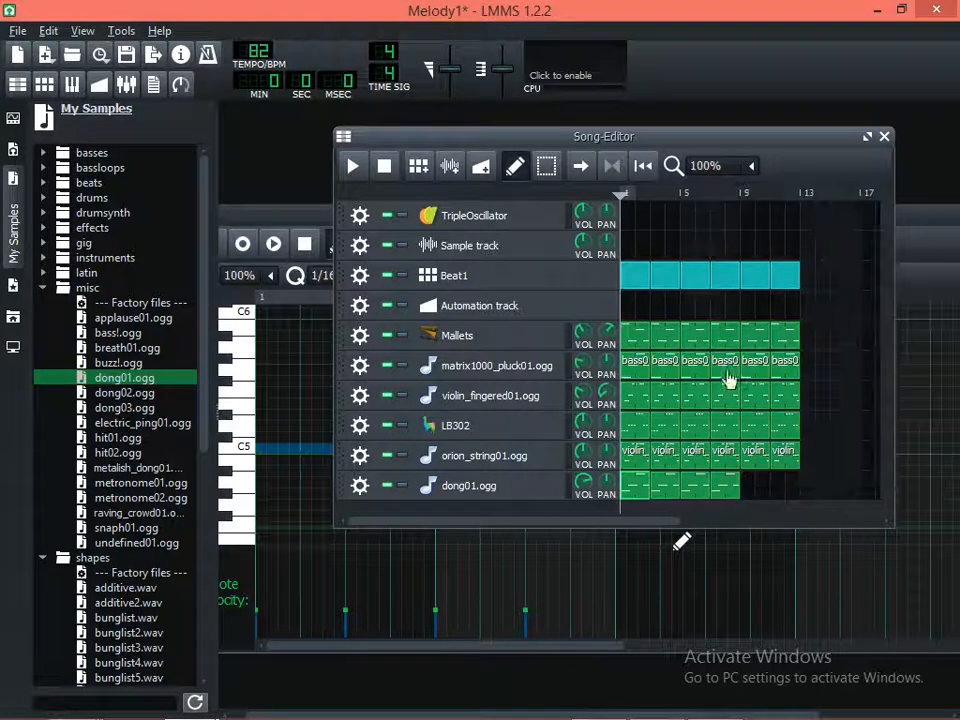
right_click(750, 492)
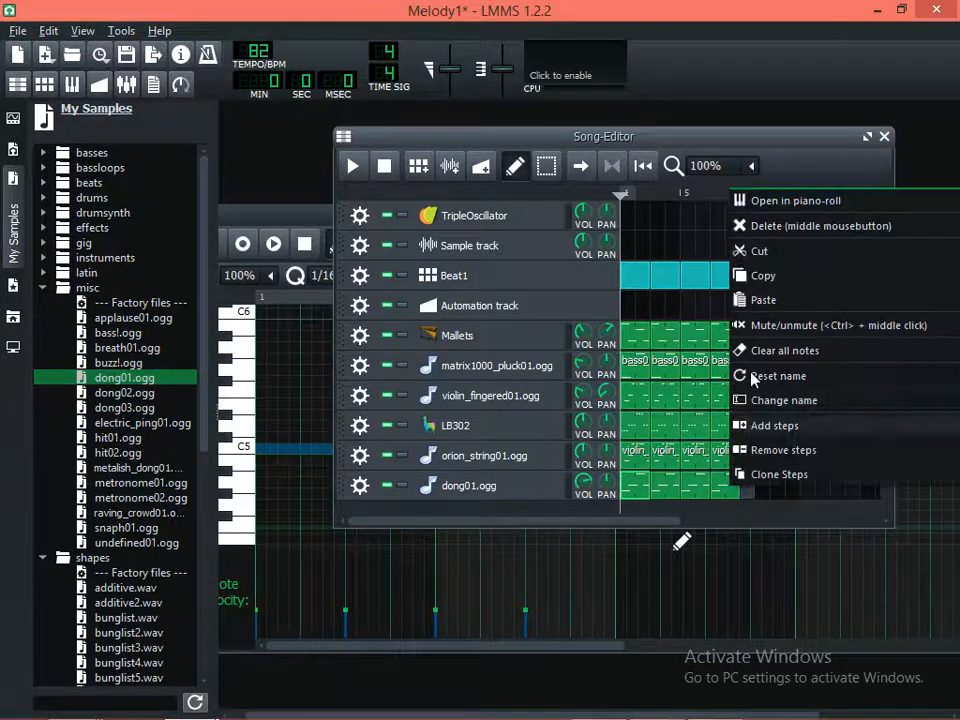
click(766, 302)
right_click(778, 488)
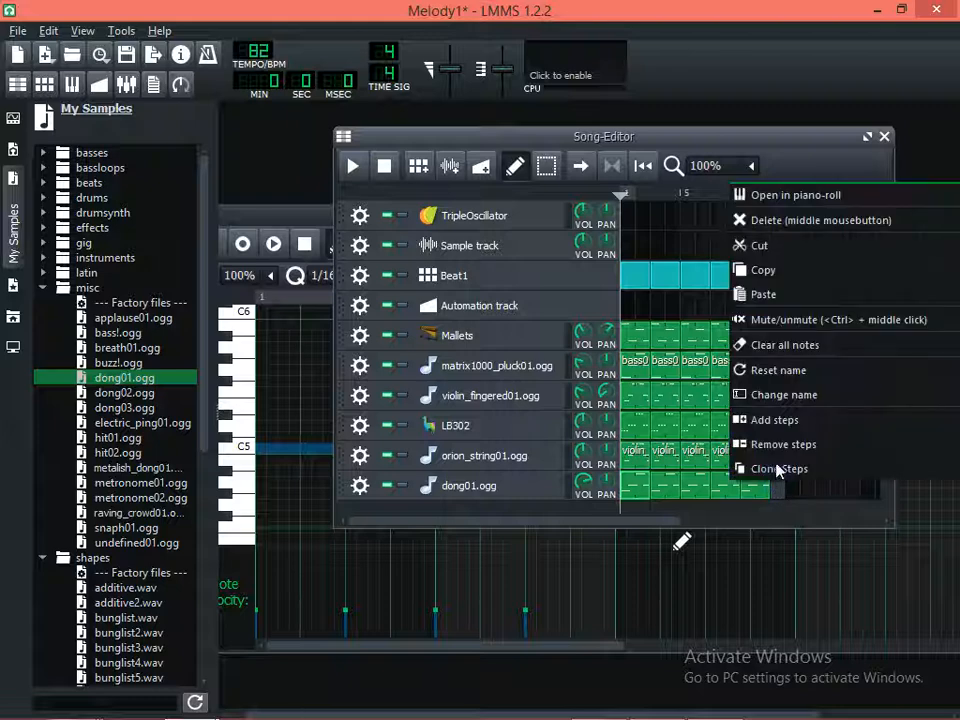
click(789, 302)
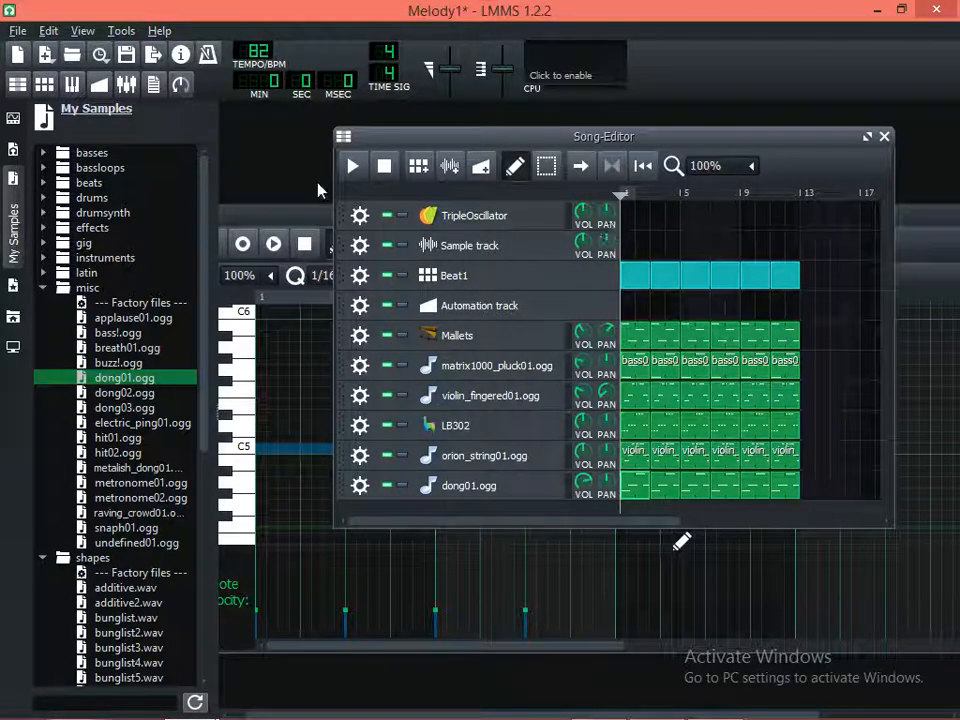
click(360, 168)
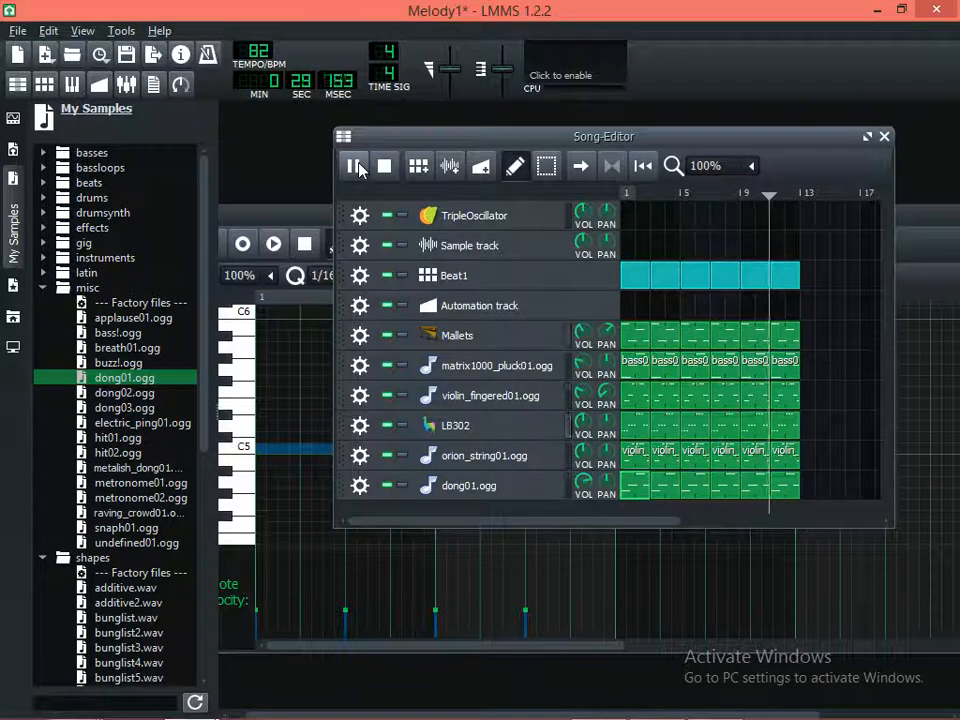
key(space)
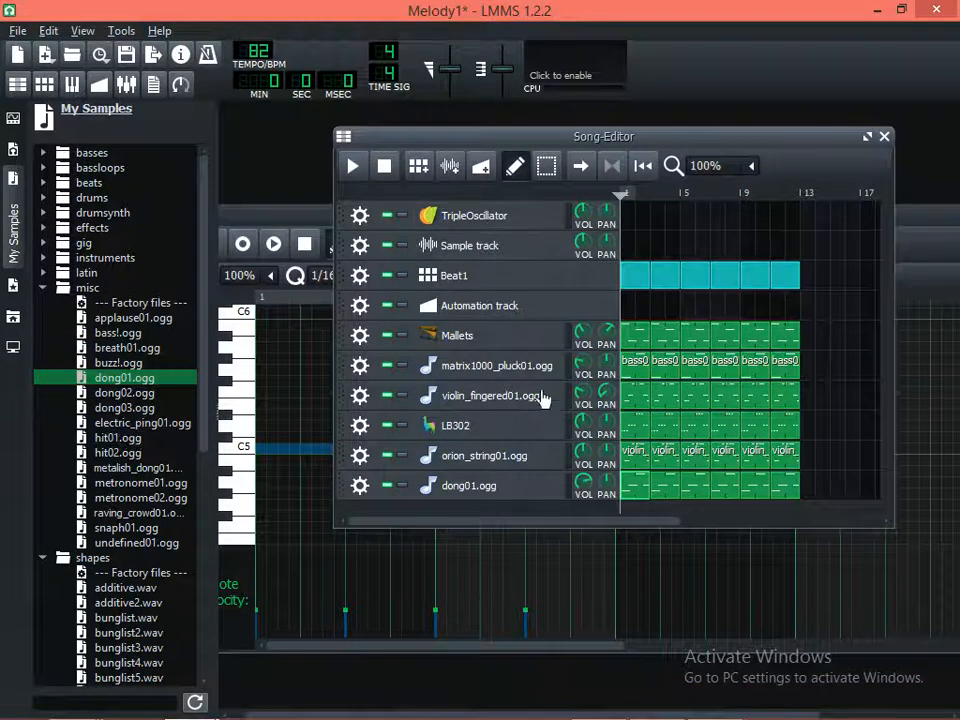
Audition the dong03.ogg, dong02.ogg and electric_ping01.ogg samples in the misc folder
click(124, 408)
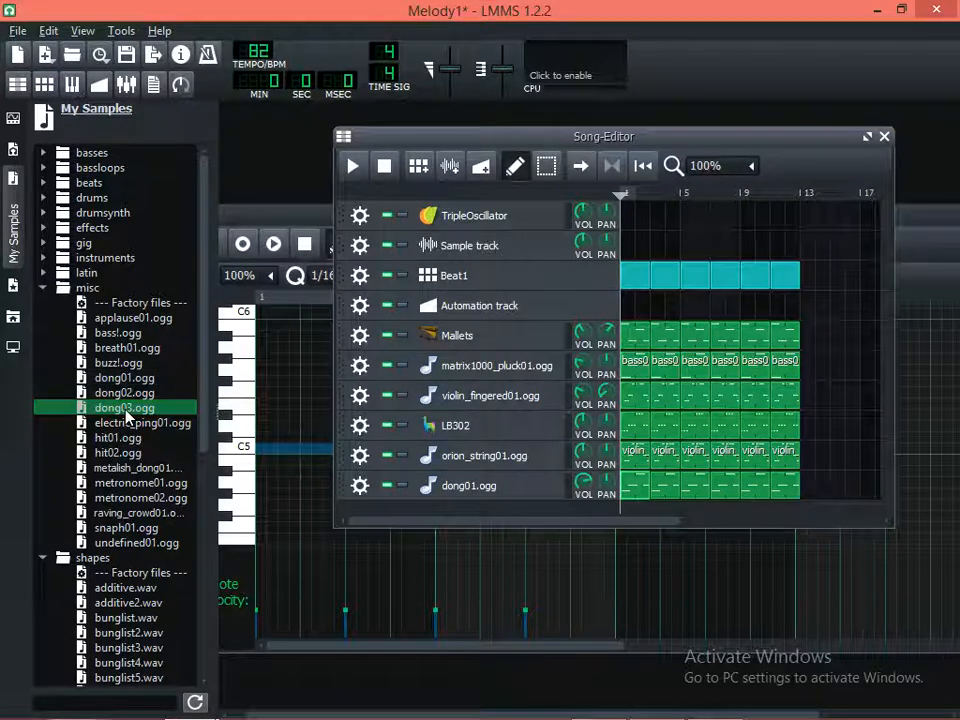
click(125, 394)
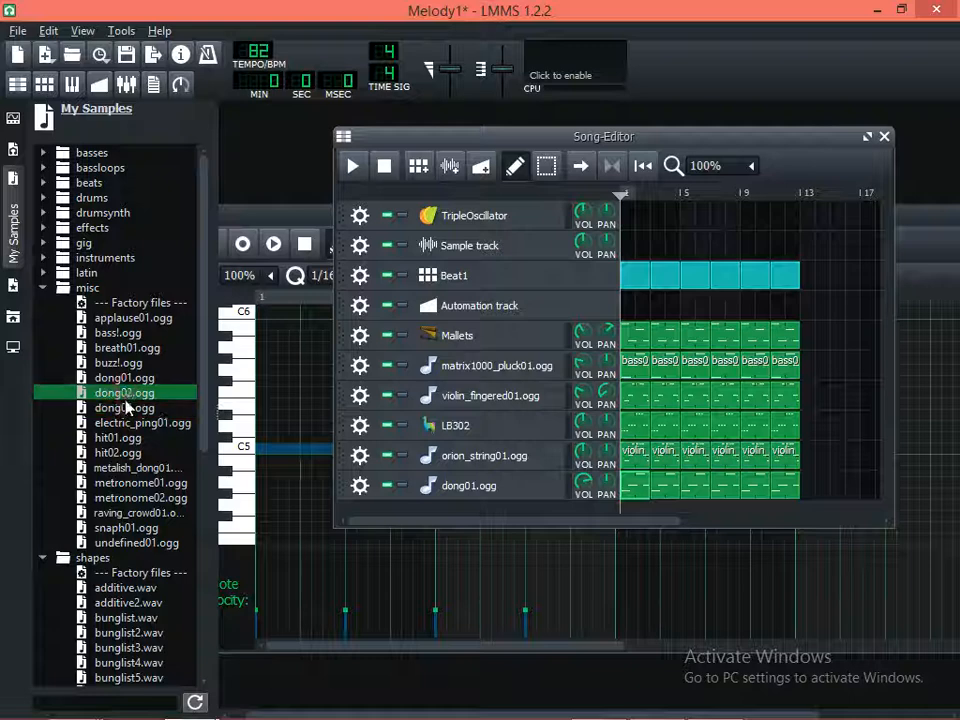
click(128, 408)
key(Down)
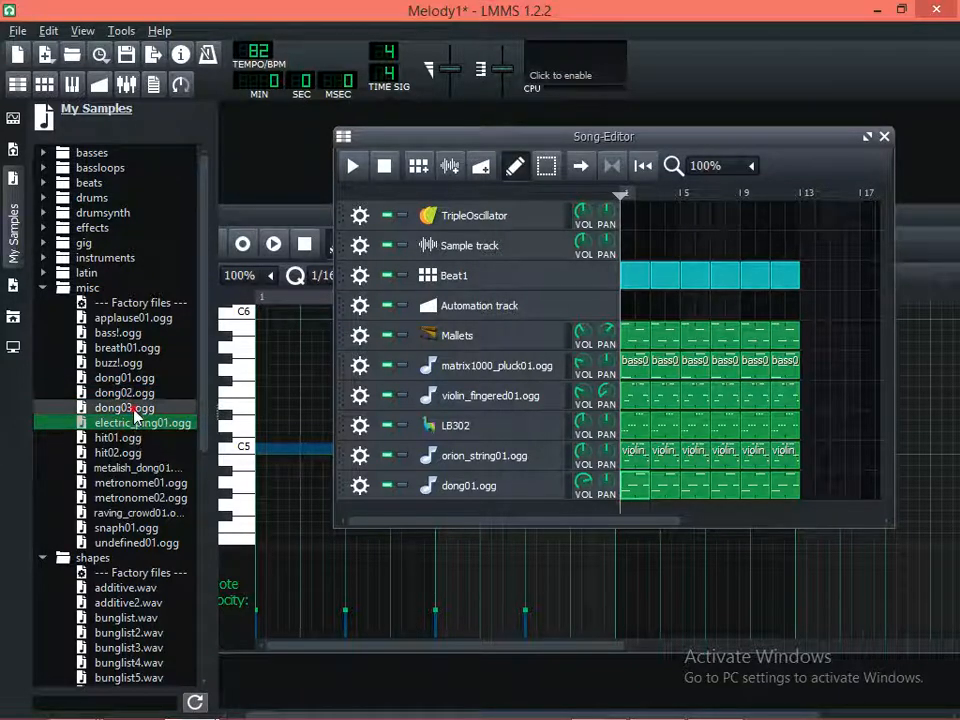
key(Up)
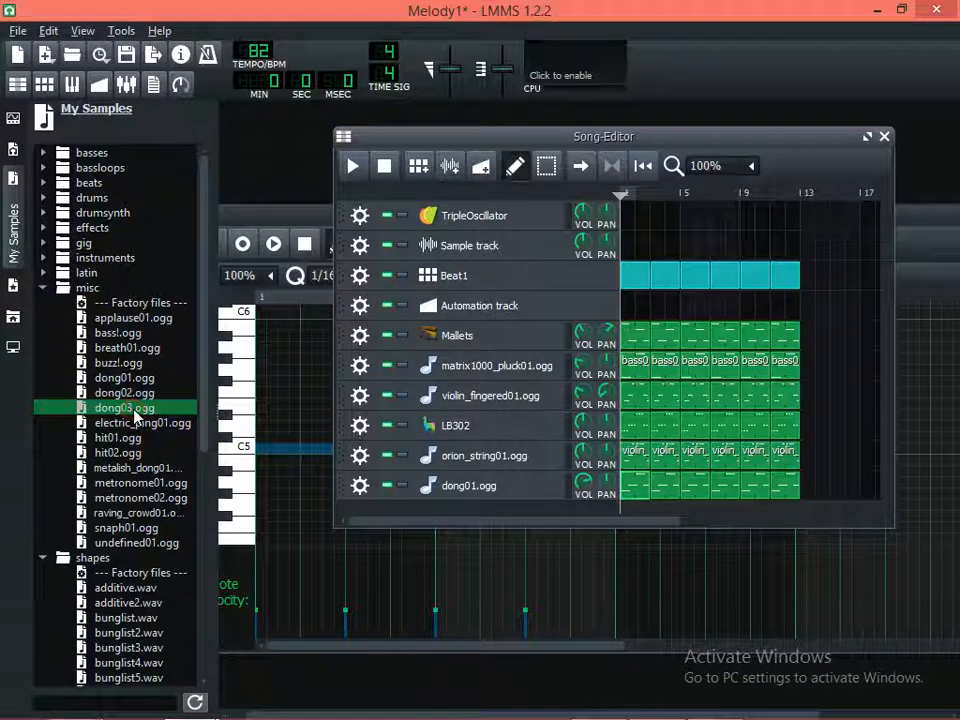
Add dong03.ogg as a new track in the Song-Editor and enlarge the window to show every track
drag(136, 414, 400, 512)
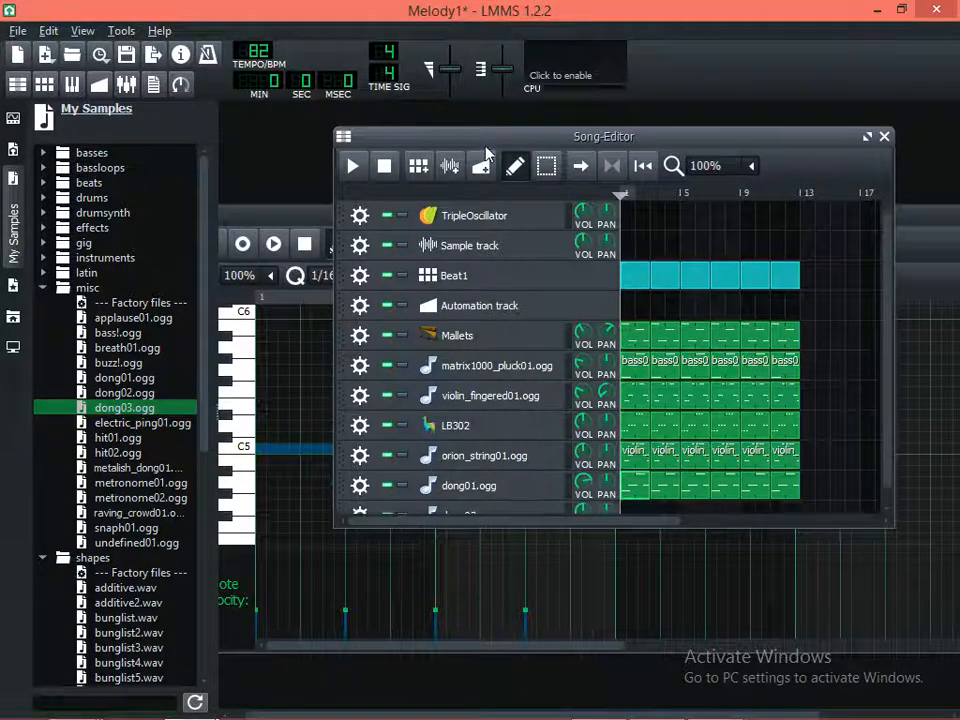
drag(486, 133, 460, 115)
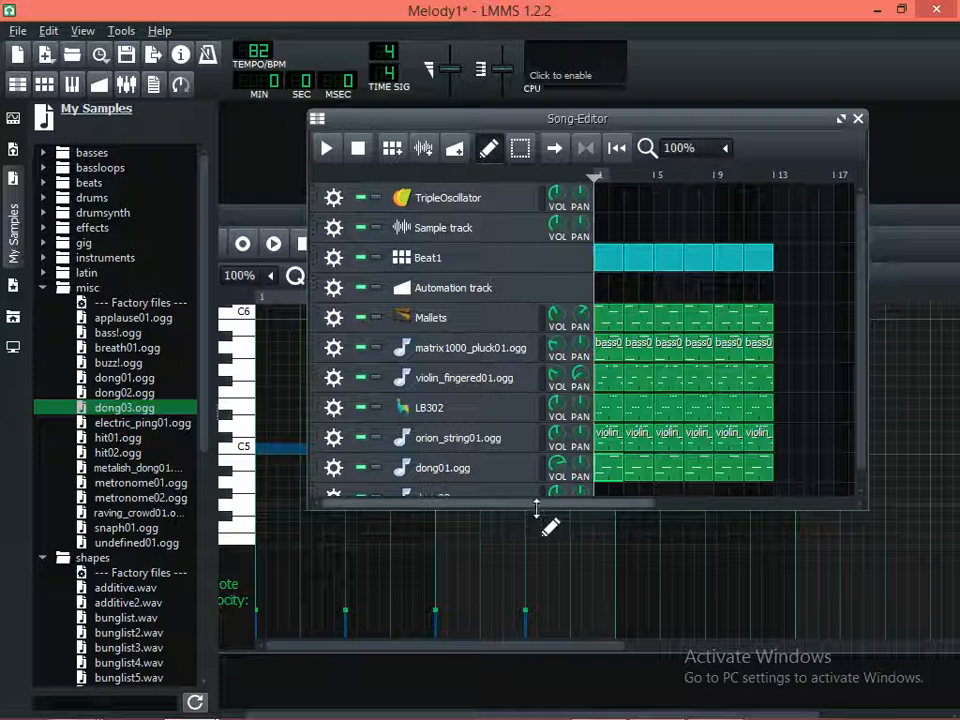
drag(536, 511, 544, 582)
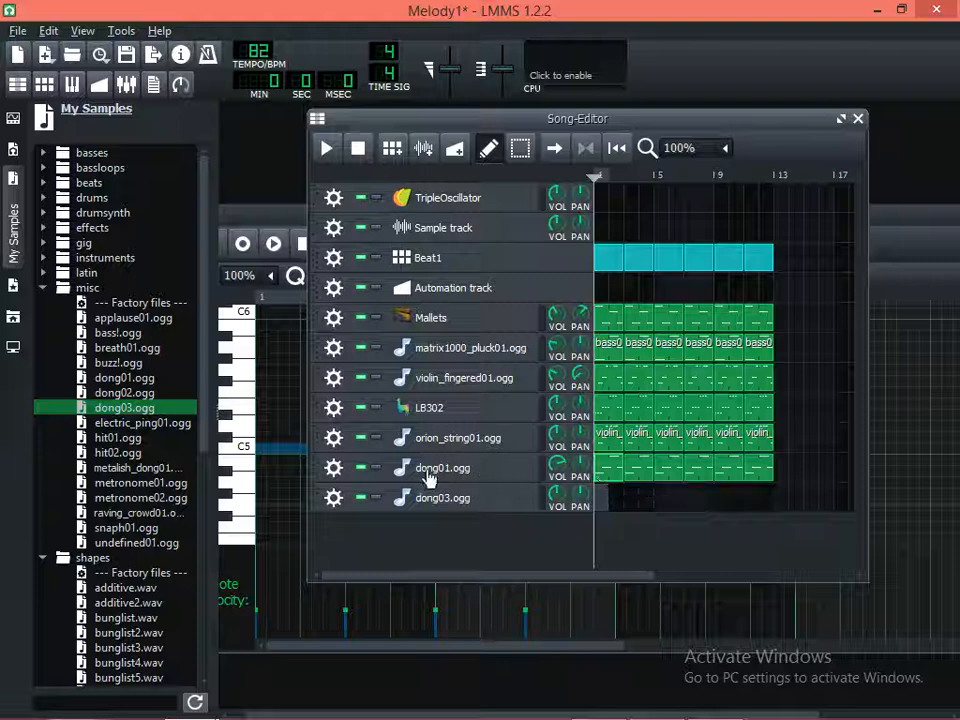
Solo the dong01.ogg track, play it alone, and turn solo off again
click(376, 468)
key(space)
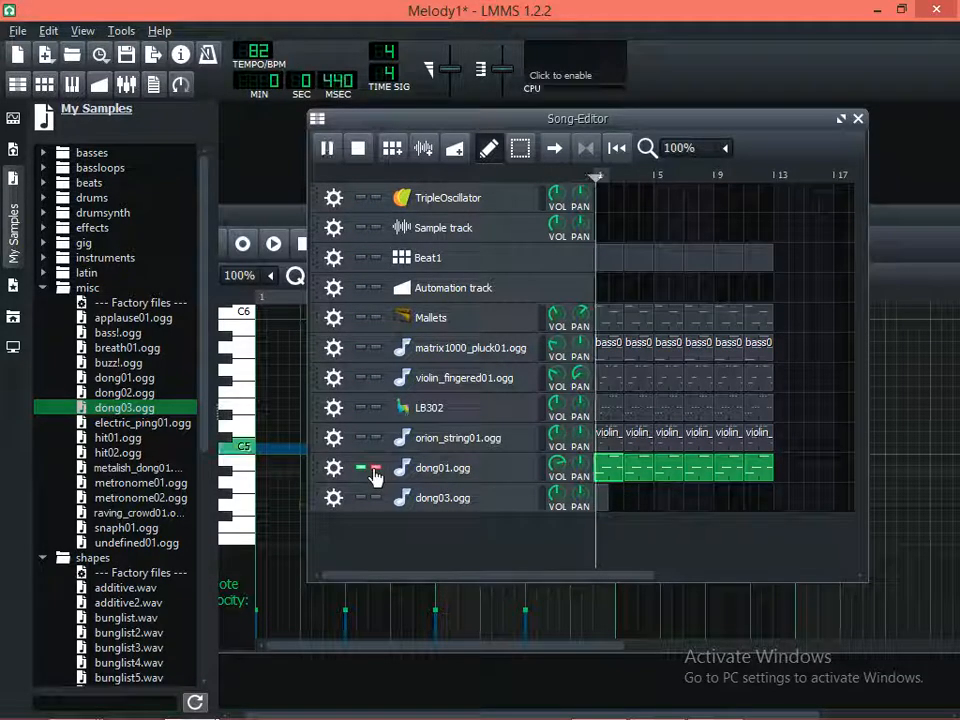
key(space)
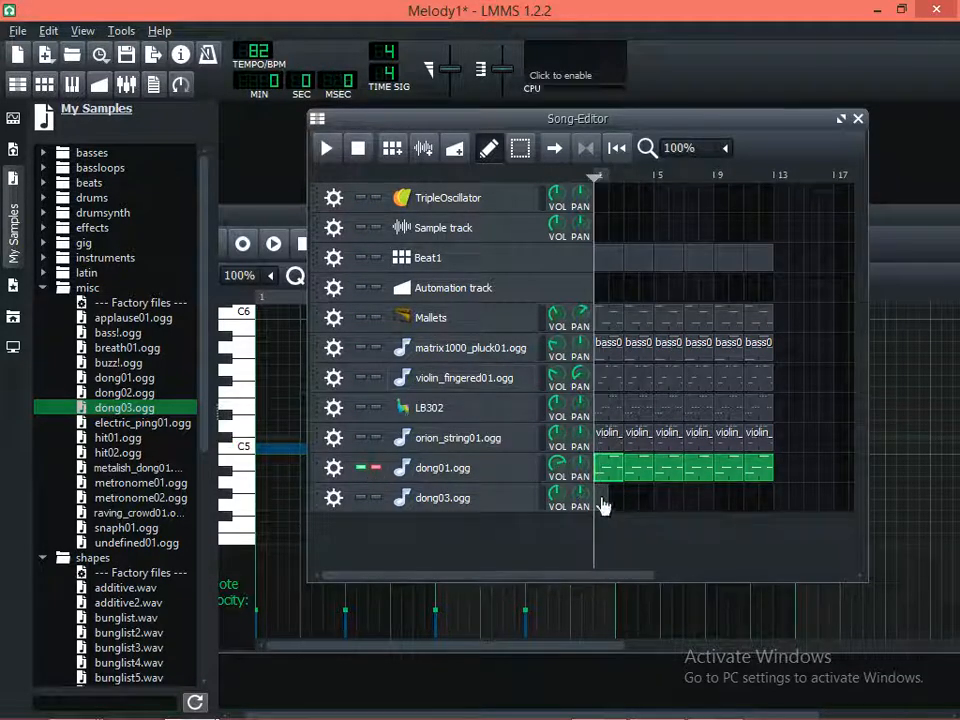
click(377, 470)
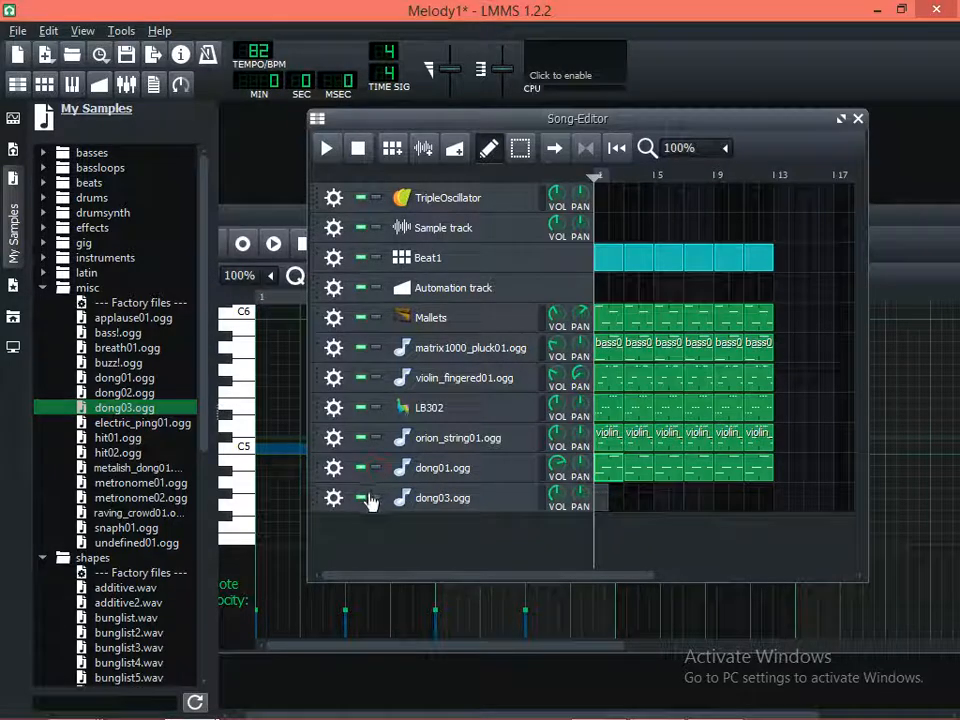
Open the first dong03.ogg pattern in the Piano-Roll, move the window fully into view, and sound the F#4 key
double_click(604, 499)
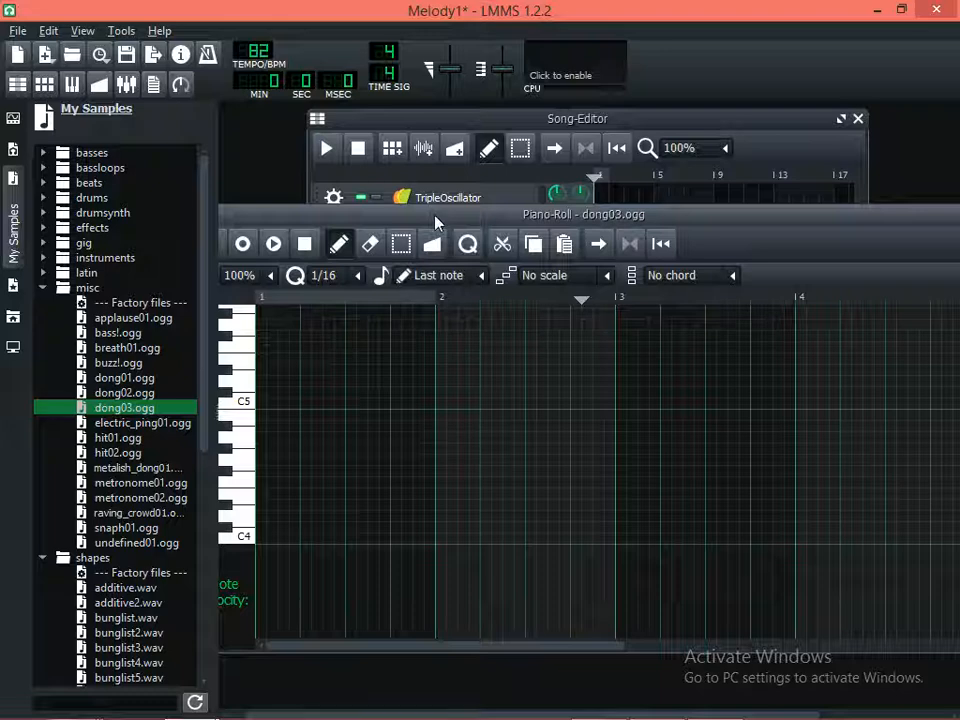
drag(435, 222, 542, 142)
click(365, 395)
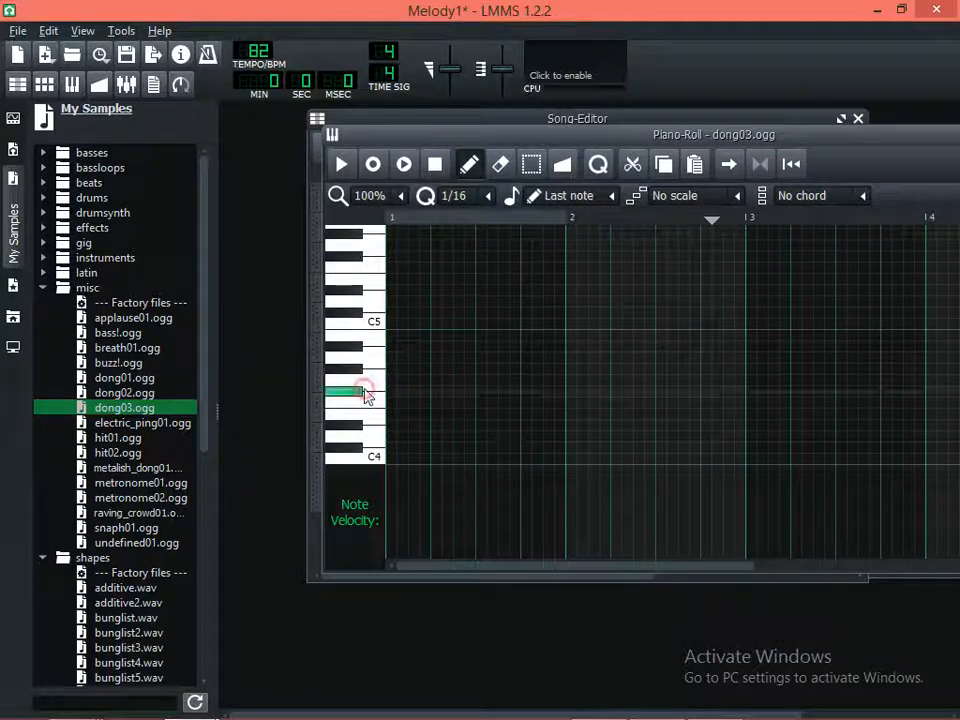
Sound the A#4 and A4 keys and draw an A4 note at the start of bar 1
click(364, 357)
click(365, 348)
click(367, 360)
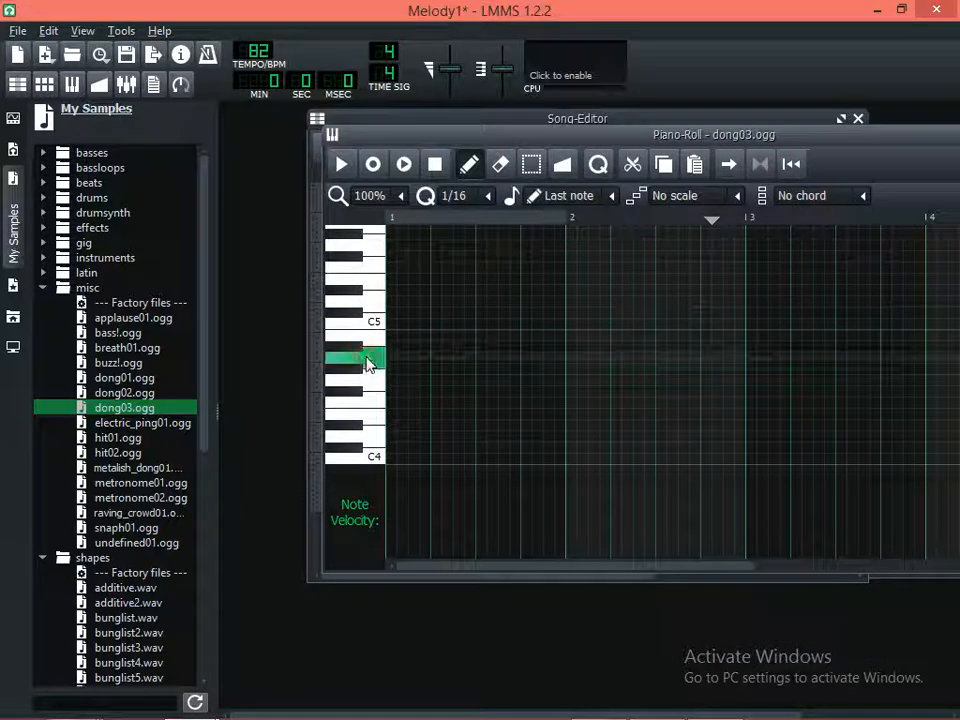
drag(392, 357, 447, 357)
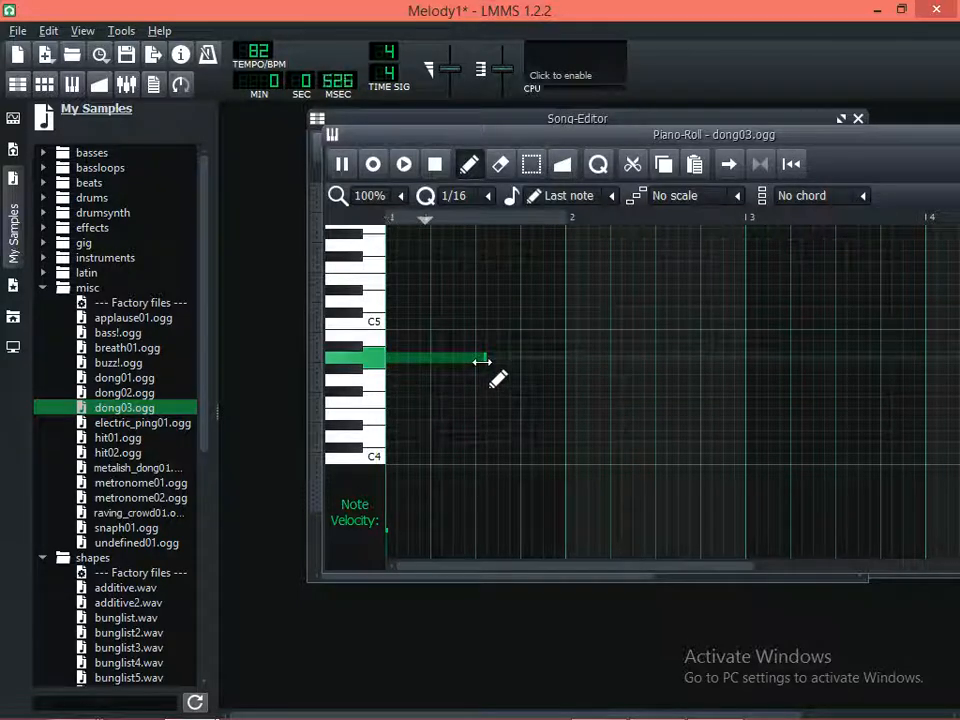
Play the pattern at several lengths of the A4 note and resize the note to half a bar
key(space)
drag(482, 362, 414, 362)
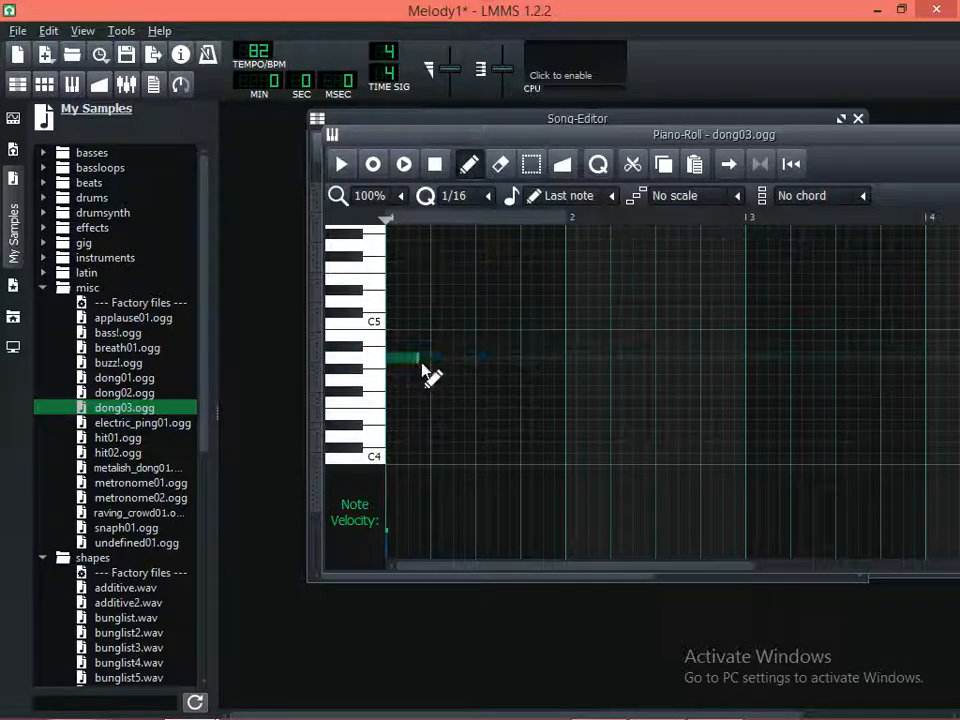
key(space)
key(space)
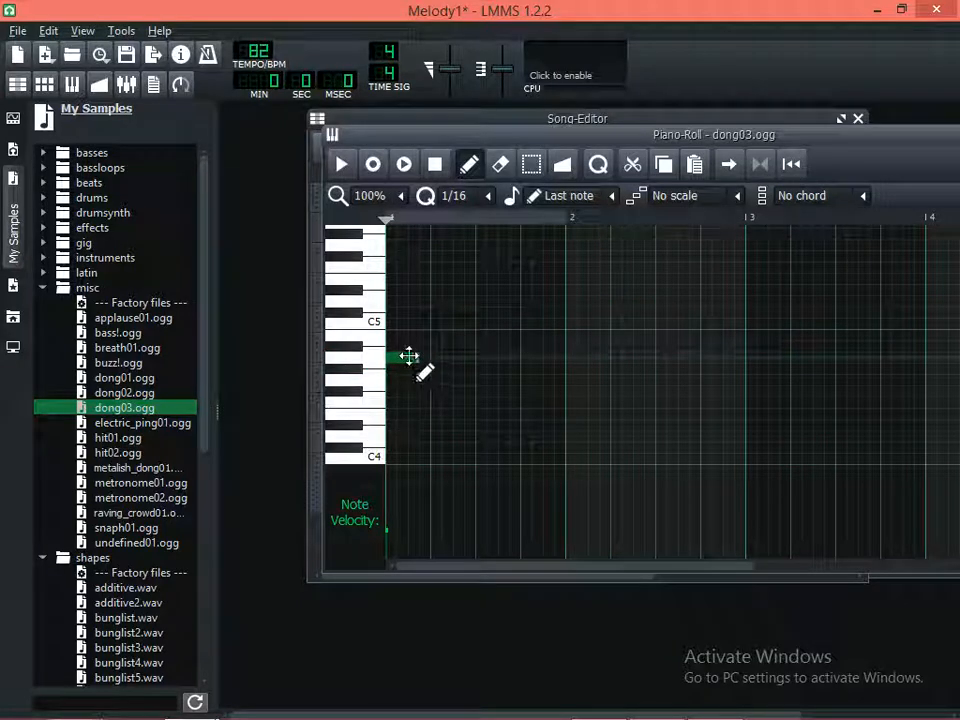
key(space)
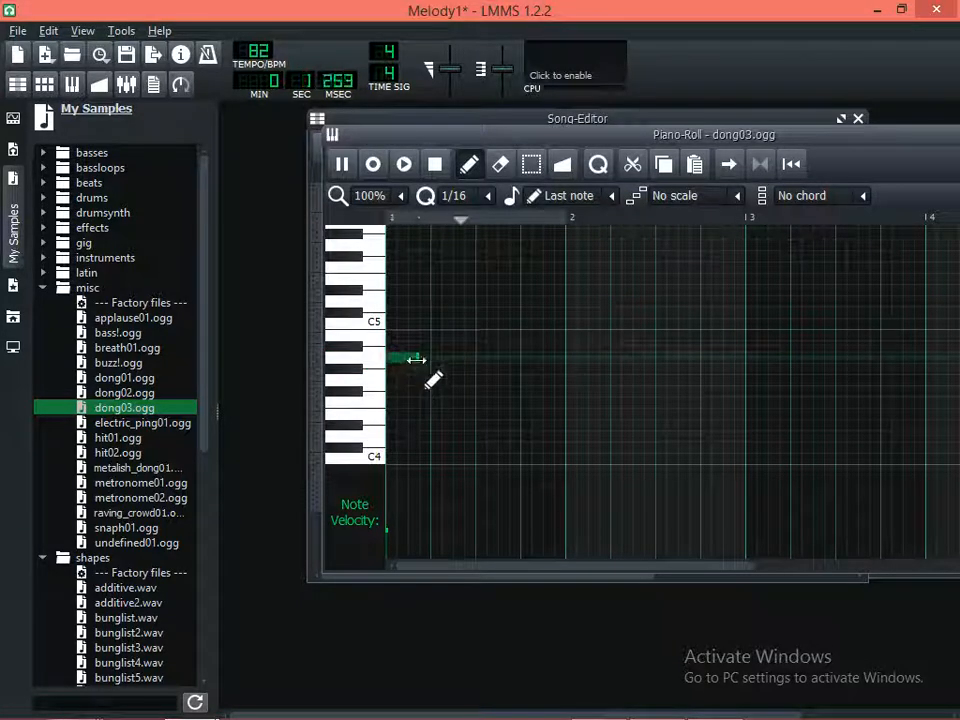
key(space)
drag(457, 358, 475, 358)
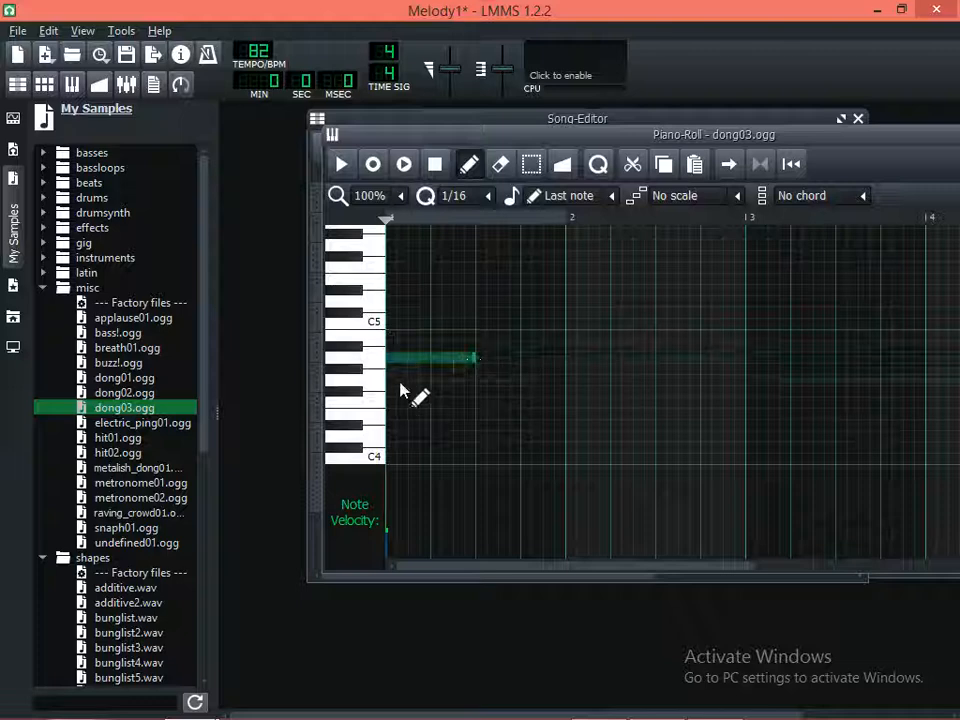
Add half-bar notes F#4, G#4 and F#4 in sequence after the A4 note, filling the pattern to the end of bar 2
click(364, 392)
click(484, 392)
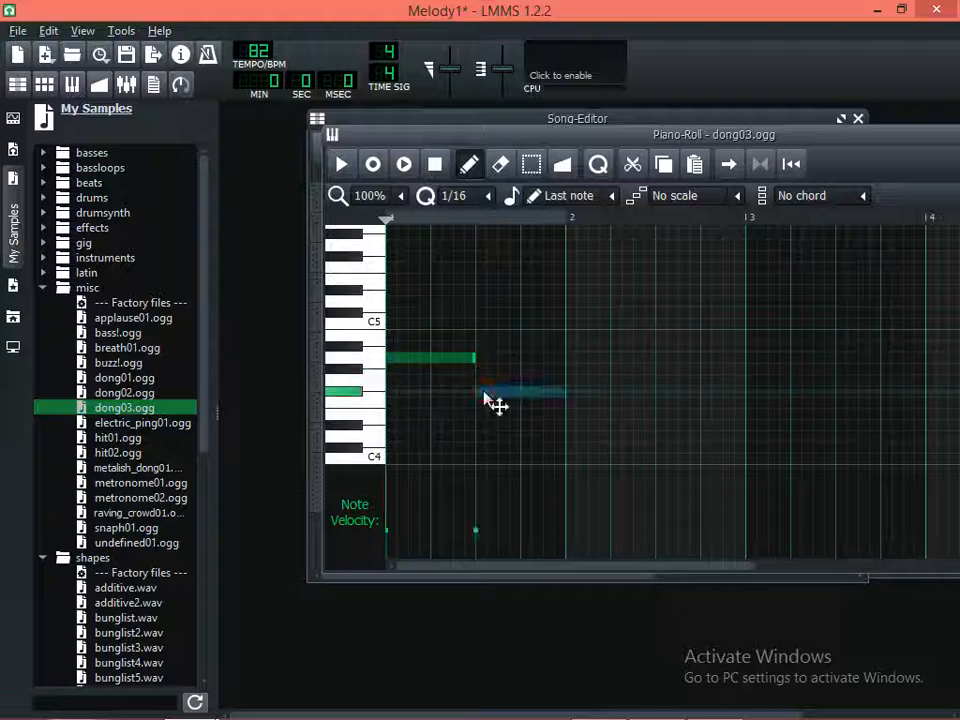
click(569, 370)
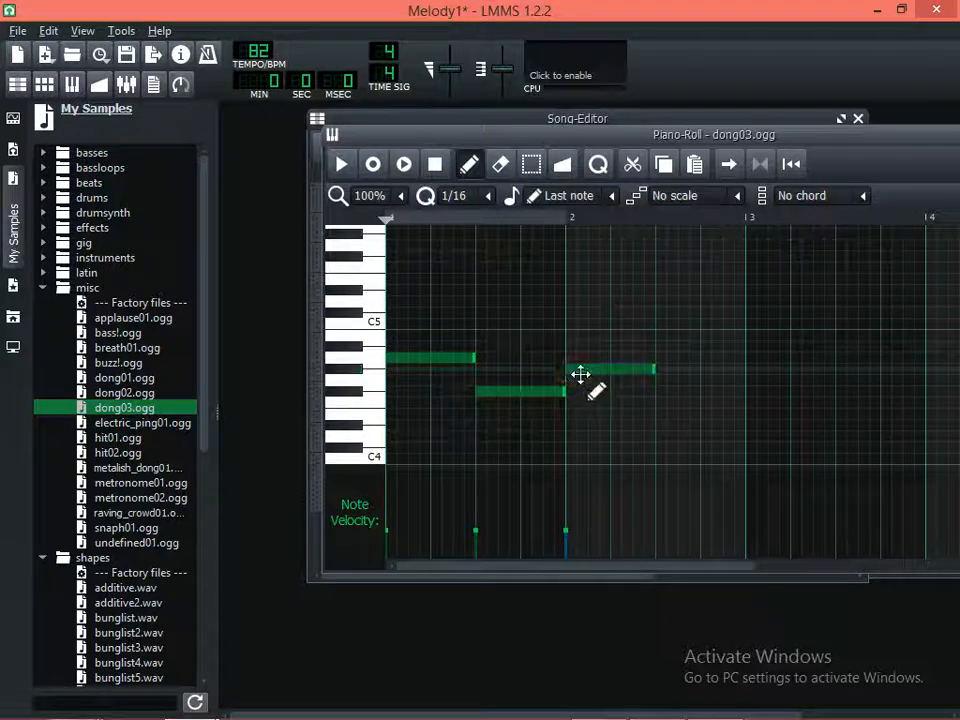
click(659, 390)
Lengthen the A4 and G#4 notes by one sixteenth each while the pattern plays, and stop playback
key(space)
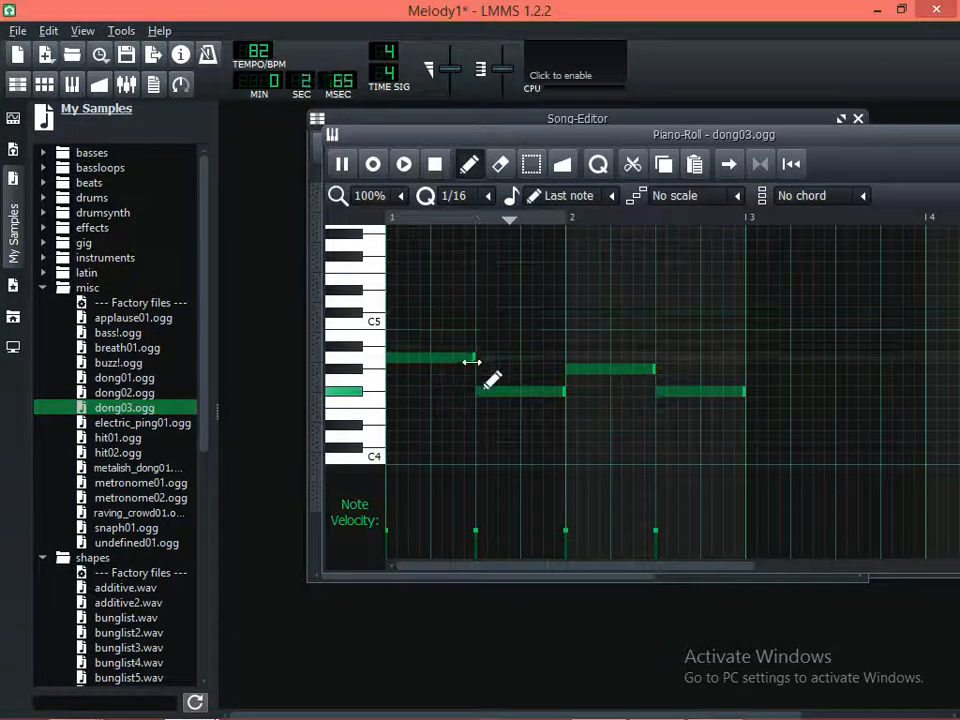
drag(483, 355, 487, 356)
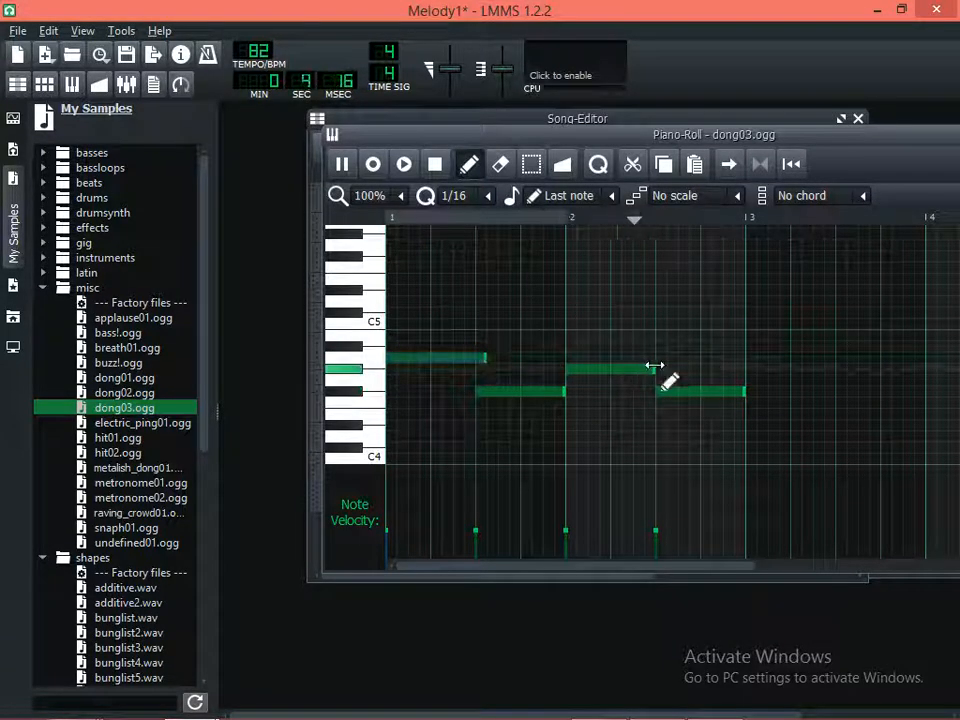
drag(656, 370, 662, 370)
key(space)
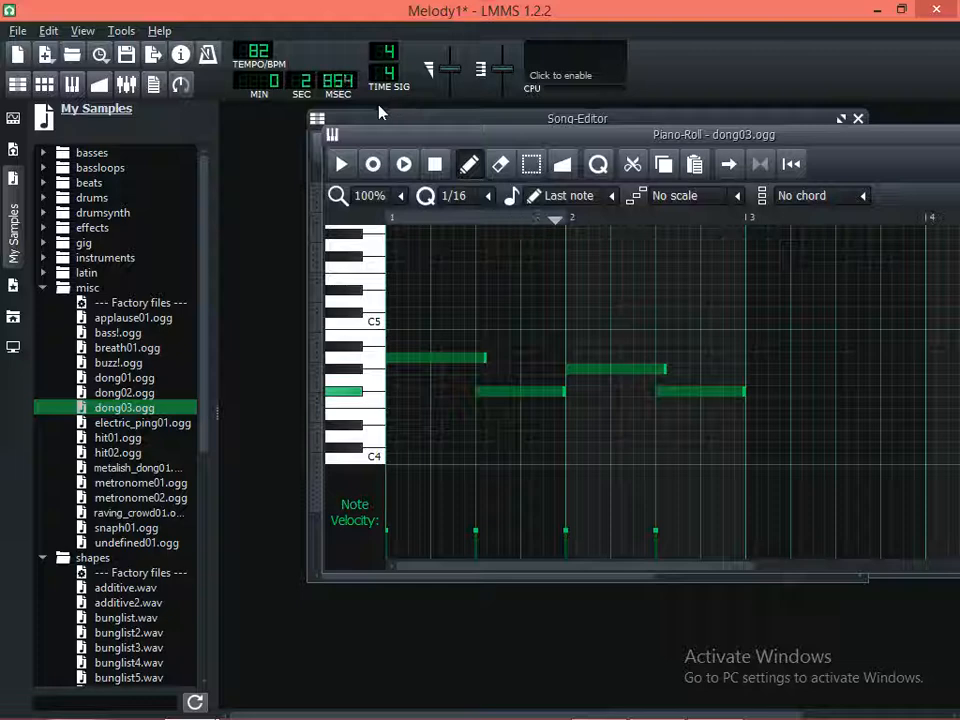
Select all four notes, set quantization to 1/64, and try them one semitone higher and four semitones lower, playing the pattern to compare
click(531, 166)
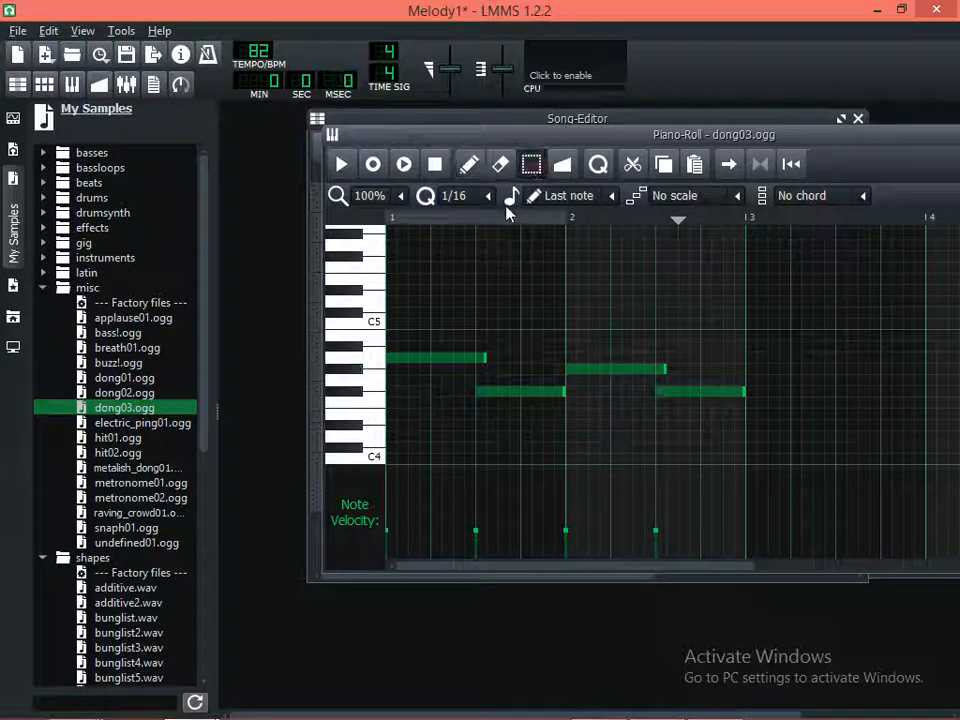
drag(761, 443, 440, 330)
click(467, 165)
scroll(455, 195, down, 2)
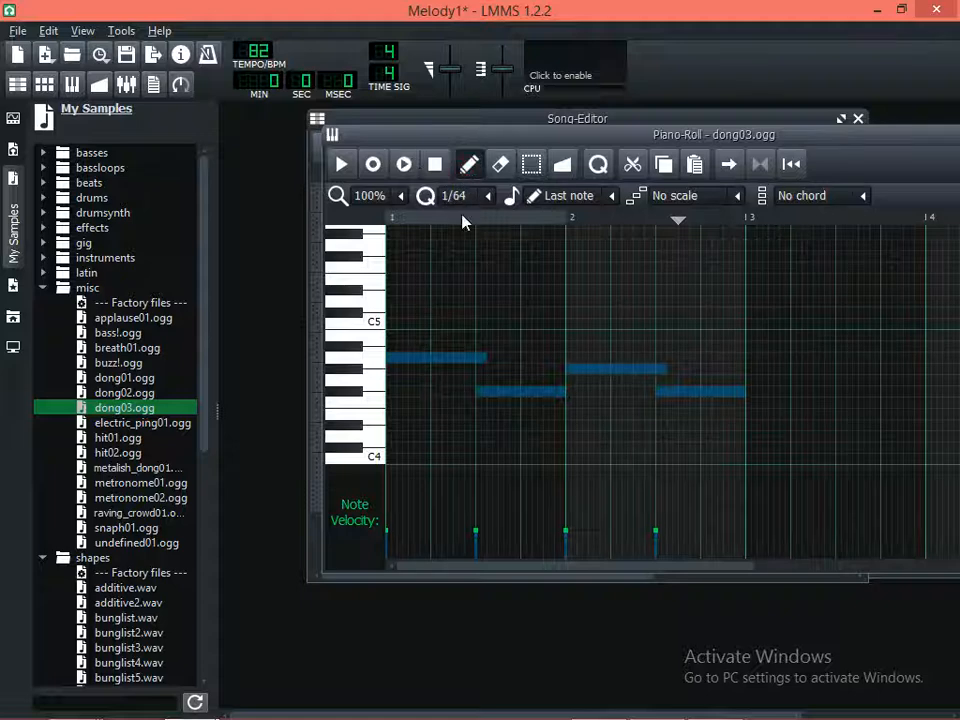
drag(454, 358, 454, 347)
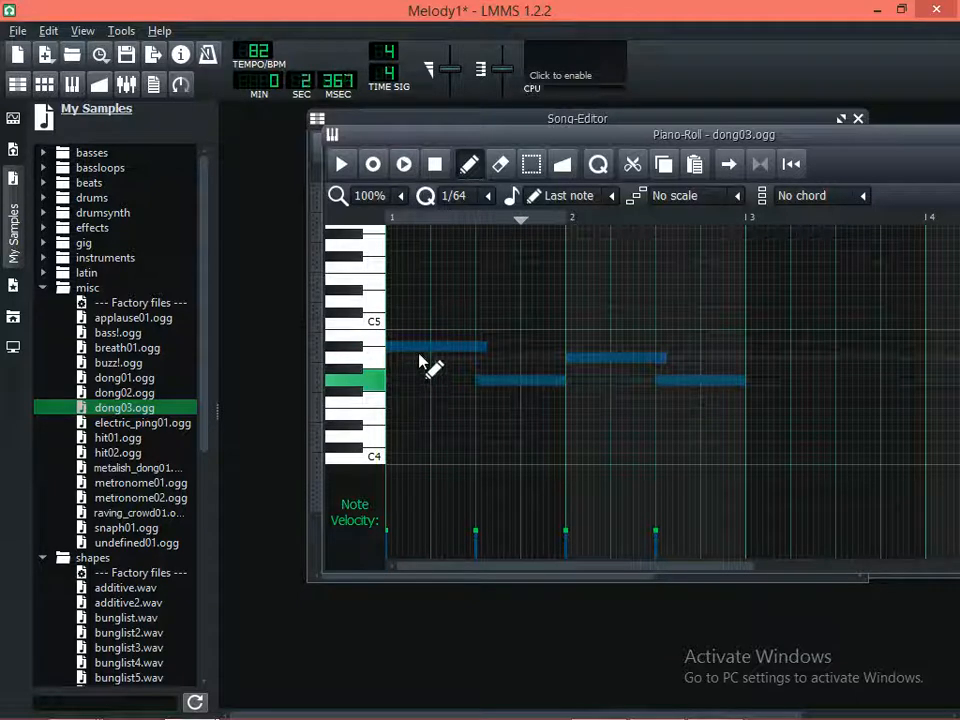
key(space)
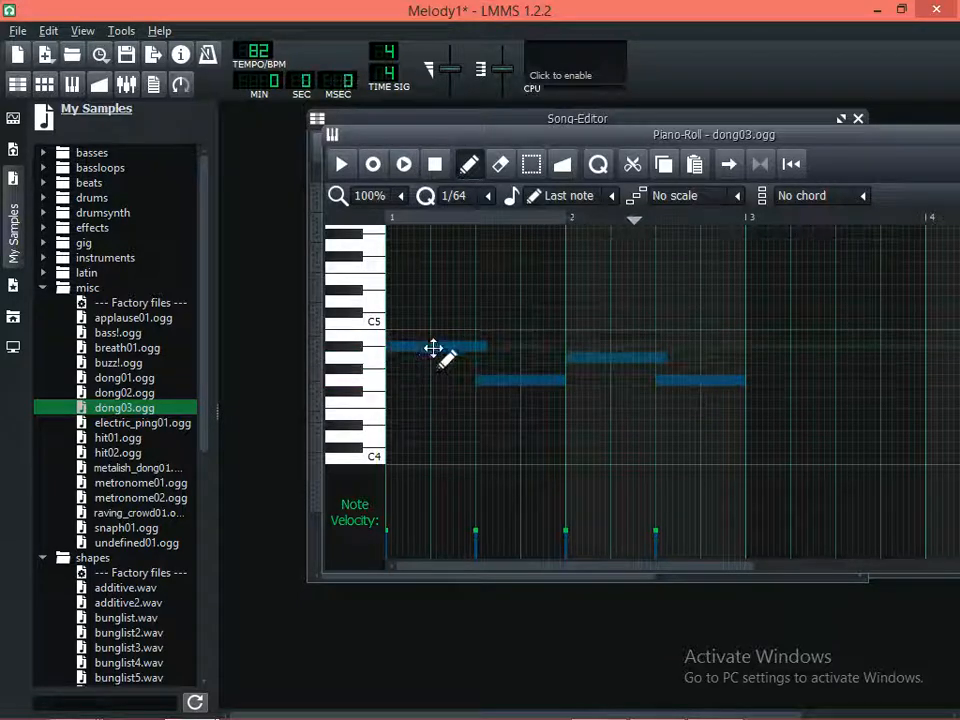
drag(433, 347, 450, 403)
click(406, 165)
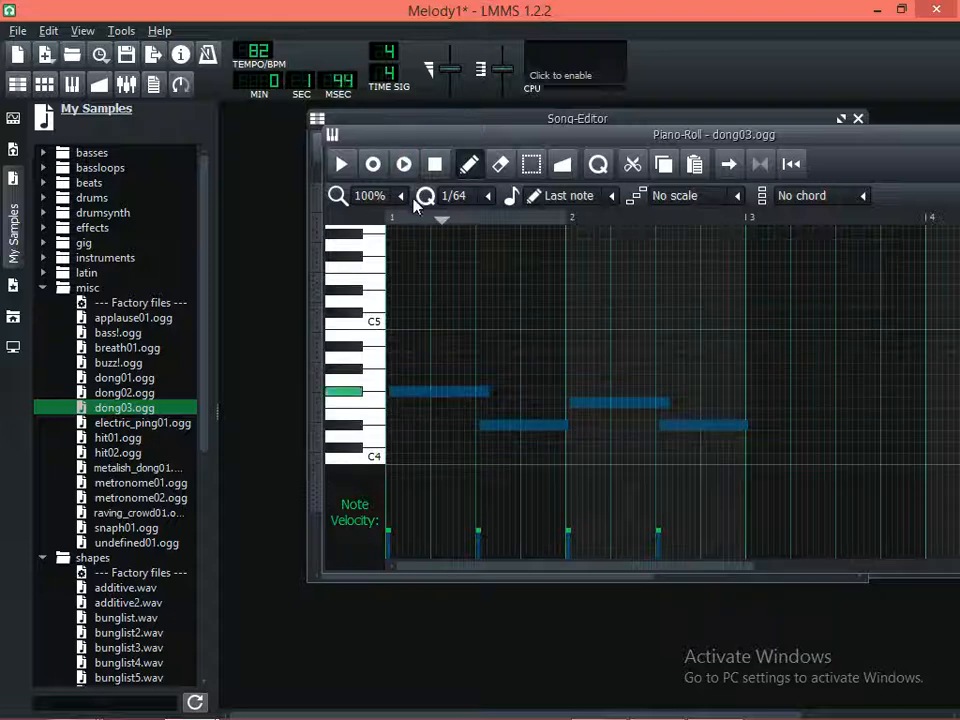
Maximize the Song-Editor and remove the dong03.ogg track
double_click(479, 119)
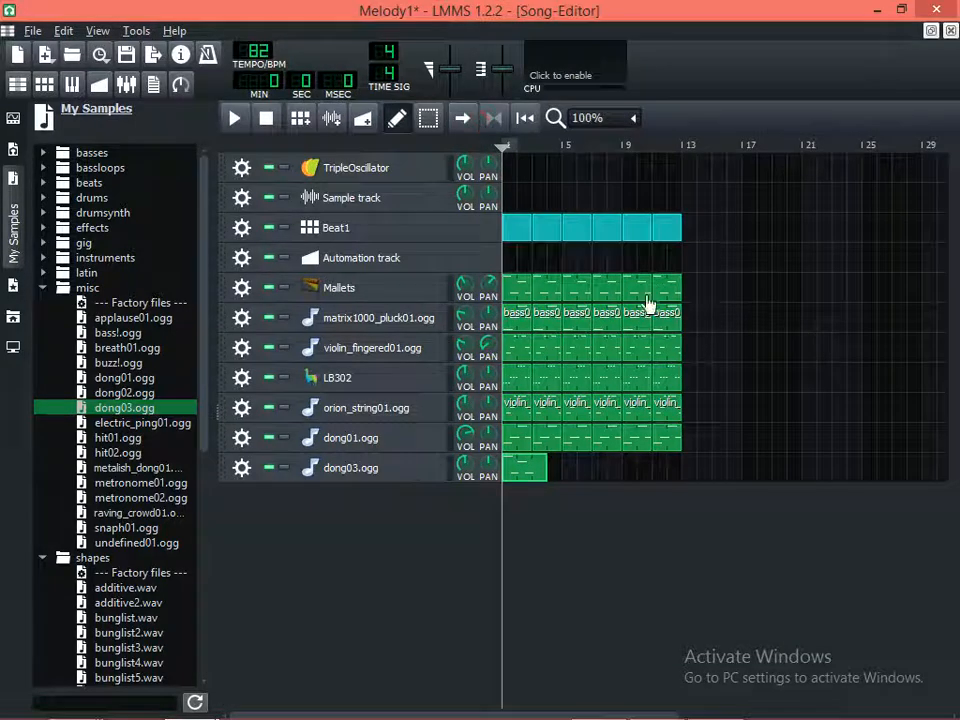
click(240, 472)
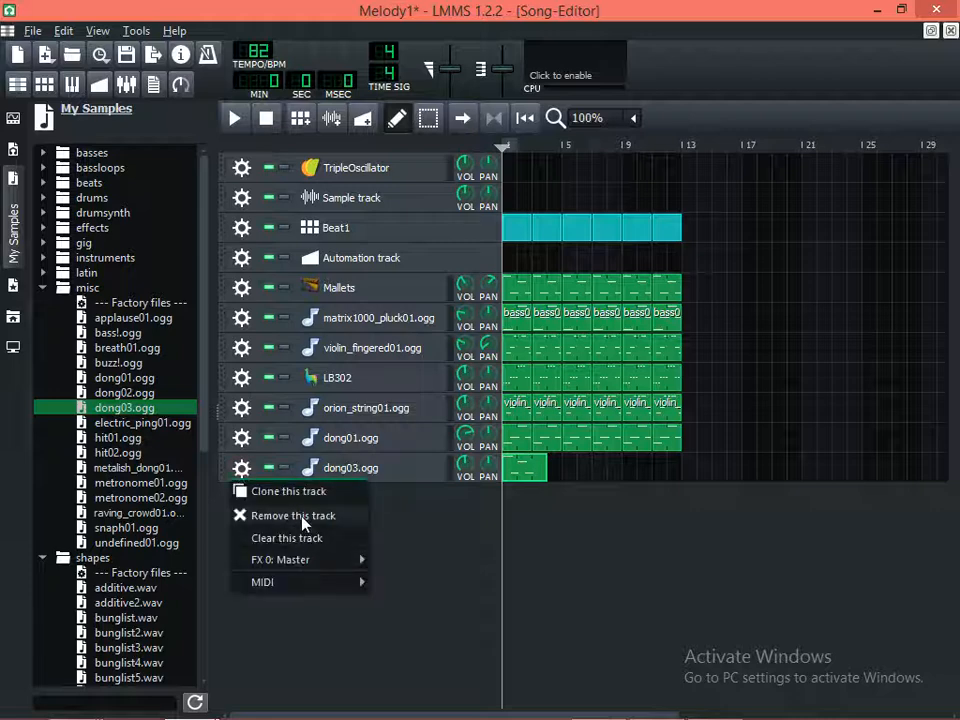
click(313, 516)
Audition the buzz!.ogg, dong02.ogg, bass!.ogg and applause01.ogg samples in the misc folder
click(102, 364)
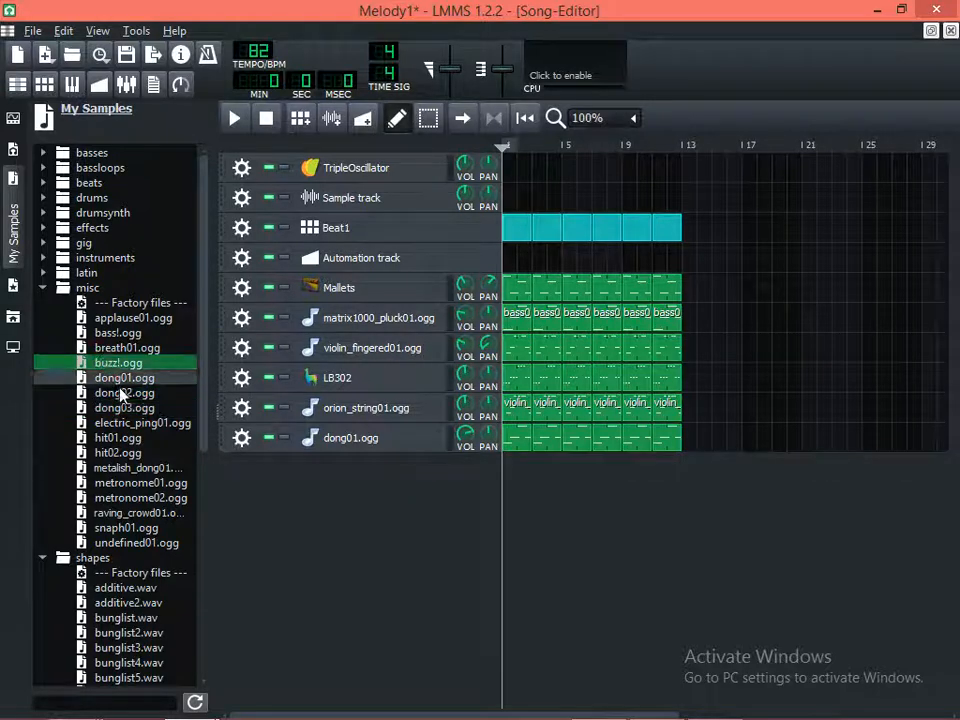
click(123, 394)
click(128, 362)
click(105, 333)
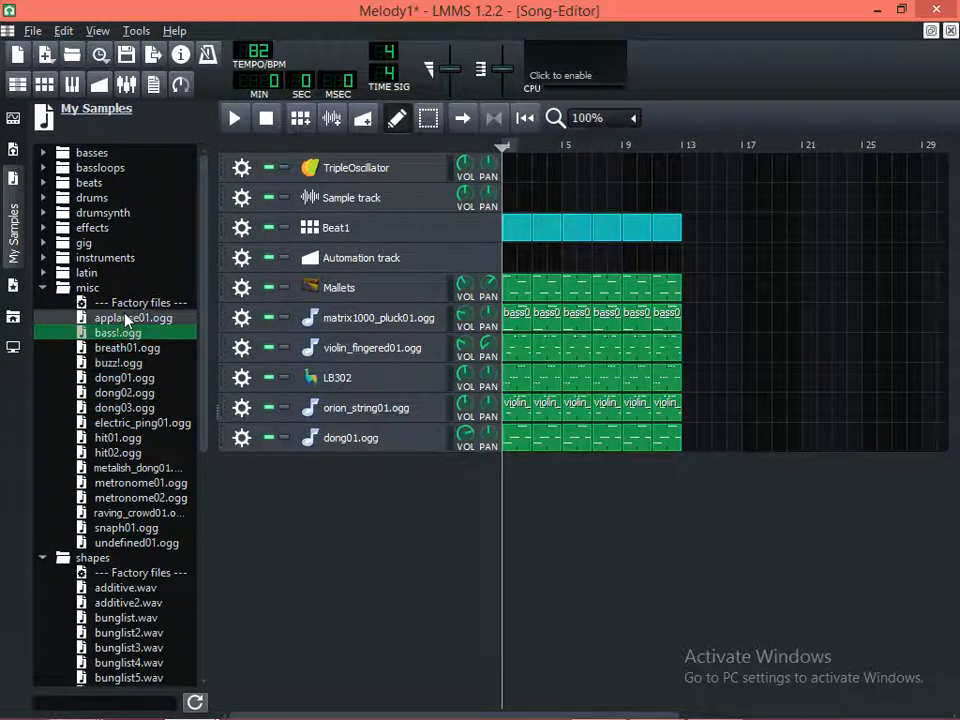
click(102, 317)
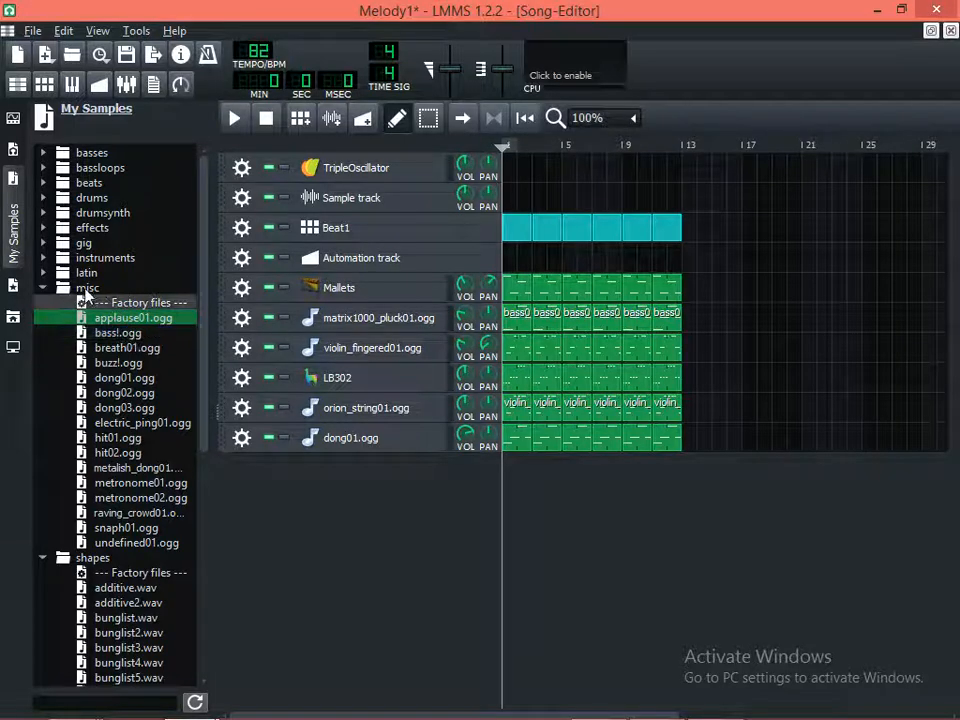
Collapse the misc folder and audition the brass and three guitar samples in the latin folder
click(42, 289)
click(42, 272)
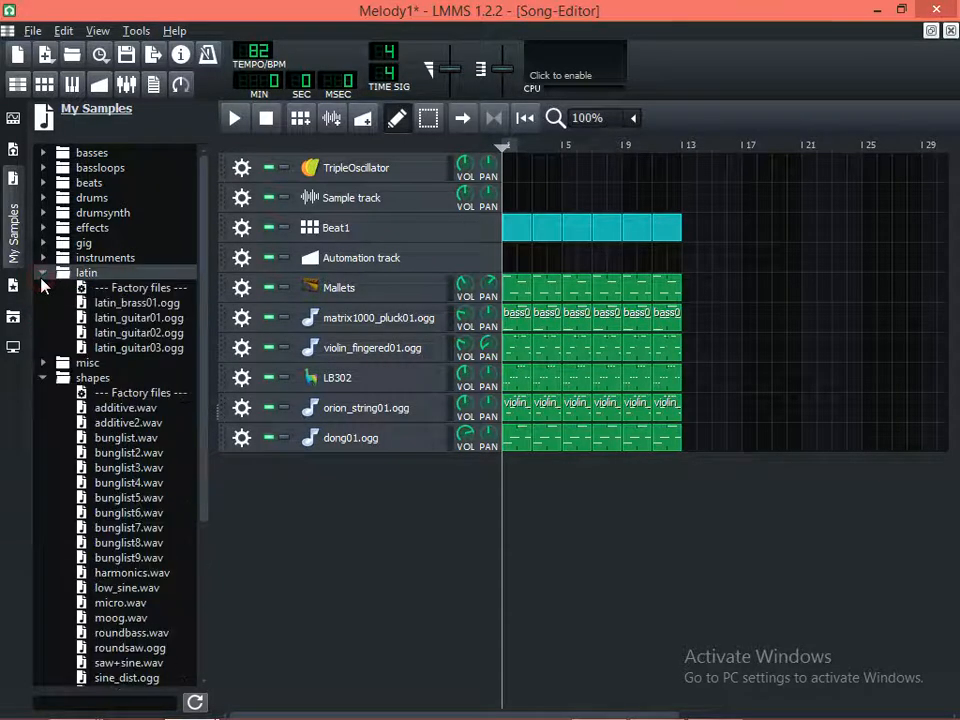
click(90, 288)
click(118, 307)
click(137, 334)
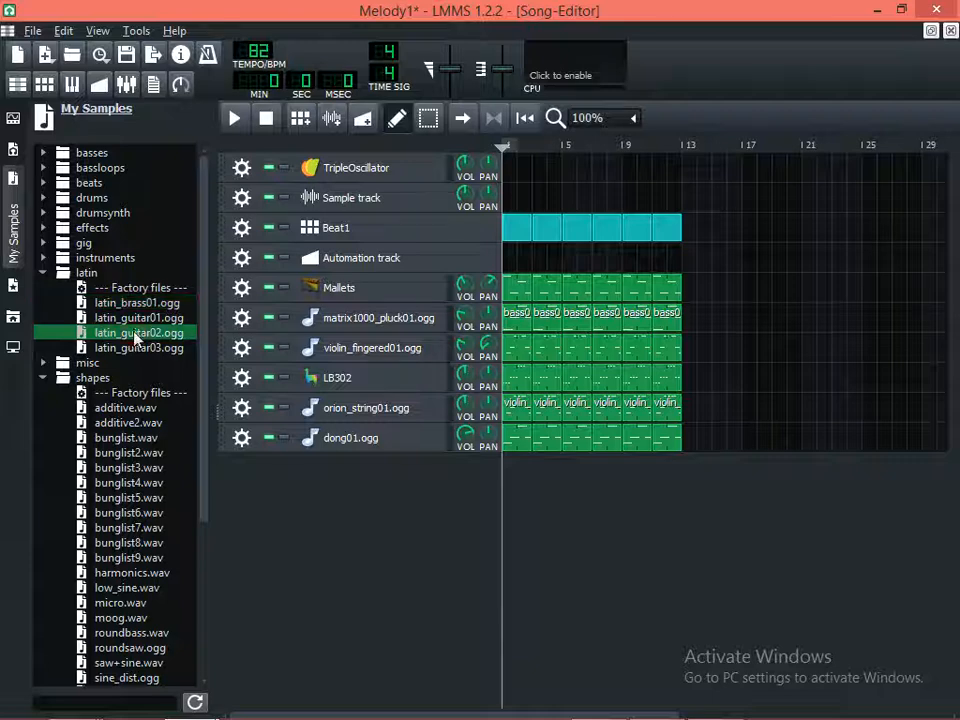
click(137, 320)
click(135, 348)
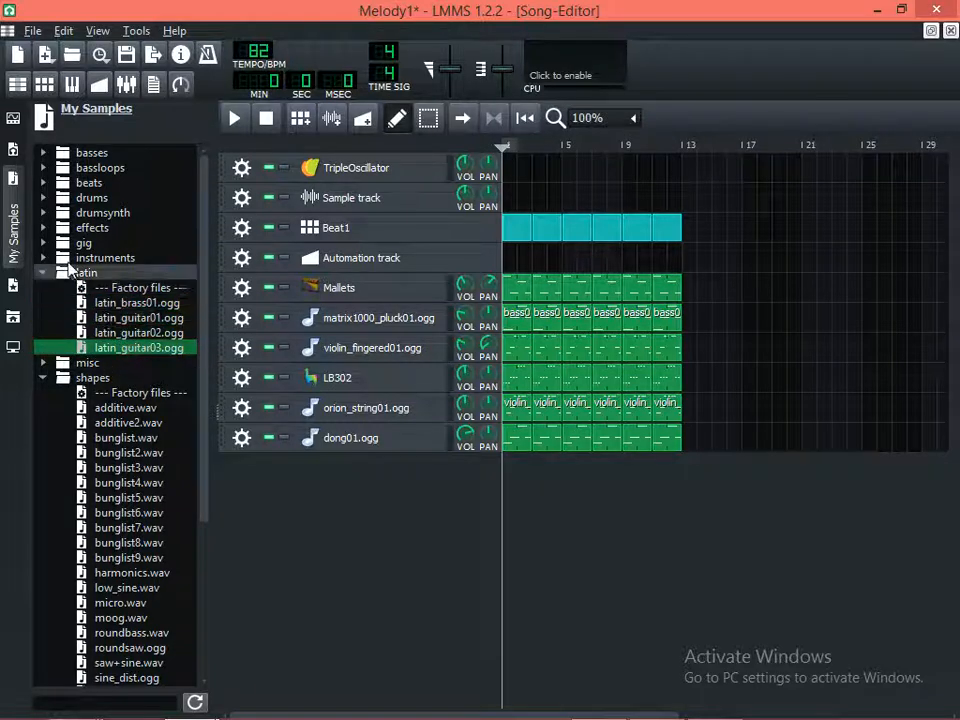
Audition the double-stop violin, e_piano_accord01, church_organ04 and bassslap02.ogg samples in the instruments folder, and collapse the folder
double_click(108, 258)
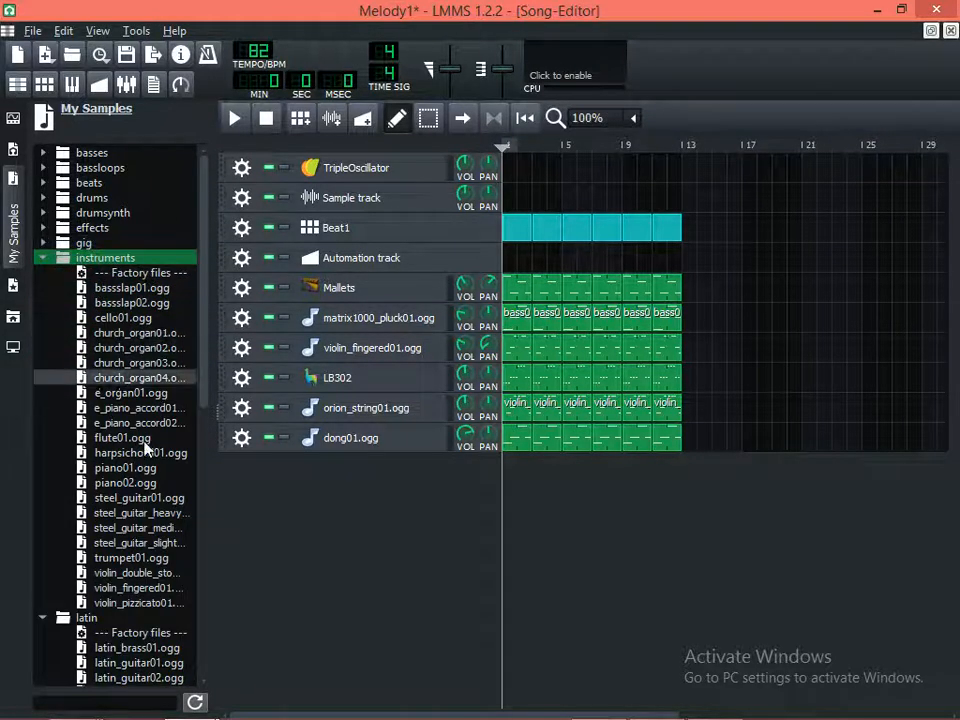
click(126, 572)
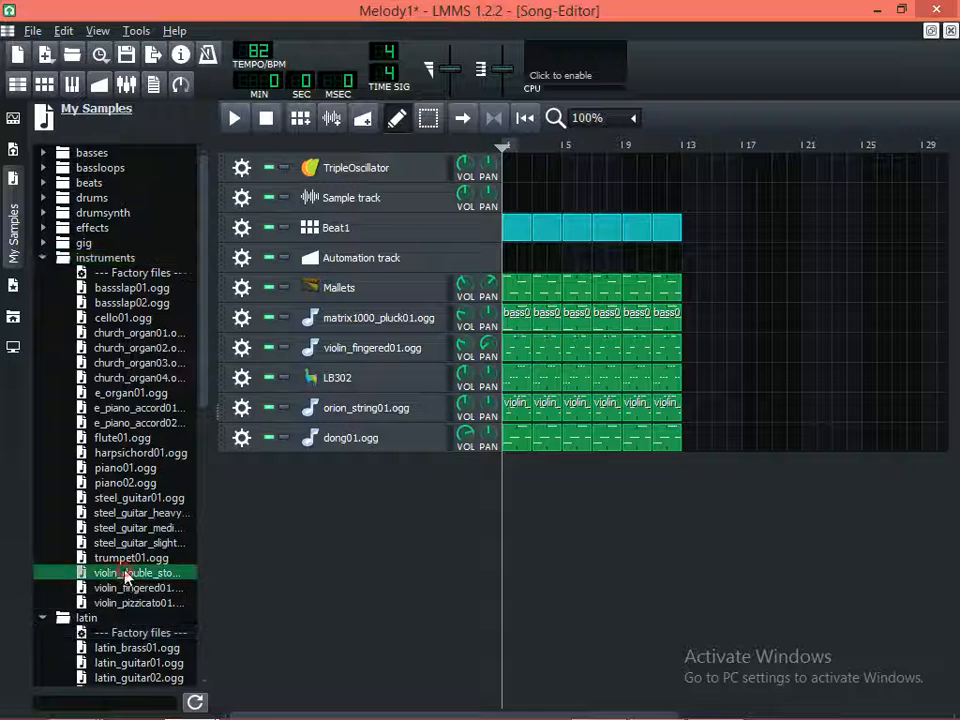
click(137, 407)
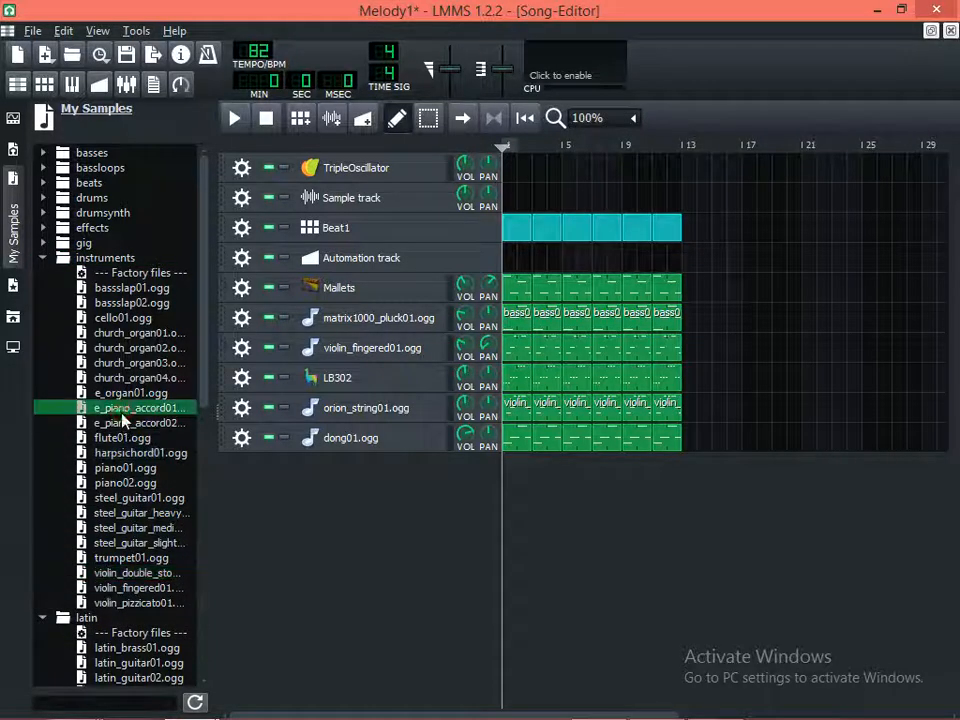
click(138, 377)
click(133, 303)
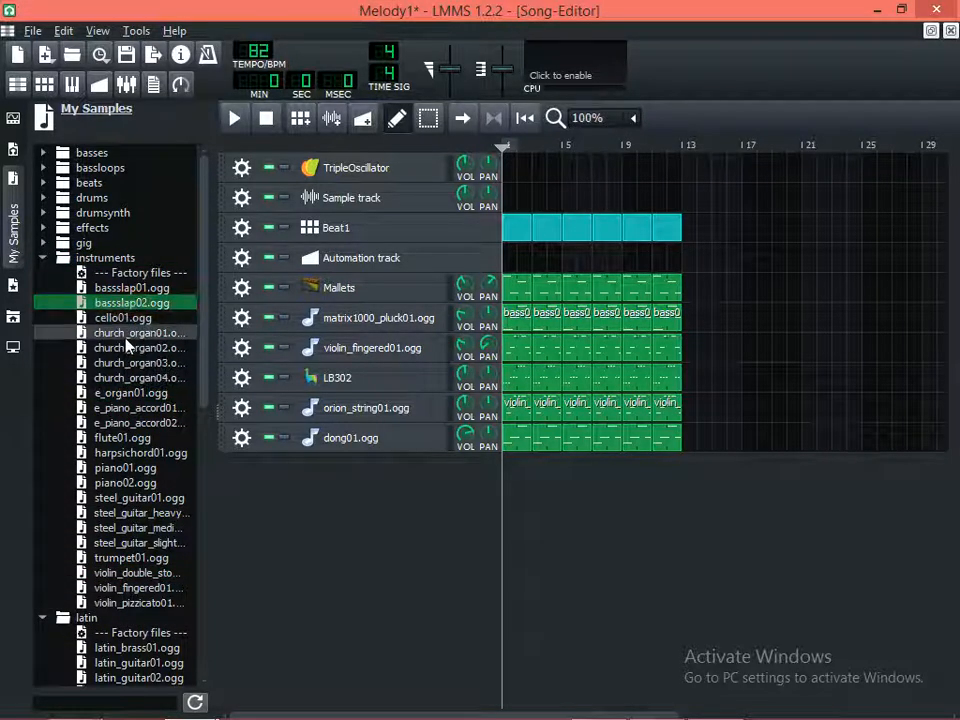
click(41, 261)
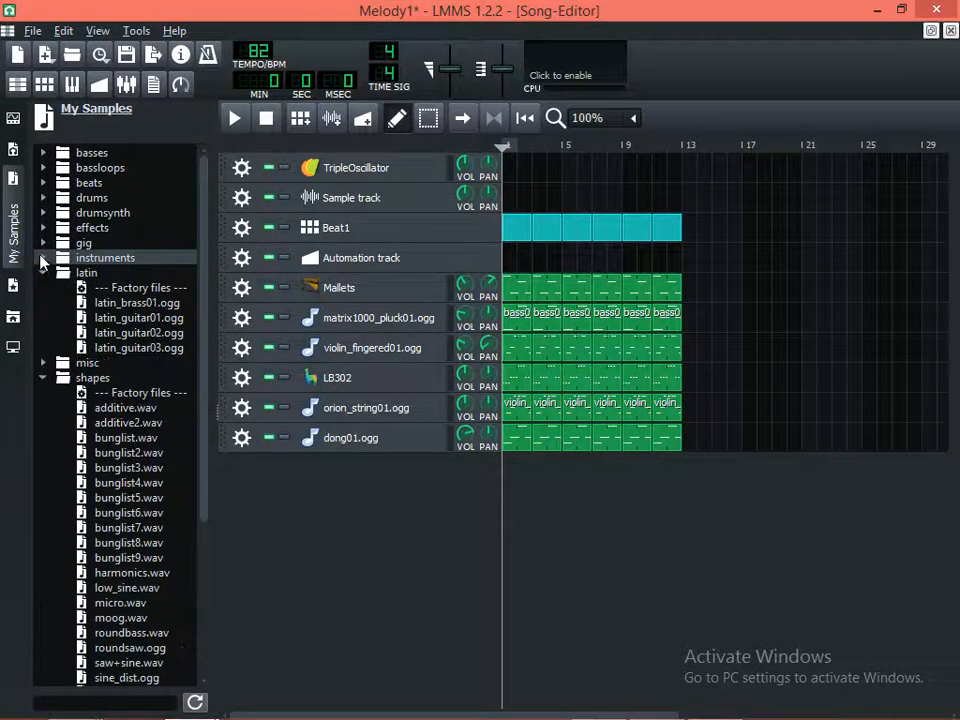
Browse the gig and effects sample folders and expand the drumsynth folder
click(94, 257)
click(93, 245)
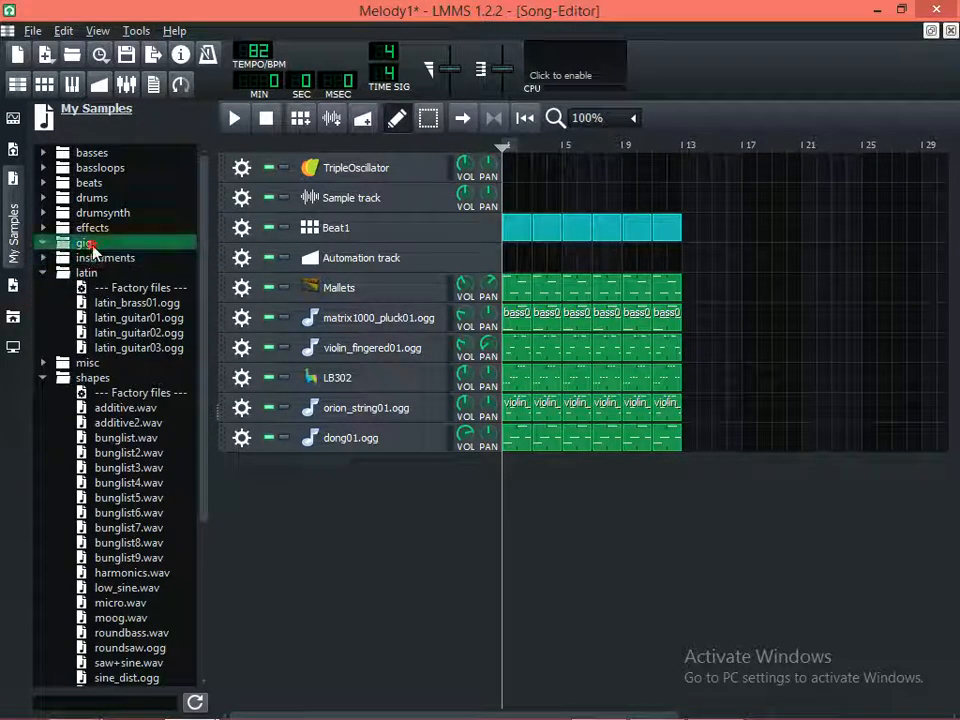
double_click(84, 227)
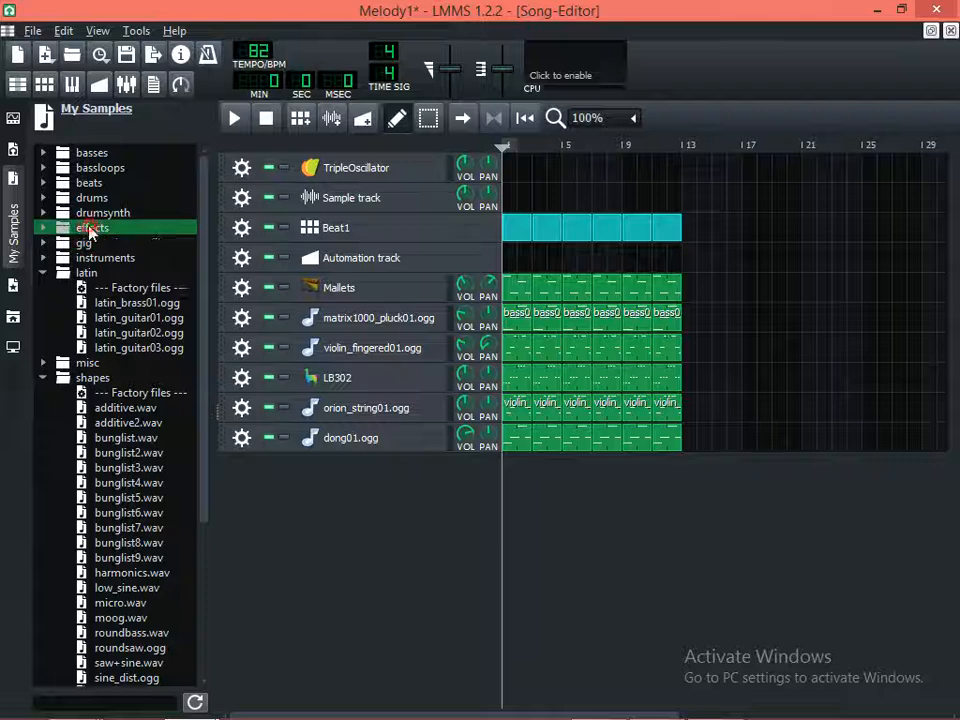
double_click(101, 213)
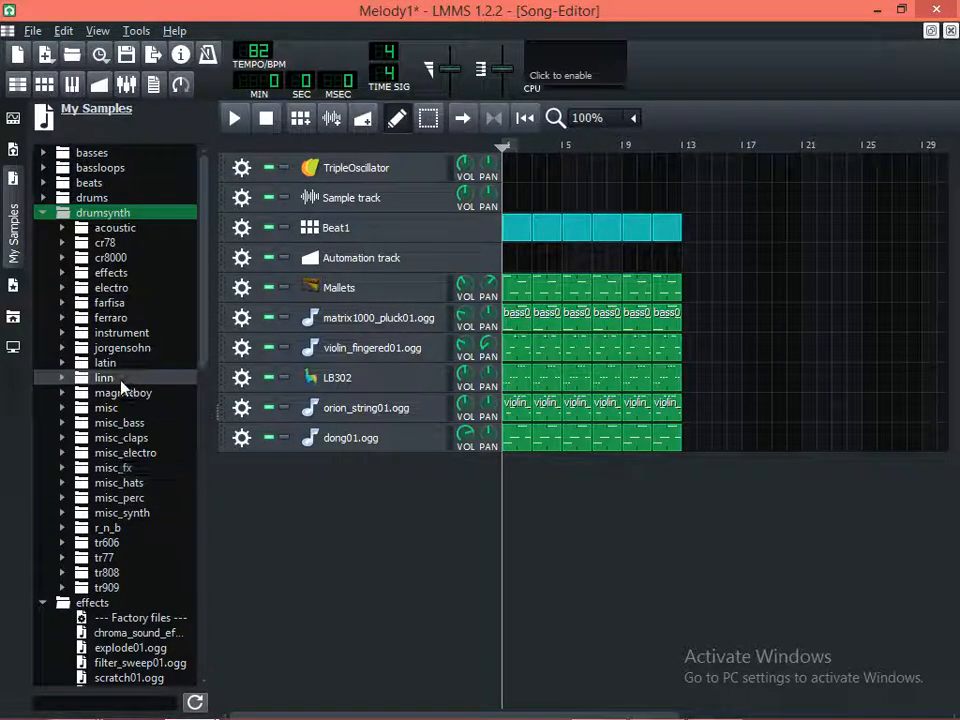
Audition the JazzKick, K_Muffle, Ride, Ride3 and Brush2 samples in drumsynth's acoustic folder, and collapse that folder
click(115, 229)
click(140, 287)
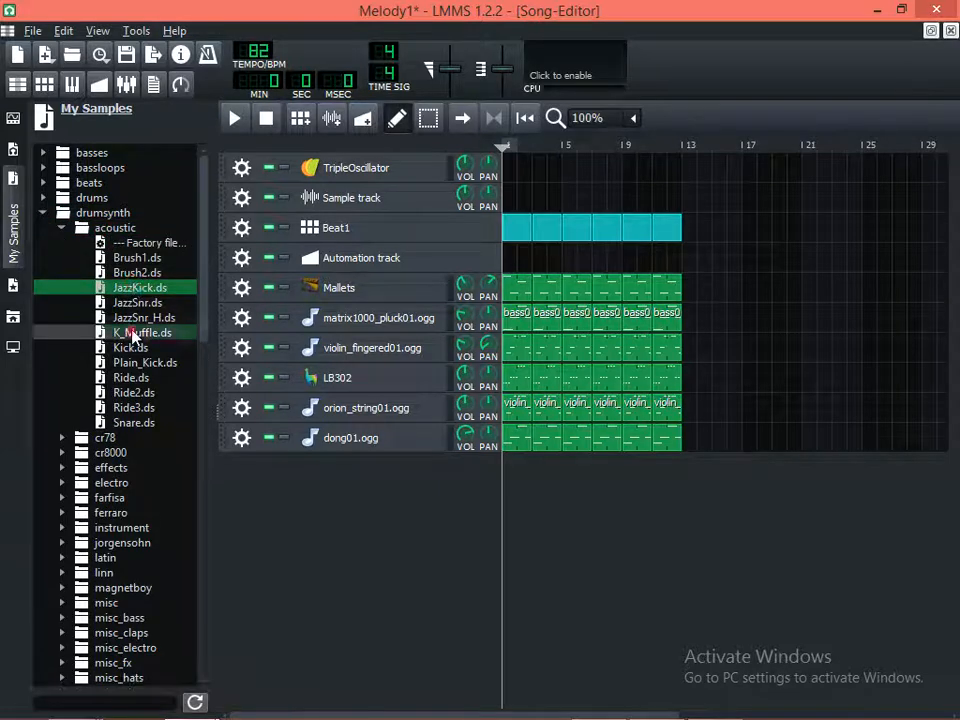
click(133, 333)
click(134, 378)
click(133, 409)
click(136, 379)
click(139, 334)
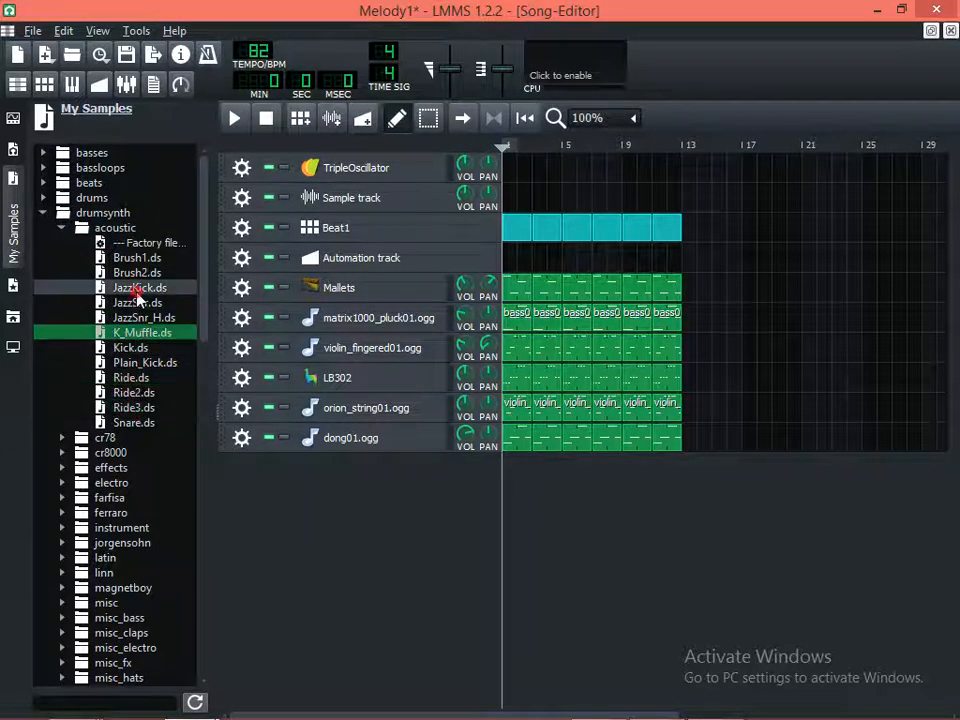
click(130, 272)
click(78, 227)
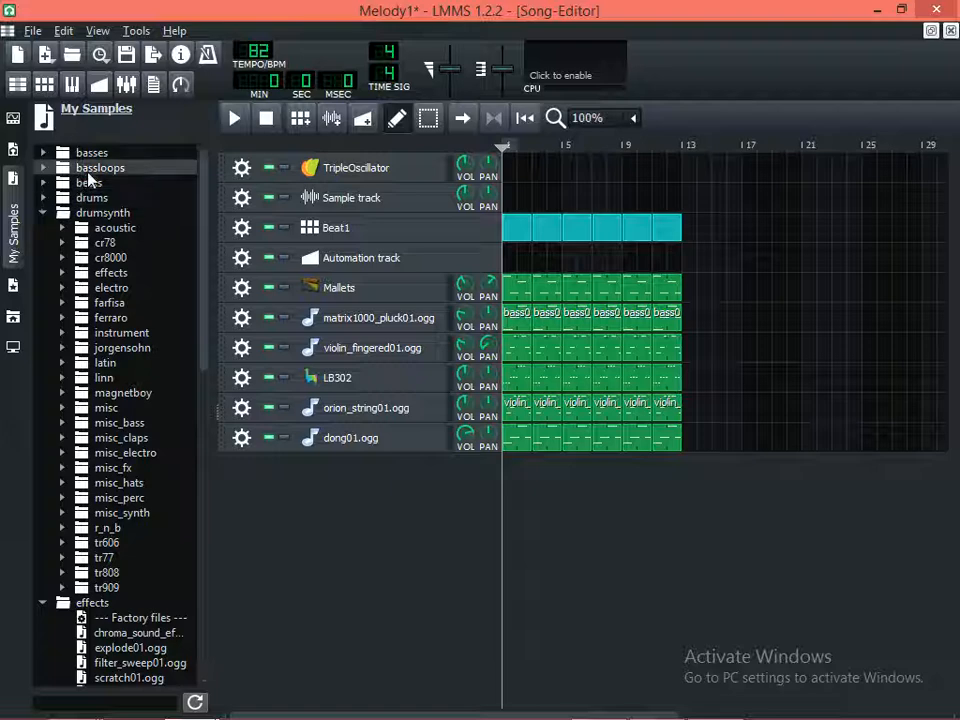
Collapse the drumsynth folder and add a Monstro instrument track below the dong01.ogg track
click(90, 169)
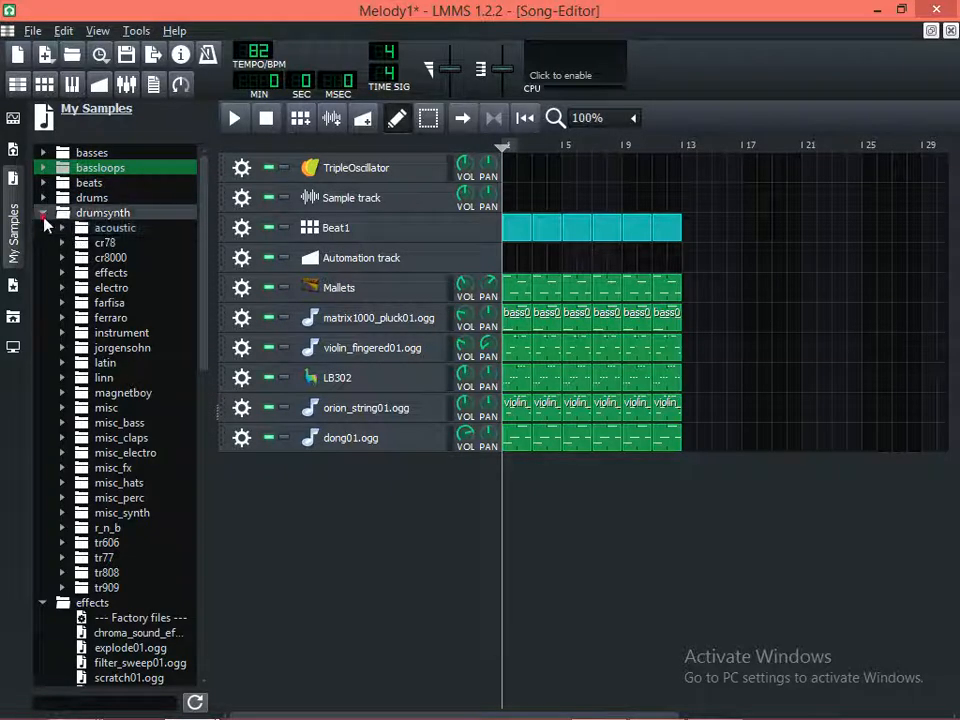
click(42, 213)
click(13, 150)
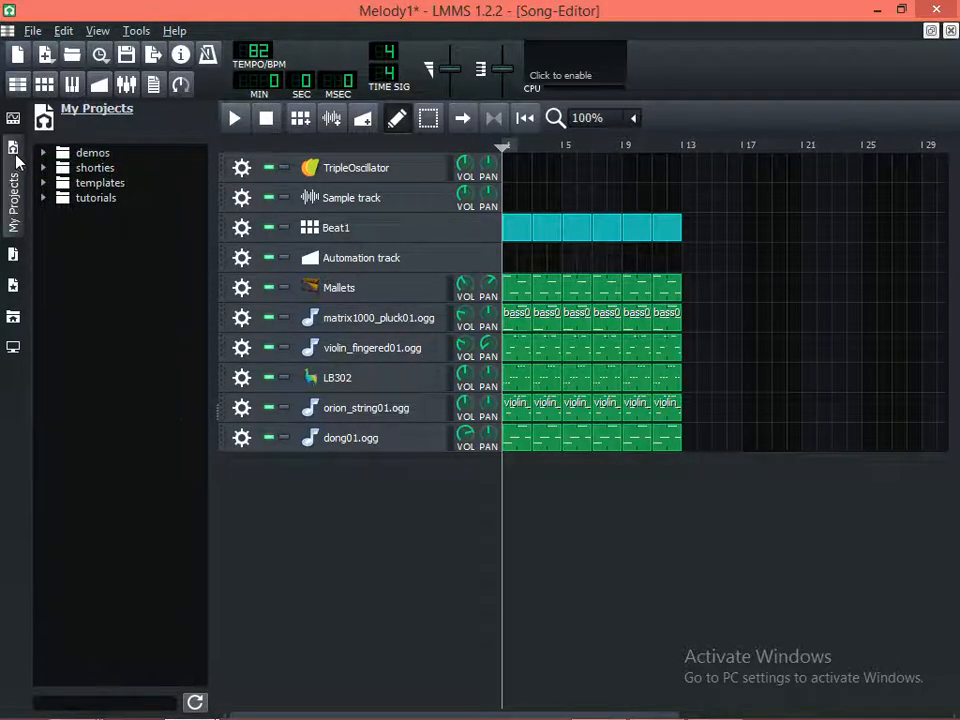
click(13, 118)
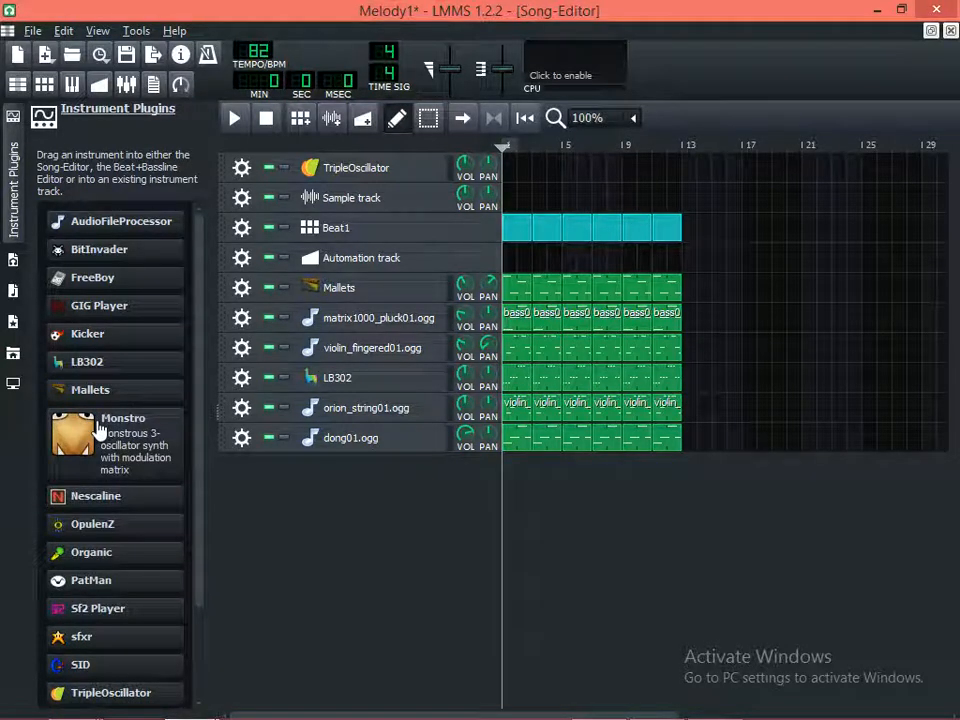
drag(98, 430, 268, 485)
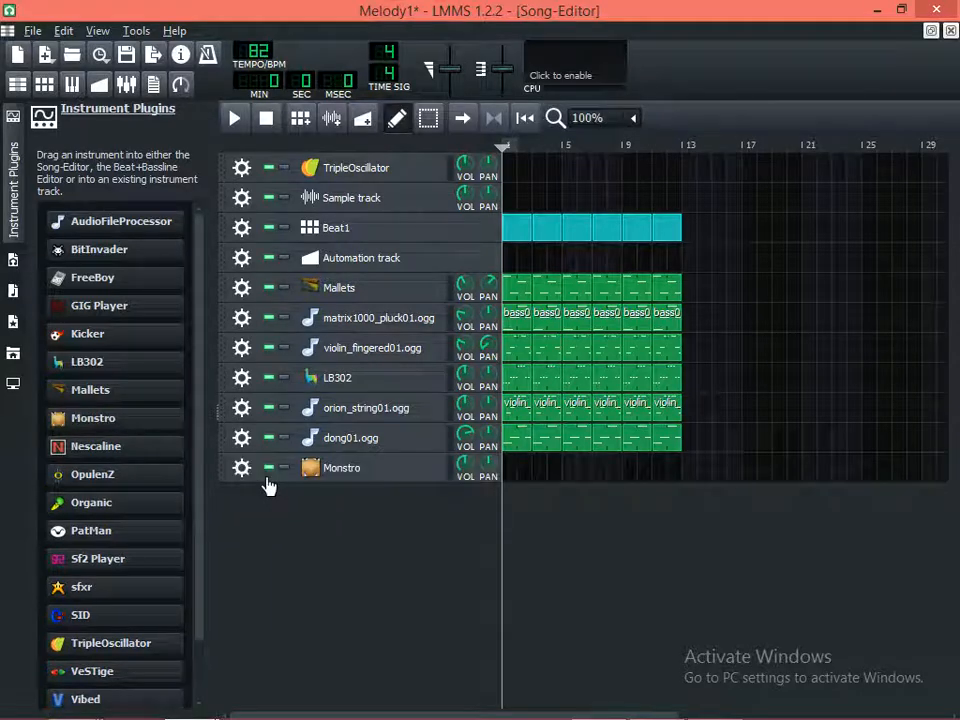
Open the Monstro instrument, audition notes on its keyboard, and close its window
click(366, 480)
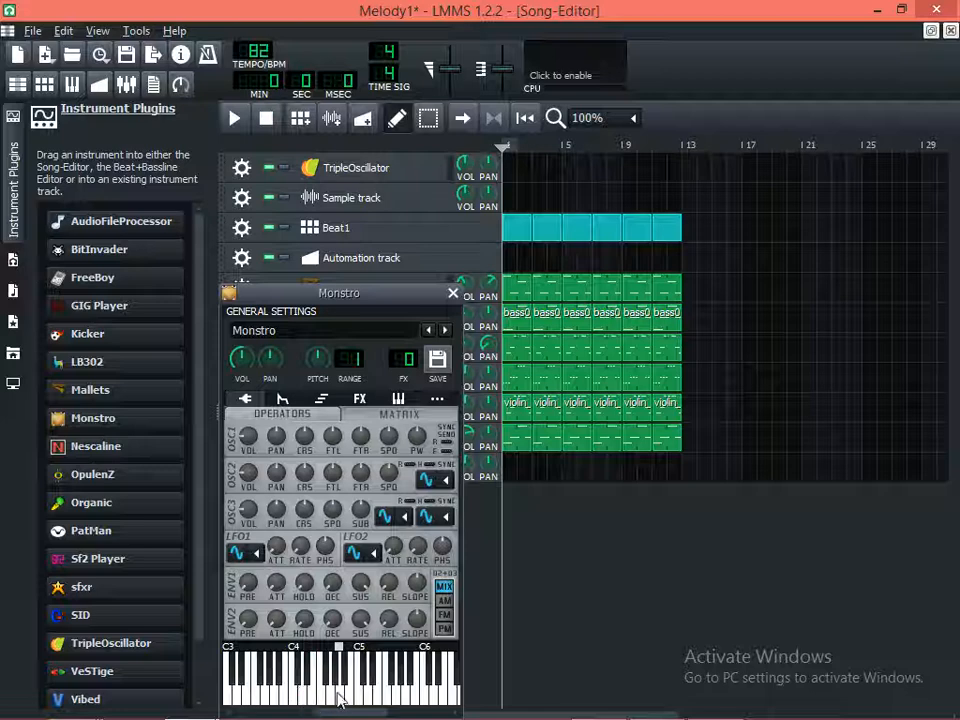
click(278, 697)
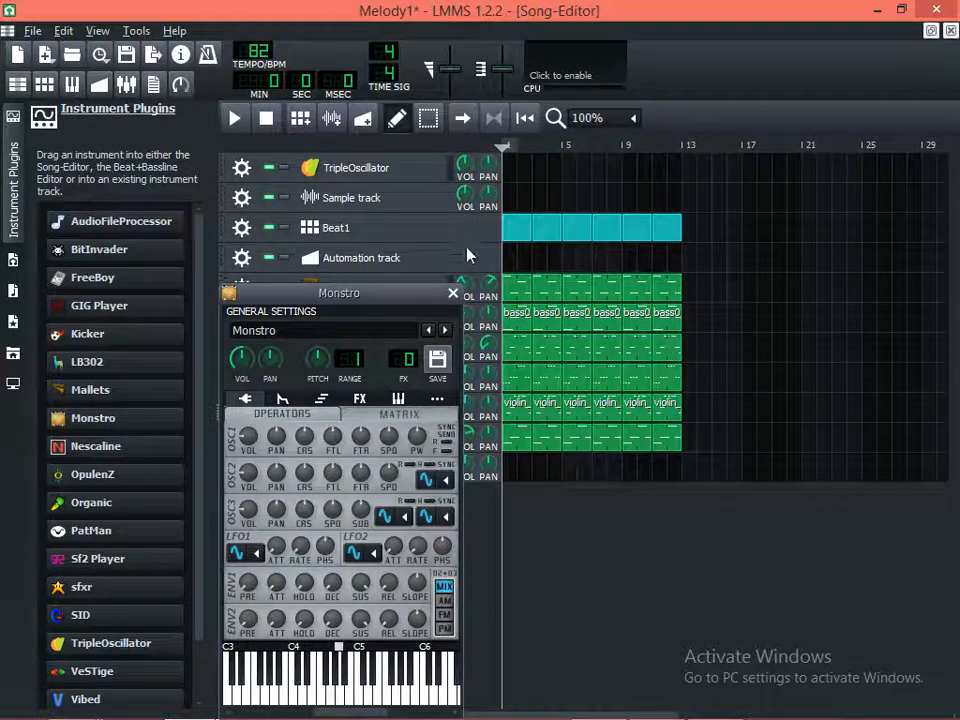
click(453, 295)
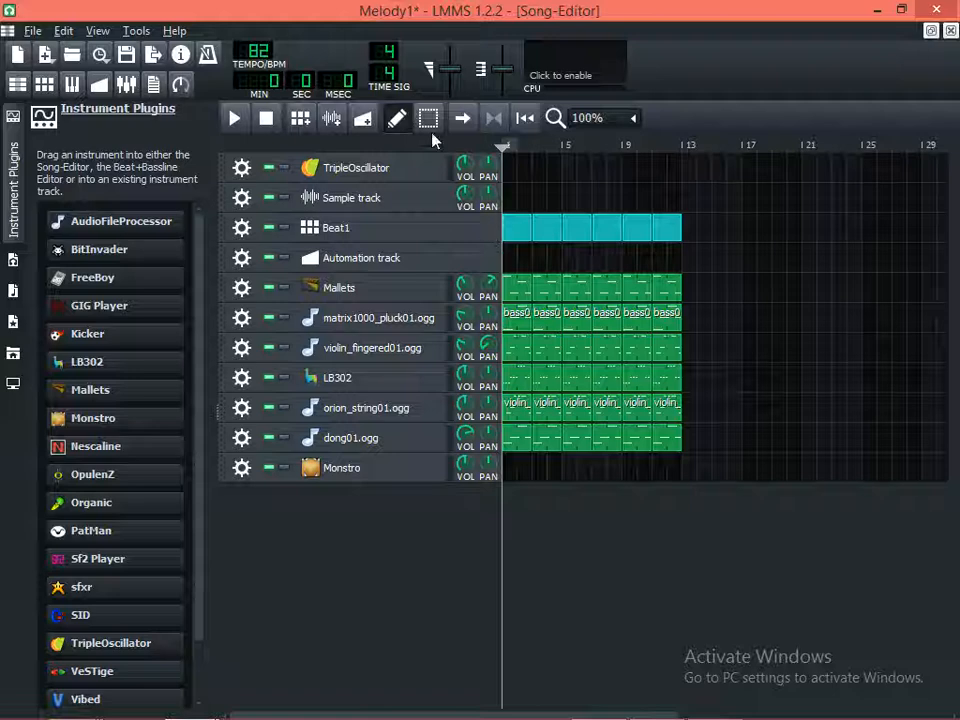
Open Monstro's bar 1 pattern in the Piano-Roll, play the song, and audition the keys between C4 and G4
double_click(505, 475)
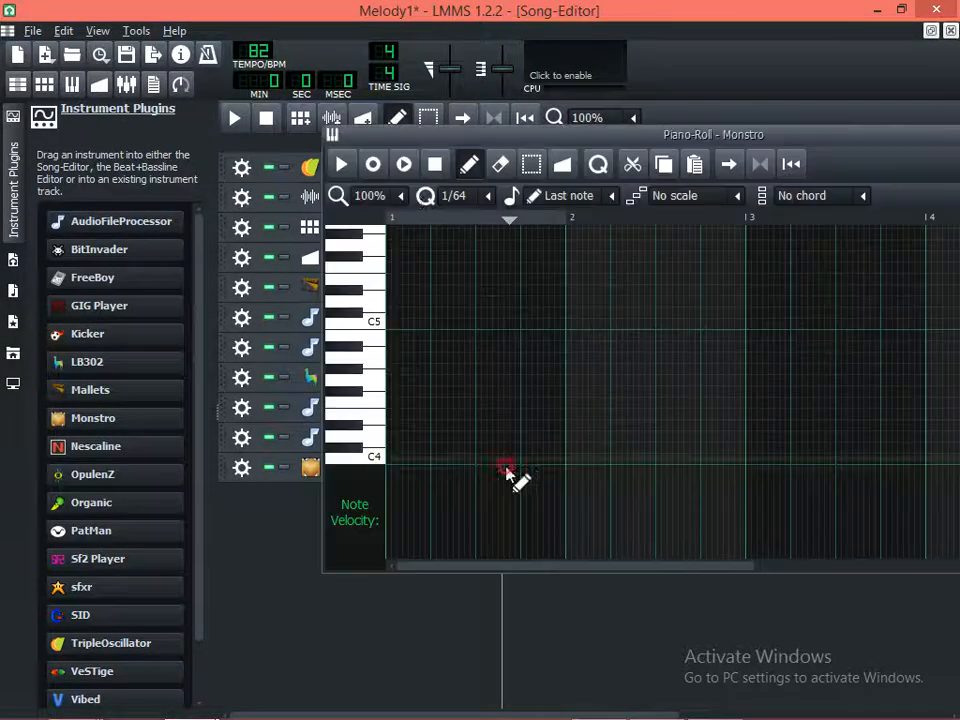
click(404, 165)
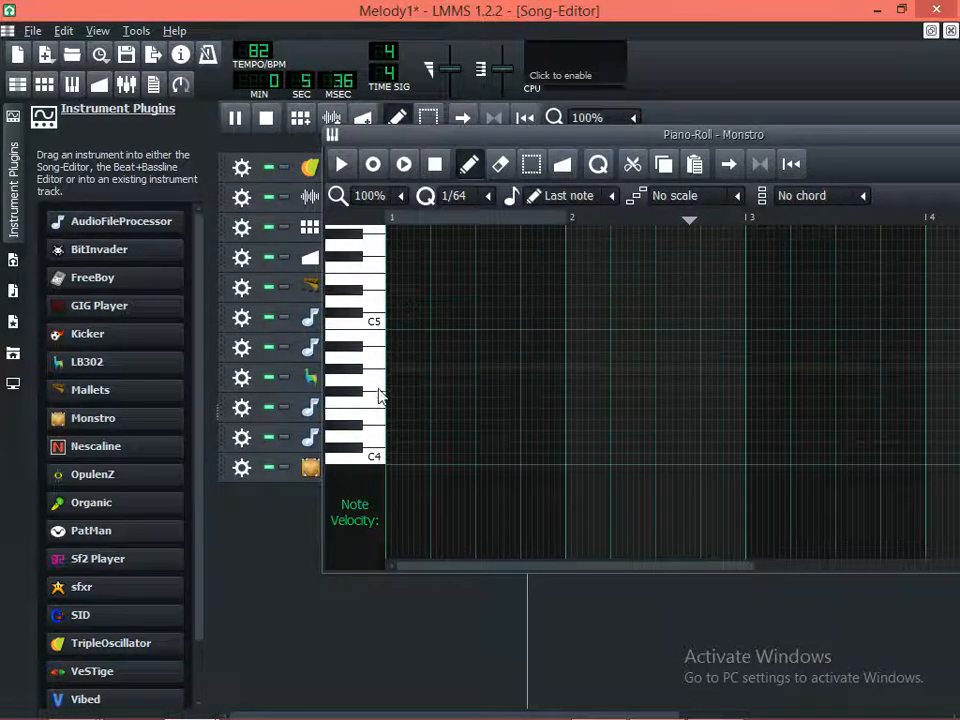
key(space)
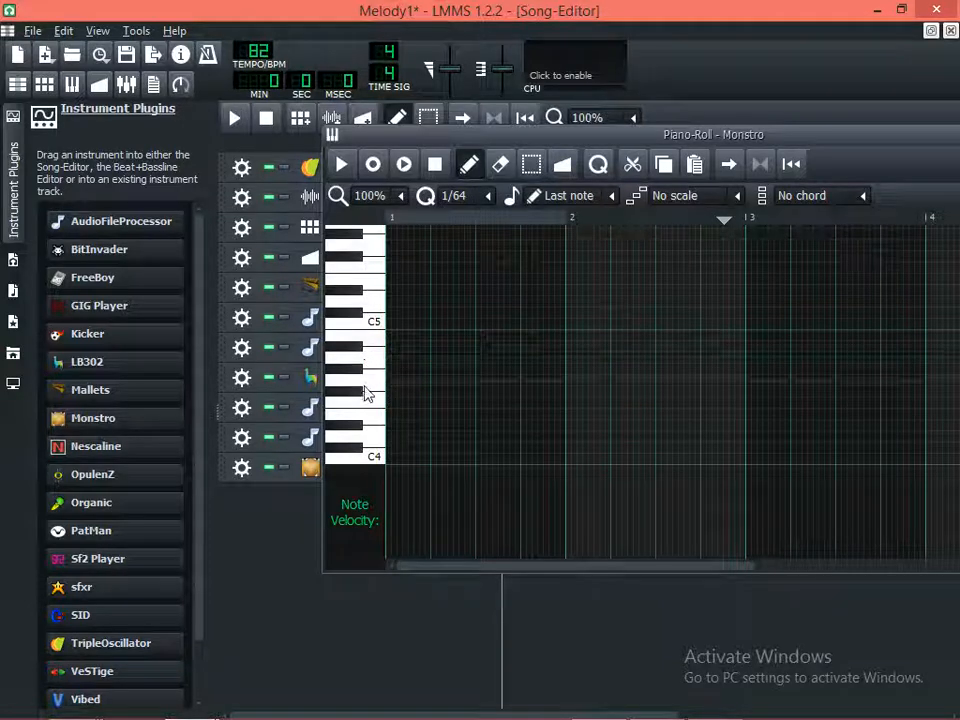
click(365, 410)
scroll(365, 416, down, 1)
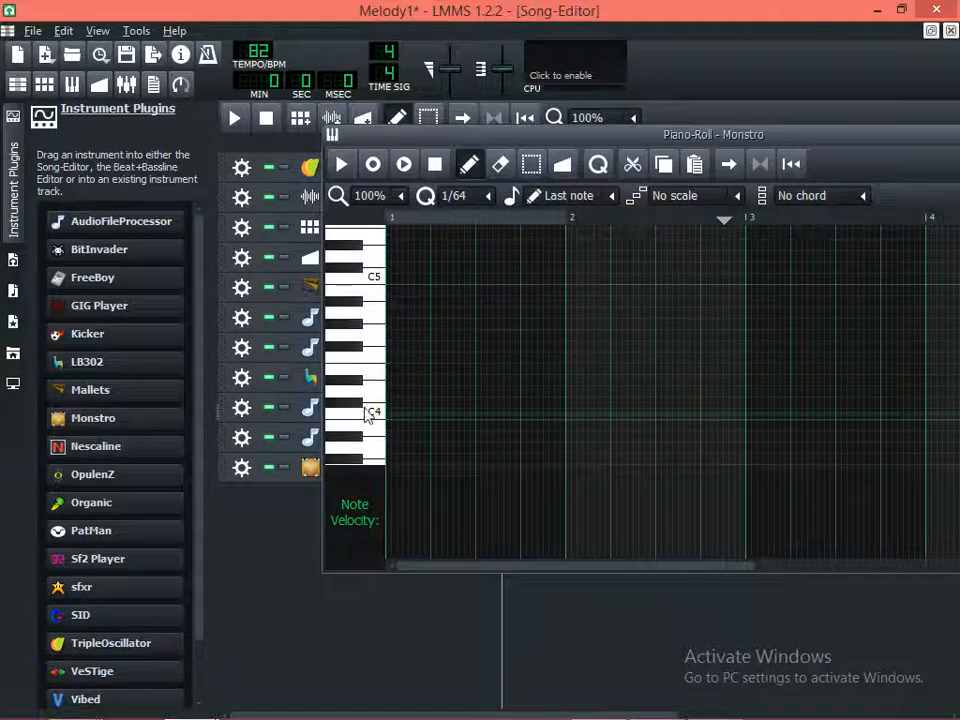
click(367, 387)
click(370, 382)
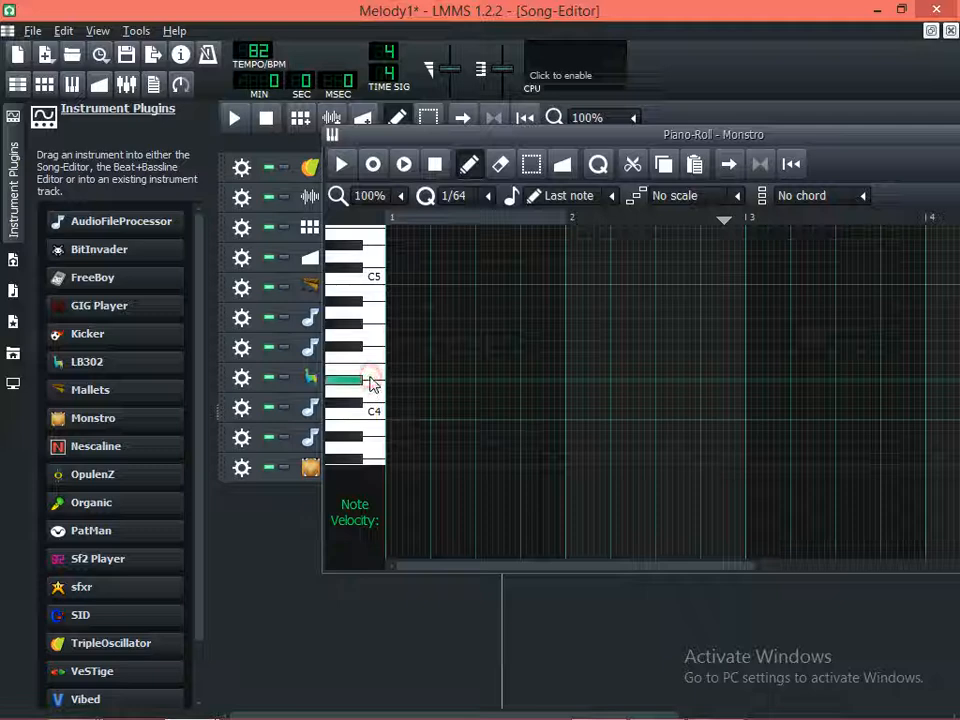
click(371, 374)
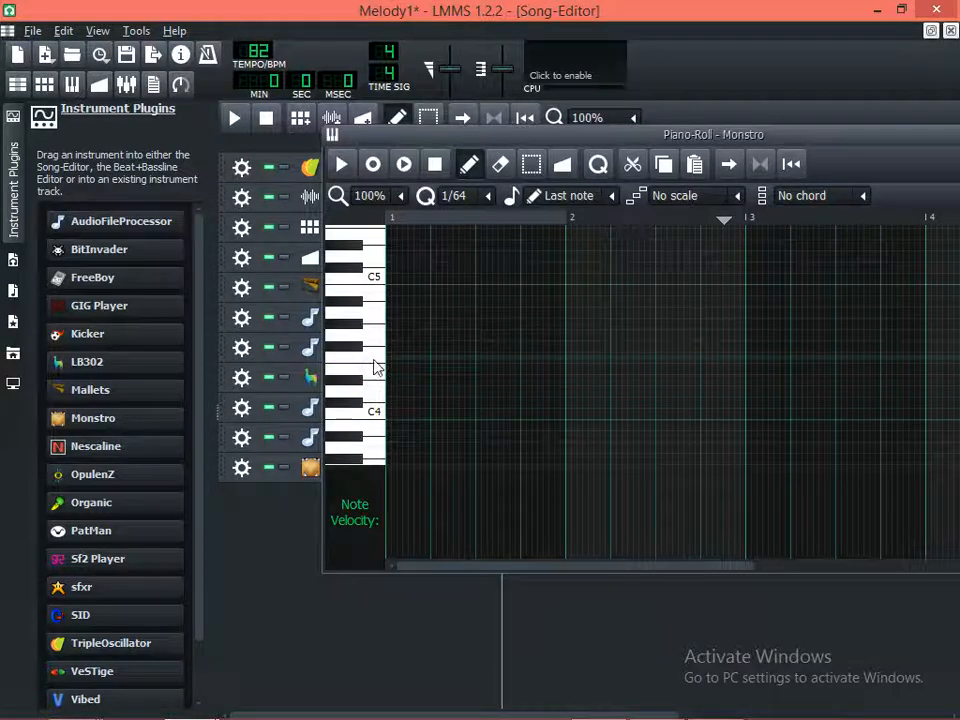
Place an E4 note in bar 1 and shorten it to about half a beat, ending near beat 2
click(429, 372)
key(space)
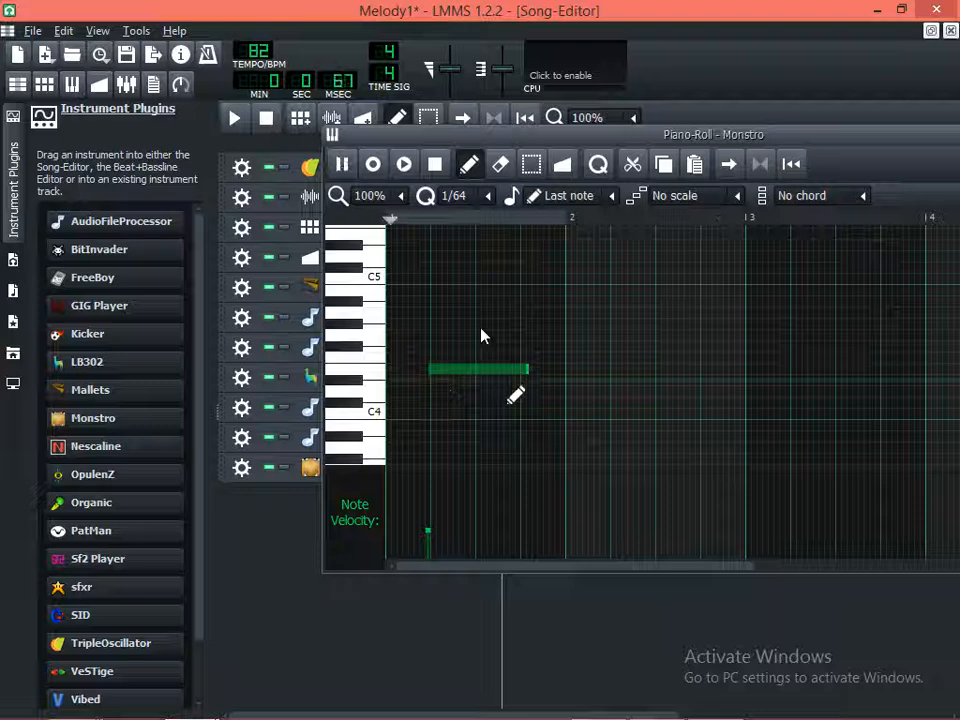
key(space)
key(space)
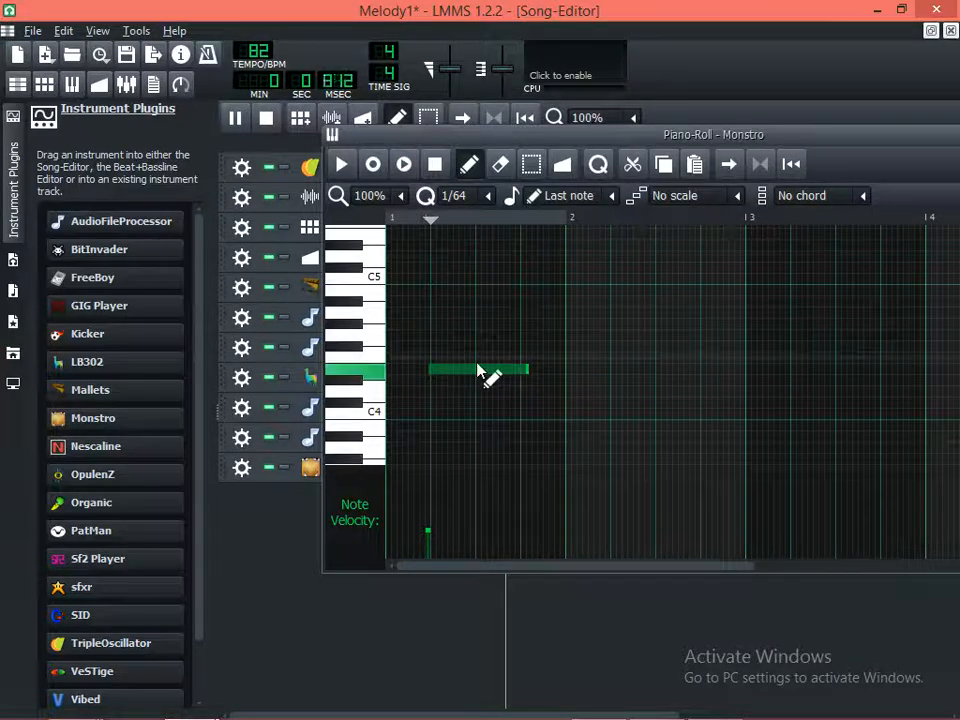
key(space)
drag(465, 372, 429, 370)
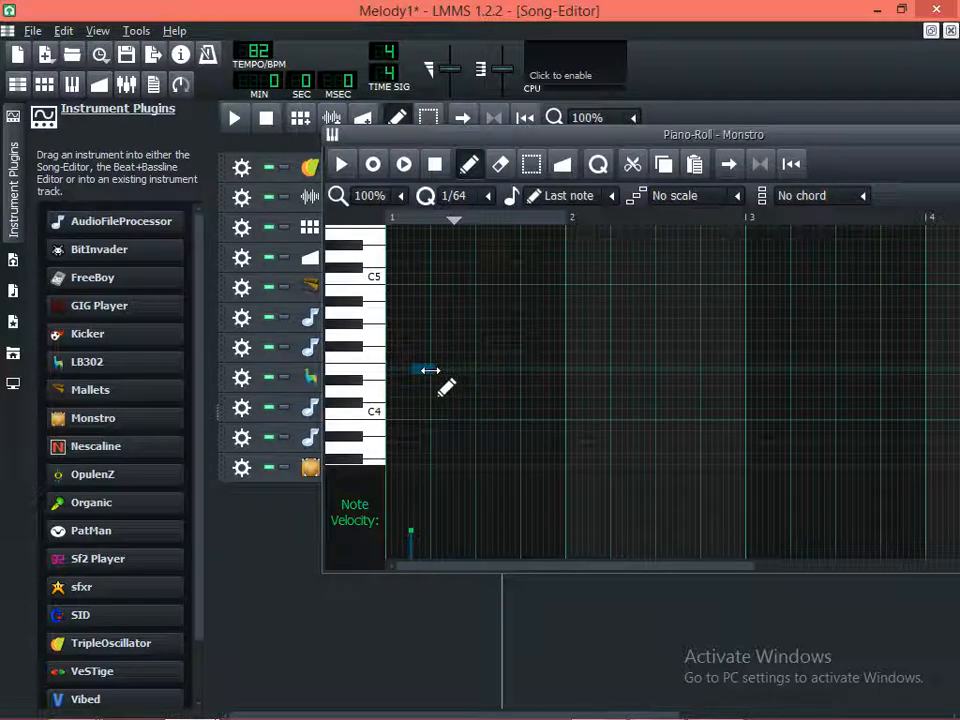
Play the Monstro pattern and shift the E4 note slightly earlier in bar 1
key(space)
click(379, 214)
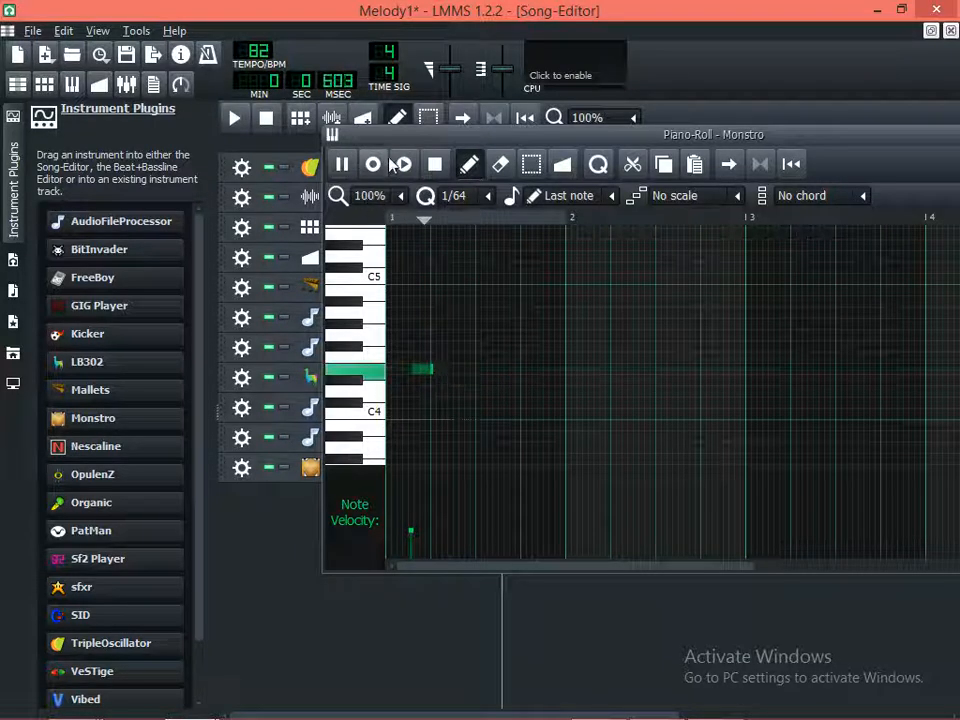
key(space)
drag(421, 371, 409, 372)
key(space)
key(space)
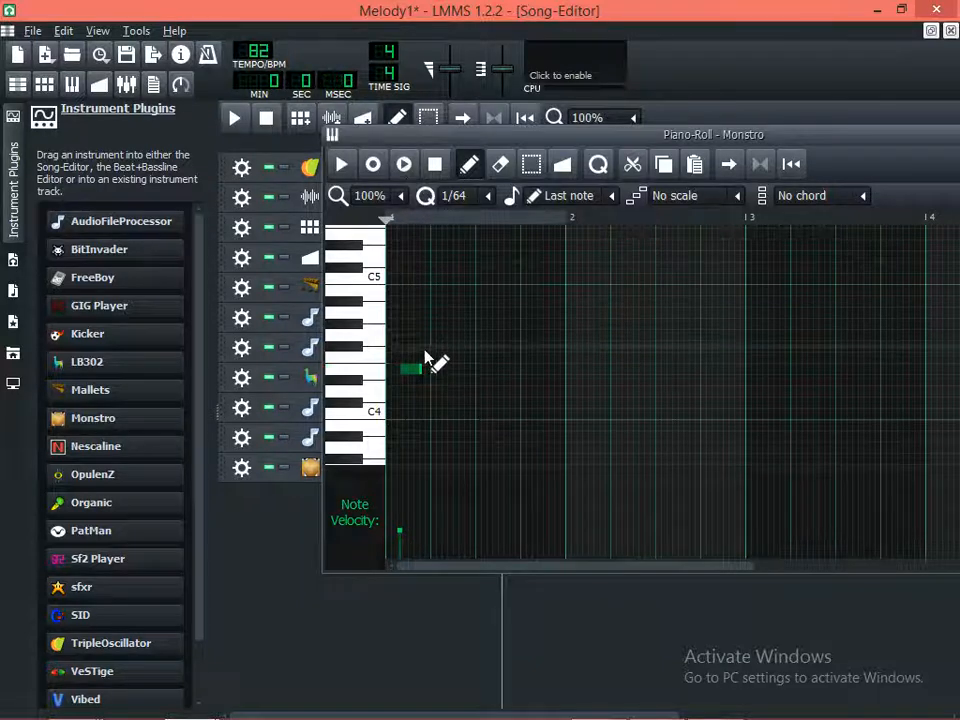
Add a second short E4 note directly after the first and play the pattern with the song
click(429, 370)
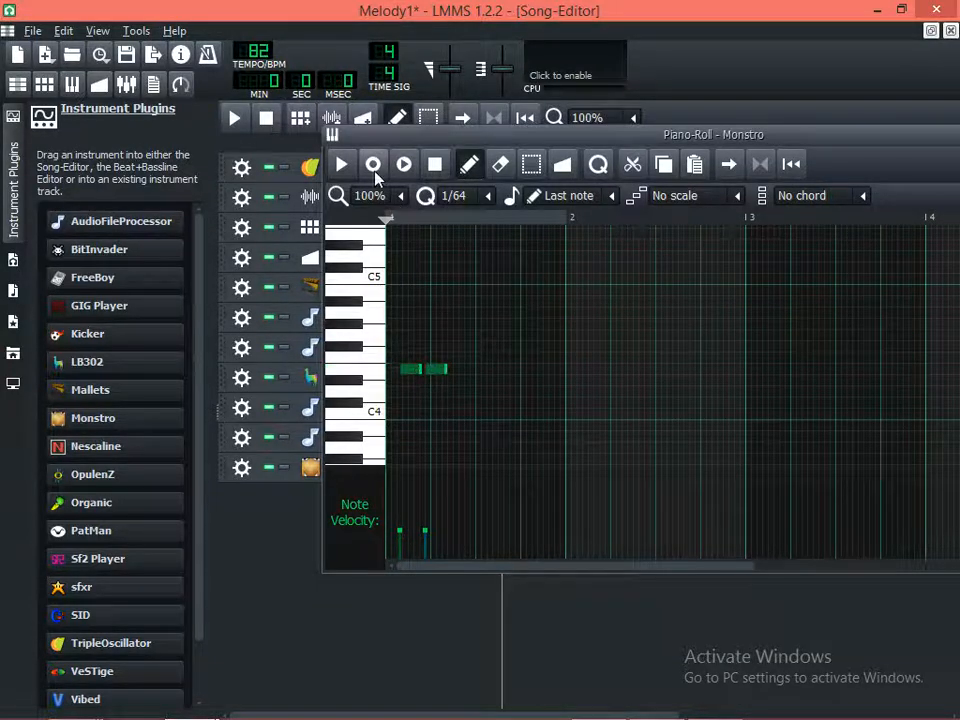
click(374, 165)
key(space)
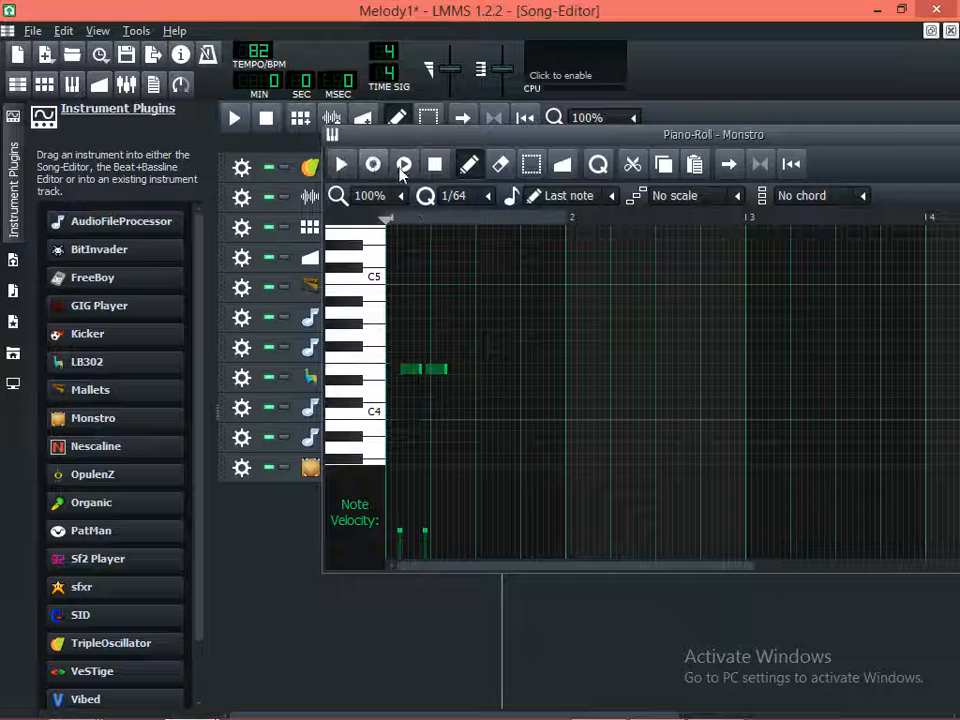
click(404, 164)
key(space)
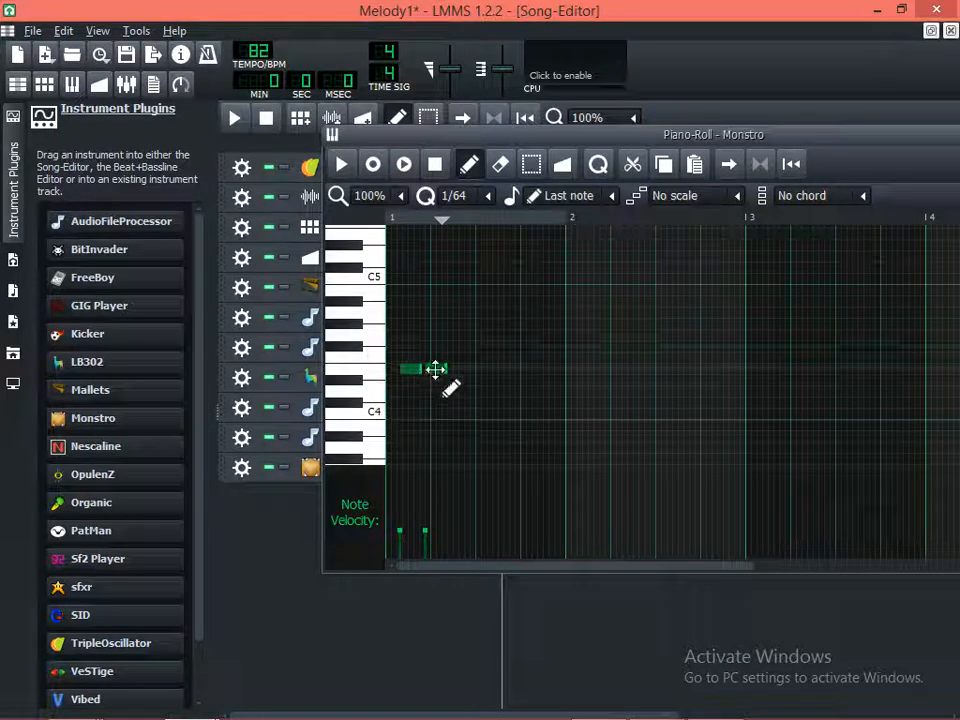
Move both E4 notes later with a gap between them, the first ending near beat 2, and check with the song
drag(445, 369, 424, 371)
click(405, 165)
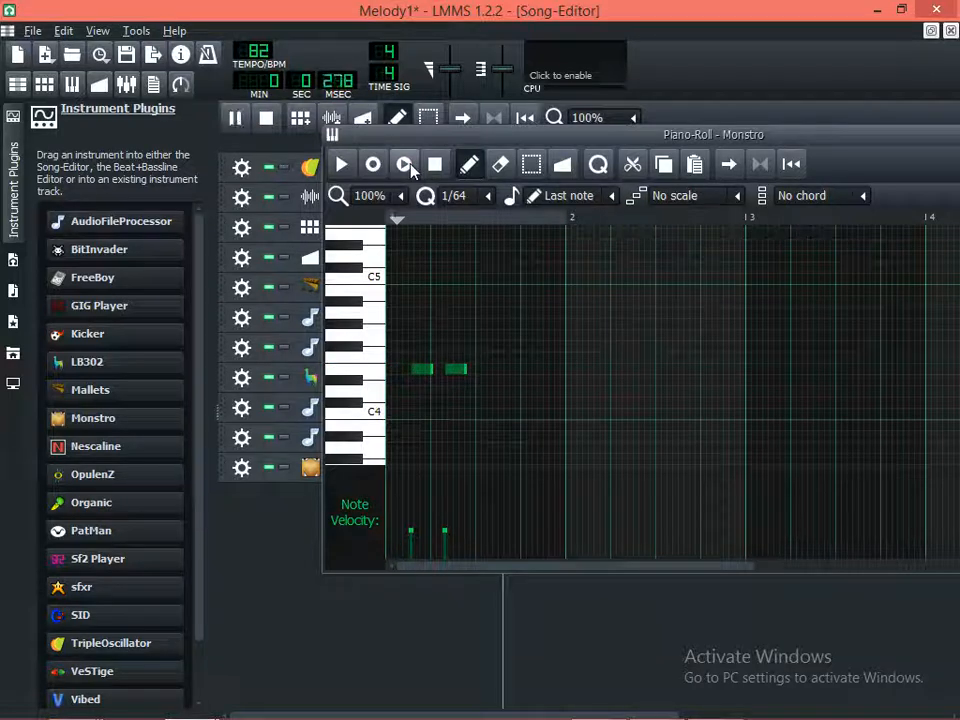
key(space)
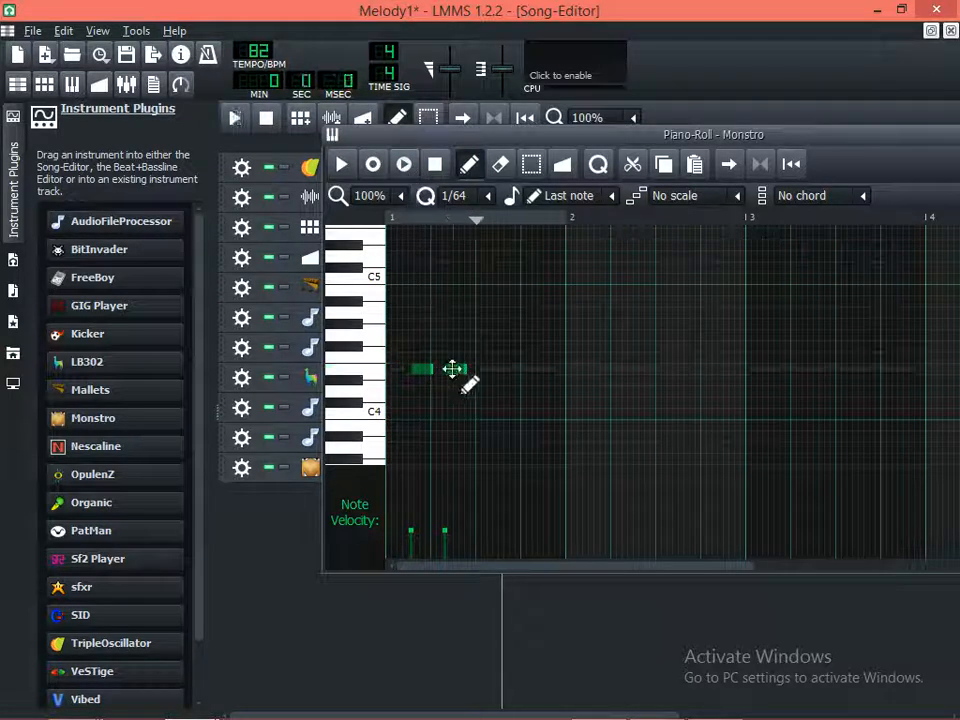
Reposition the second E4 note so it ends at beat 3 of bar 1, checking its timing with playback
drag(452, 369, 493, 376)
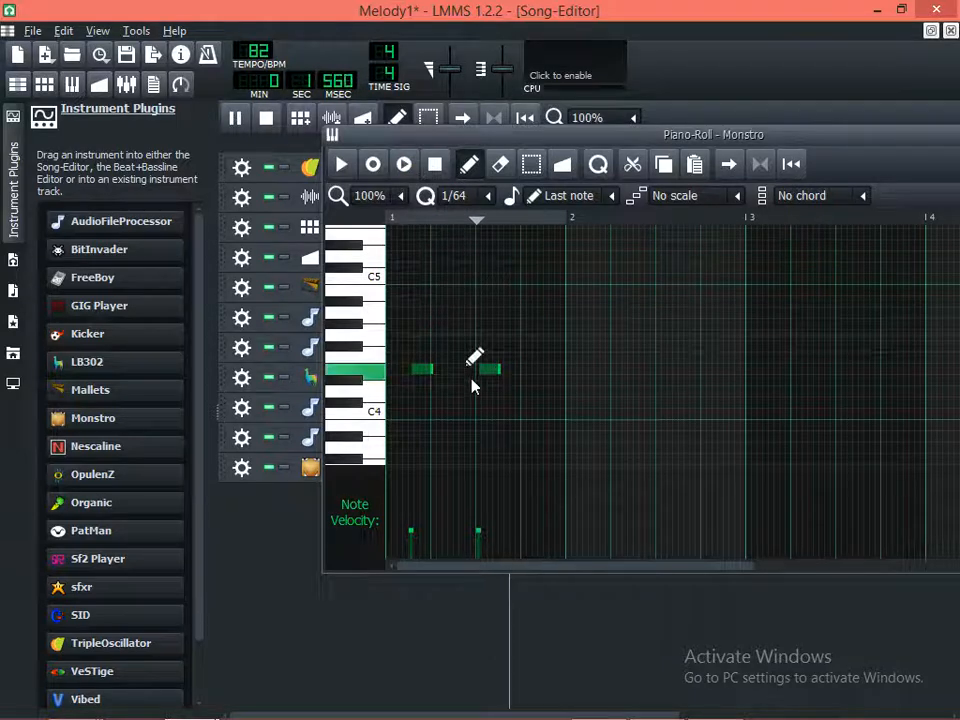
key(space)
drag(489, 373, 469, 372)
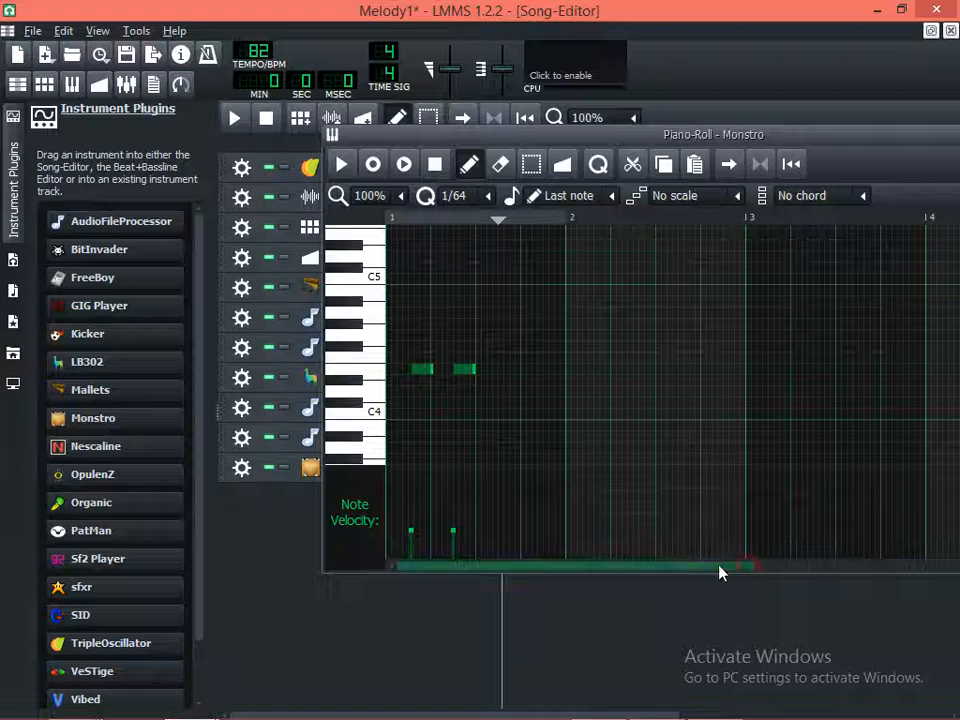
Shorten the first E4 note slightly, delete the extra note after the second, and play the pattern with the song
drag(433, 370, 430, 370)
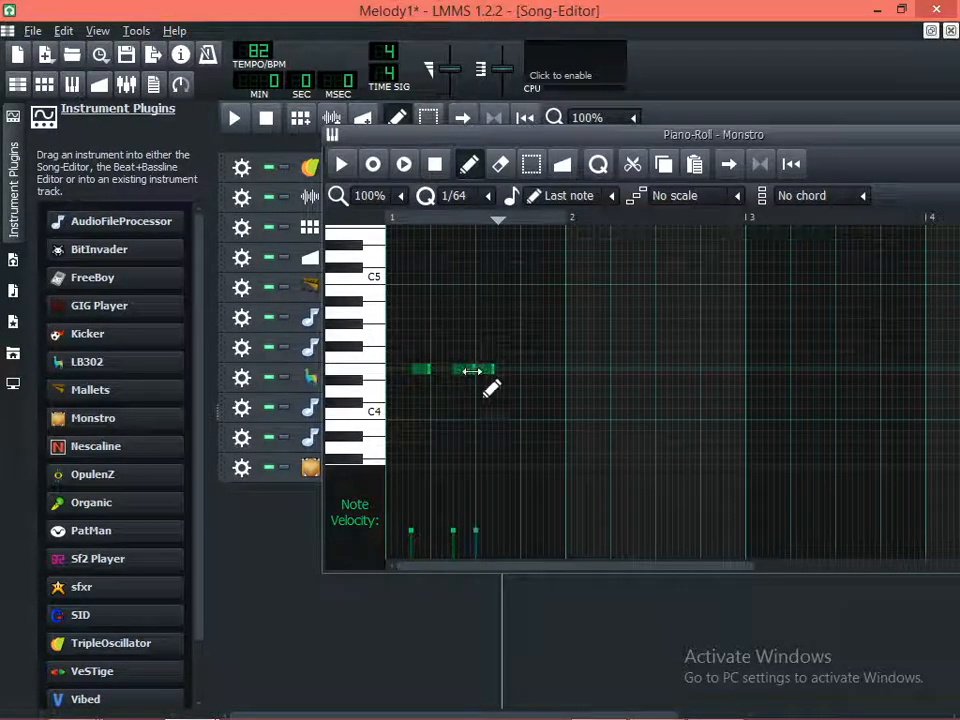
right_click(485, 370)
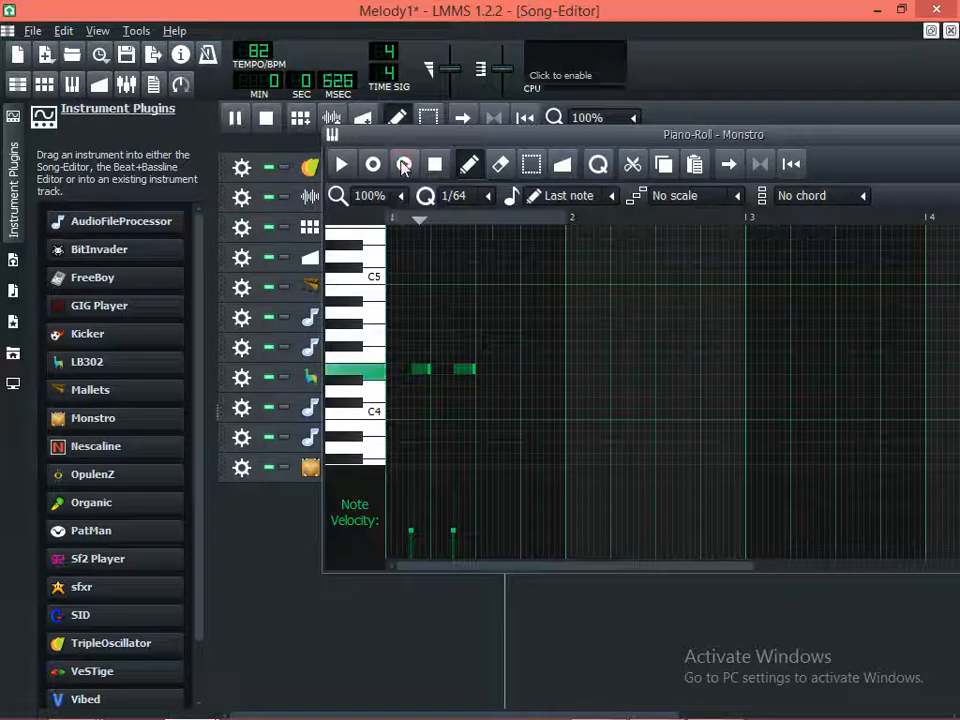
key(space)
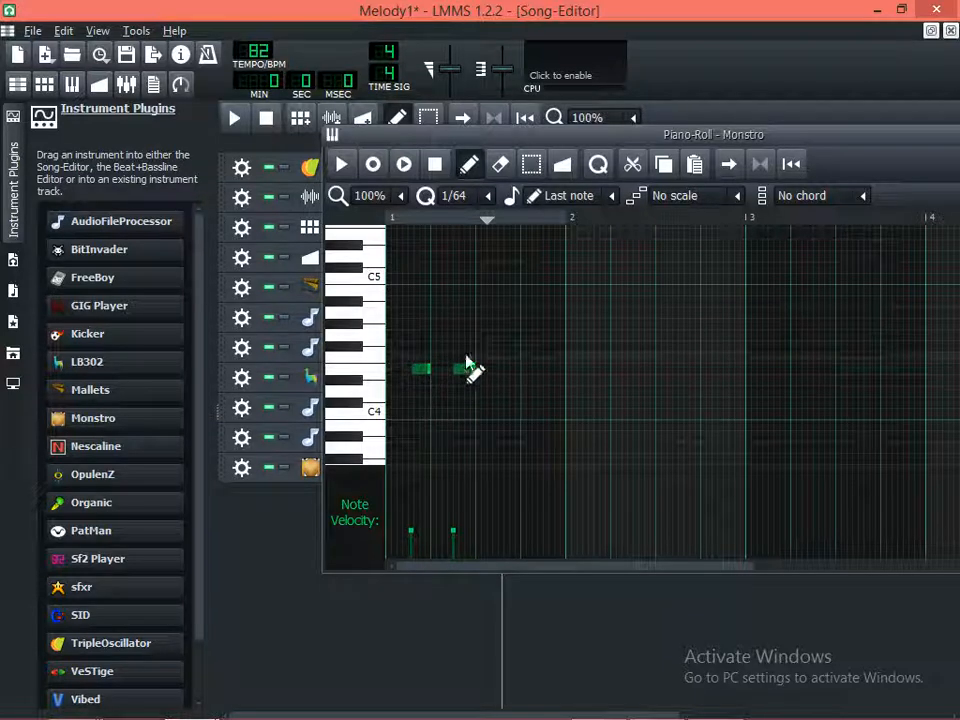
key(space)
key(space)
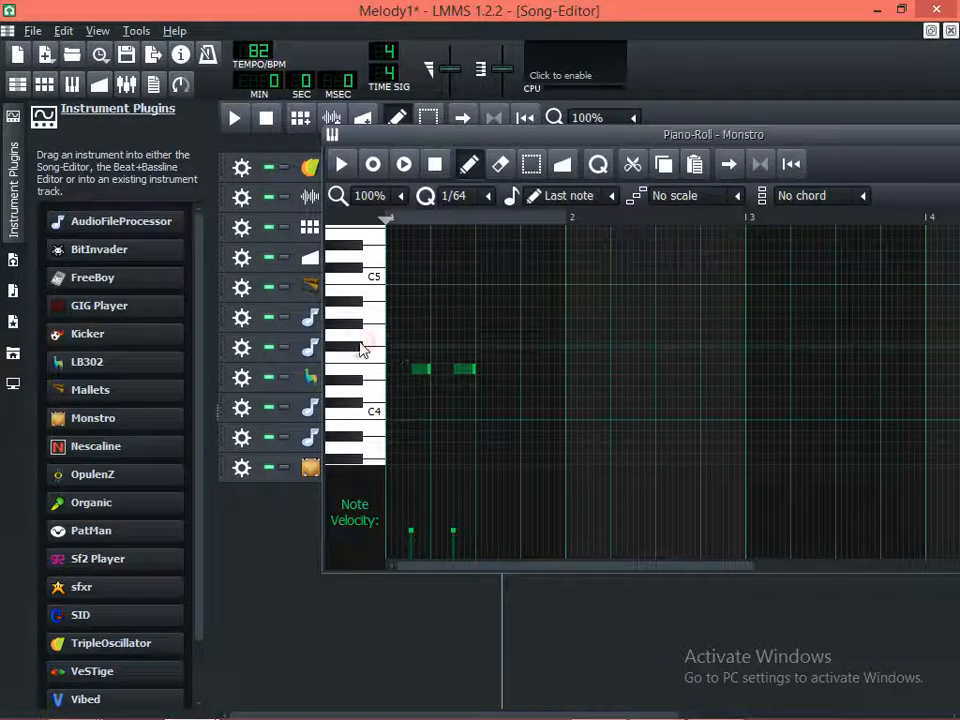
Audition the keys around G#4 and add two short G#4 notes, just after beat 4 of bar 1 and at the start of bar 2
click(369, 328)
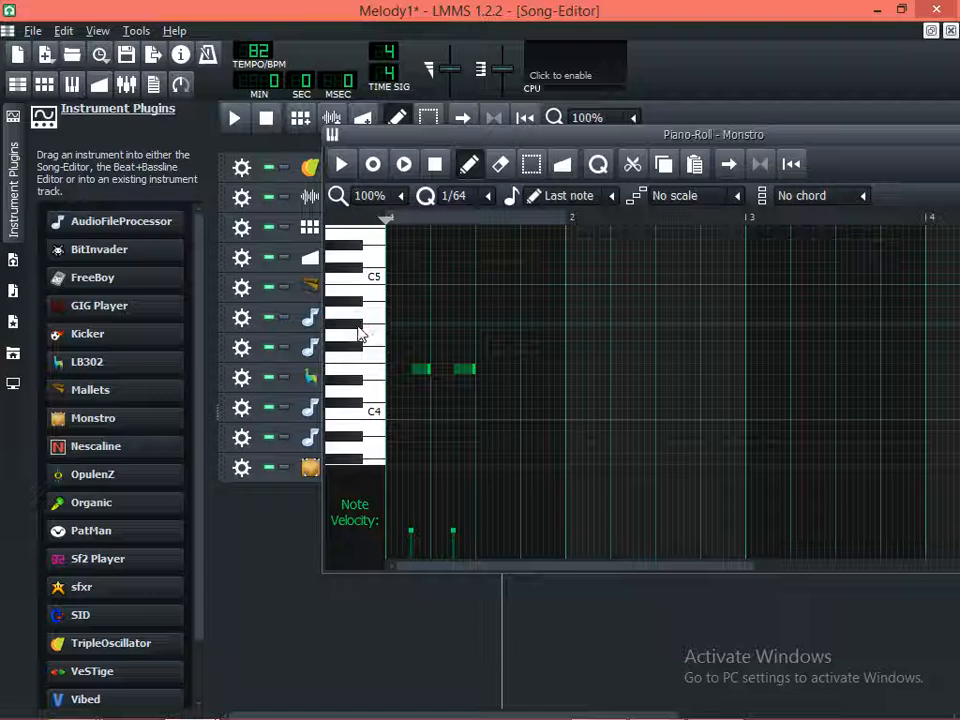
click(360, 335)
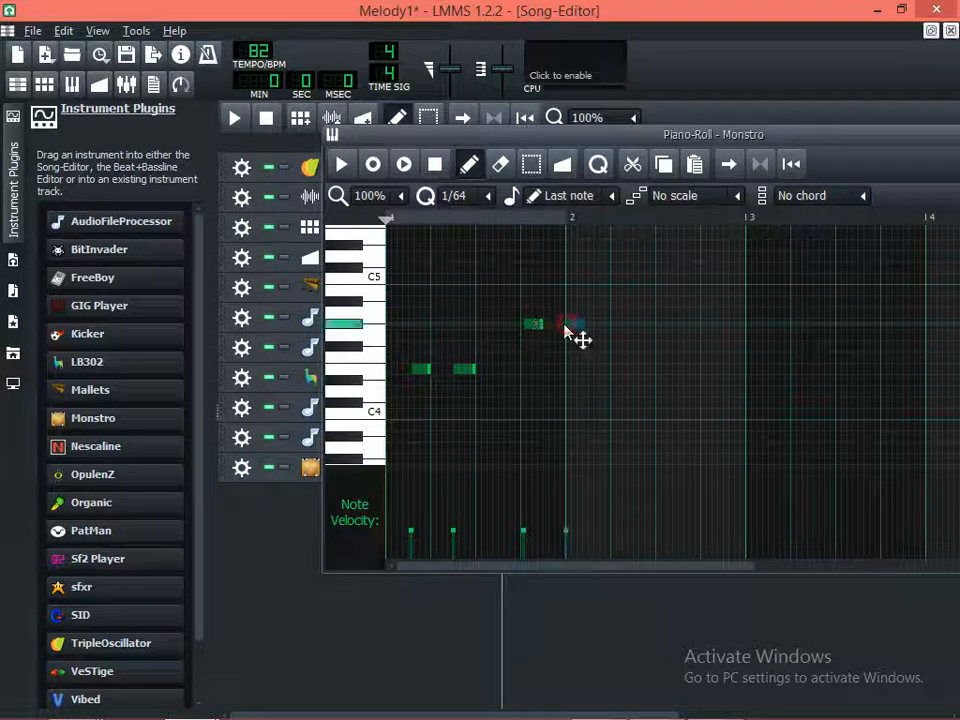
click(566, 326)
Audition the keys from F4 to G#4 and add two short G4 notes near beats 3 and 4 of bar 2
click(377, 358)
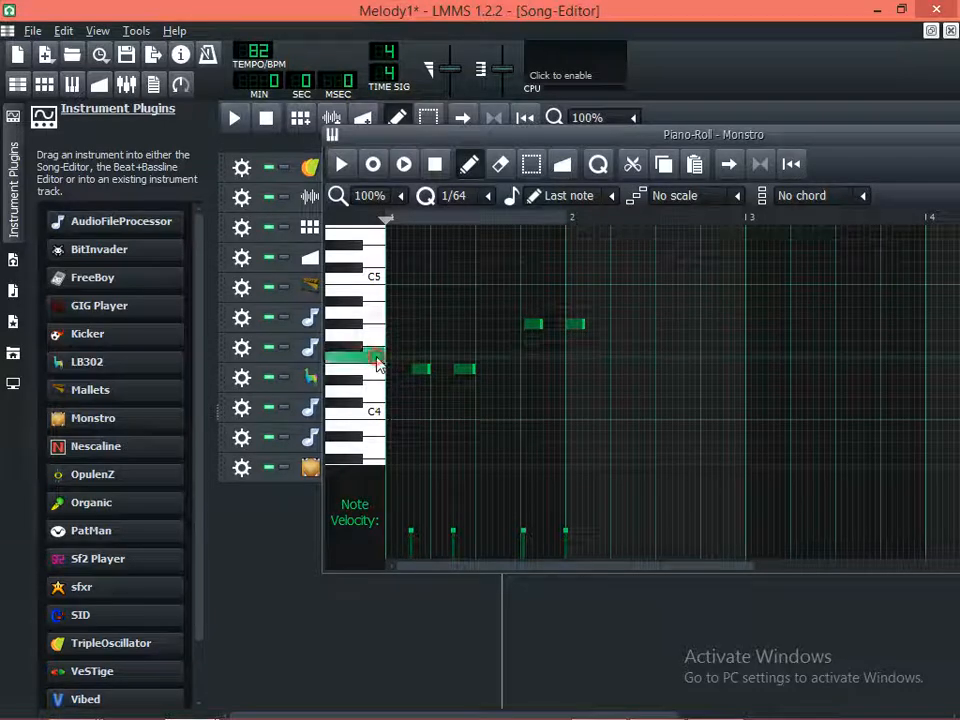
click(355, 349)
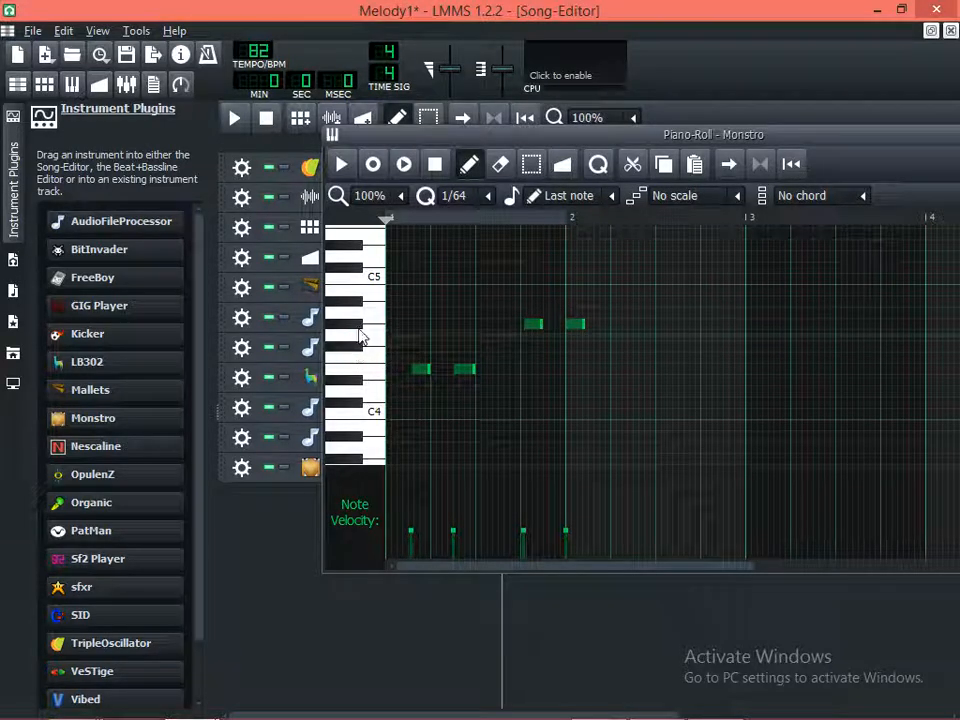
click(364, 327)
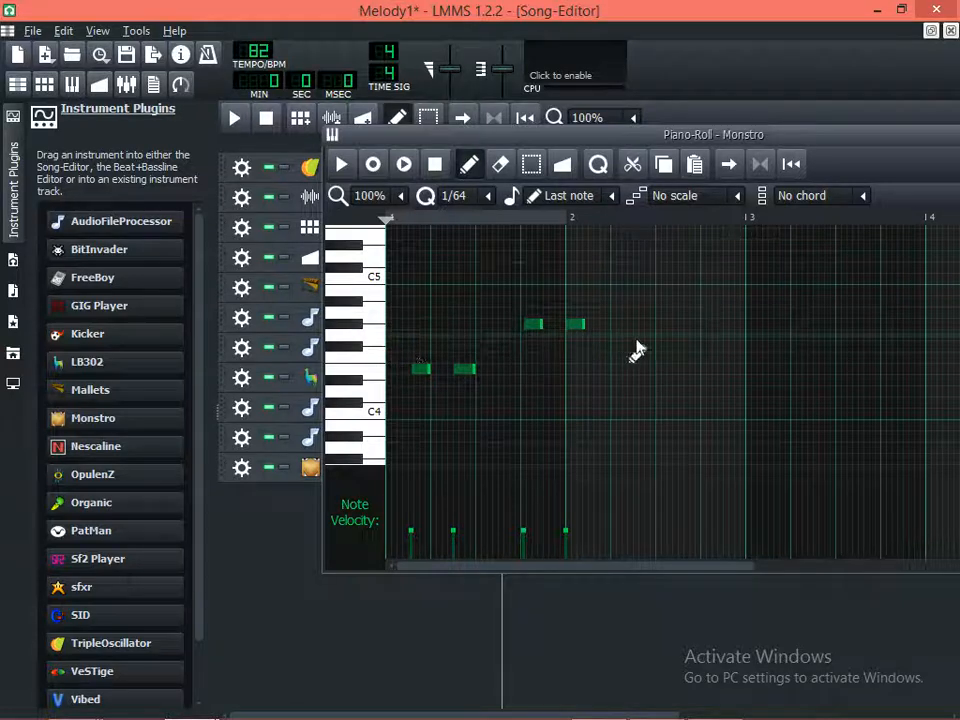
click(703, 341)
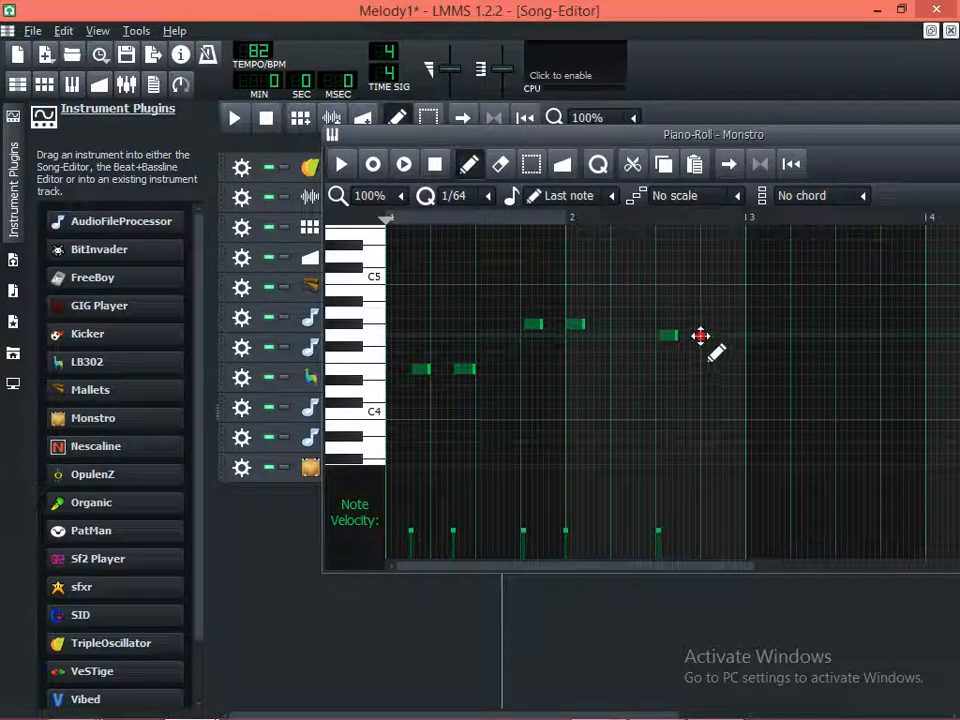
Audition the keys around F4, raise both E4 notes in bar 1 to F4, and play the pattern
click(360, 378)
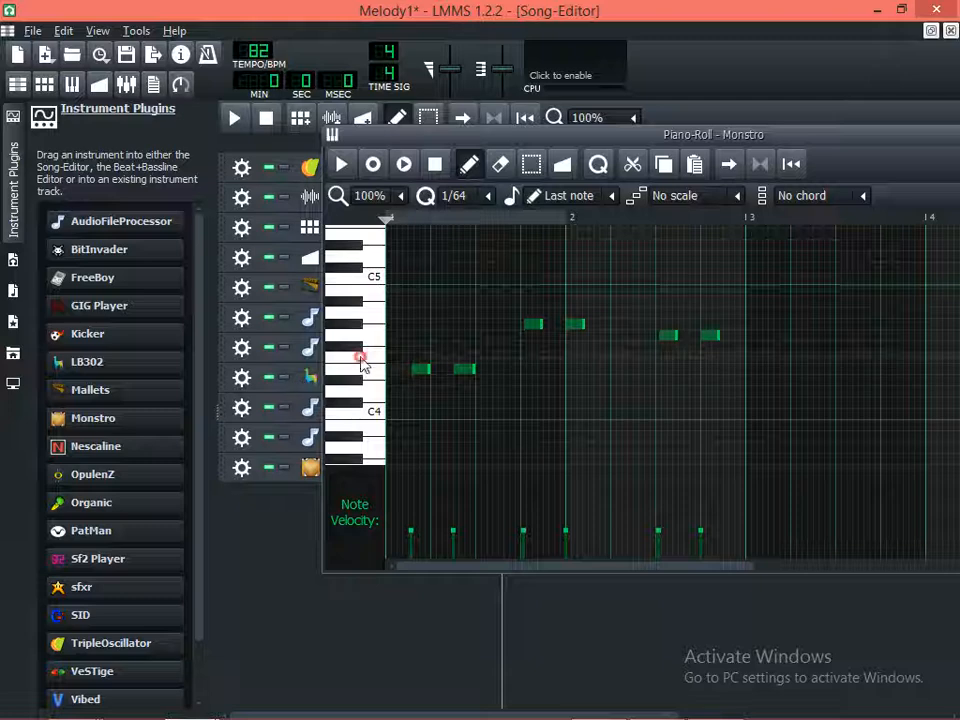
drag(422, 369, 461, 360)
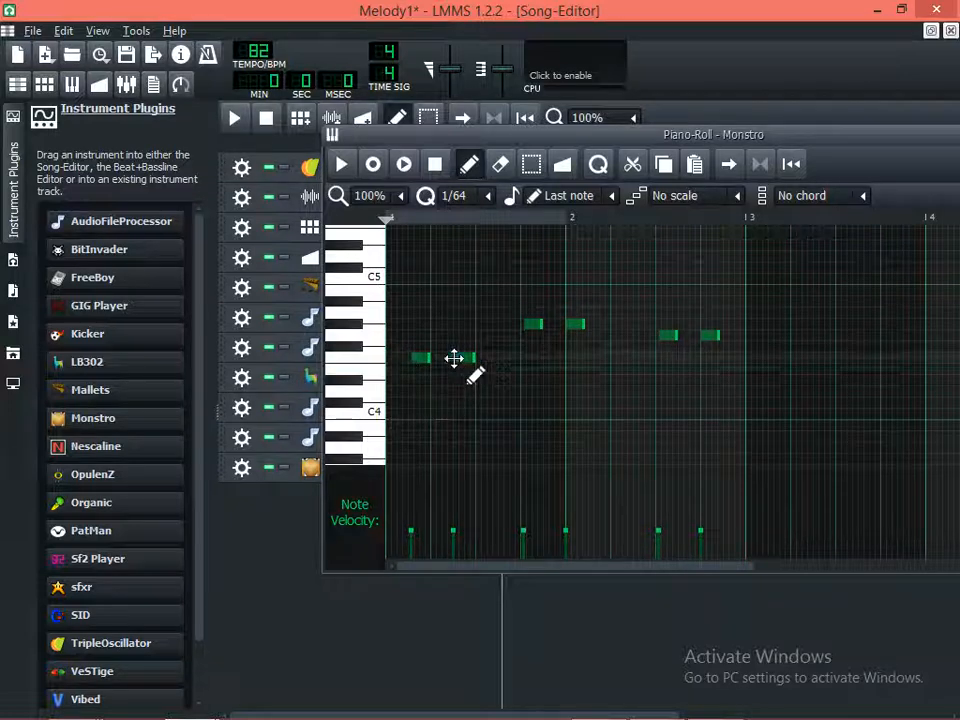
key(space)
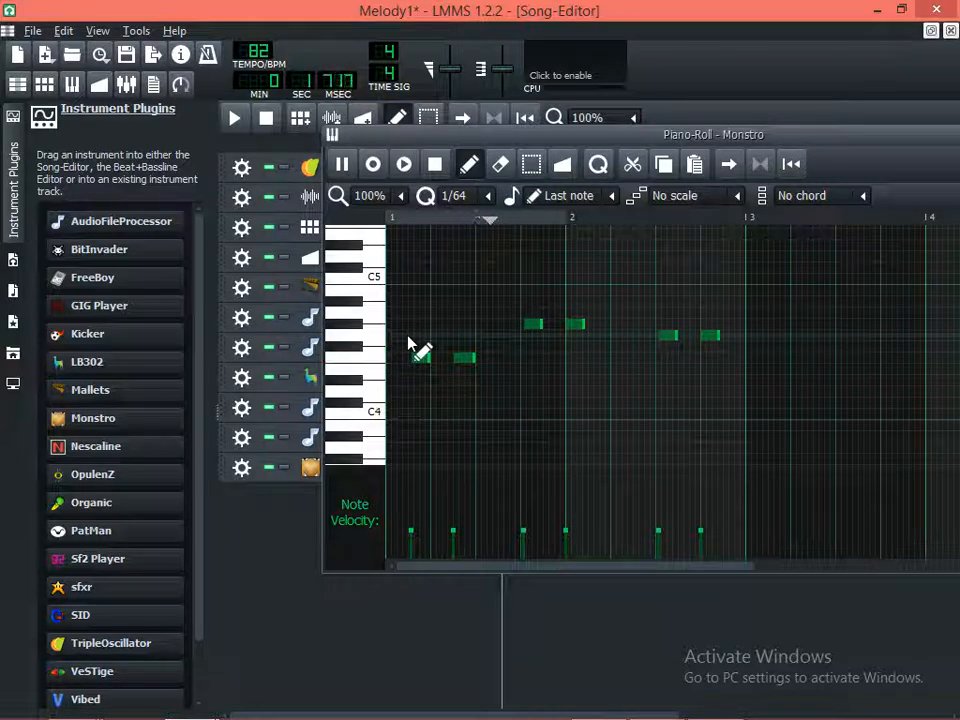
key(space)
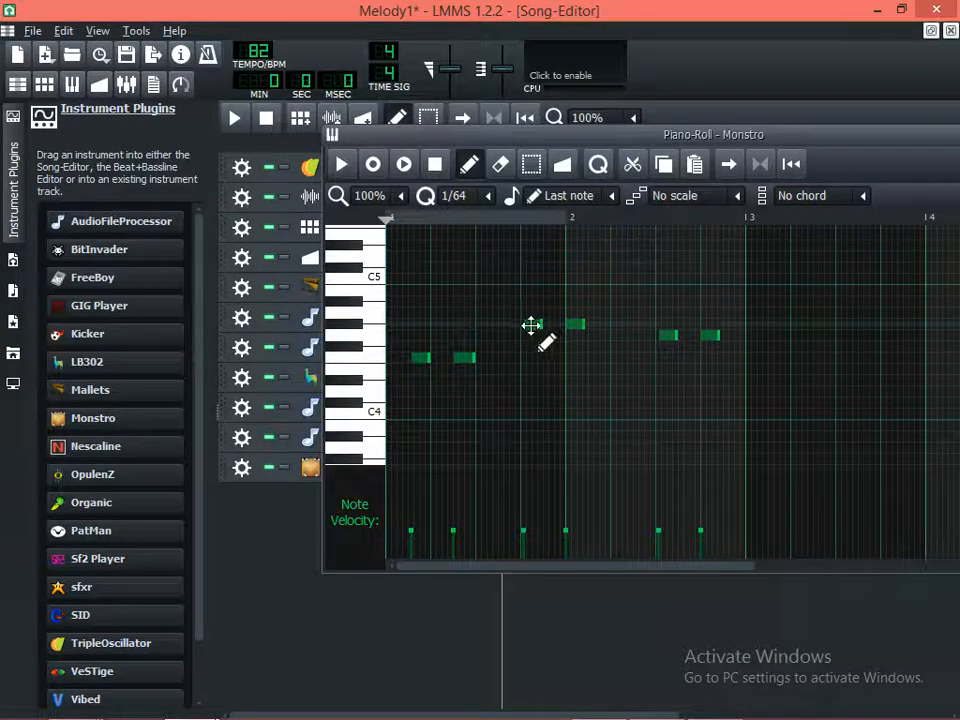
Move the first G#4 note earlier, to halfway between beats 3 and 4 of bar 1, and play the pattern
drag(531, 326, 504, 326)
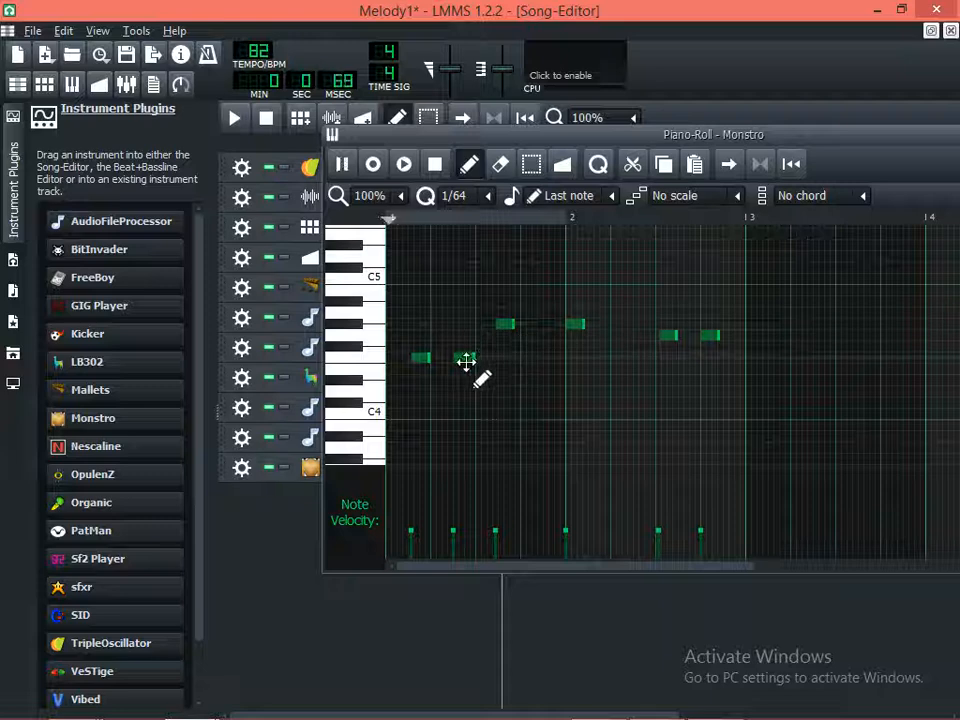
key(space)
key(space)
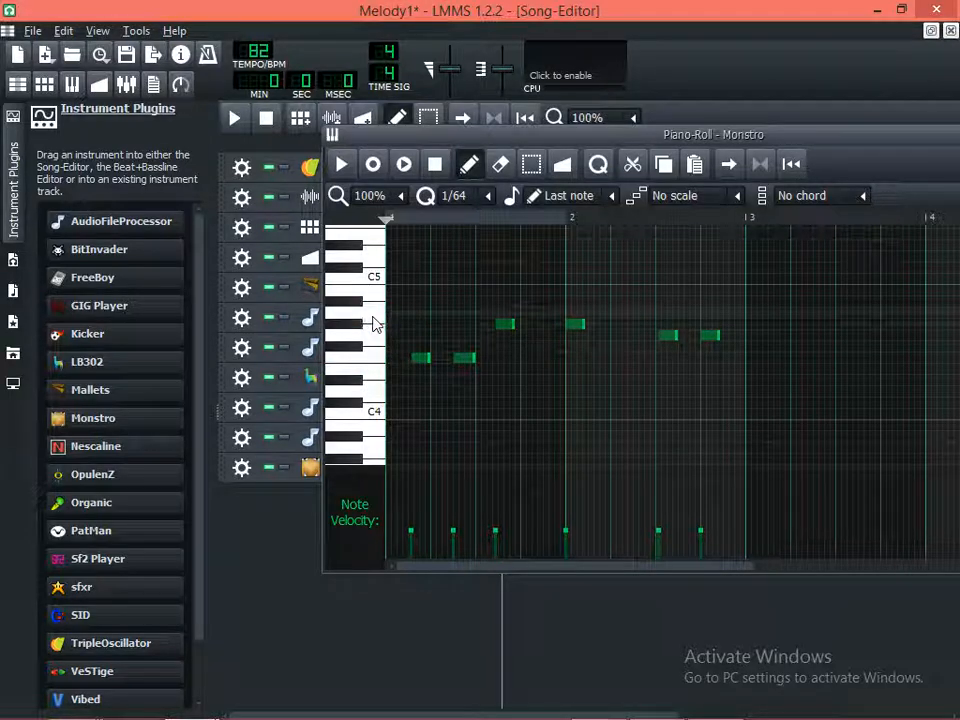
Audition the keys between F4 and A4, comparing G4 with its neighbours
click(373, 334)
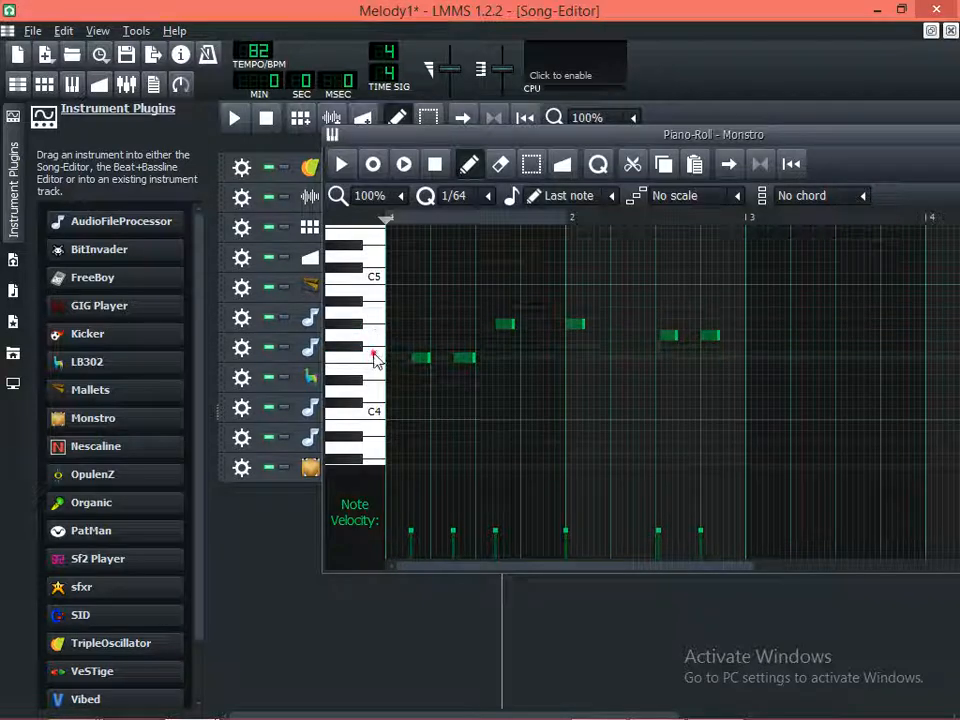
click(381, 338)
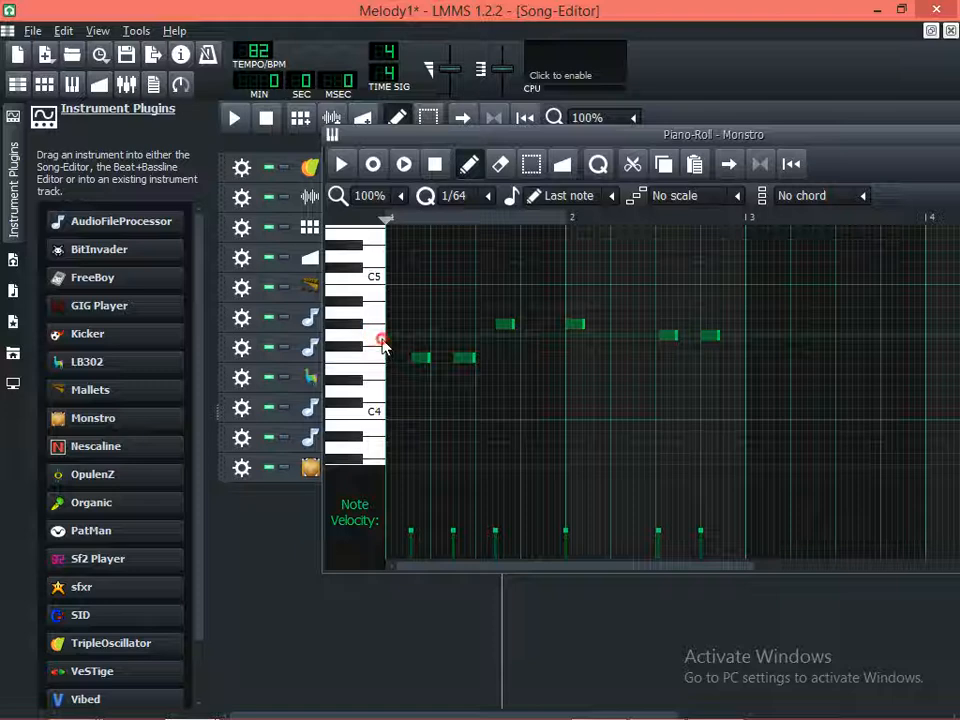
click(377, 316)
click(377, 336)
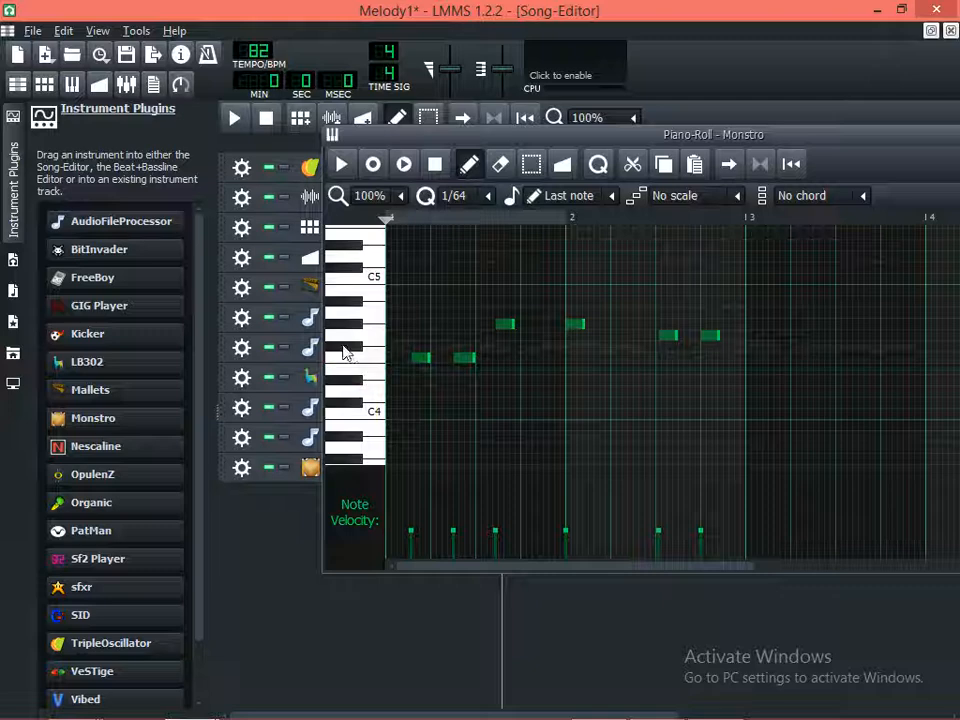
click(366, 337)
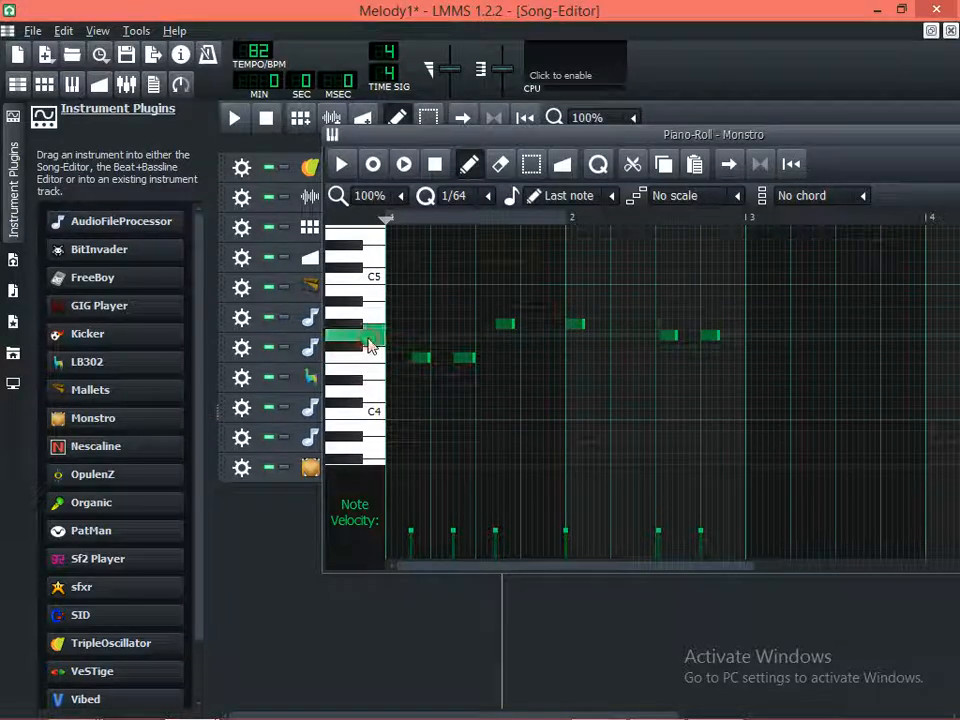
click(375, 317)
click(377, 345)
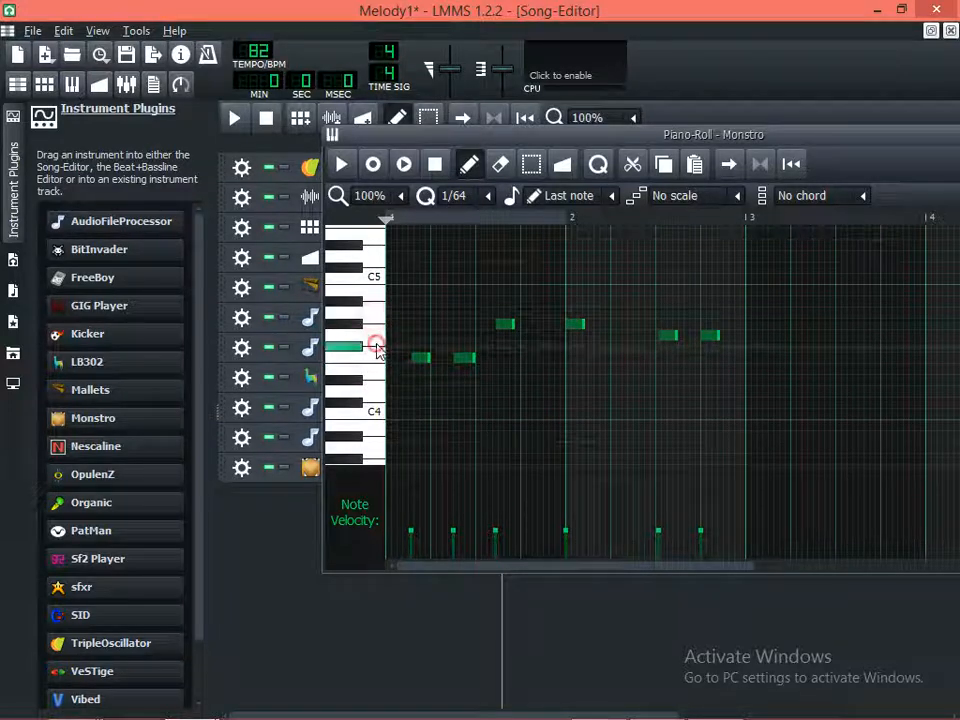
Shorten the first F4 note slightly and delete the second one, checking the pattern with playback
key(space)
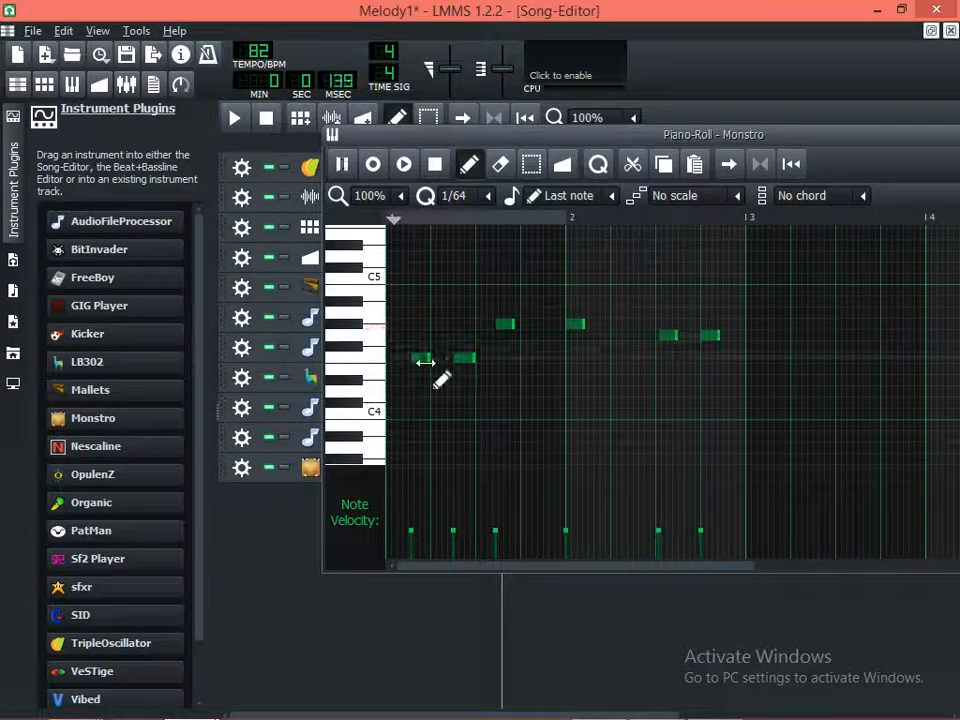
key(space)
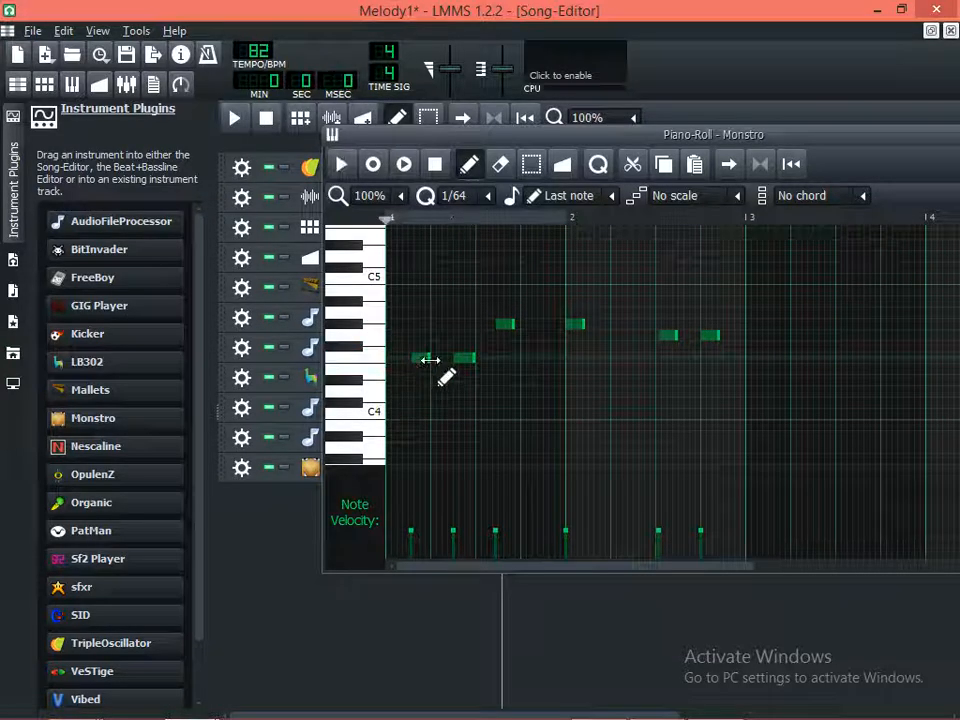
drag(431, 359, 418, 359)
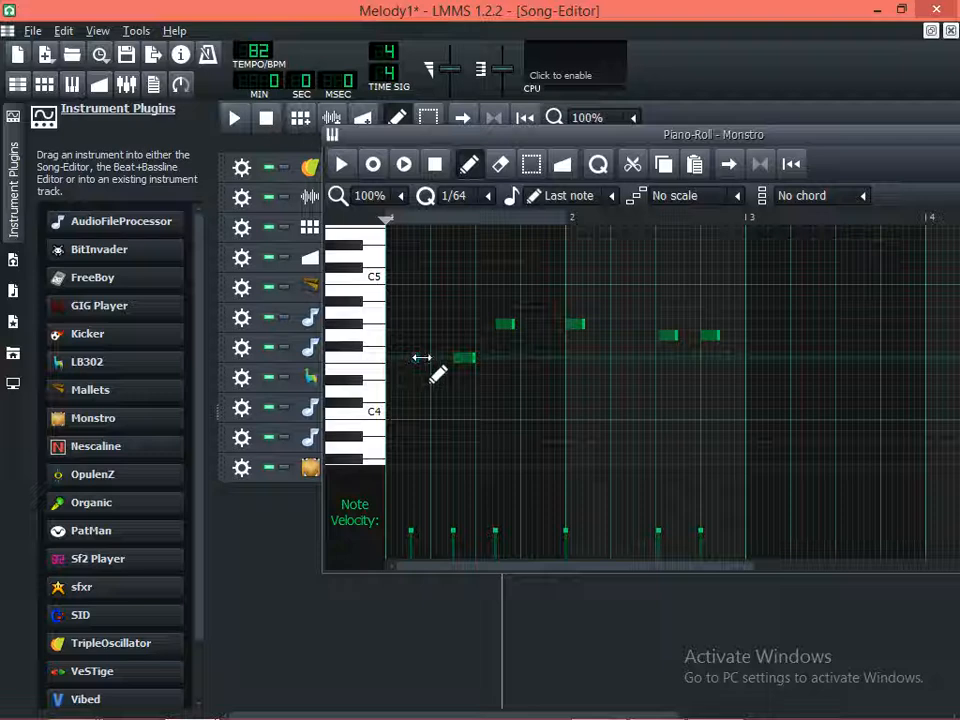
key(space)
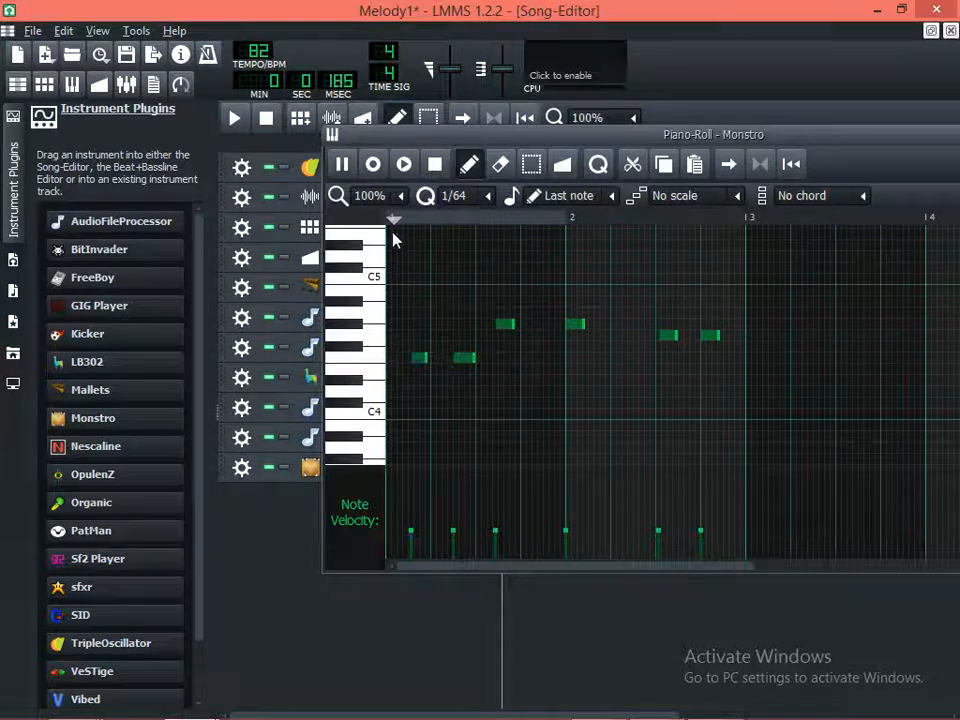
key(space)
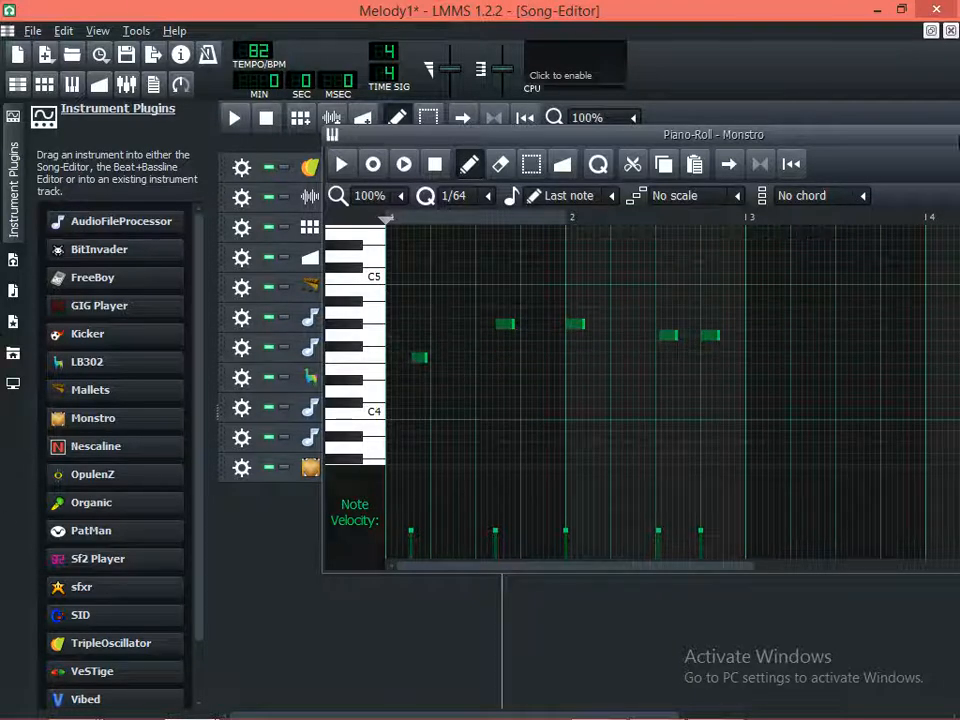
Maximize the Monstro piano roll and play the start of the pattern
drag(812, 137, 594, 162)
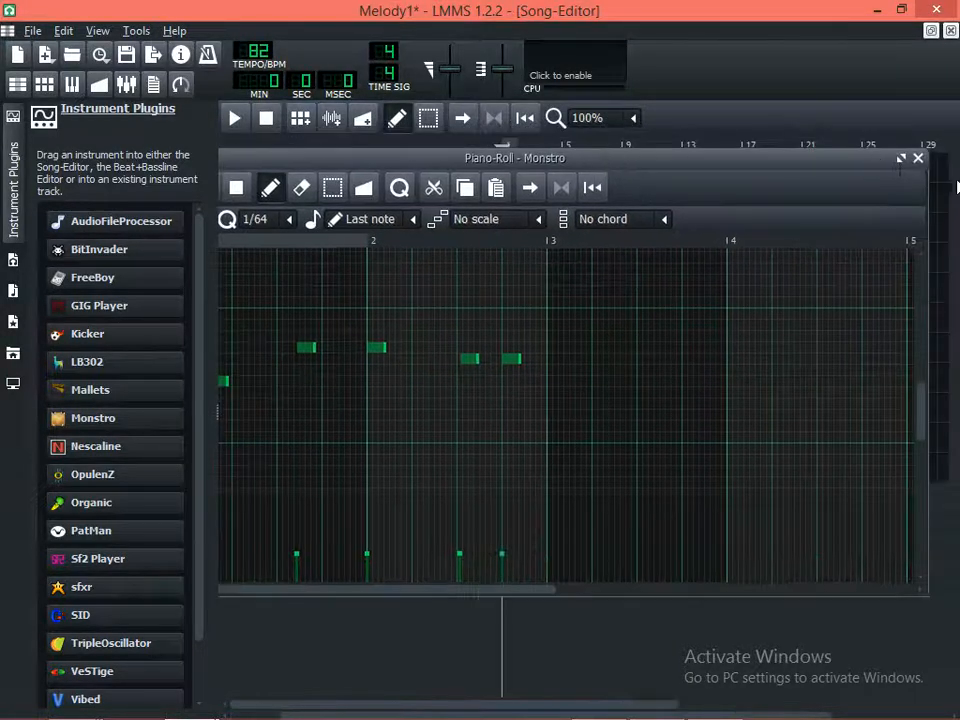
click(899, 160)
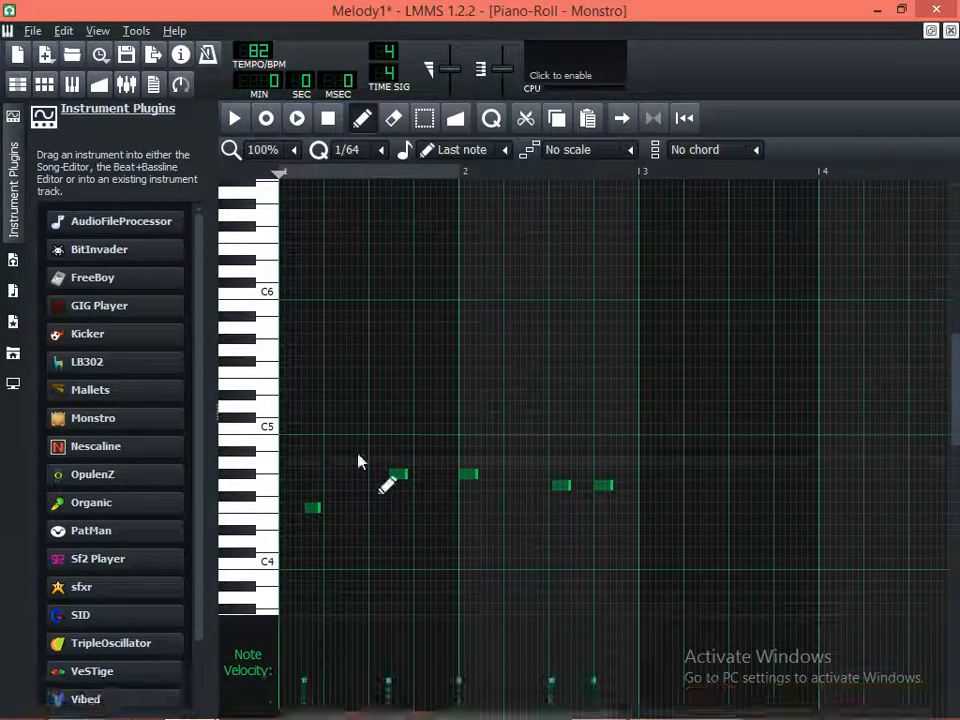
key(space)
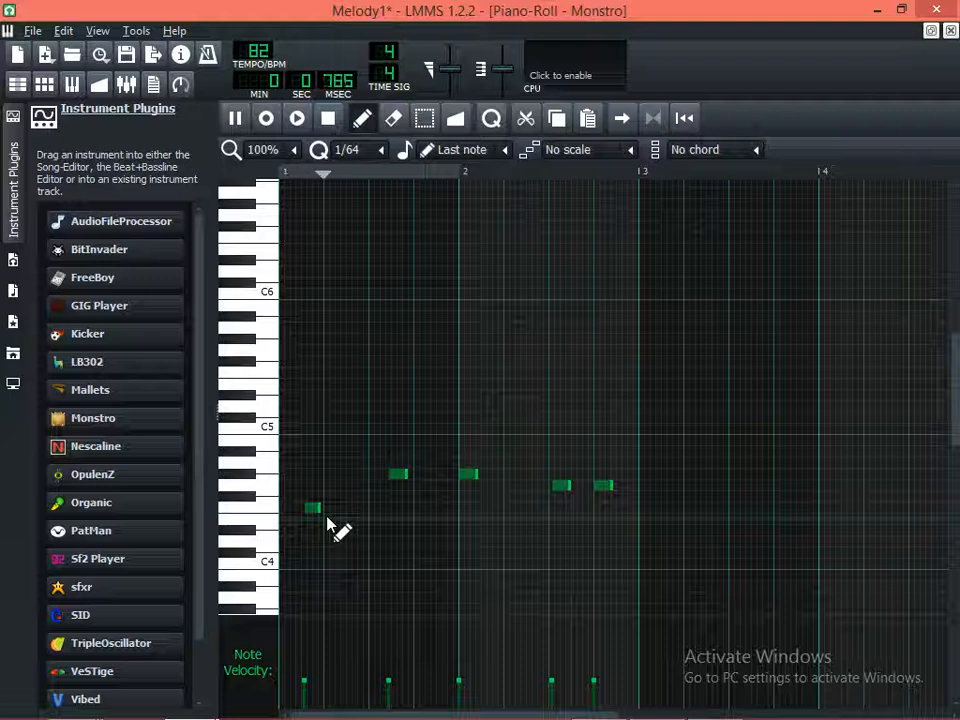
key(space)
Try the F4 note slightly earlier in bar 1, compare its timing with playback, and move it back
click(312, 509)
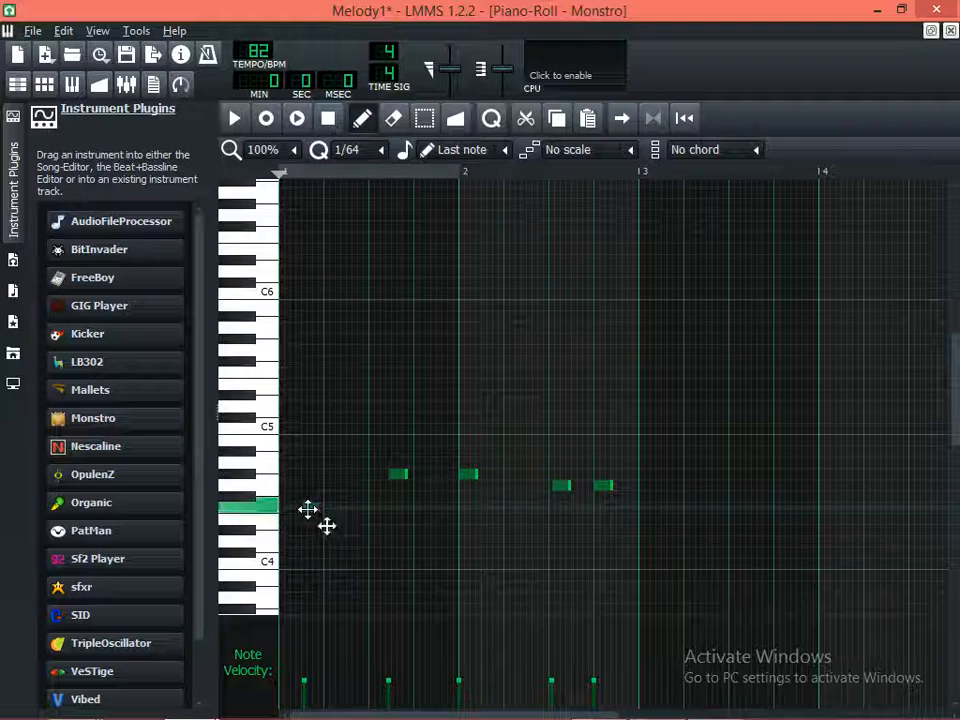
key(space)
key(space)
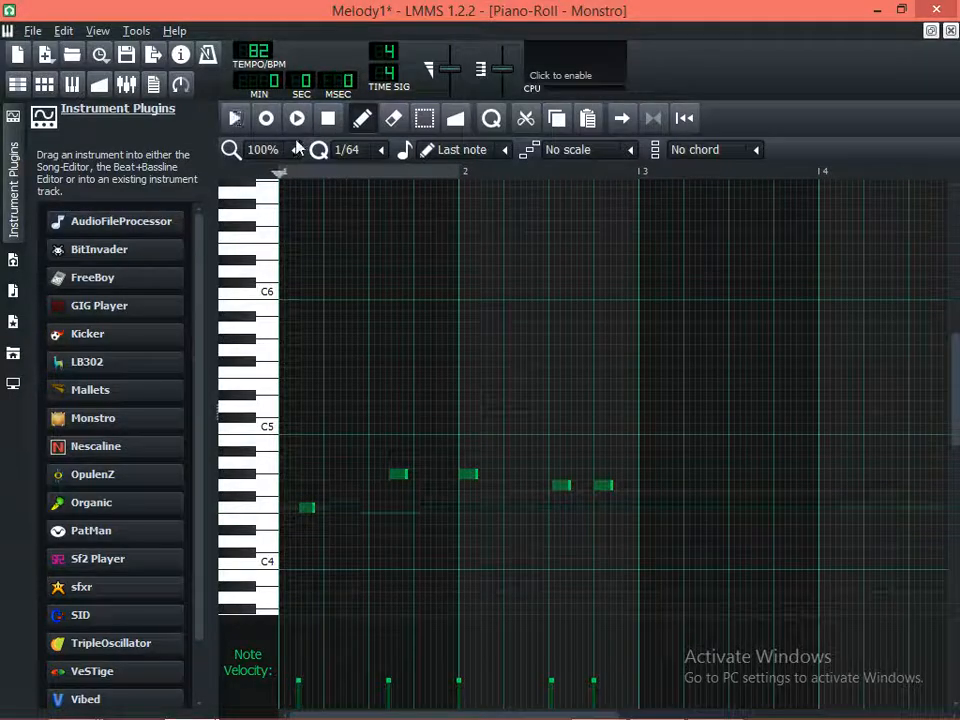
click(297, 119)
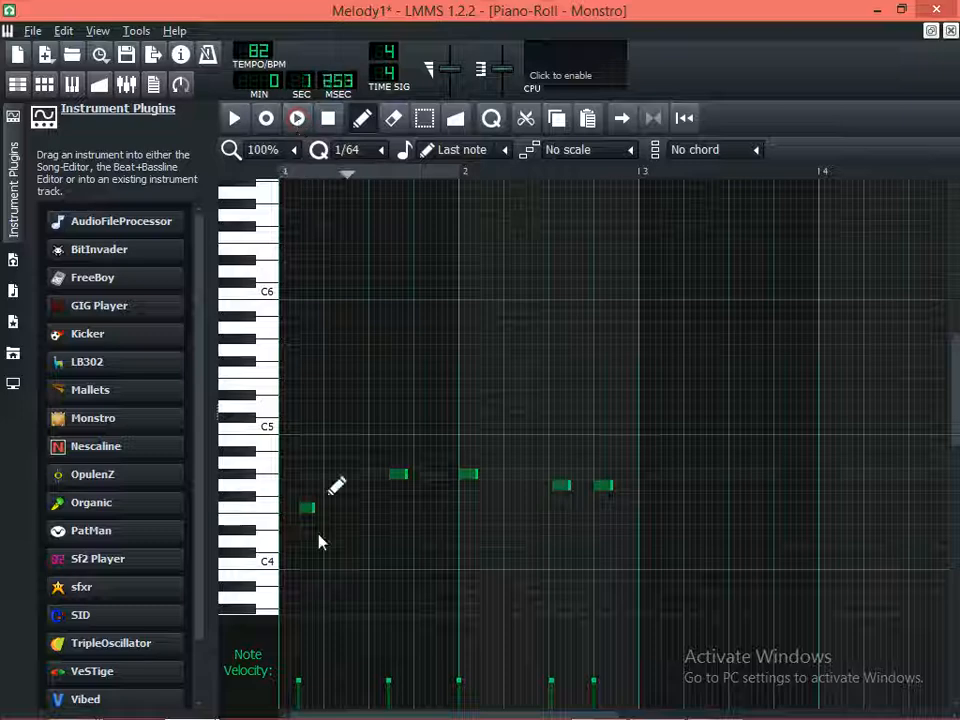
key(space)
drag(307, 508, 313, 508)
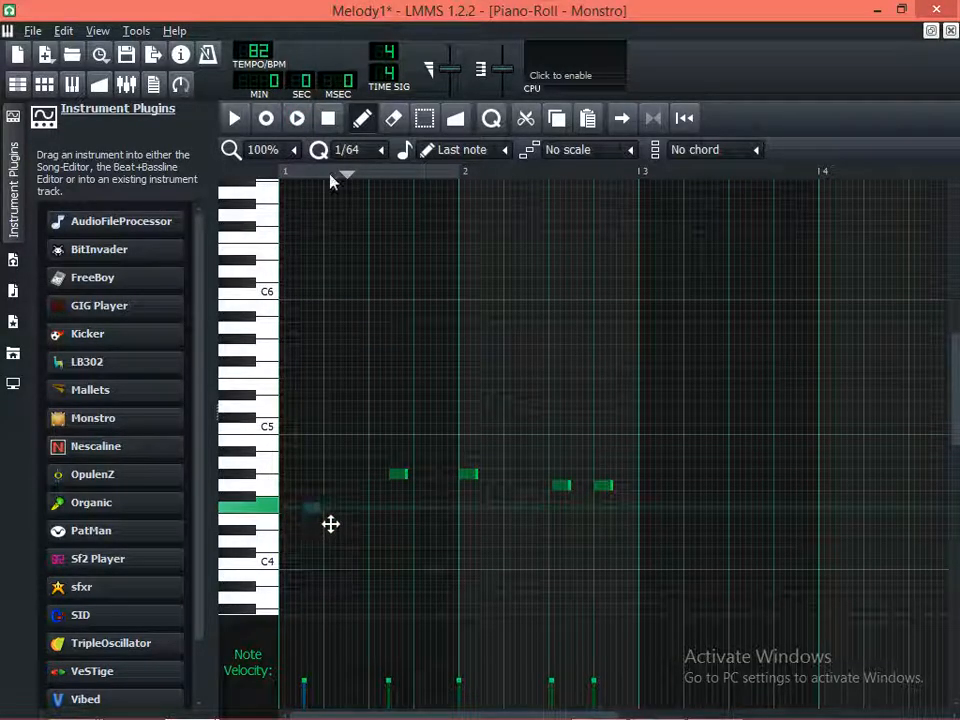
click(298, 119)
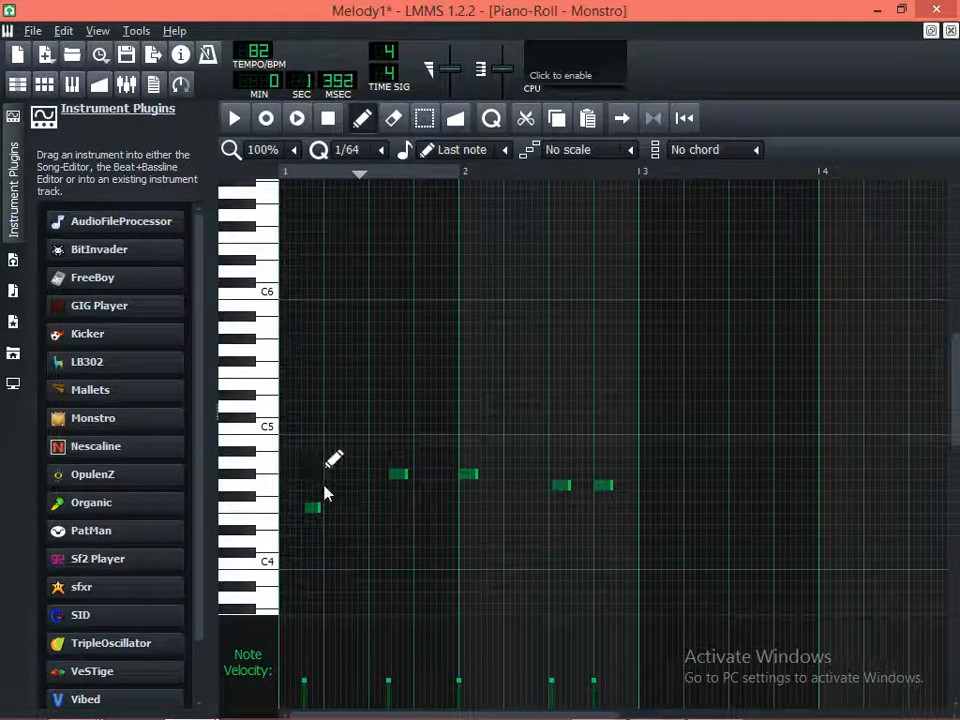
key(space)
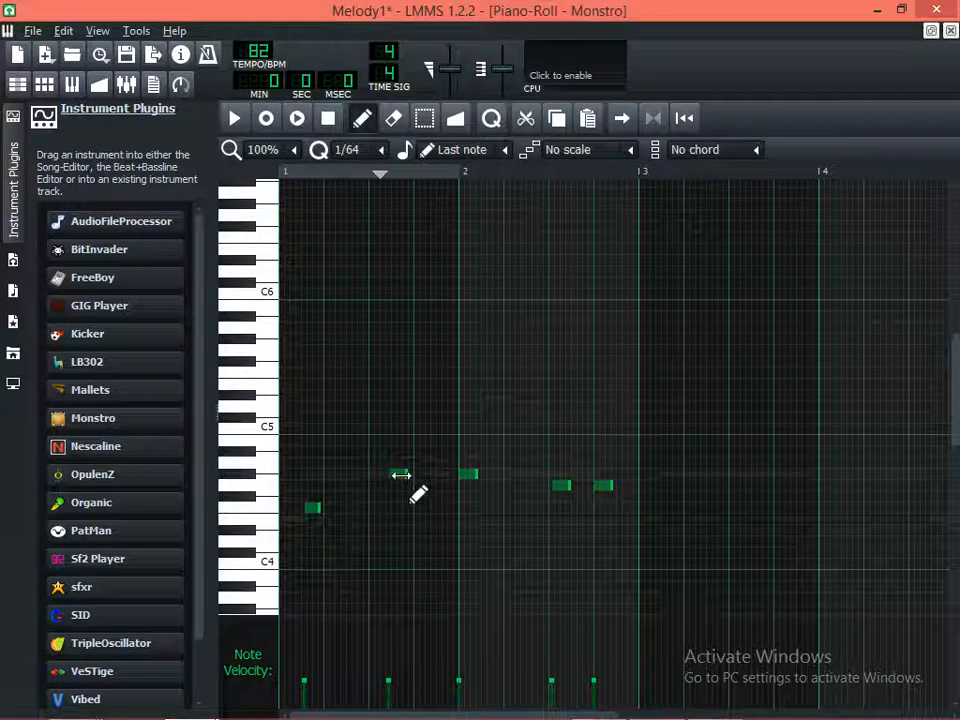
Add a second short F4 note halfway between beats 2 and 3 of bar 1 and play the pattern
click(349, 508)
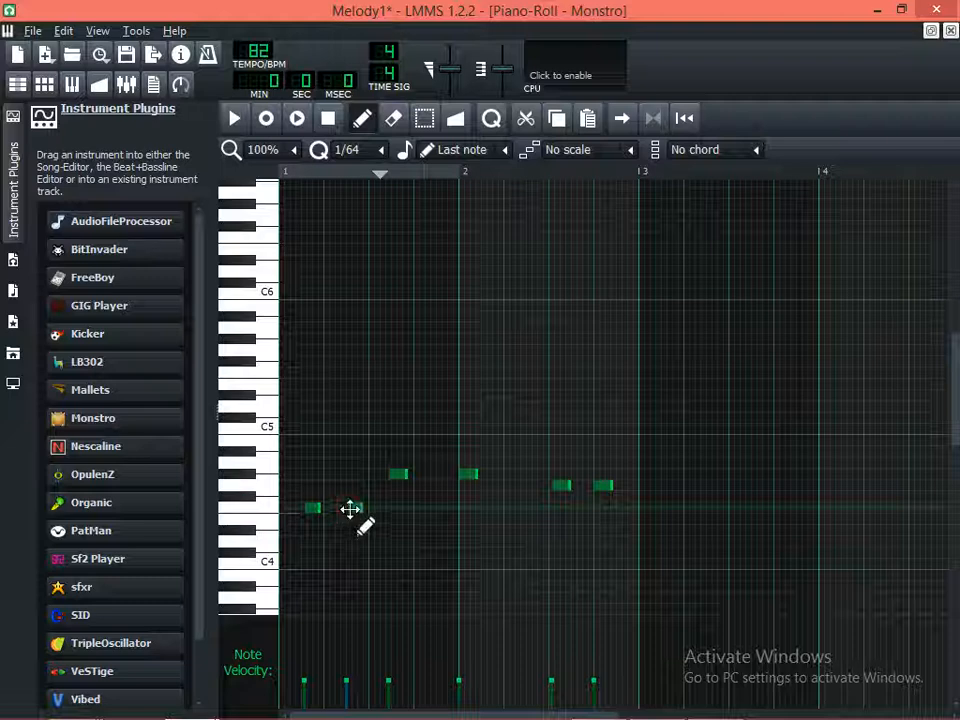
click(296, 118)
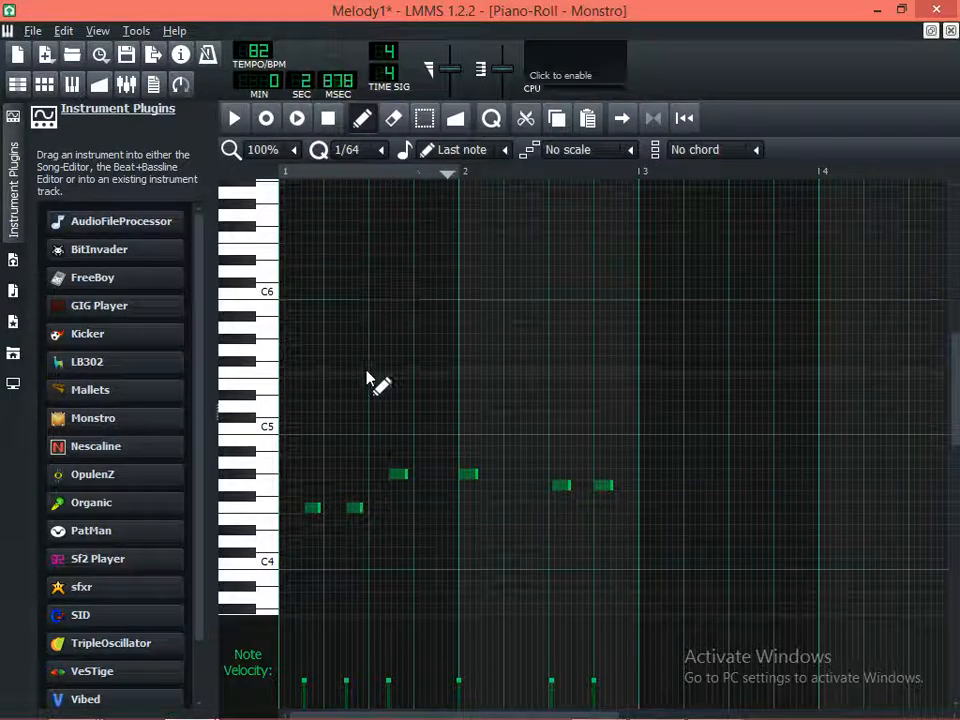
key(space)
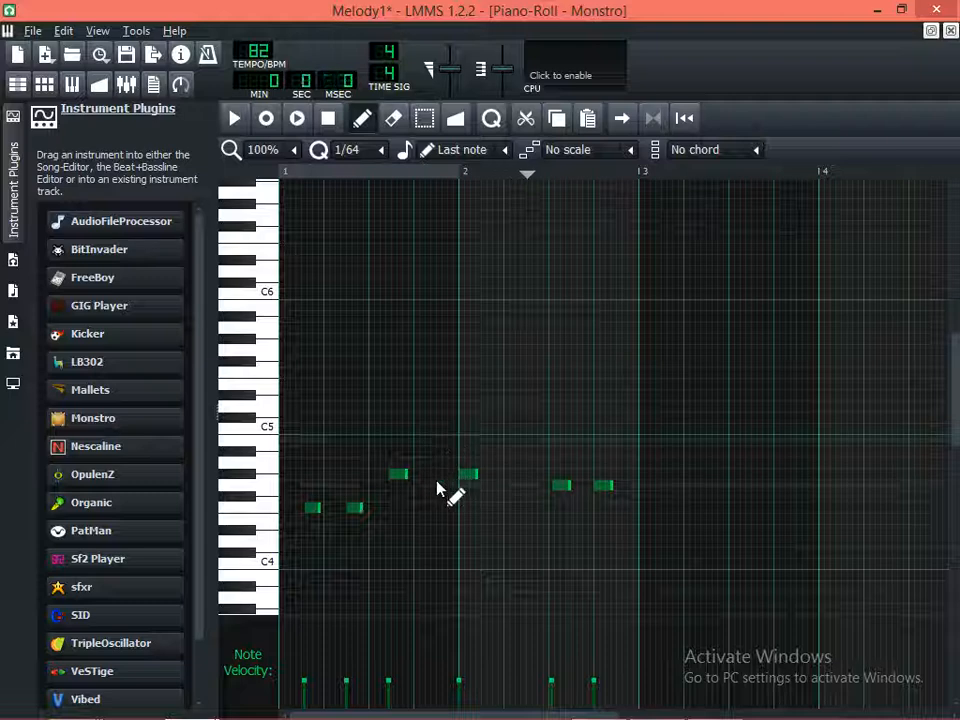
Try the first G#4 note at beat 4 of bar 1 with playback, and return it to halfway between beats 3 and 4
drag(400, 474, 424, 474)
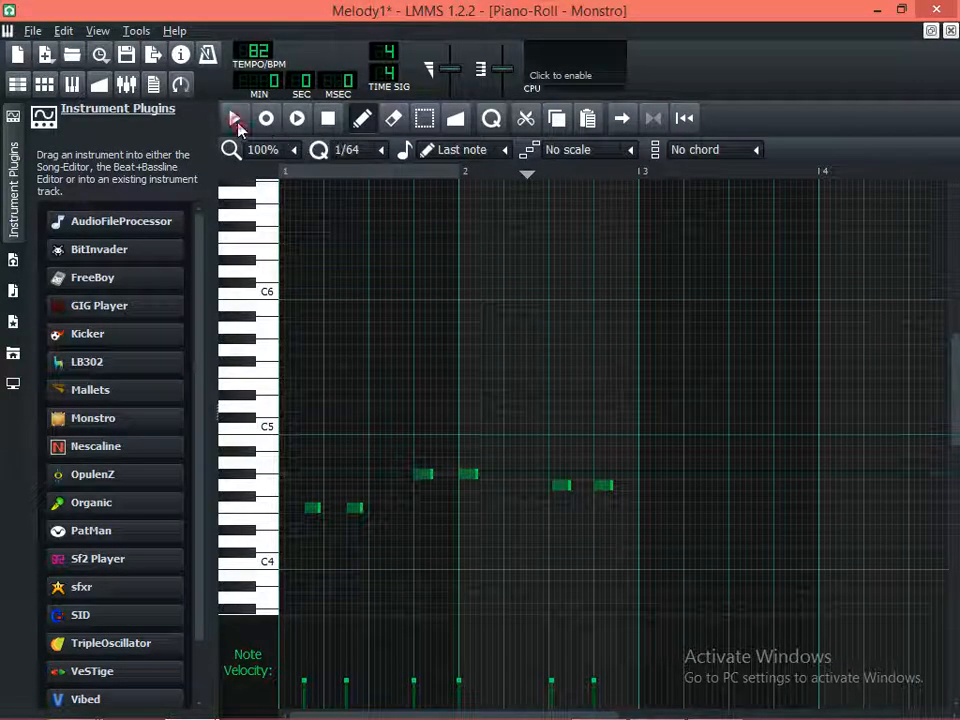
click(236, 118)
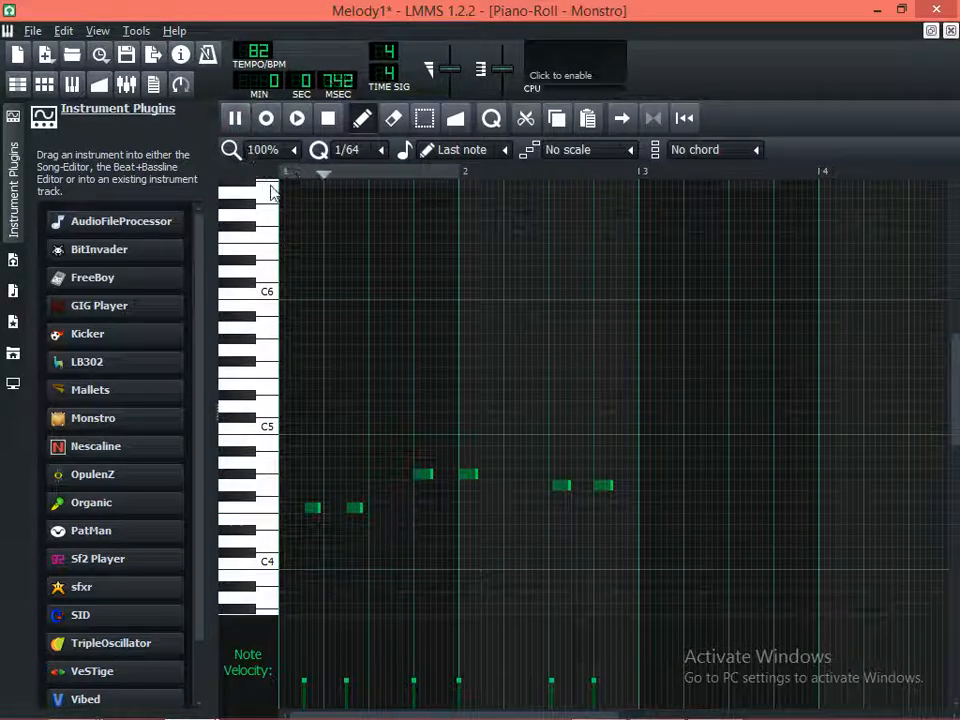
key(space)
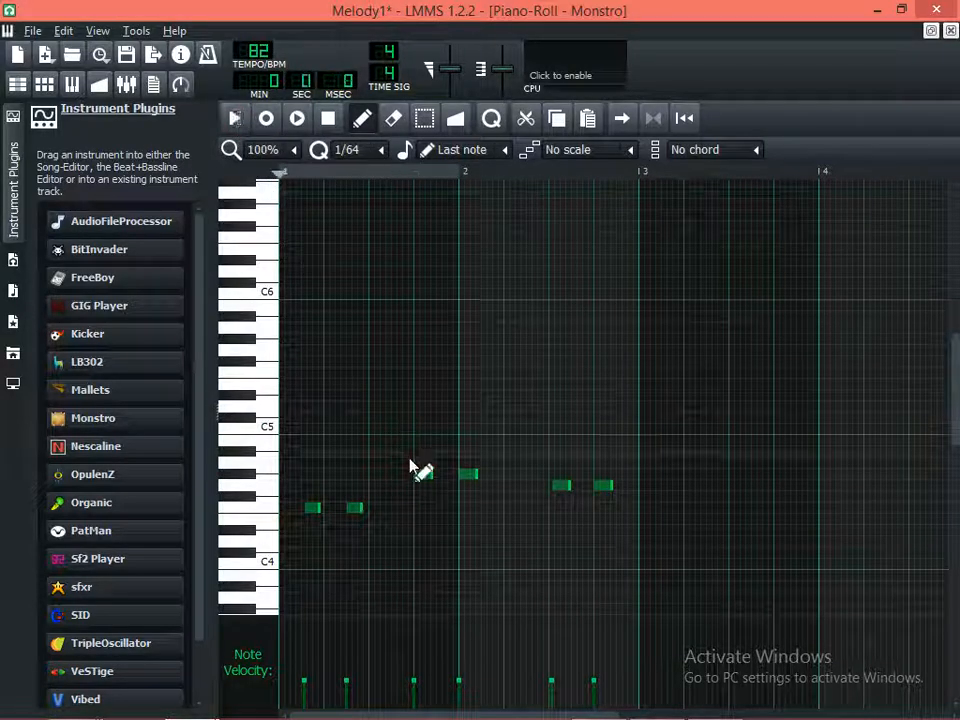
drag(405, 475, 393, 475)
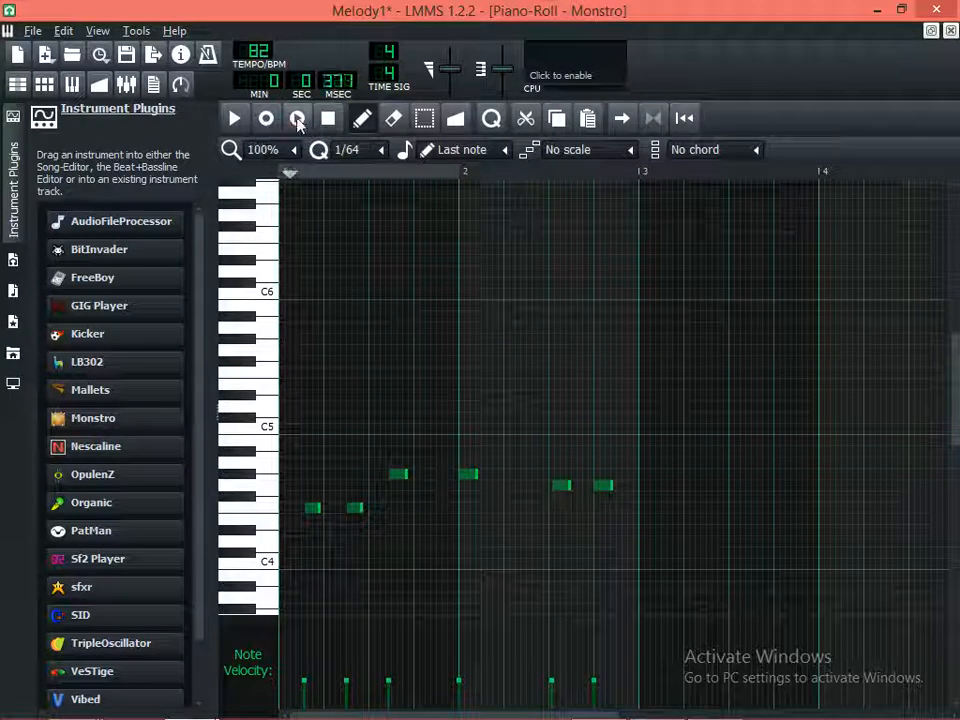
Play the pattern and move the second G#4 note from the start of bar 2 to just after beat 4 of bar 1
click(234, 118)
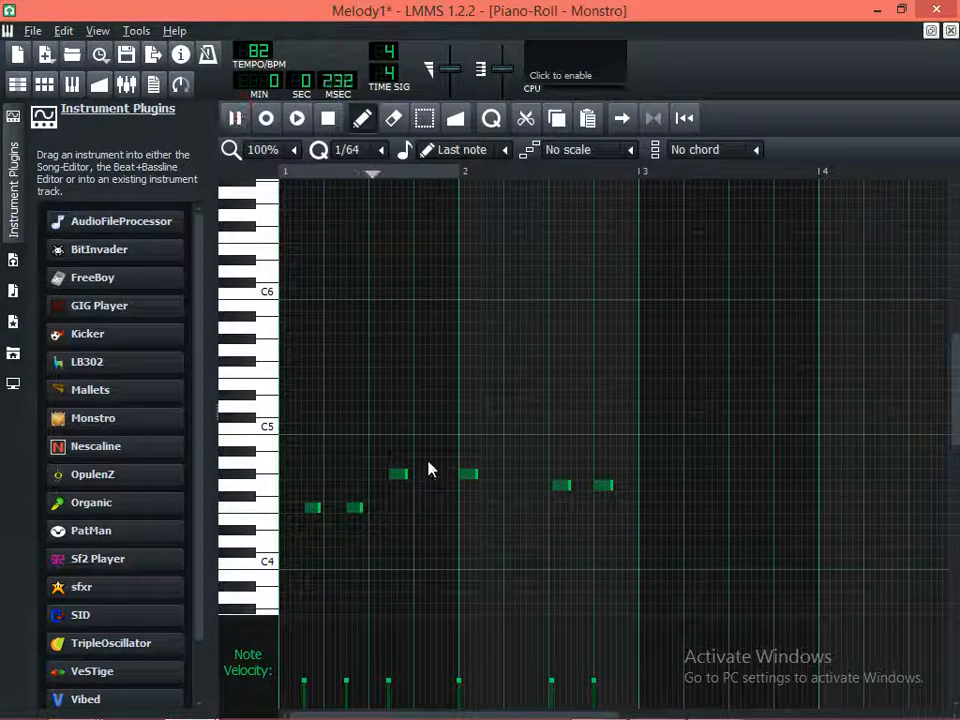
key(space)
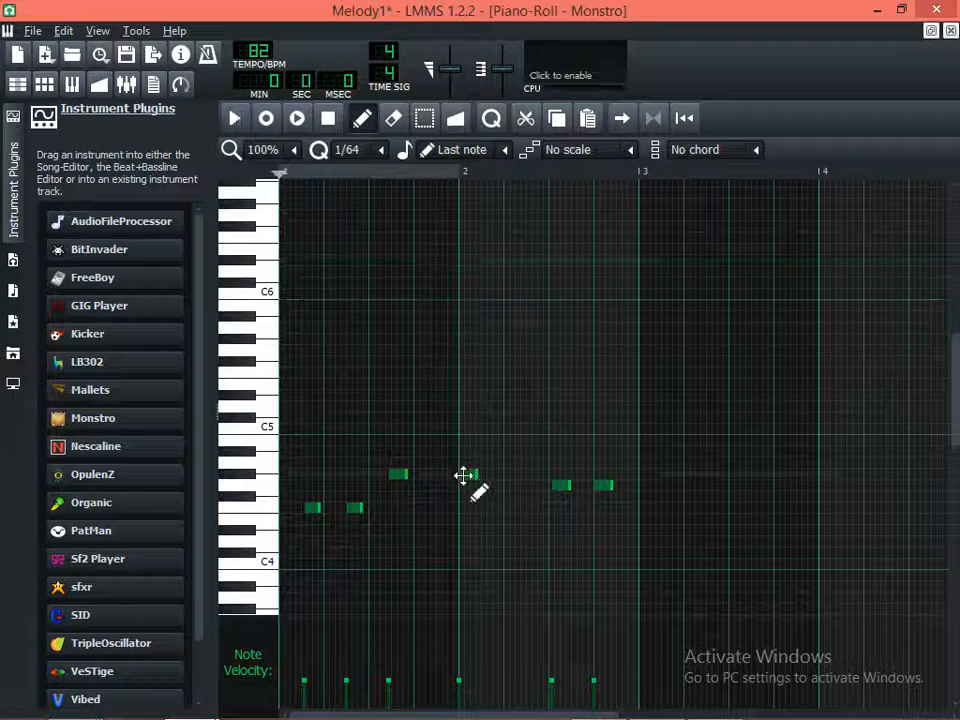
drag(463, 475, 429, 475)
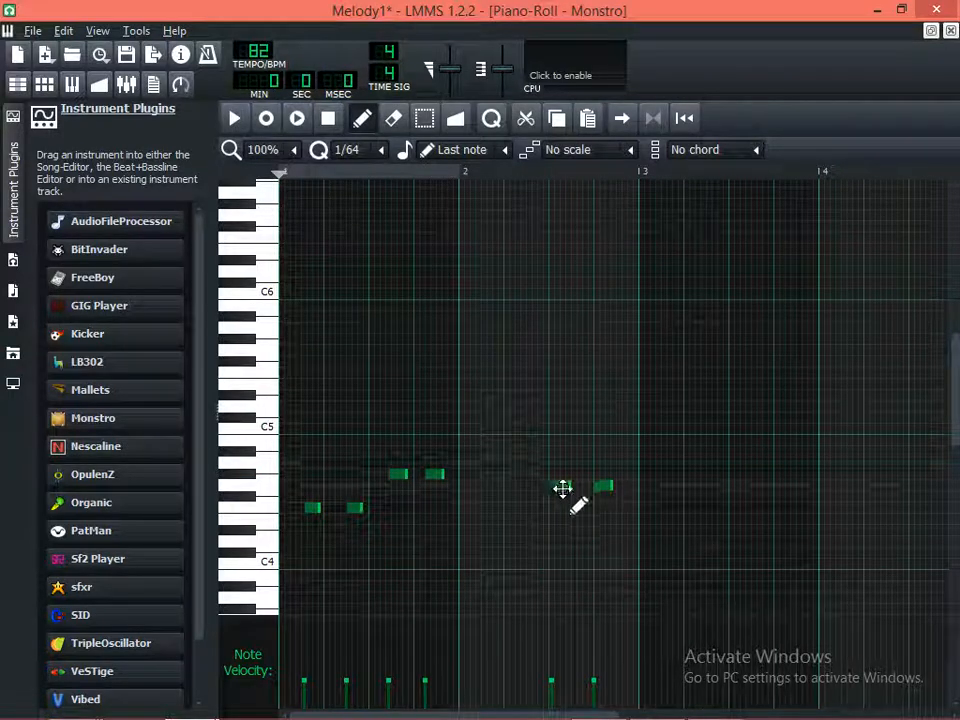
Move bar 2's two G4 notes to about halfway between beats 1 and 2 and between beats 2 and 3, and play the pattern
drag(557, 487, 483, 490)
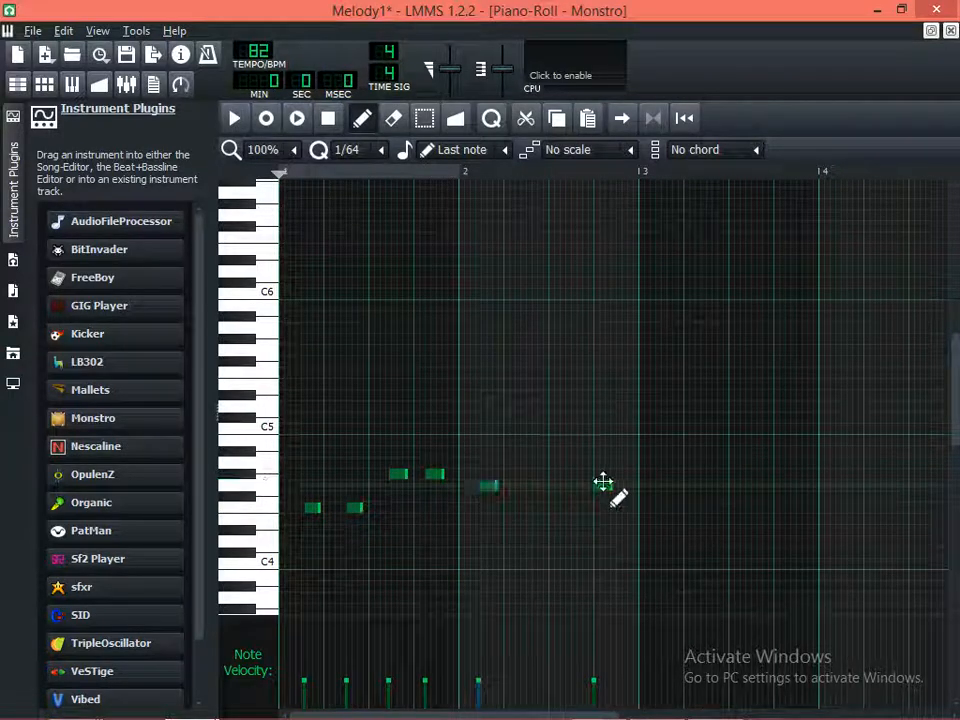
drag(606, 487, 538, 487)
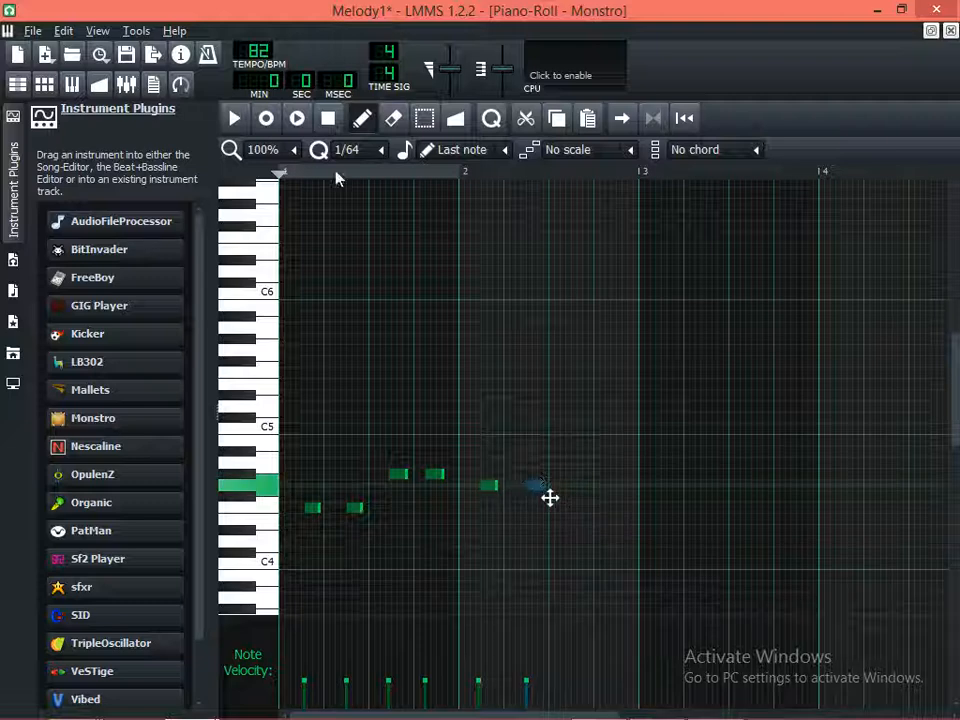
click(236, 120)
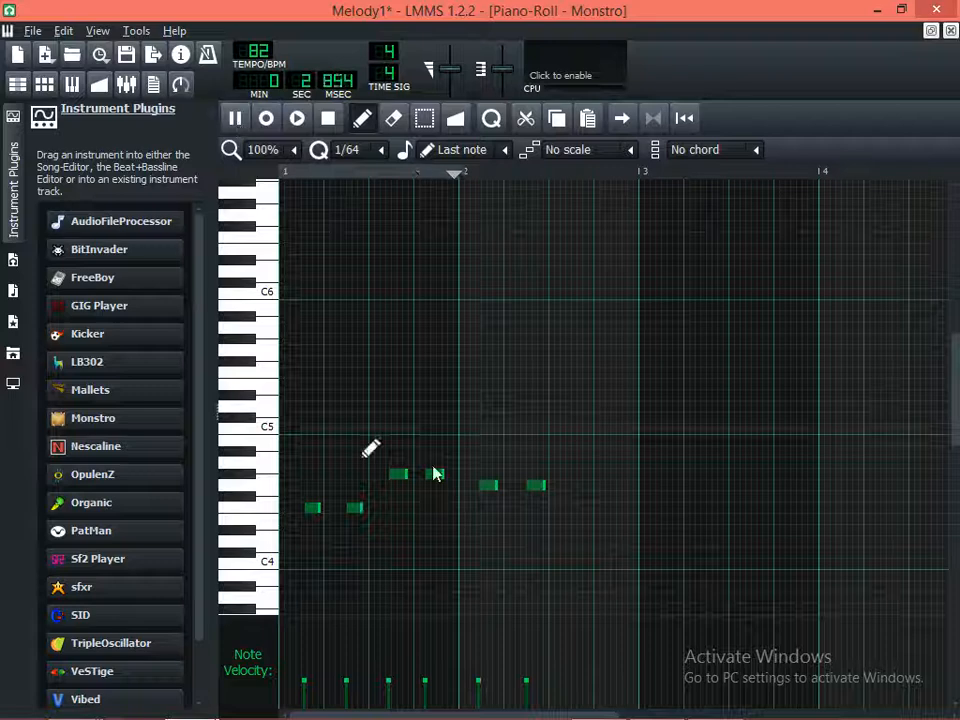
key(space)
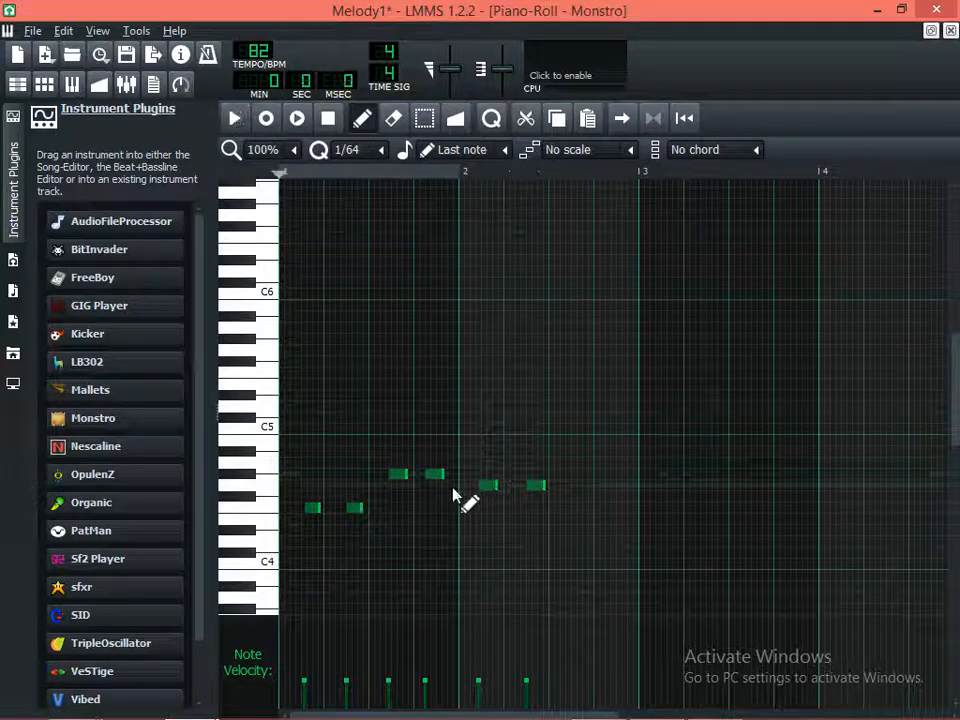
click(232, 120)
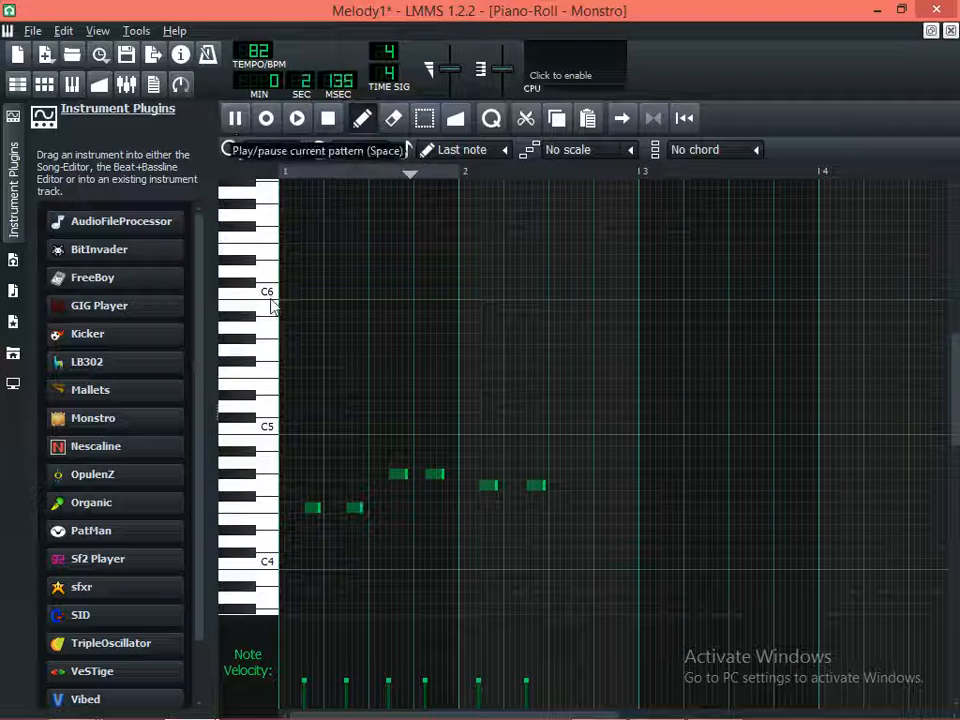
key(space)
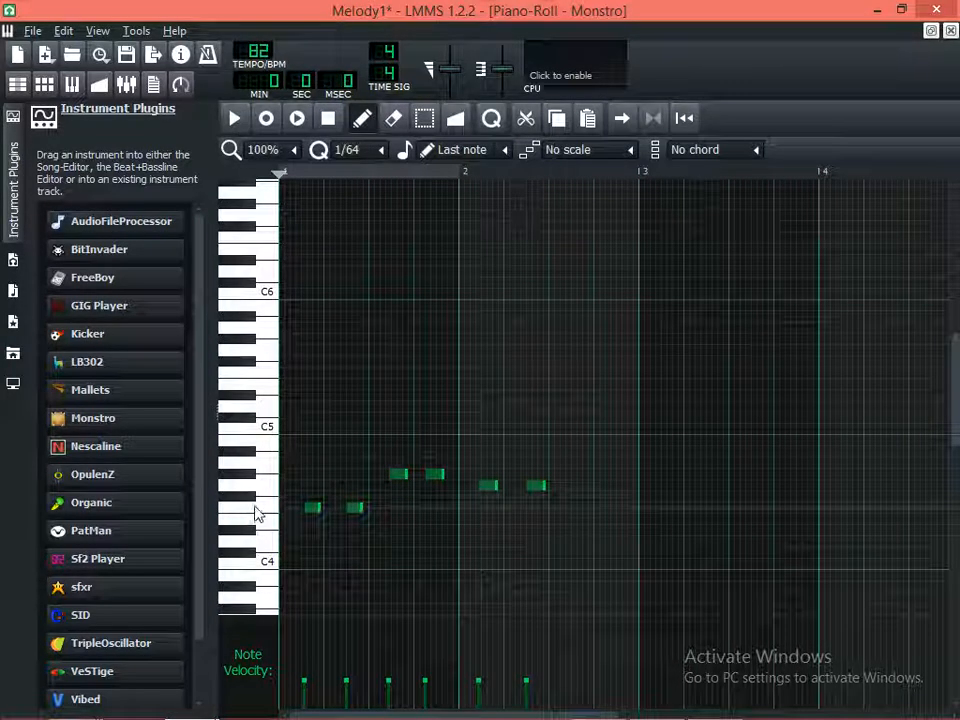
Audition the F4 and G4 keys and lower both G#4 notes in bar 1 to G4
click(260, 513)
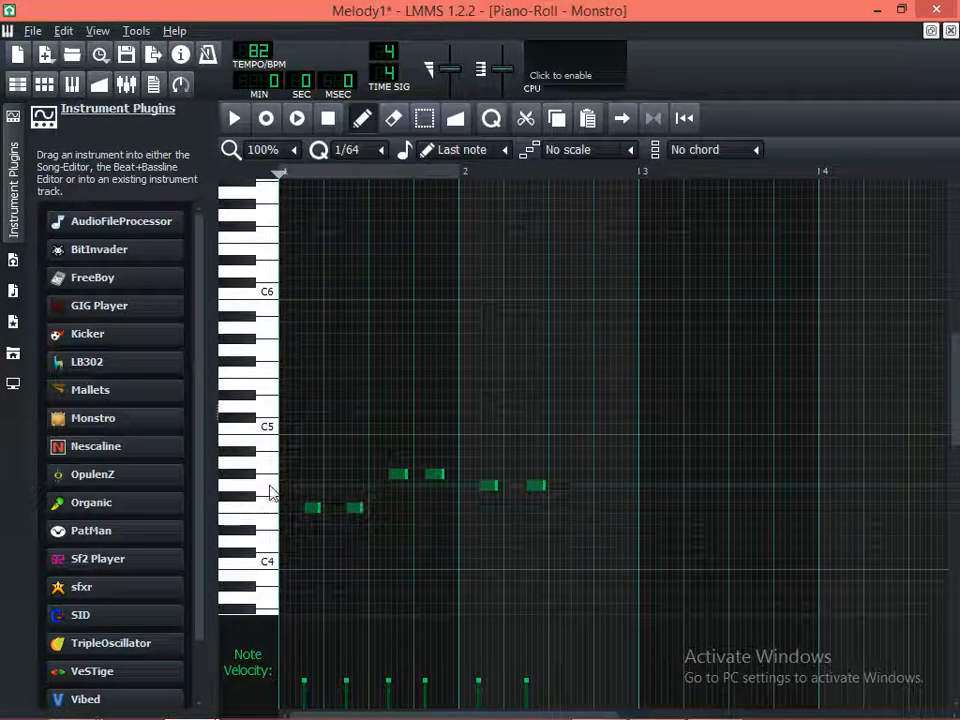
click(270, 488)
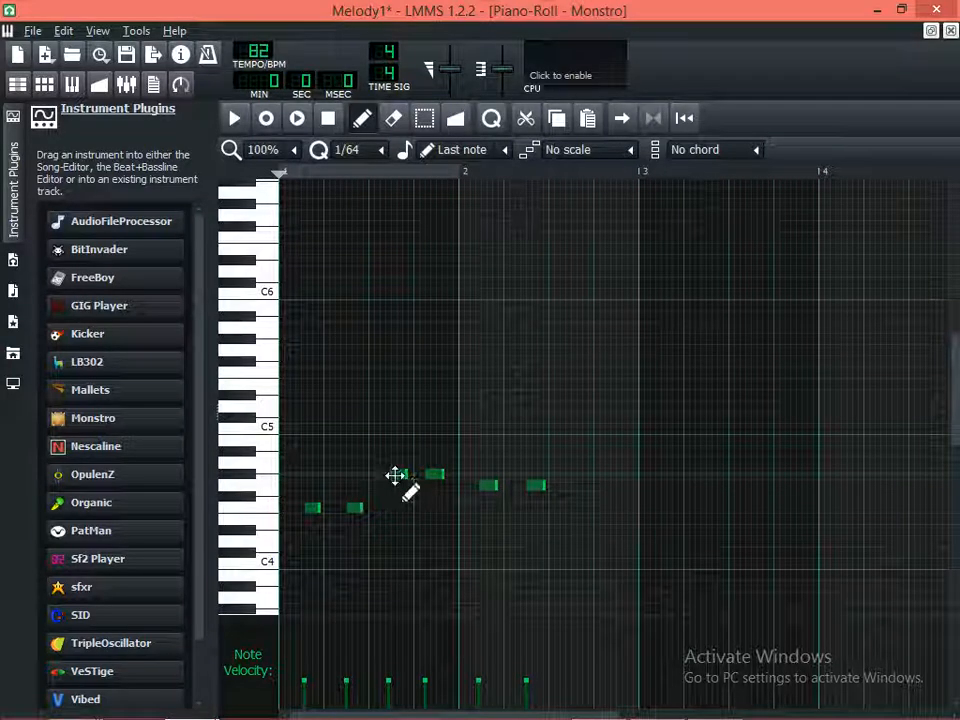
click(396, 475)
drag(395, 475, 397, 486)
click(435, 485)
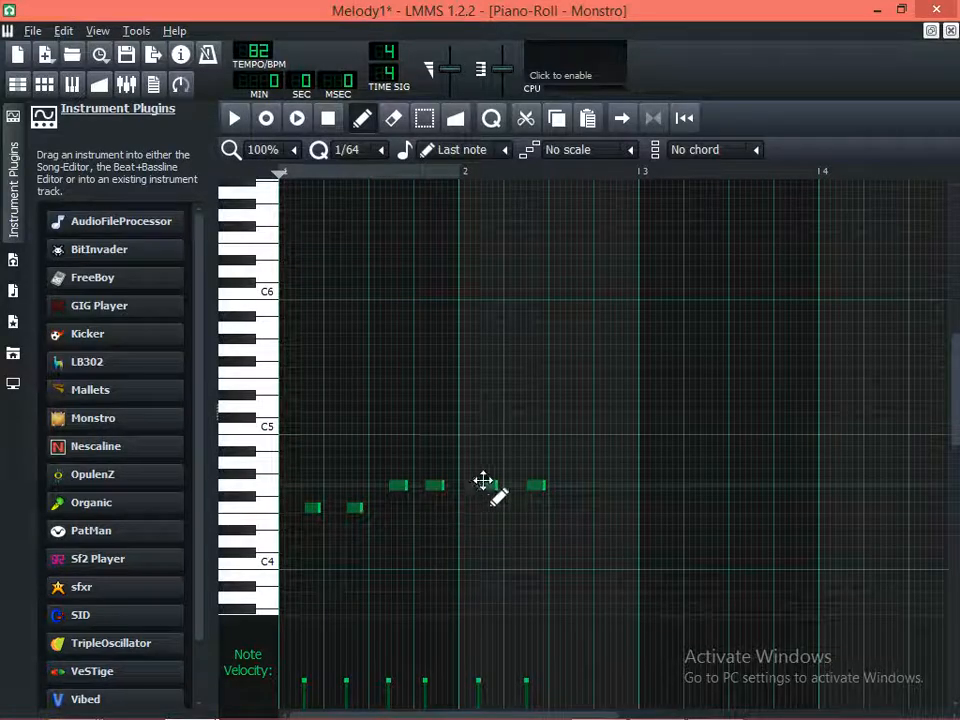
Raise both G4 notes in bar 2 to A4 and audition the piano keys around F4 to A4
drag(483, 481, 484, 463)
drag(533, 487, 529, 464)
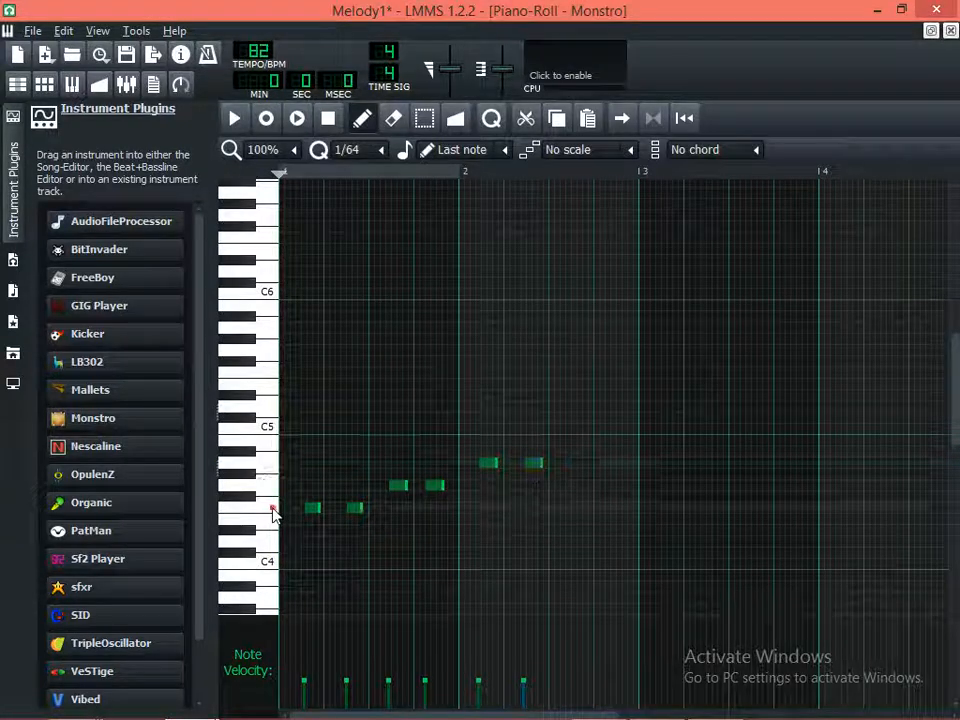
click(273, 485)
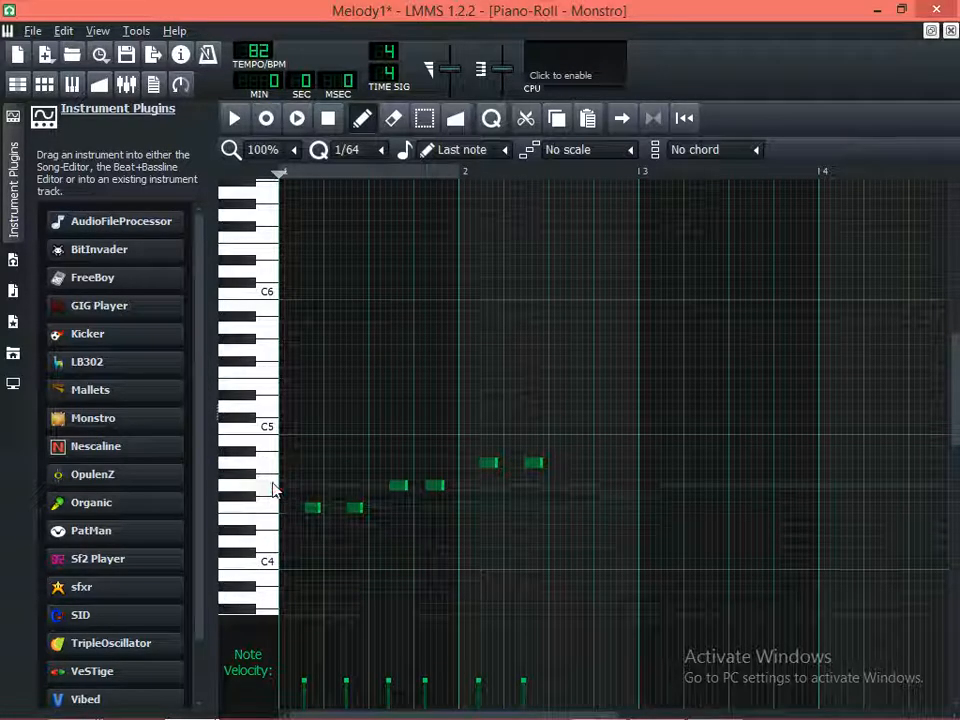
click(273, 463)
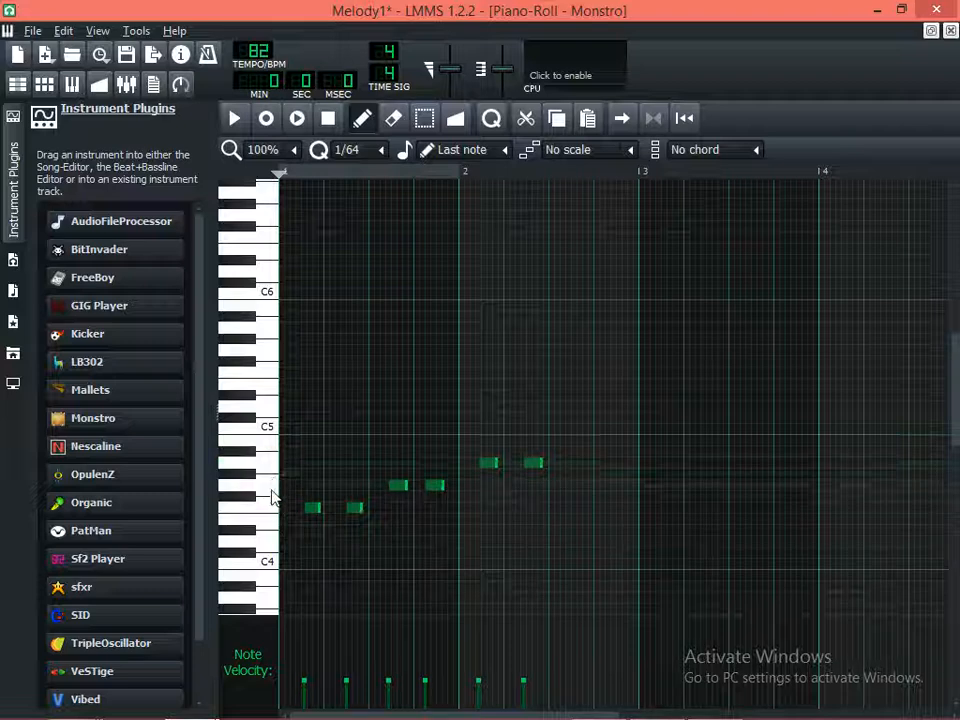
click(273, 497)
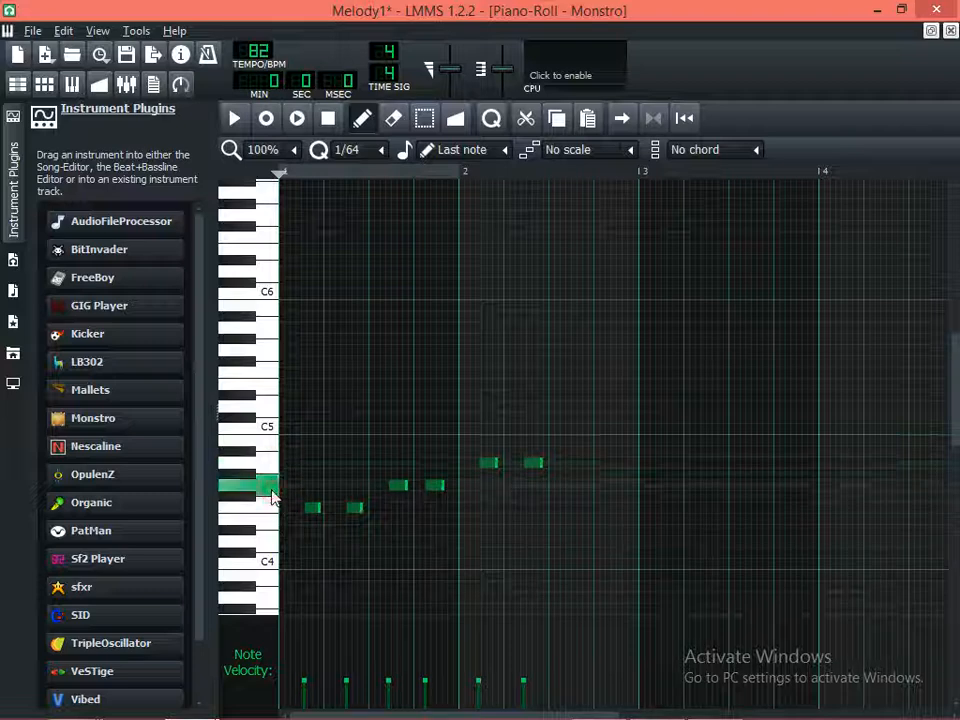
Add two short G4 notes just after beats 3 and 4 of bar 2 and play the pattern
click(561, 486)
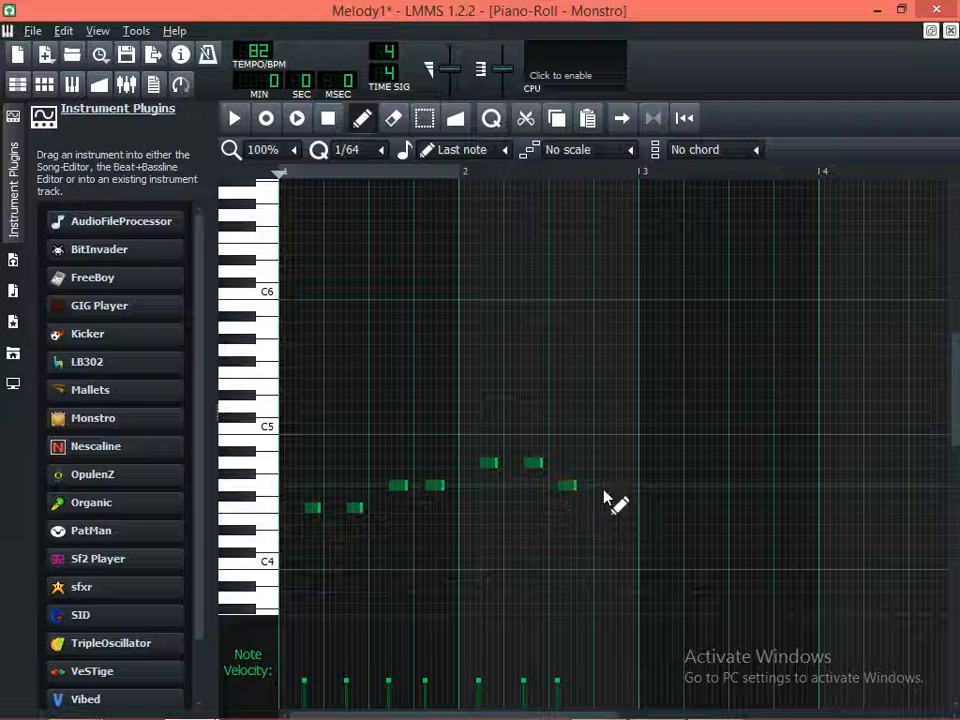
key(space)
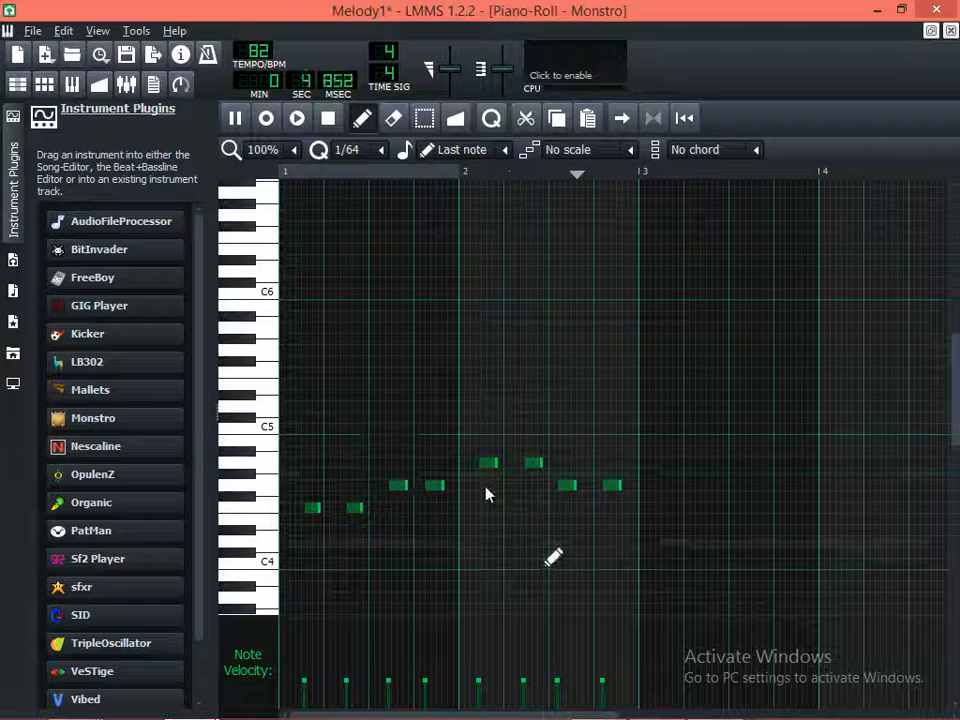
key(space)
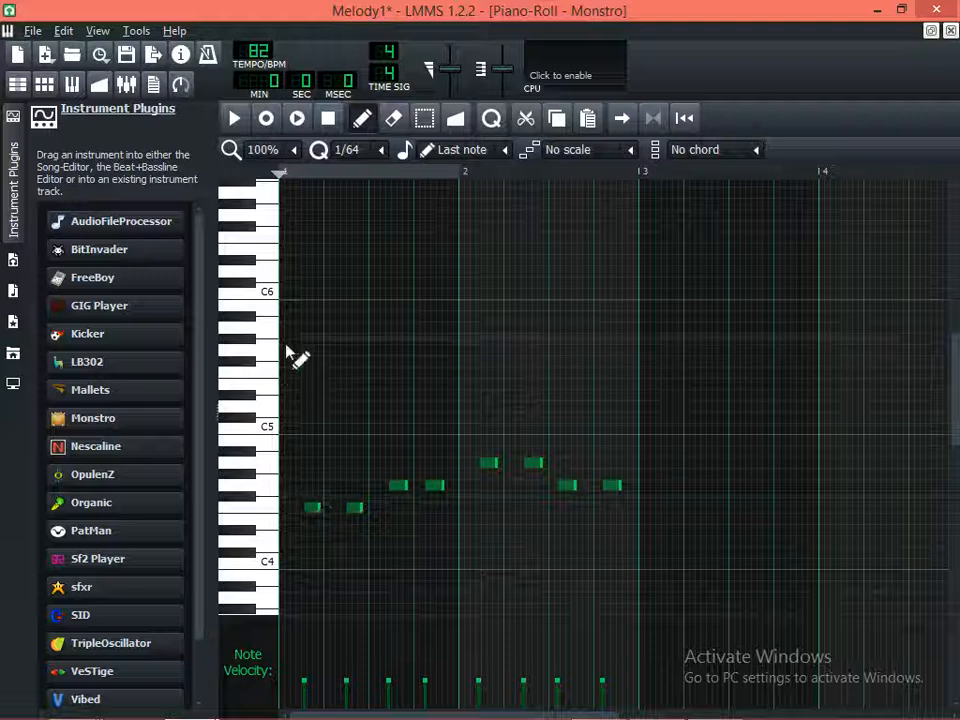
Play the pattern, move the second F4 note in bar 1 slightly later, and check its timing with playback
key(space)
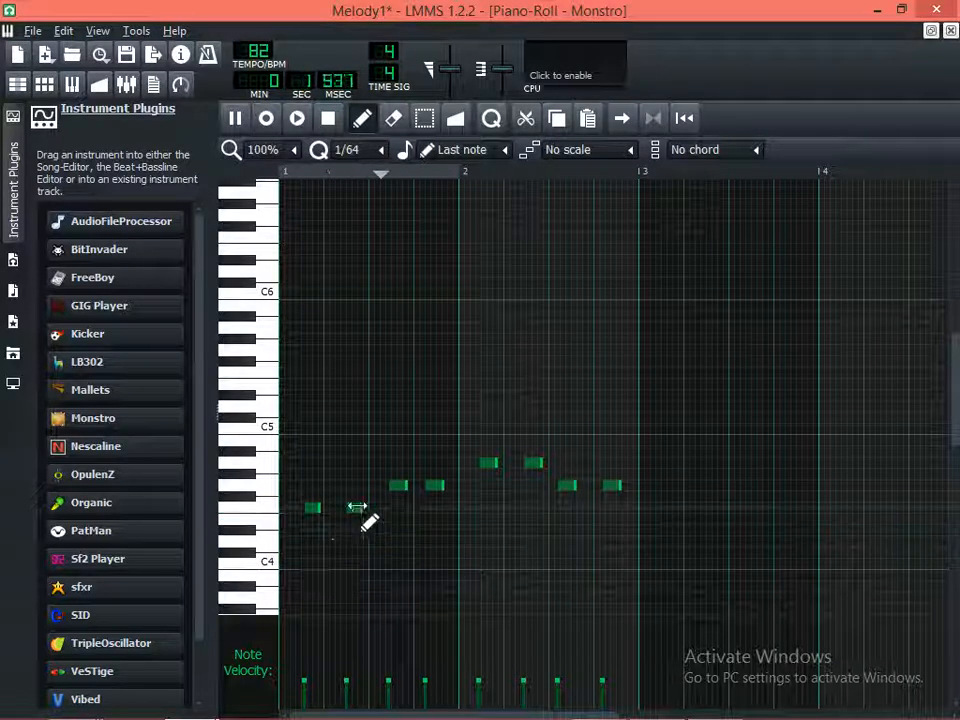
key(space)
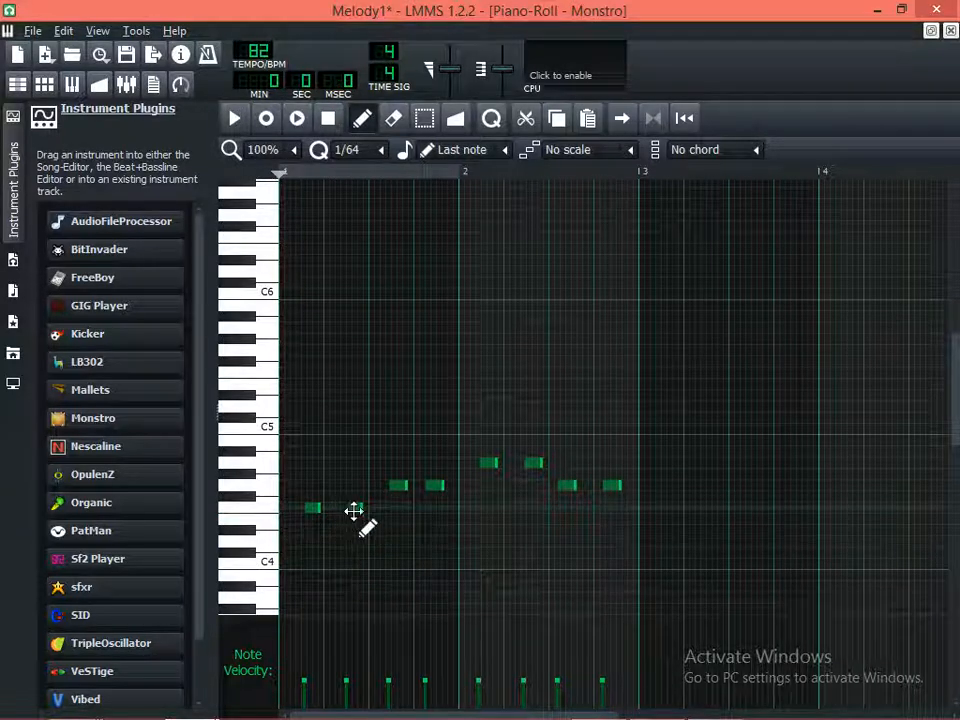
click(351, 509)
drag(353, 509, 358, 509)
key(space)
key(space)
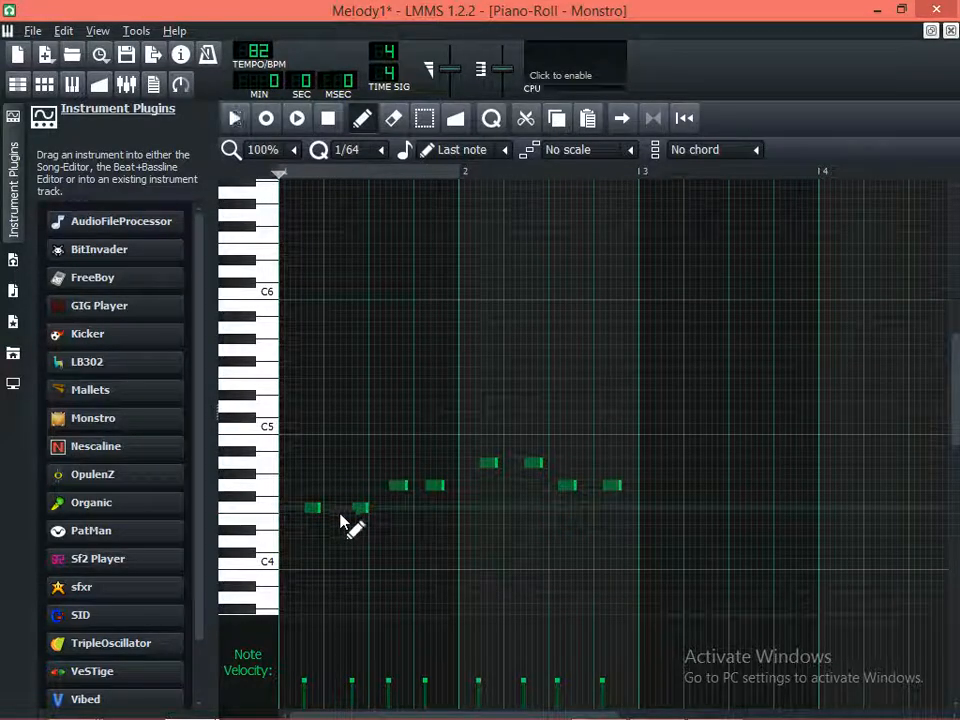
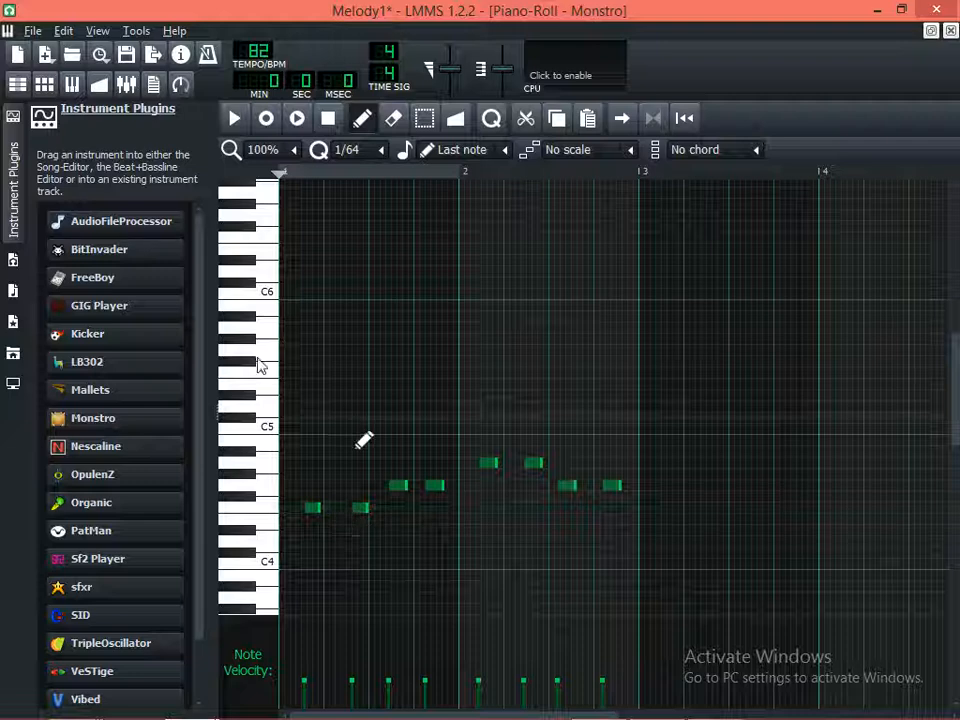
Try the first F4 note in bar 1 slightly later and check its timing with repeated playback
click(229, 122)
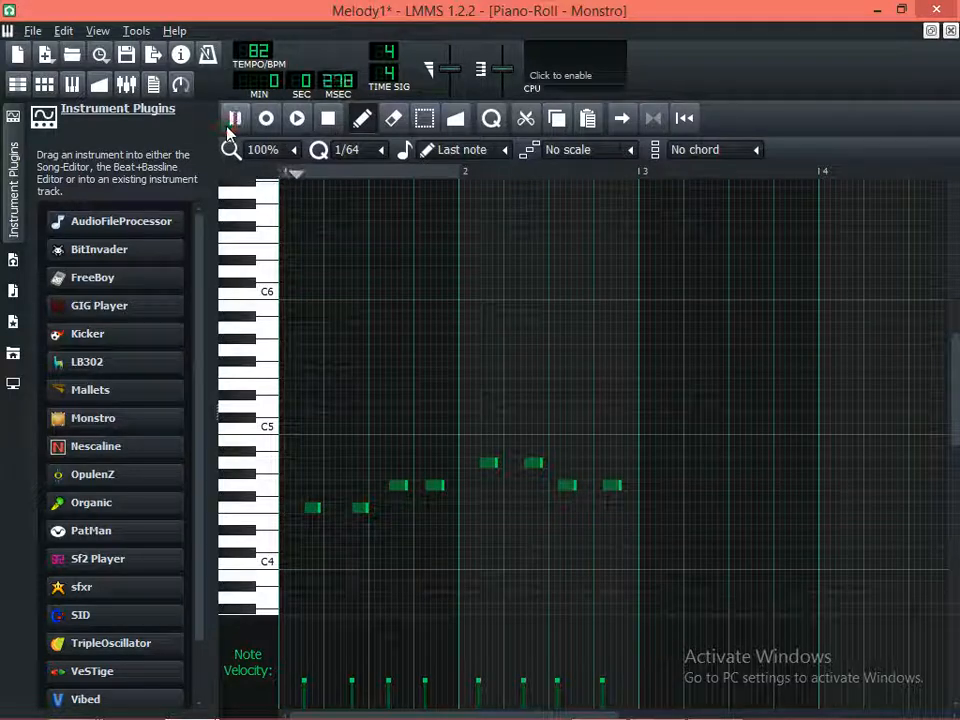
key(space)
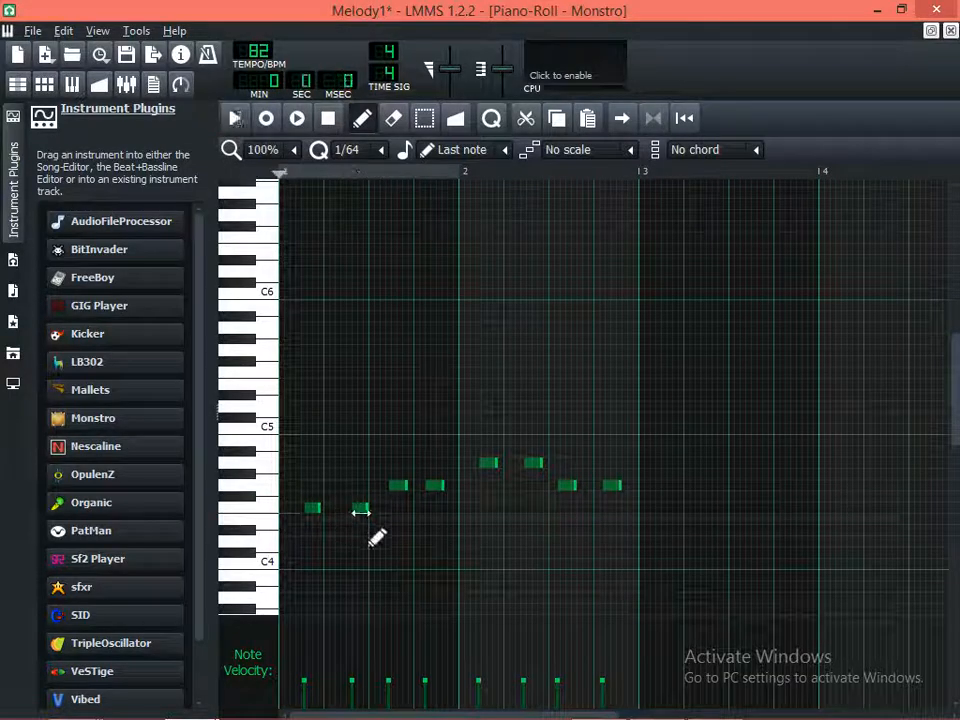
click(311, 510)
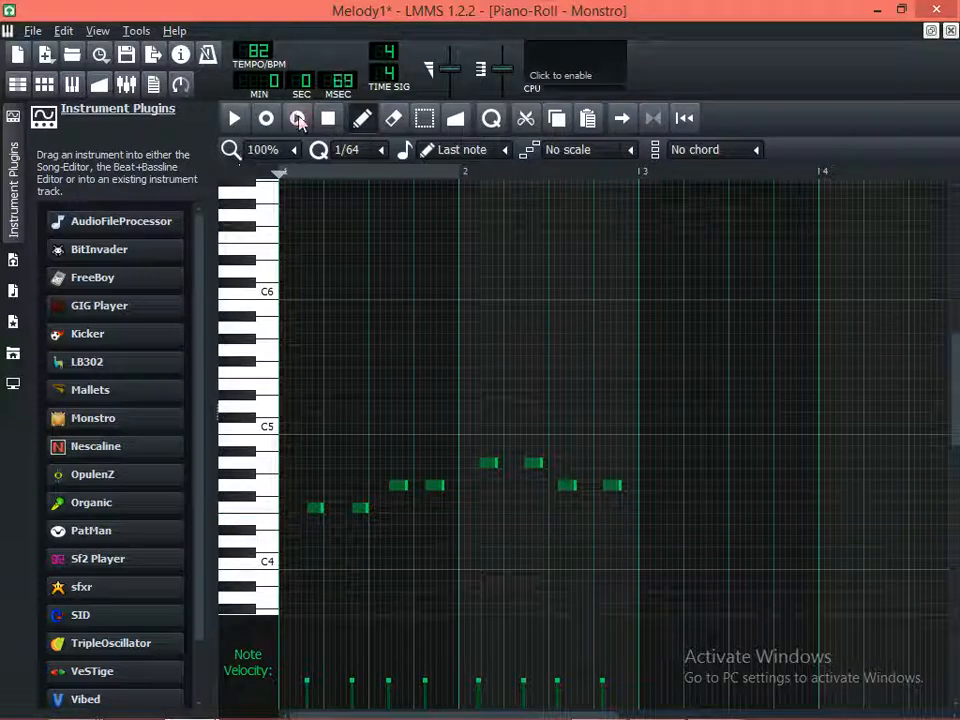
key(space)
click(236, 119)
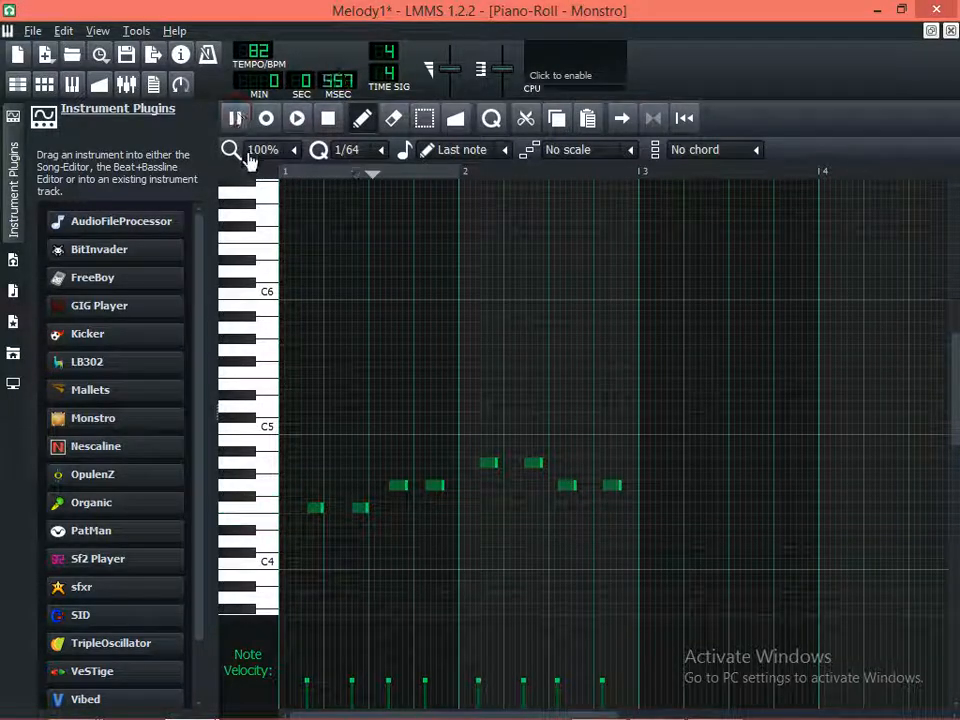
click(295, 120)
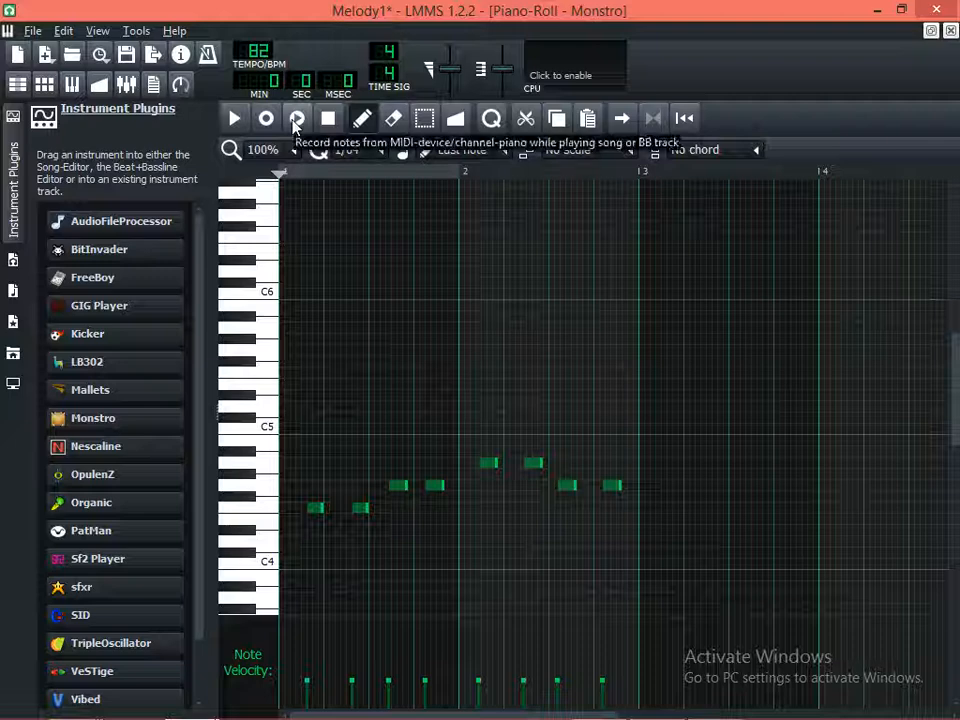
click(295, 120)
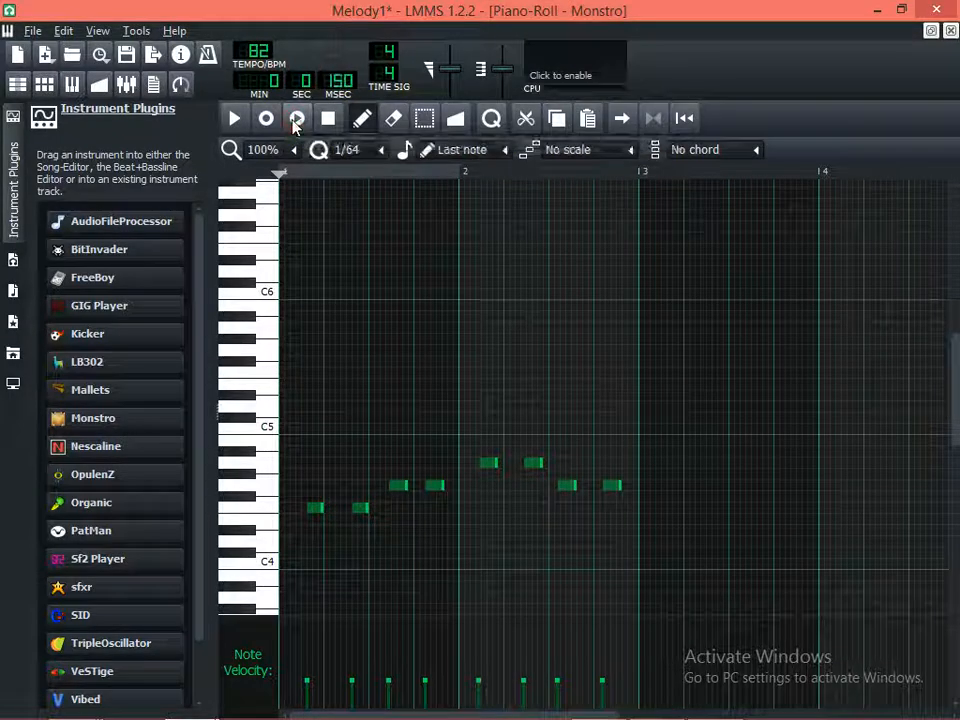
key(space)
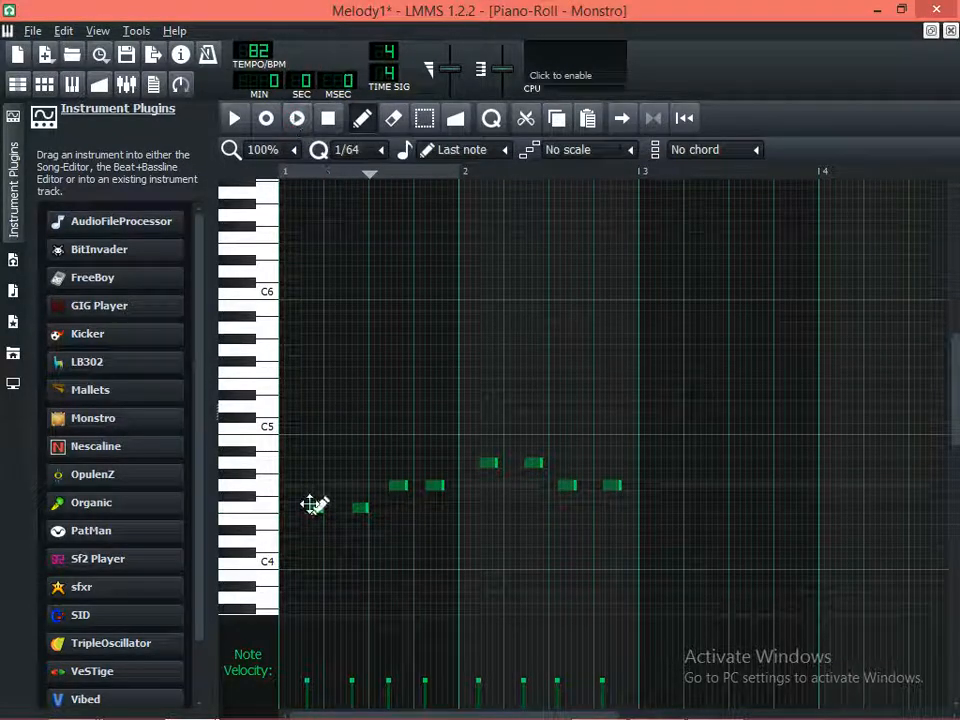
Move both F4 notes in bar 1 slightly earlier, checking the timing with playback after each shift
click(313, 510)
drag(313, 510, 324, 525)
click(296, 119)
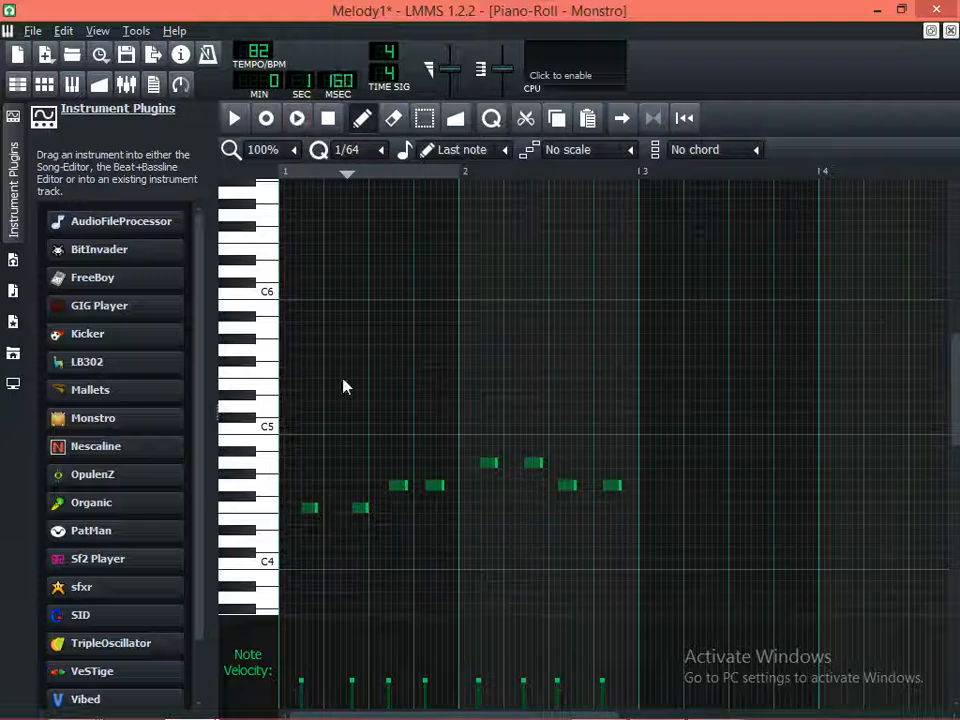
key(space)
click(357, 509)
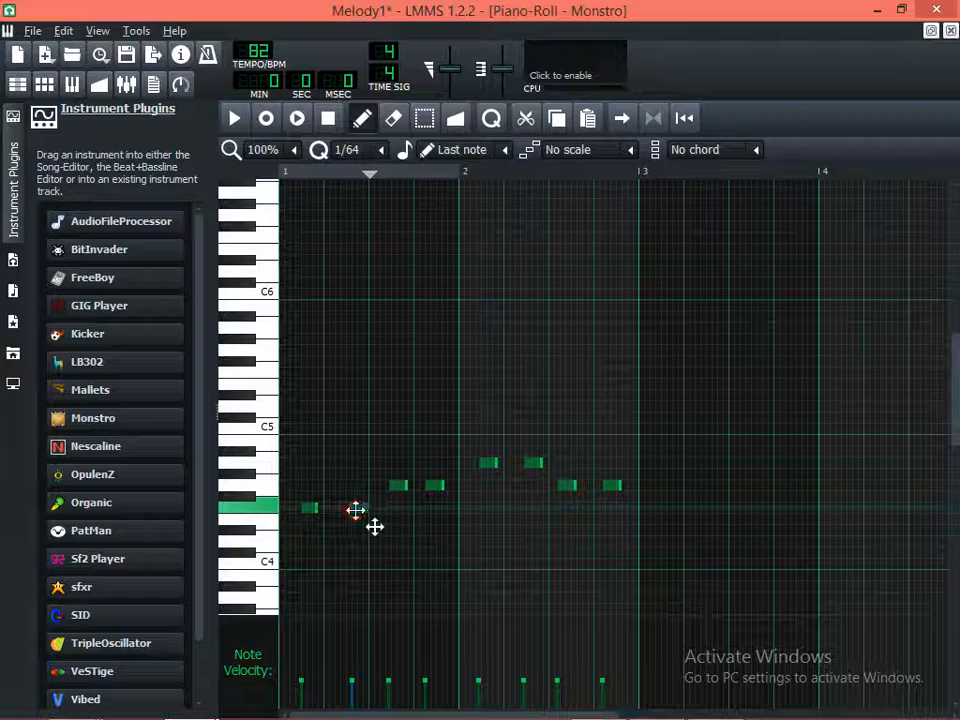
drag(369, 527, 362, 523)
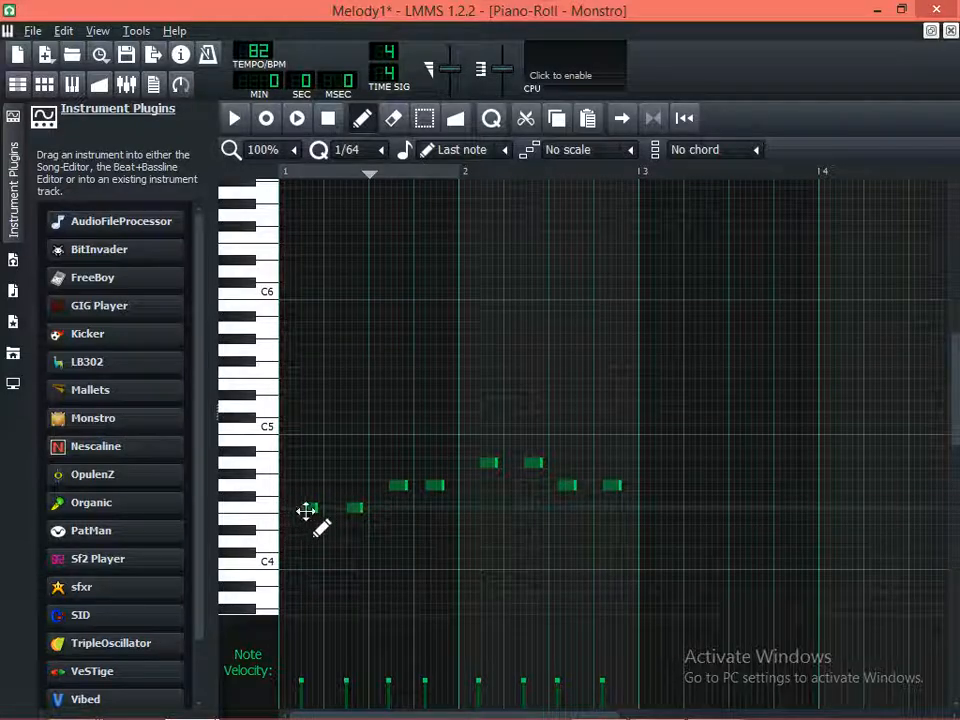
click(299, 119)
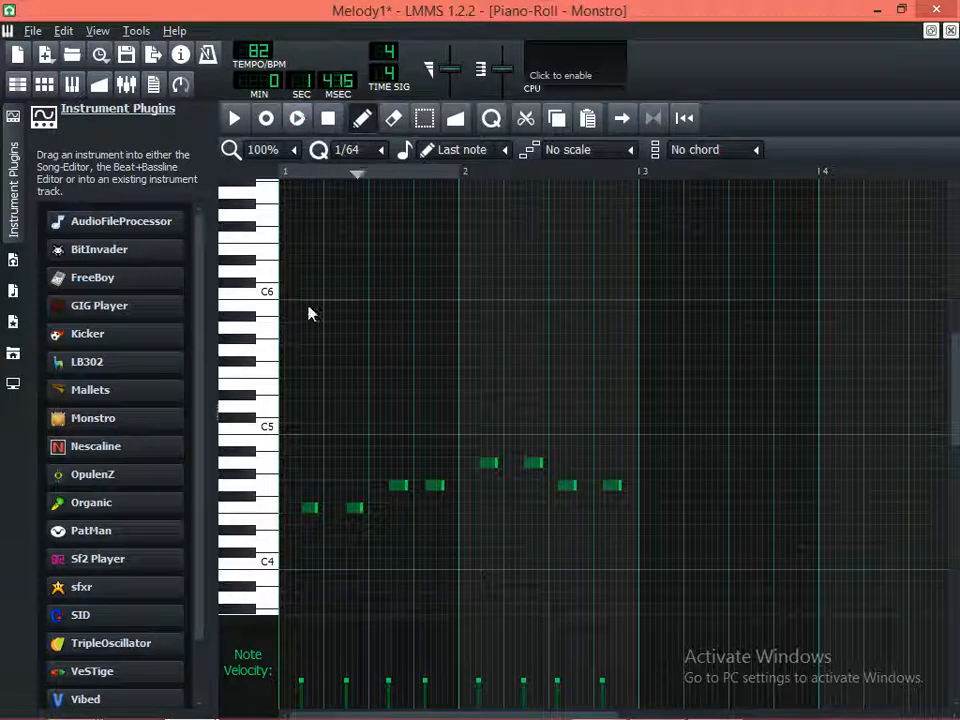
key(space)
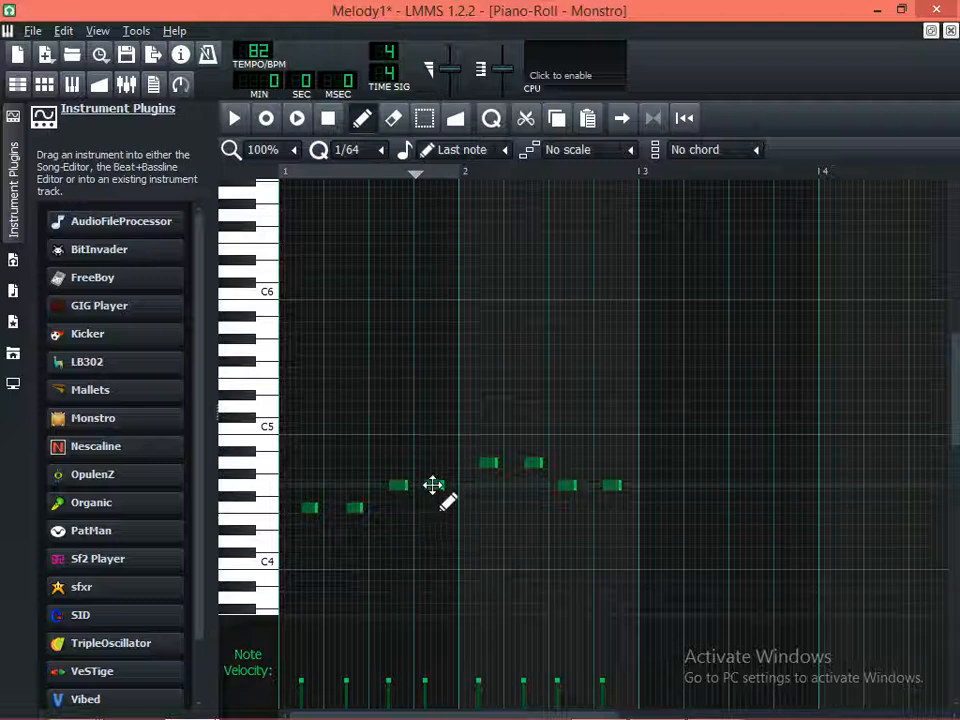
Move the second G4 note in bar 1 and both G4 notes in bar 2 slightly later, and play the pattern
click(432, 485)
drag(438, 485, 435, 485)
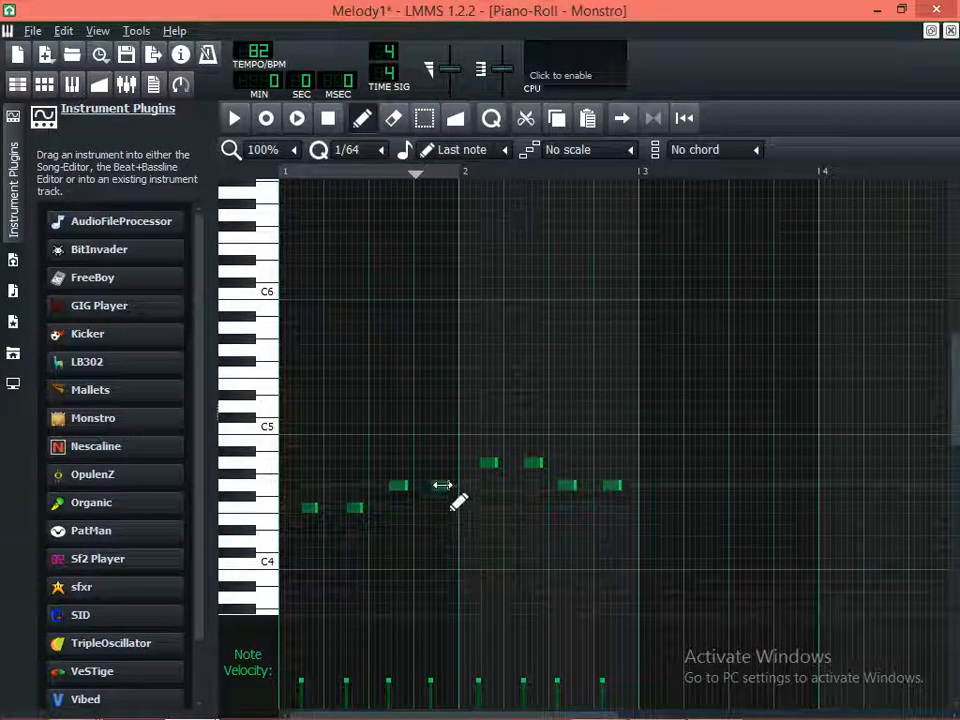
drag(441, 485, 446, 485)
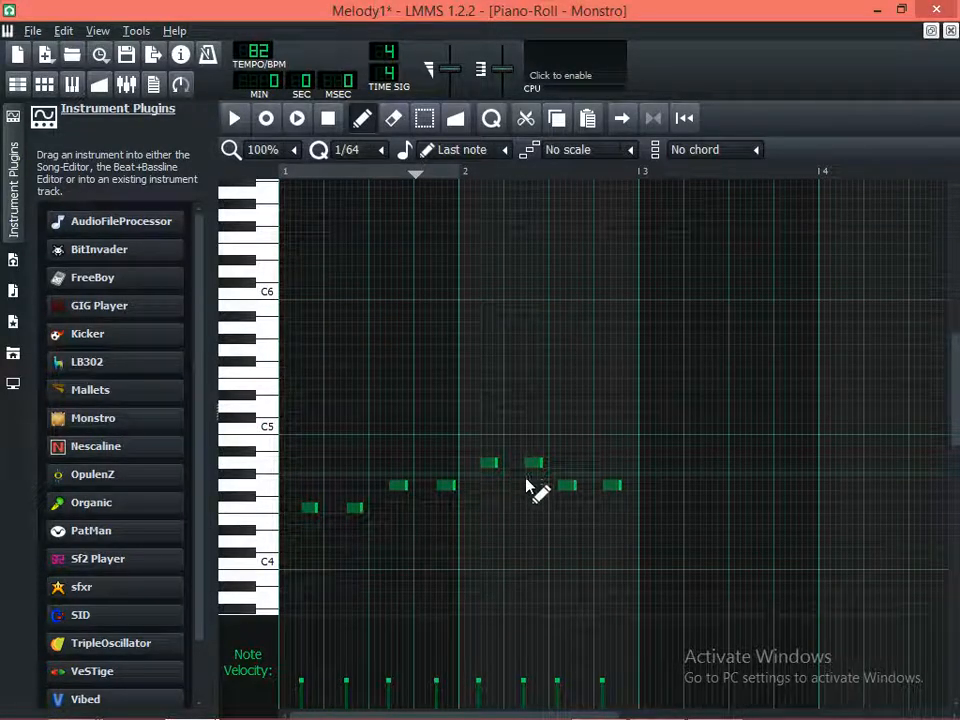
drag(566, 488, 626, 490)
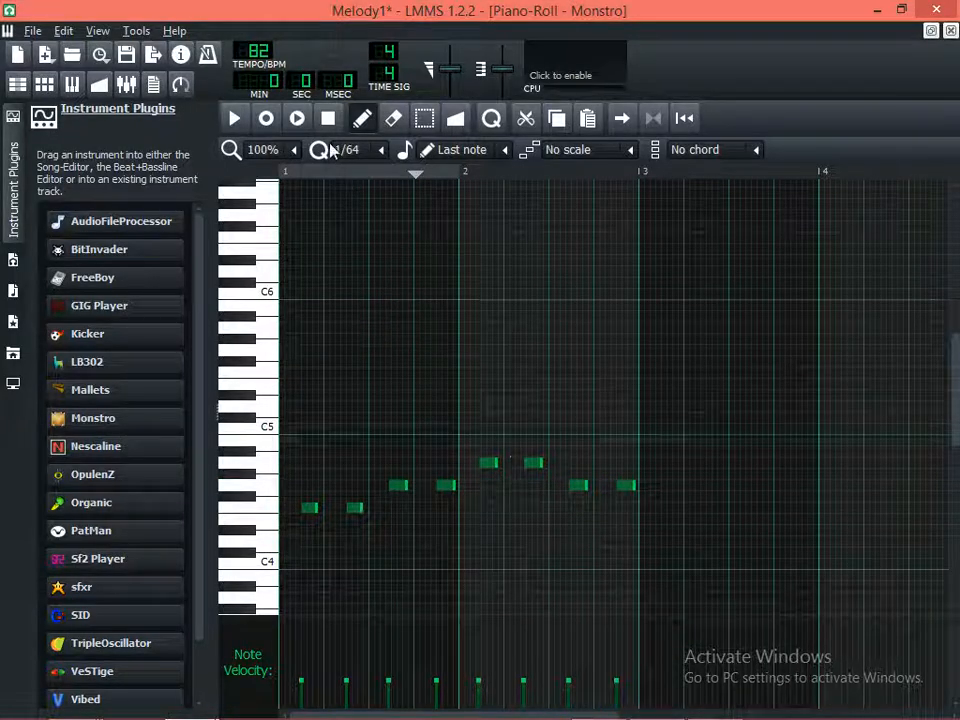
click(235, 118)
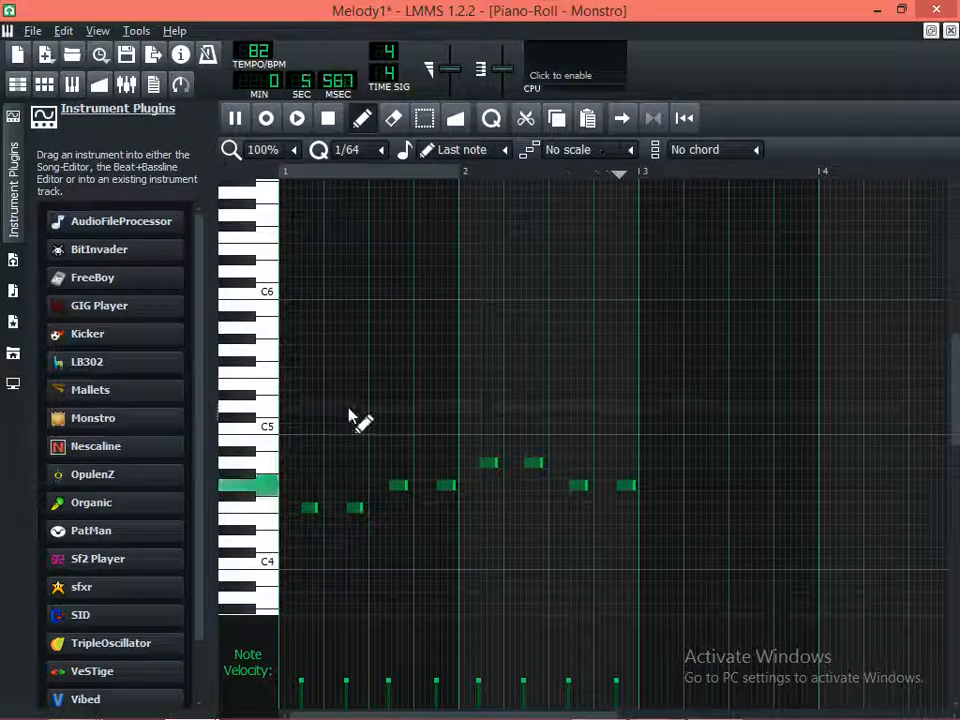
key(space)
Try a longer first F4 note in bar 1 with playback, restore its short length, and play the pattern again
click(316, 509)
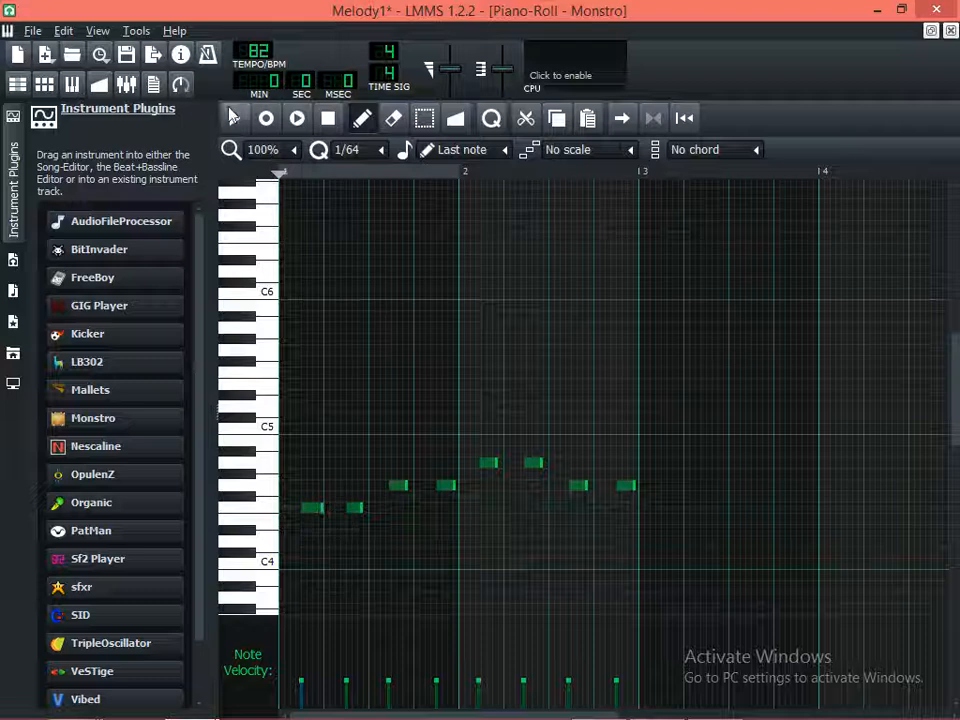
click(235, 120)
key(space)
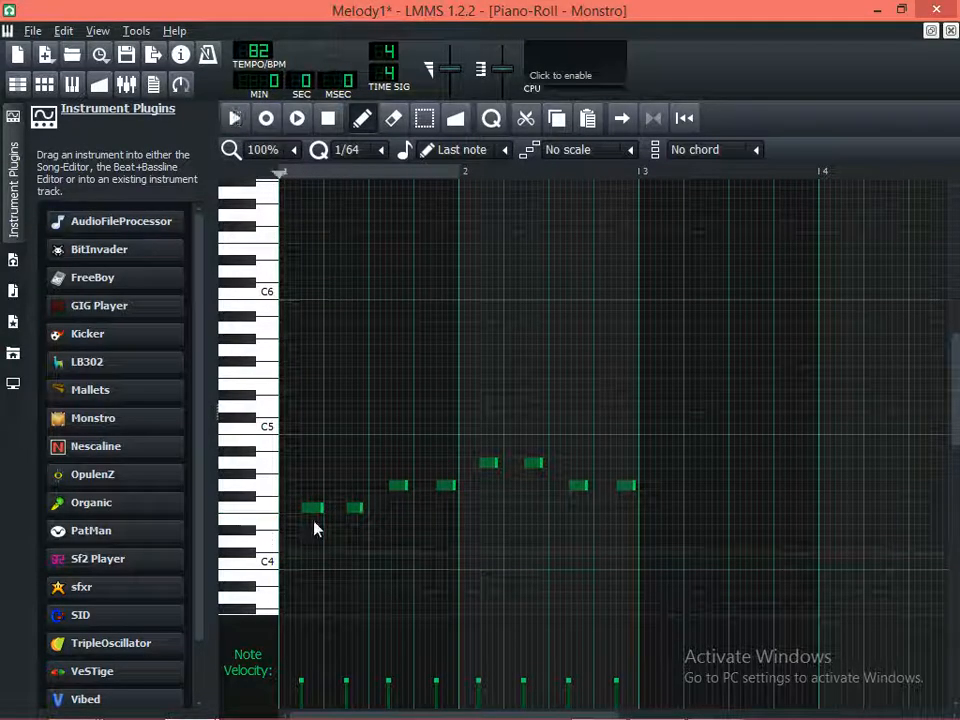
click(316, 510)
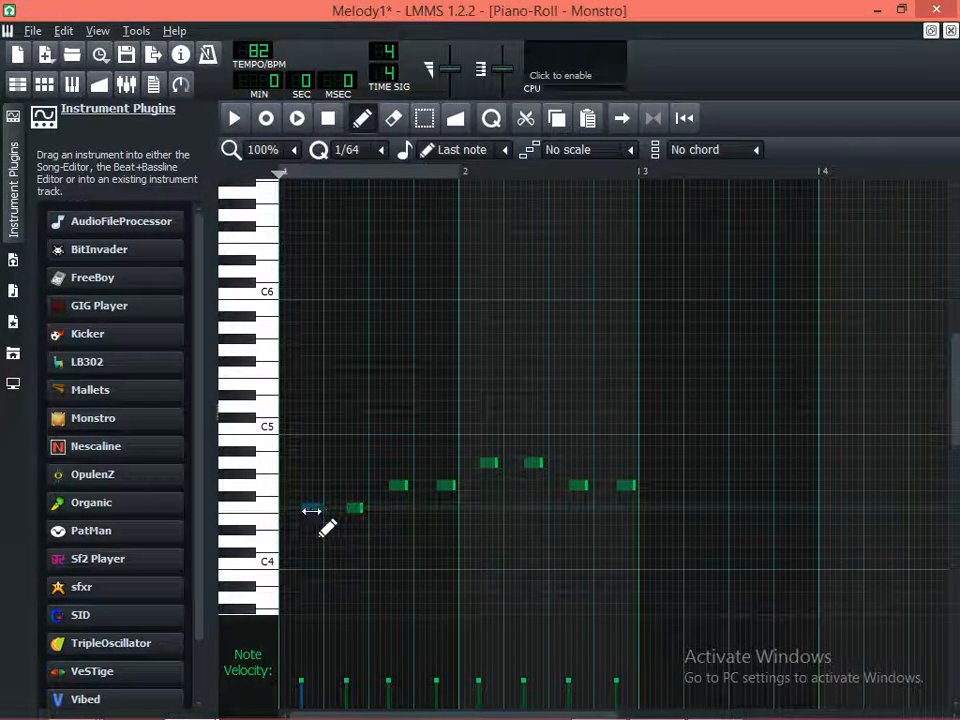
click(235, 118)
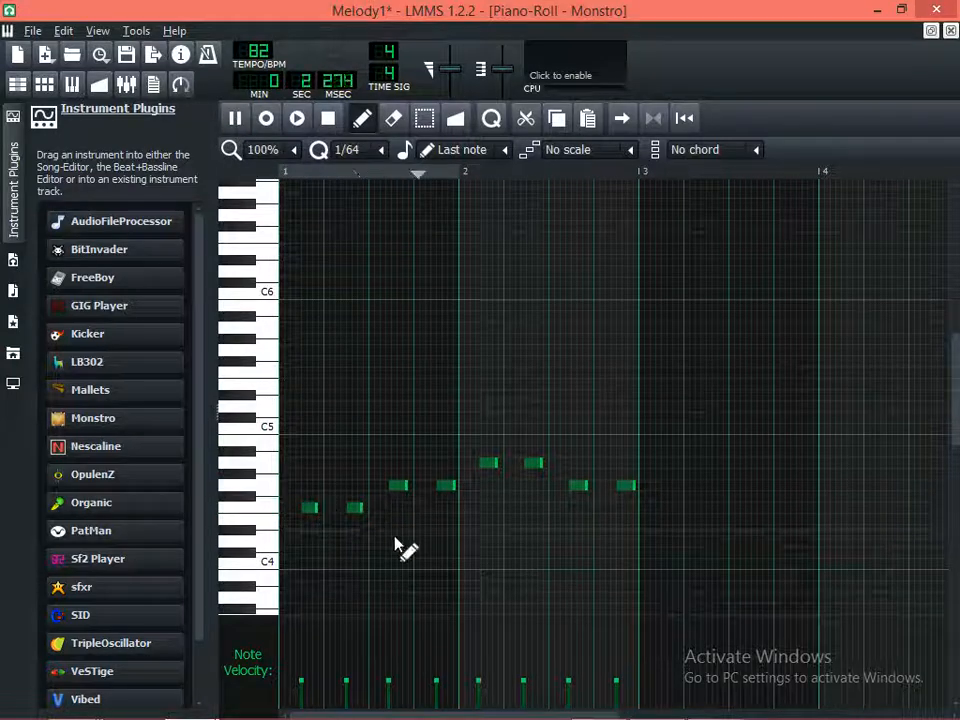
key(space)
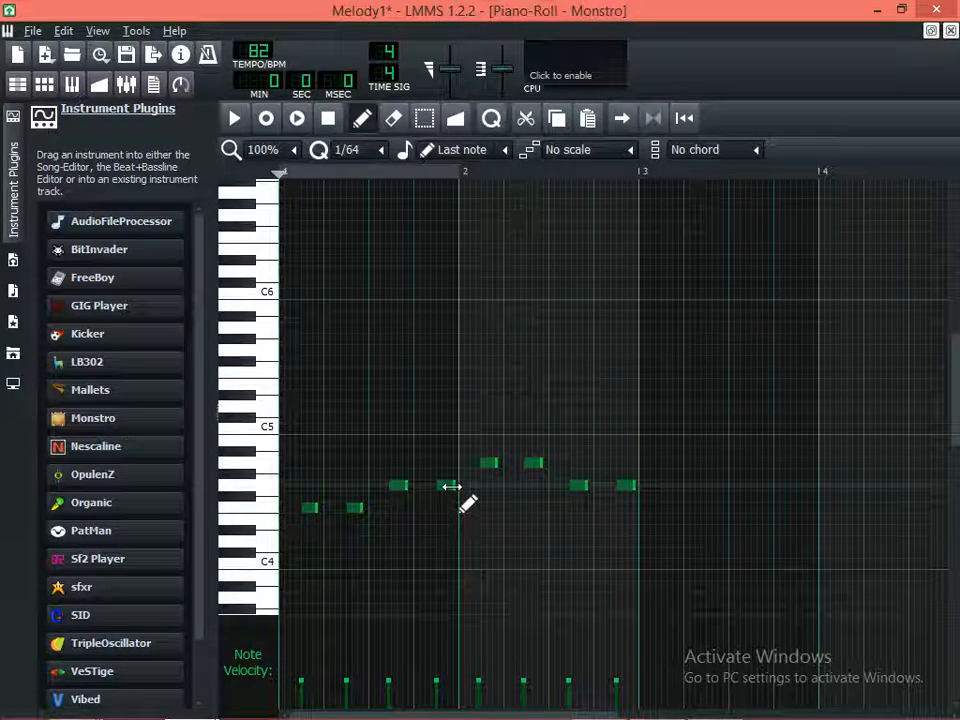
Slightly shorten the second G4 note in bar 1 and both G4 notes in bar 2, and close the piano roll
click(449, 486)
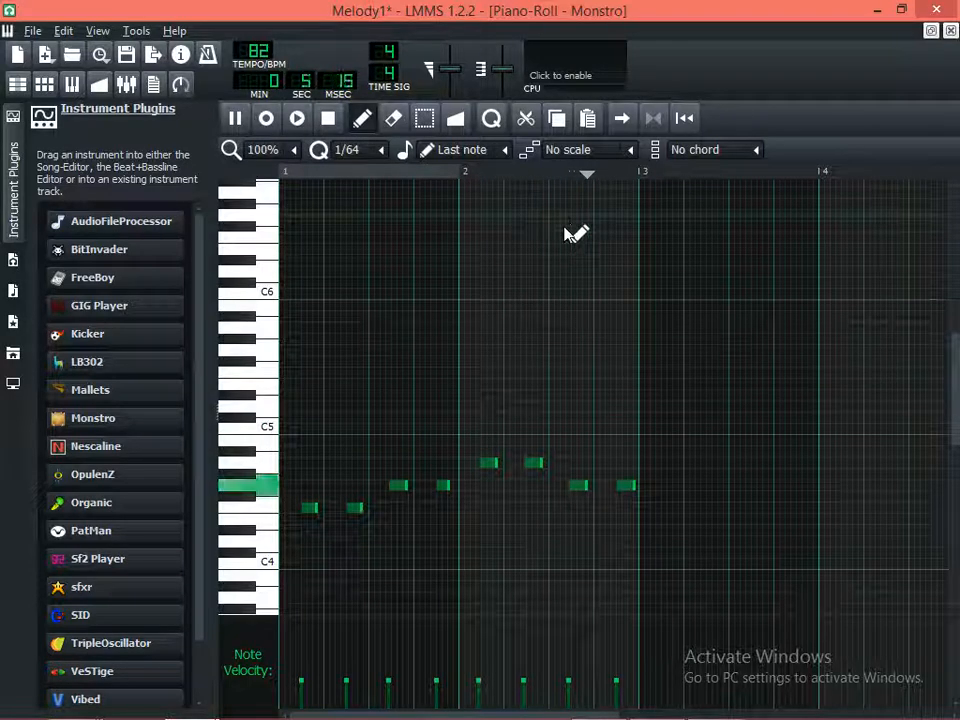
key(space)
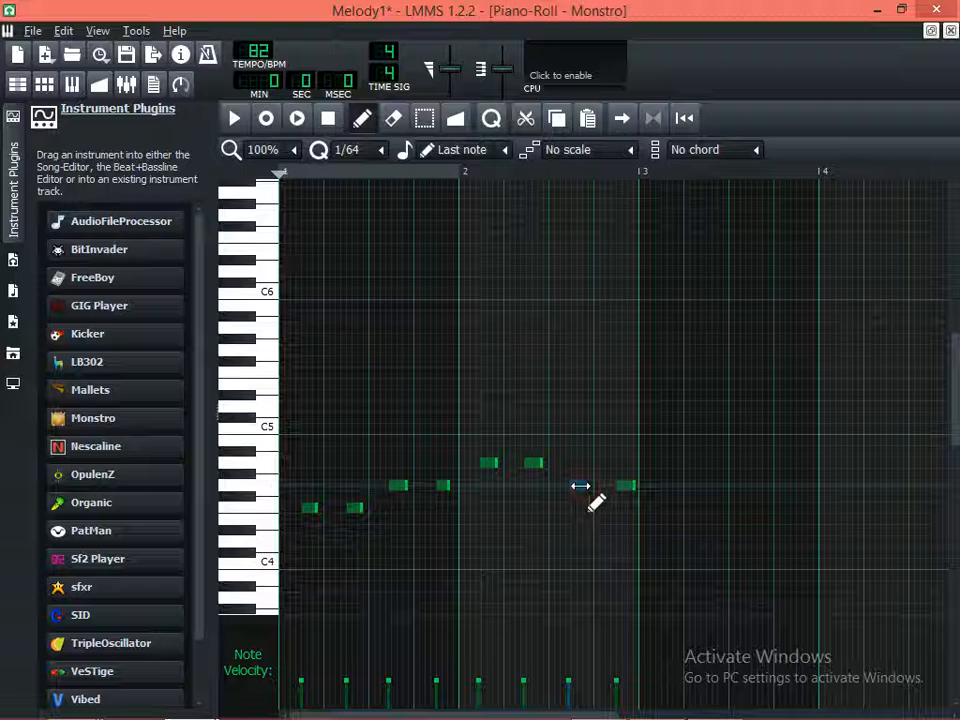
drag(585, 487, 578, 487)
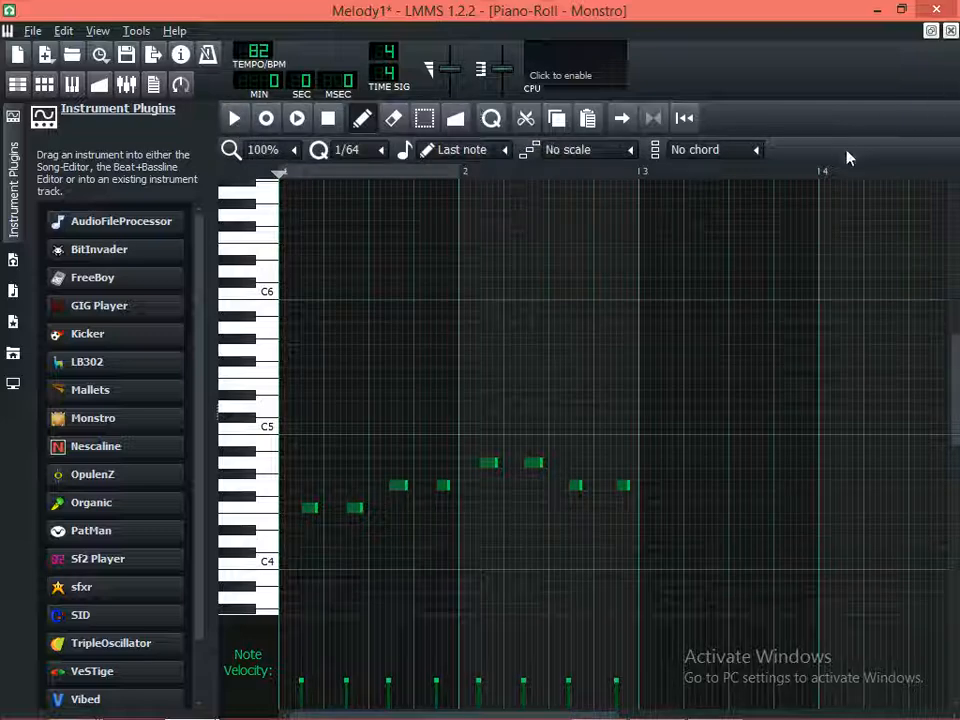
click(931, 31)
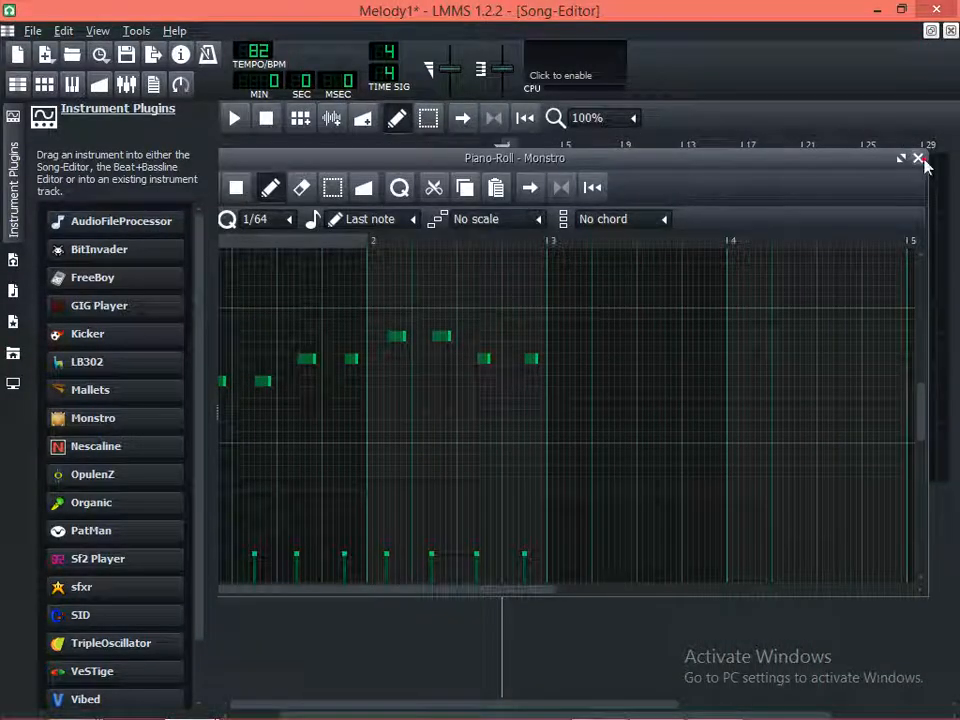
click(919, 159)
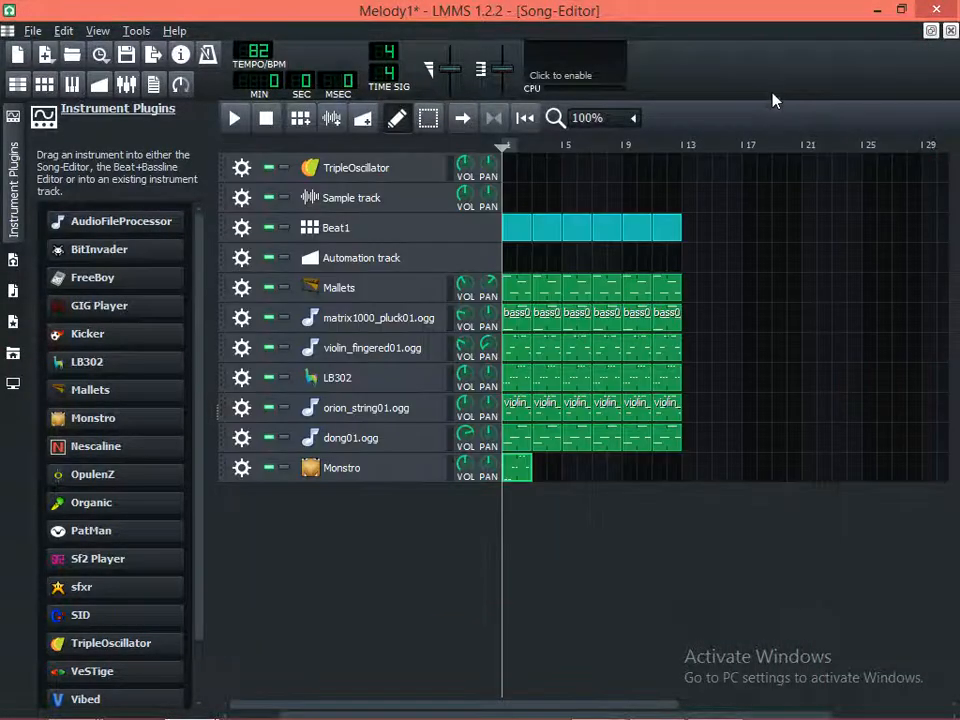
Copy the Monstro clip at bar 1, paste it at bar 3, and play the song to check it
right_click(534, 478)
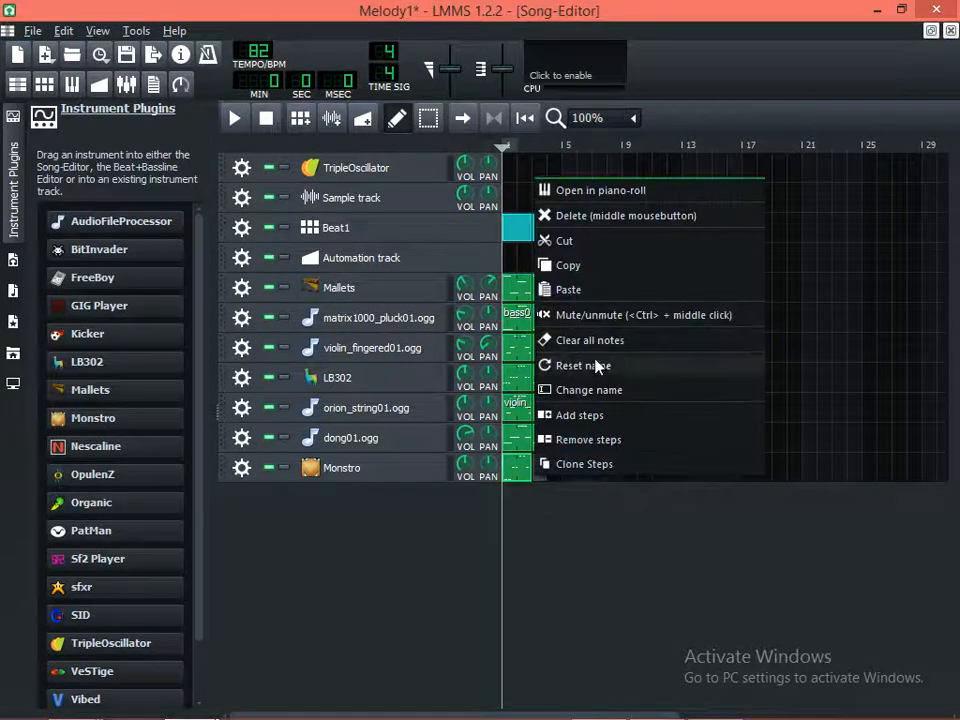
click(512, 474)
right_click(512, 474)
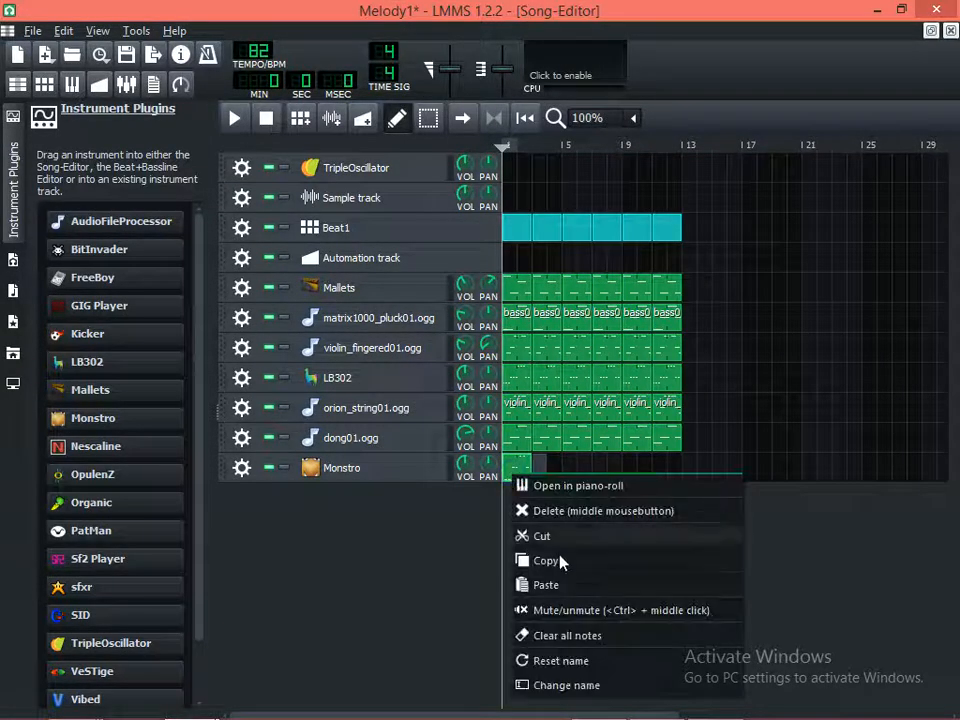
click(559, 557)
right_click(540, 478)
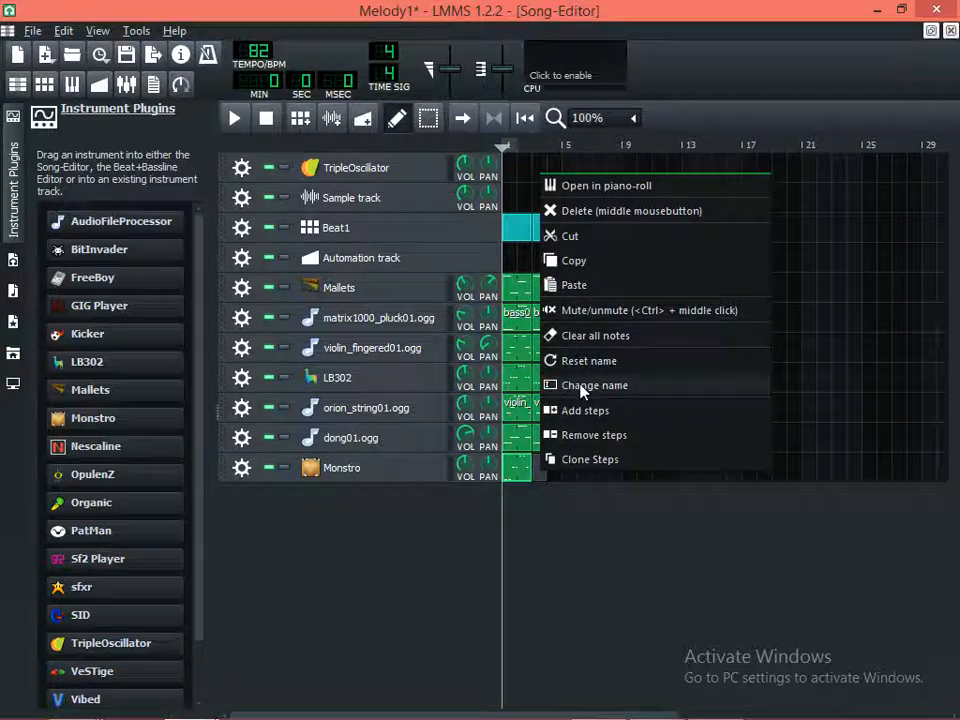
click(560, 288)
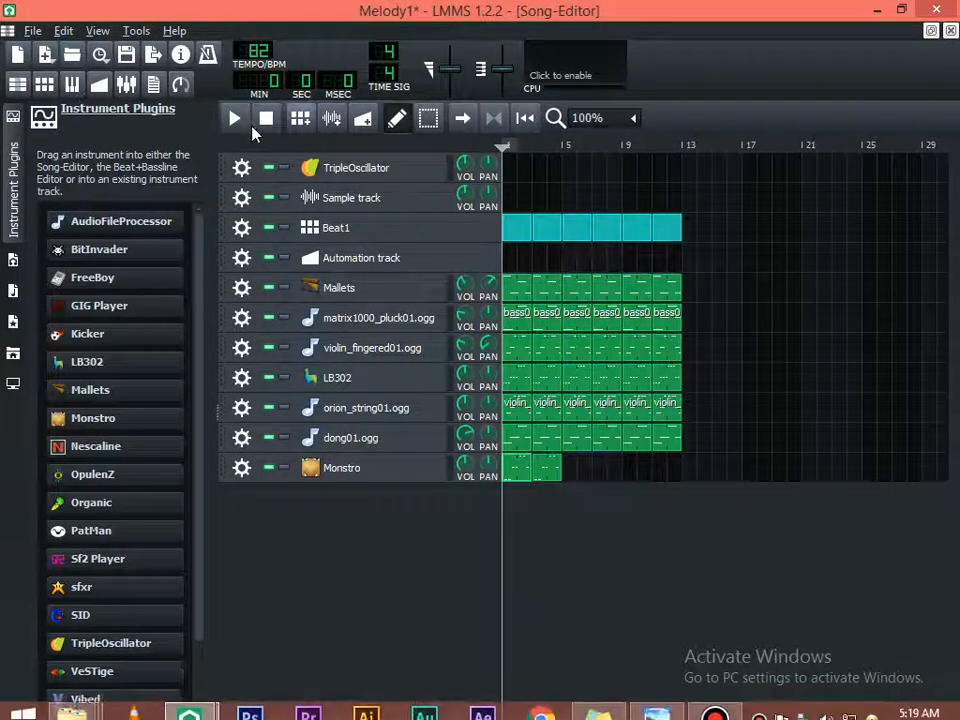
click(236, 119)
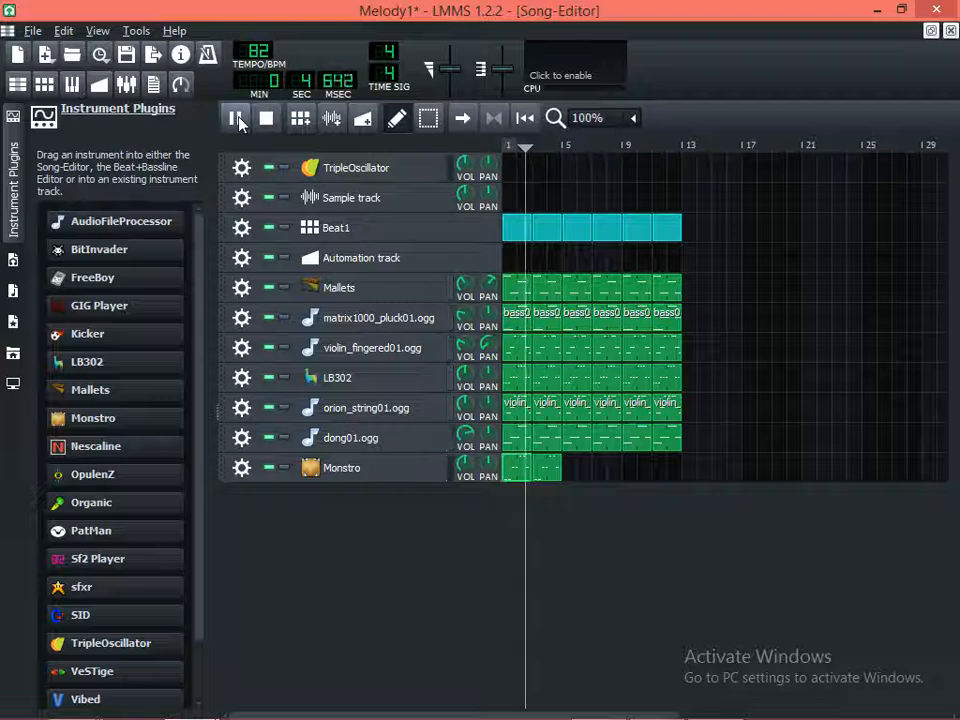
key(space)
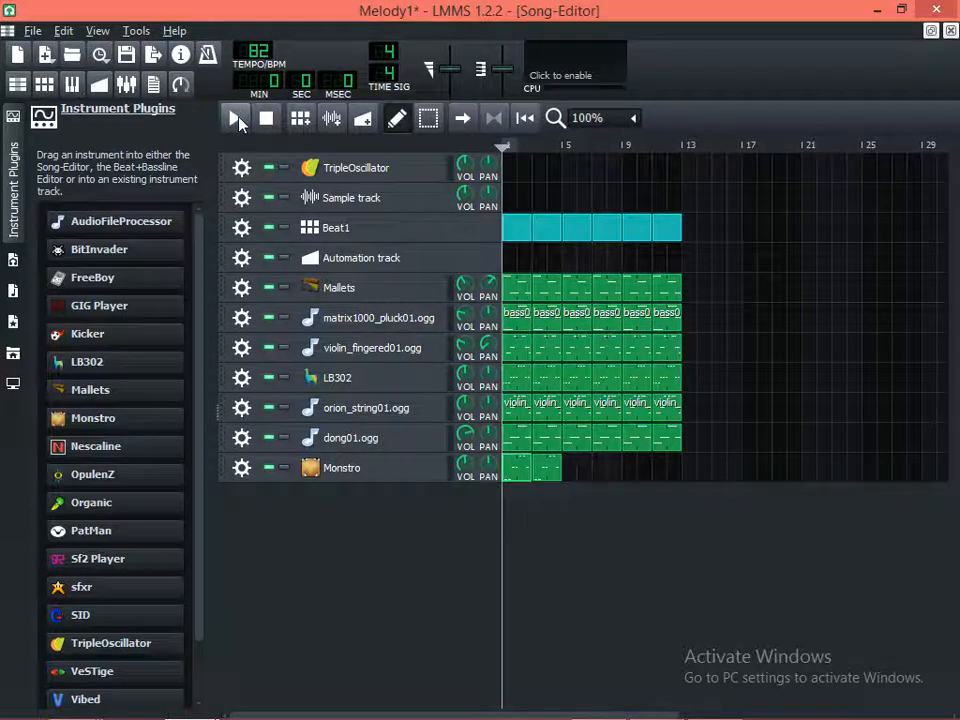
Raise all notes of the Monstro clip at bar 1 by three semitones and play them with the song
double_click(518, 466)
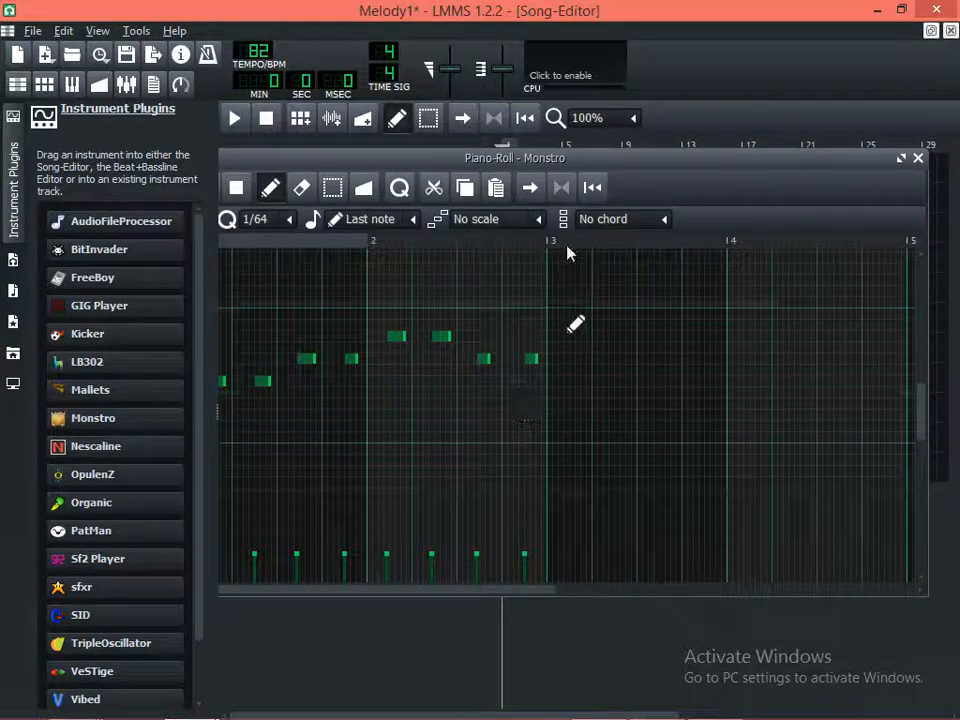
drag(614, 160, 698, 158)
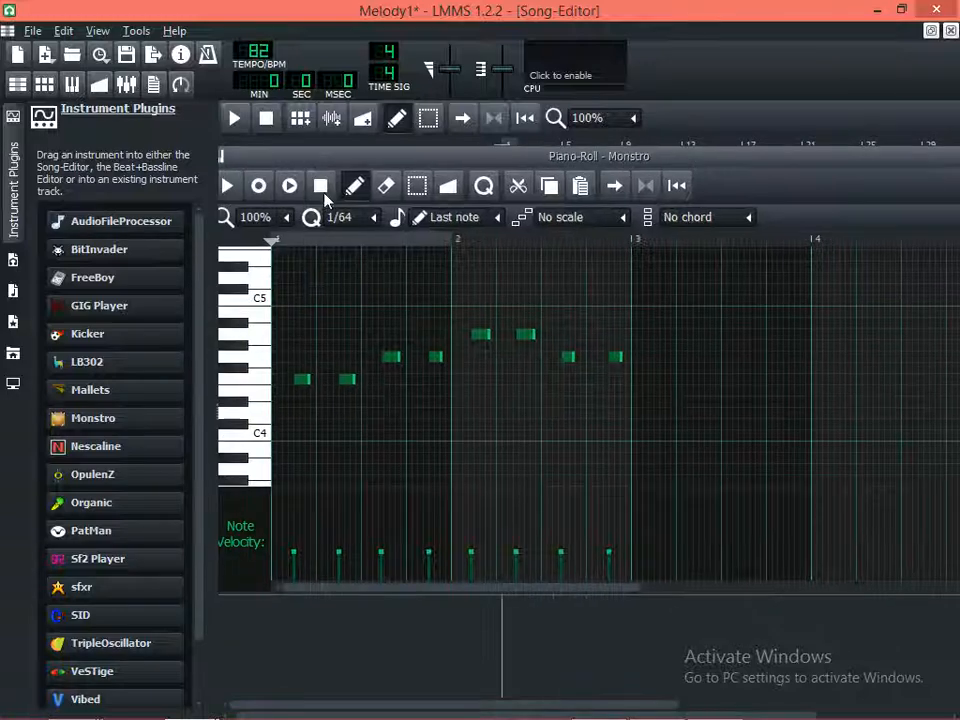
click(433, 123)
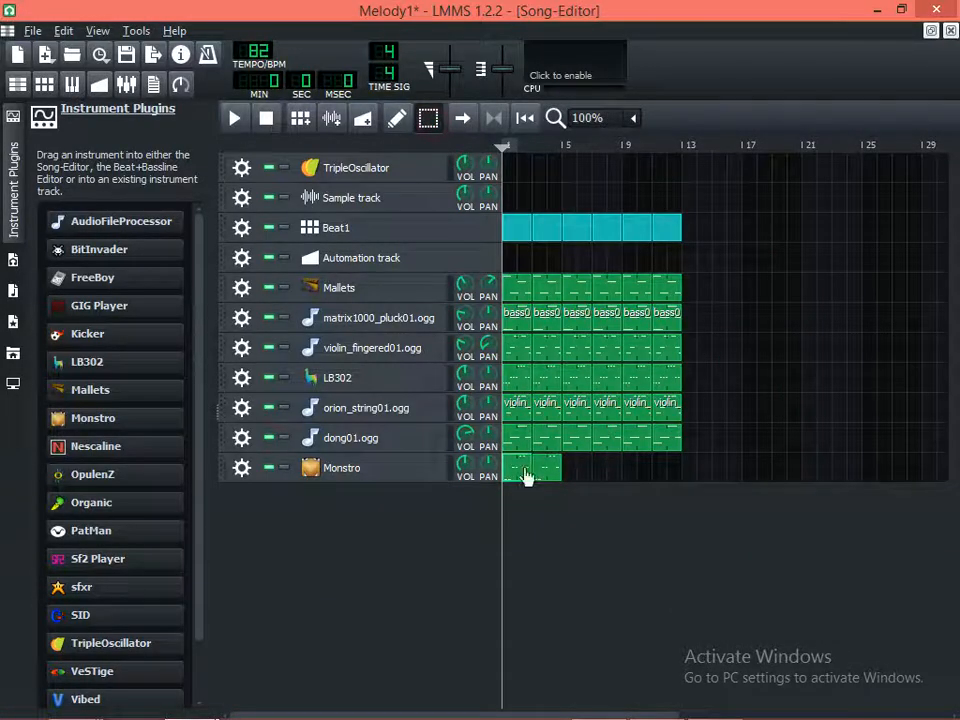
double_click(508, 472)
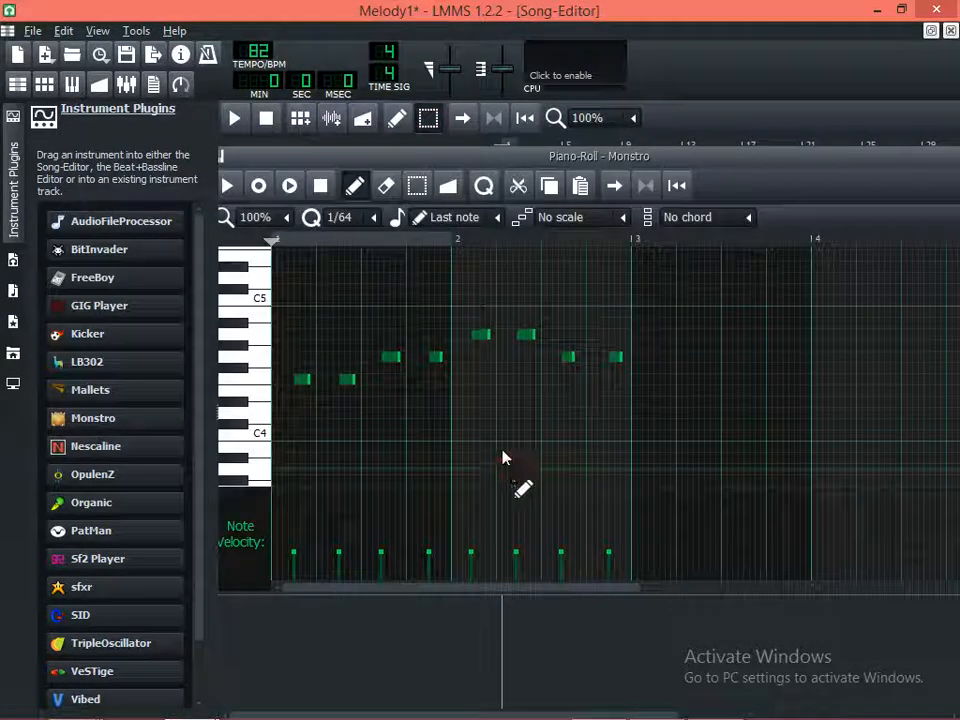
click(421, 190)
drag(648, 456, 279, 332)
click(355, 187)
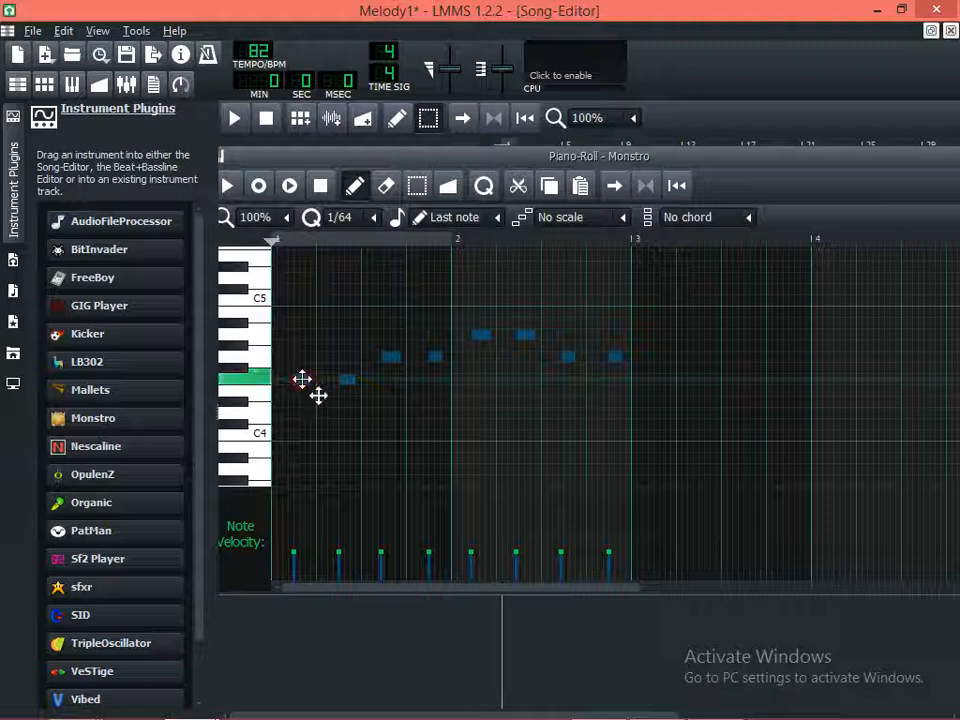
drag(302, 380, 304, 347)
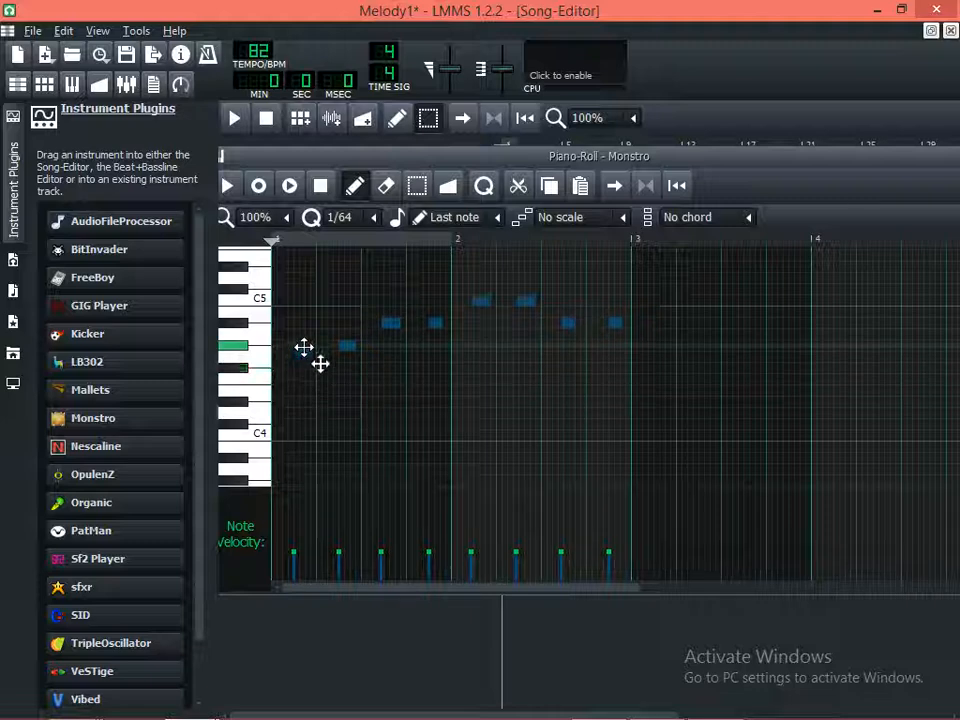
drag(278, 160, 316, 163)
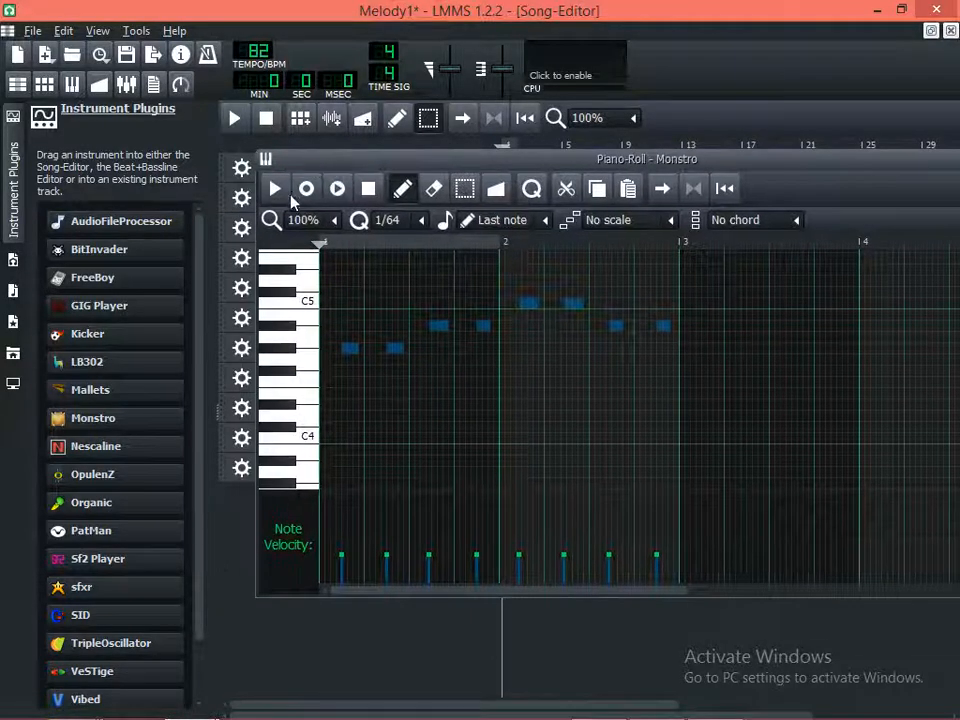
click(337, 189)
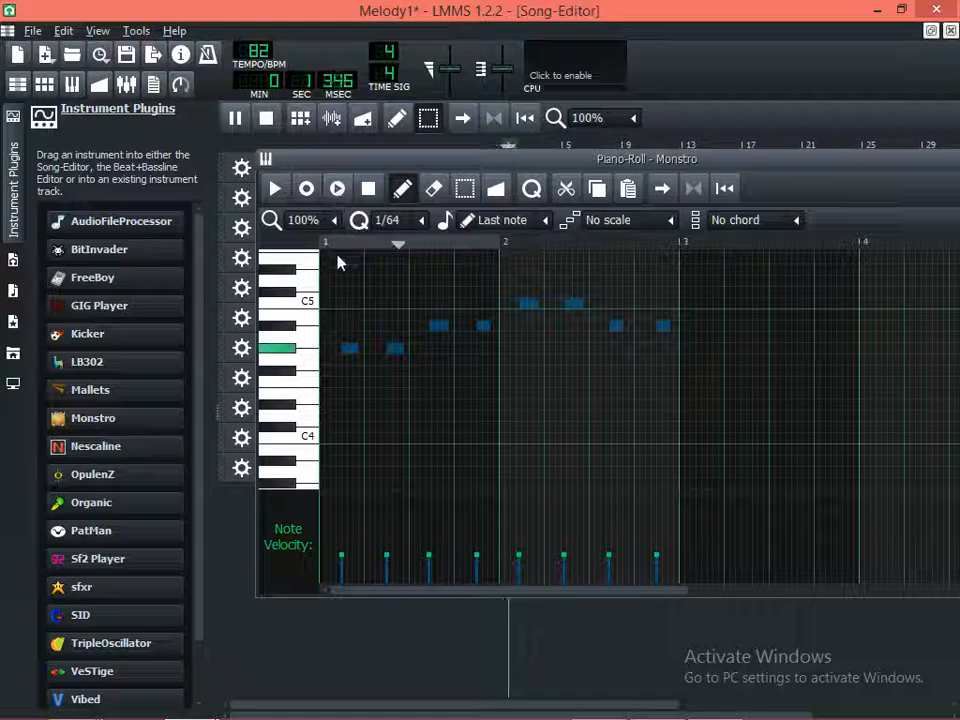
key(space)
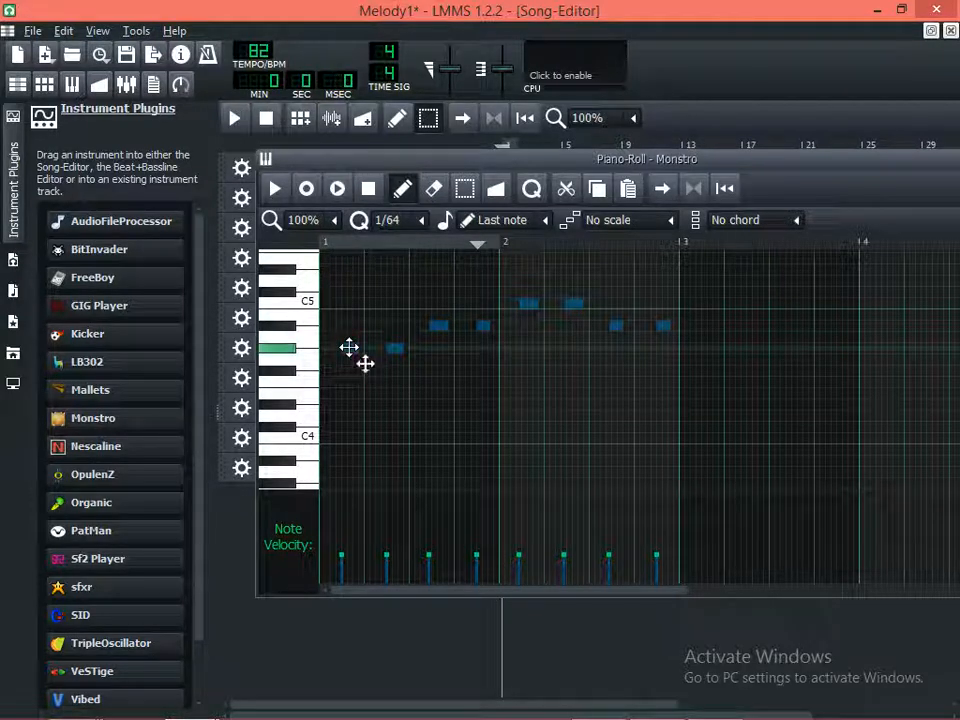
Lower all selected Monstro notes by four semitones so the first note is E4, and play them with the song
drag(348, 347, 349, 395)
key(space)
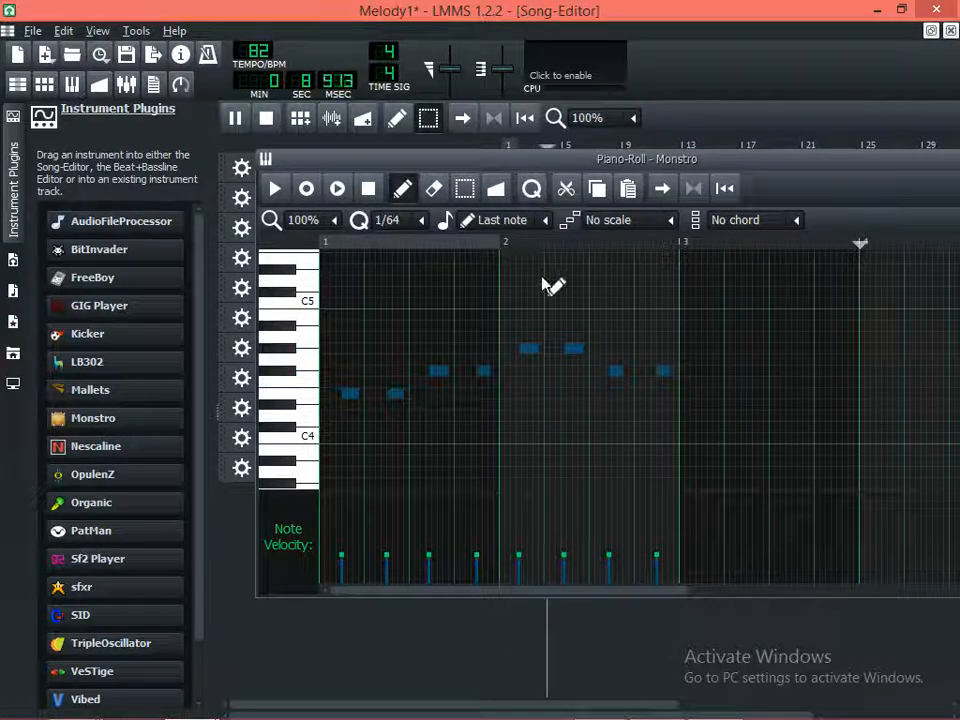
key(space)
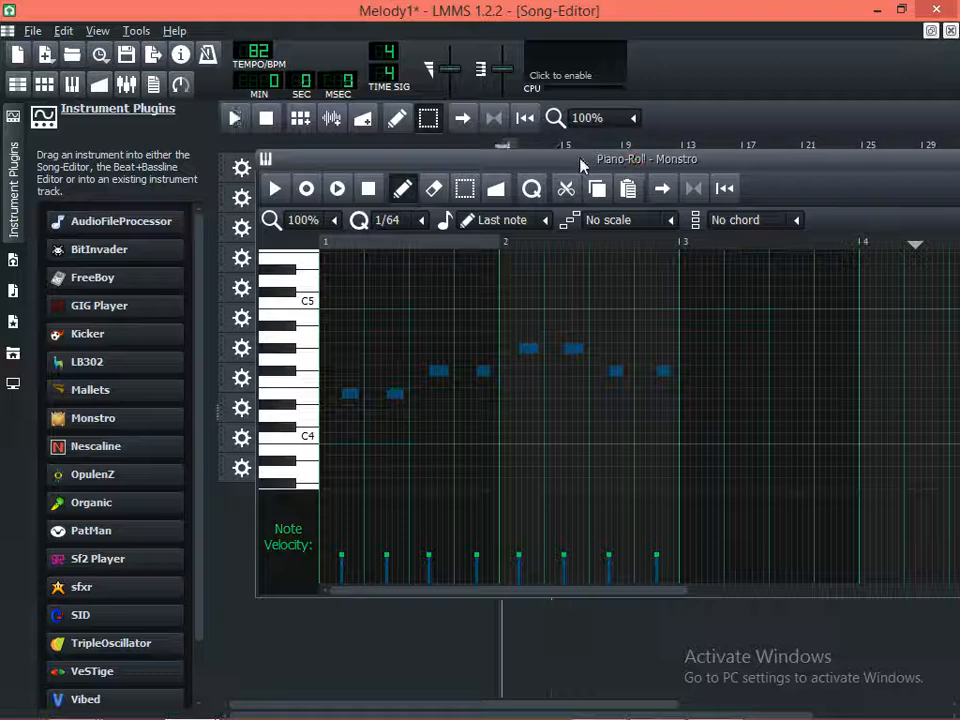
click(341, 190)
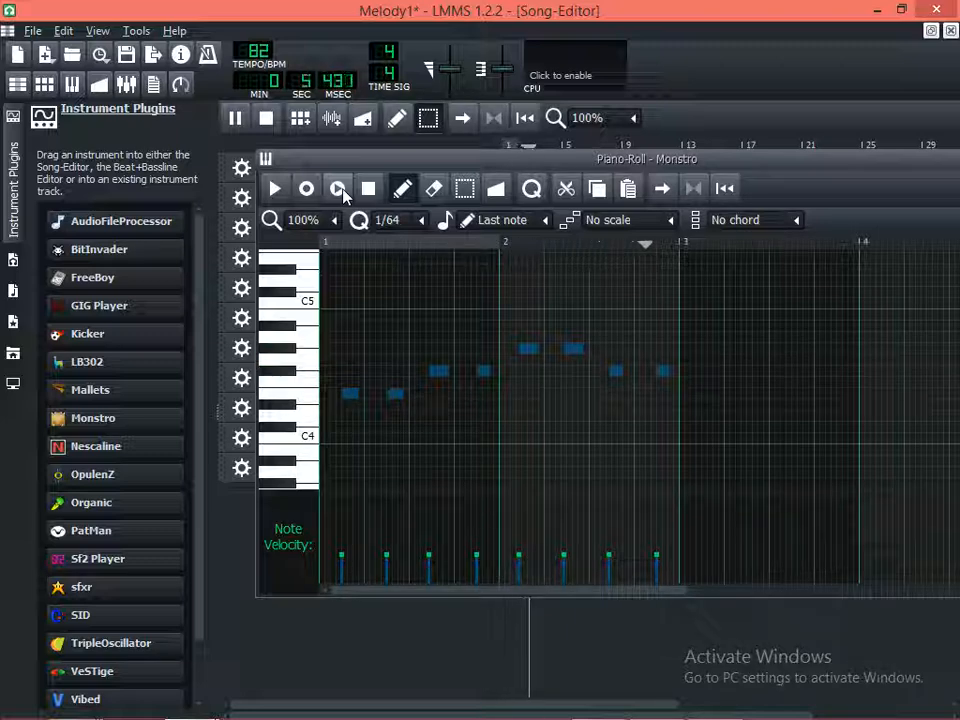
key(space)
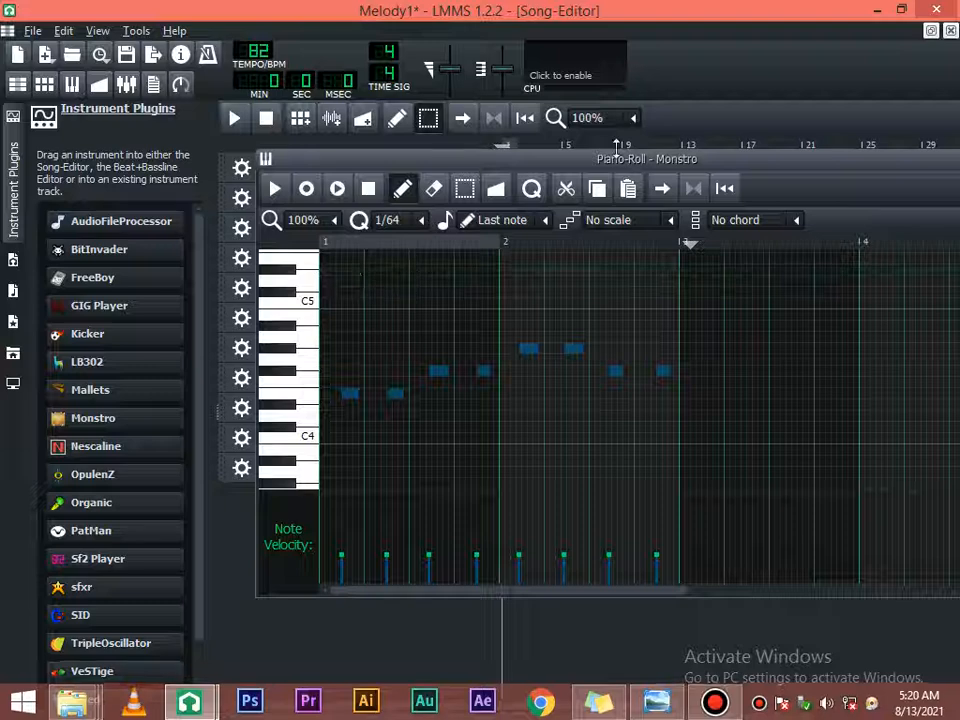
click(709, 123)
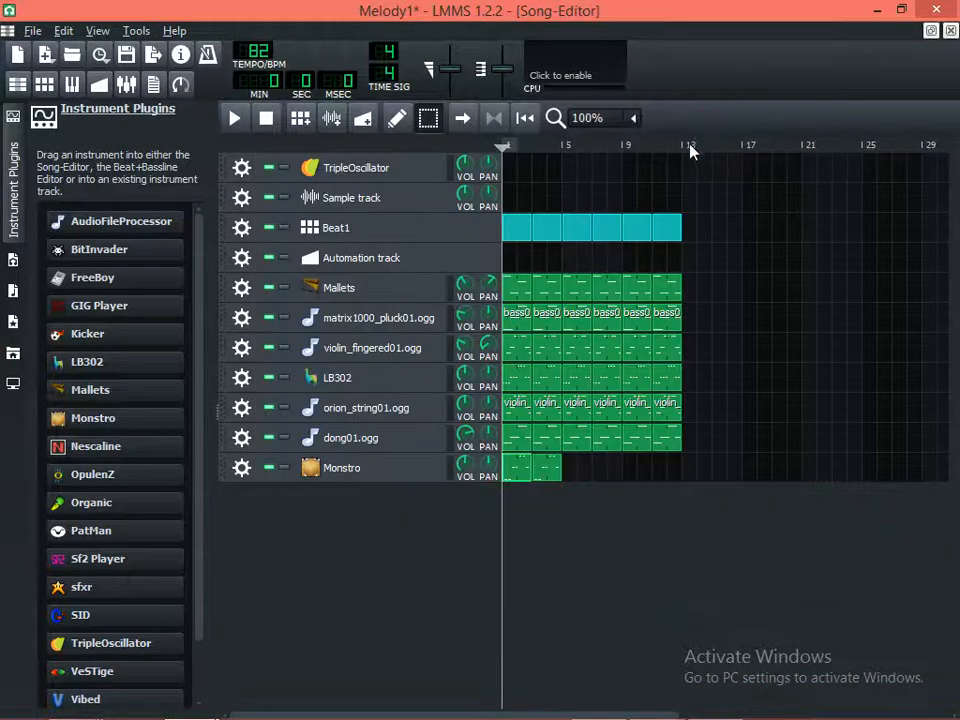
Turn down the Monstro track's volume considerably and play the song to check the balance
click(464, 463)
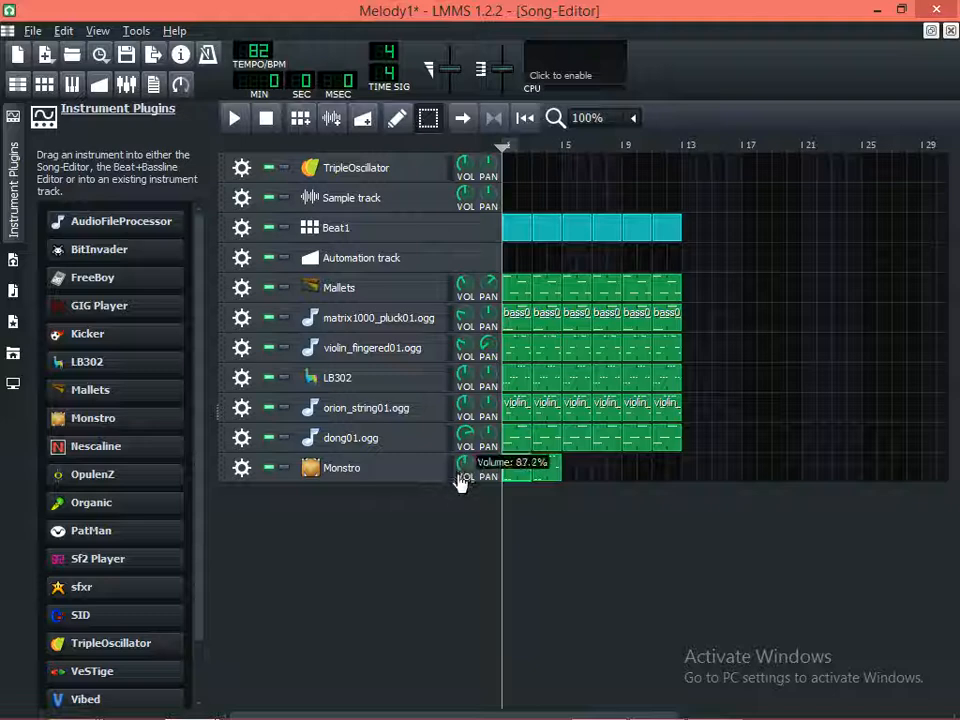
drag(461, 481, 463, 508)
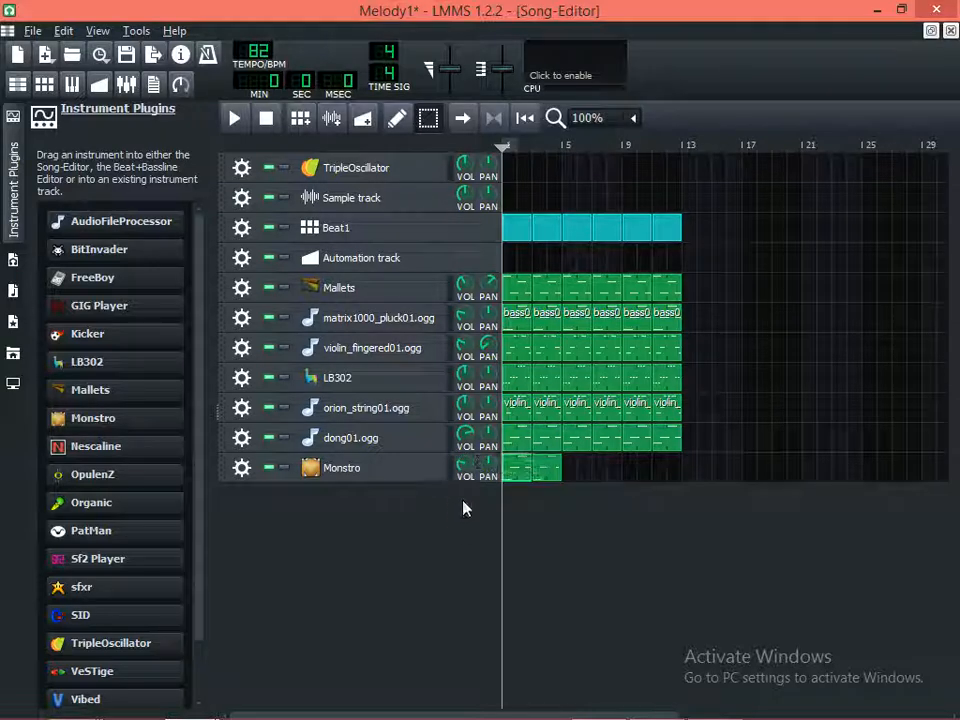
click(236, 118)
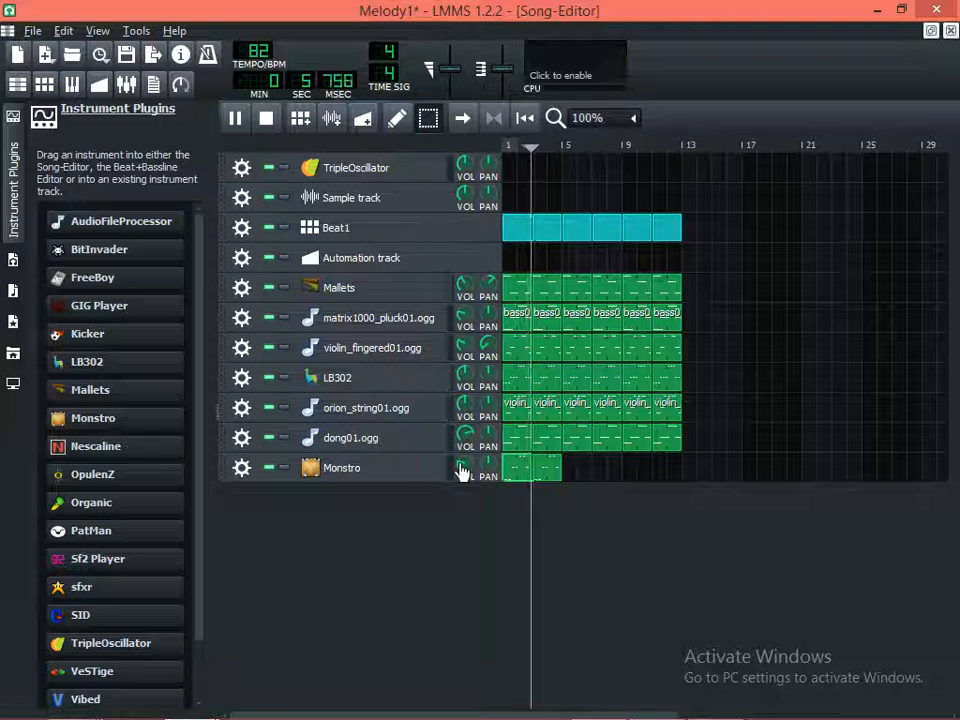
key(space)
Shift all notes of the Monstro clip at bar 1 later by 2/64 and briefly play them with the song
double_click(527, 472)
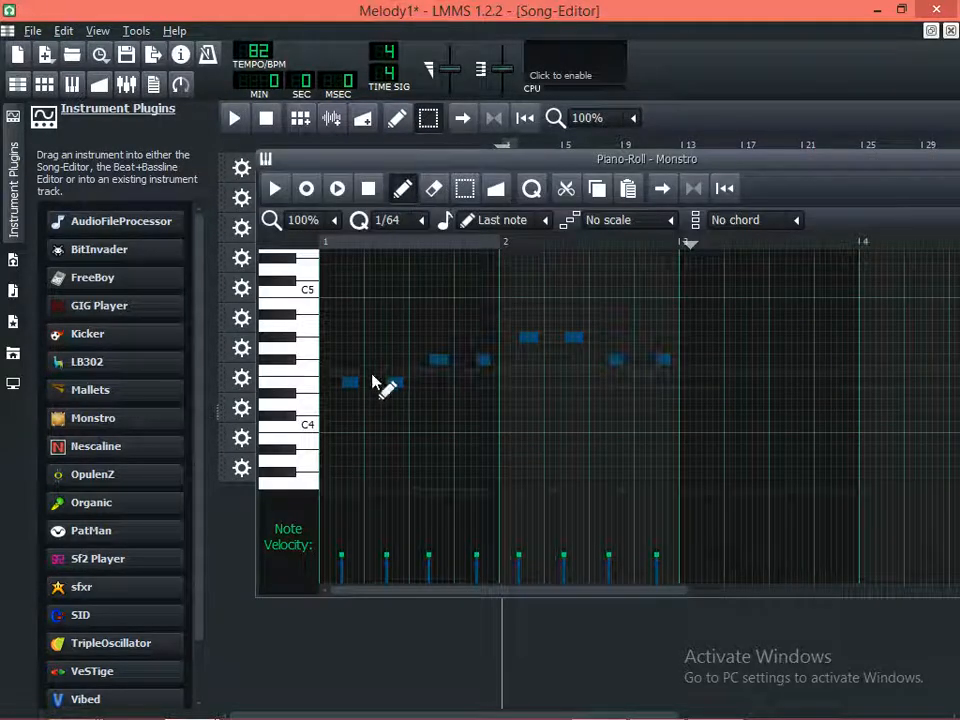
drag(349, 383, 358, 386)
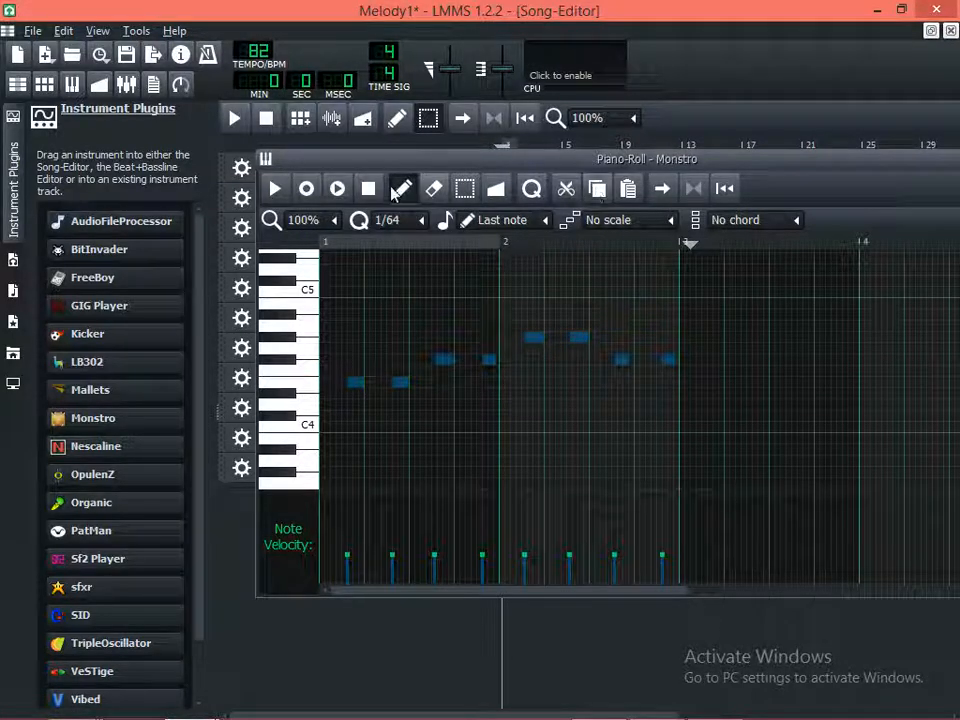
click(337, 188)
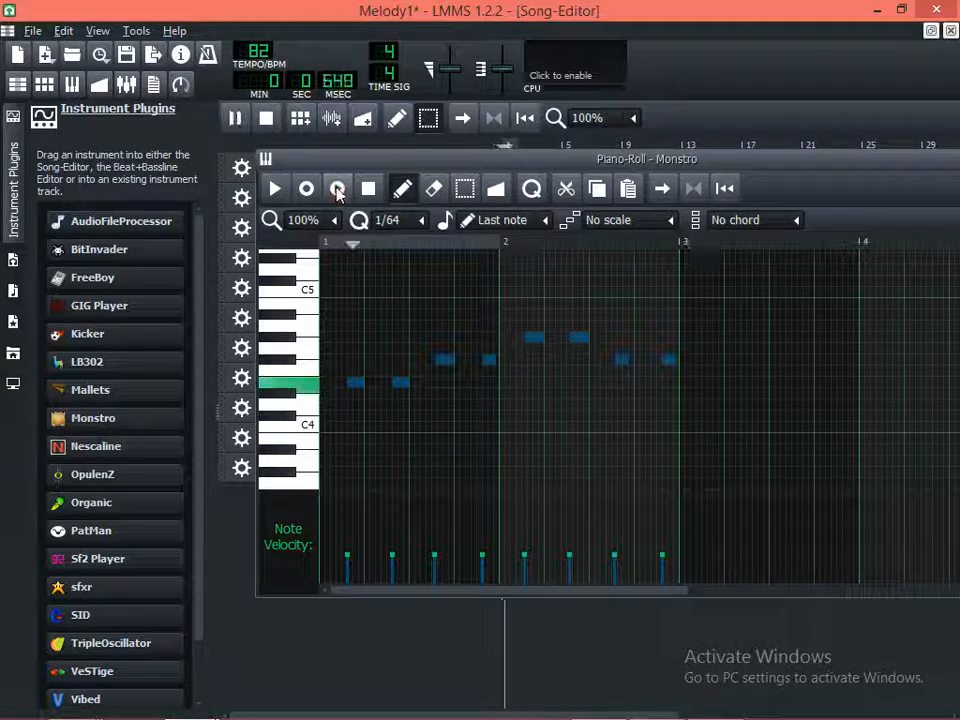
key(space)
Shift all Monstro notes back earlier by 1/64 and play them with the song
drag(354, 386, 349, 386)
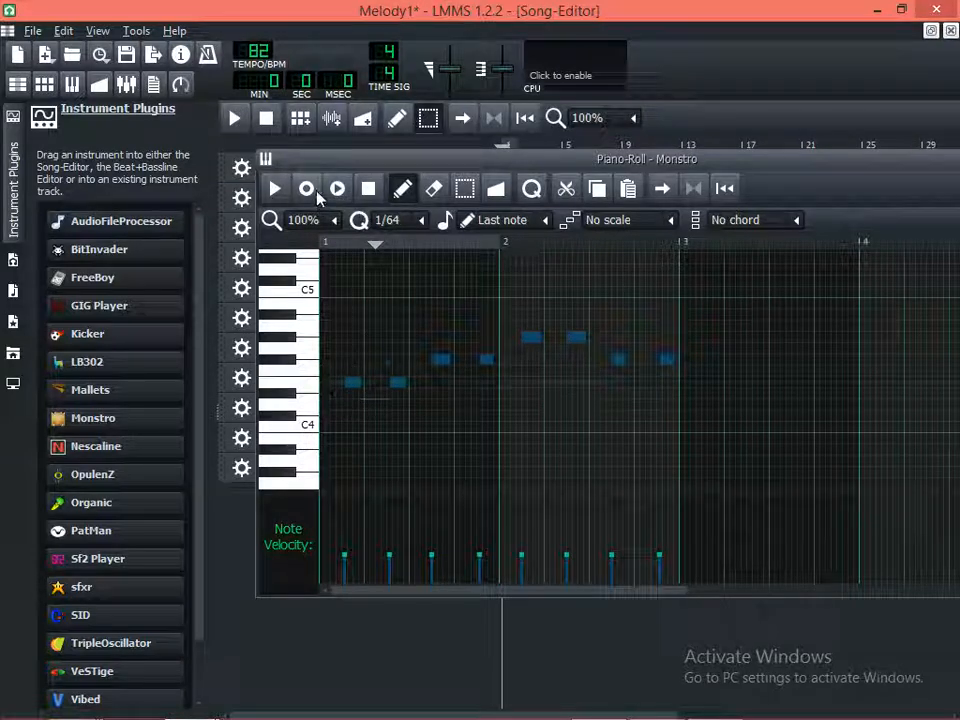
click(337, 188)
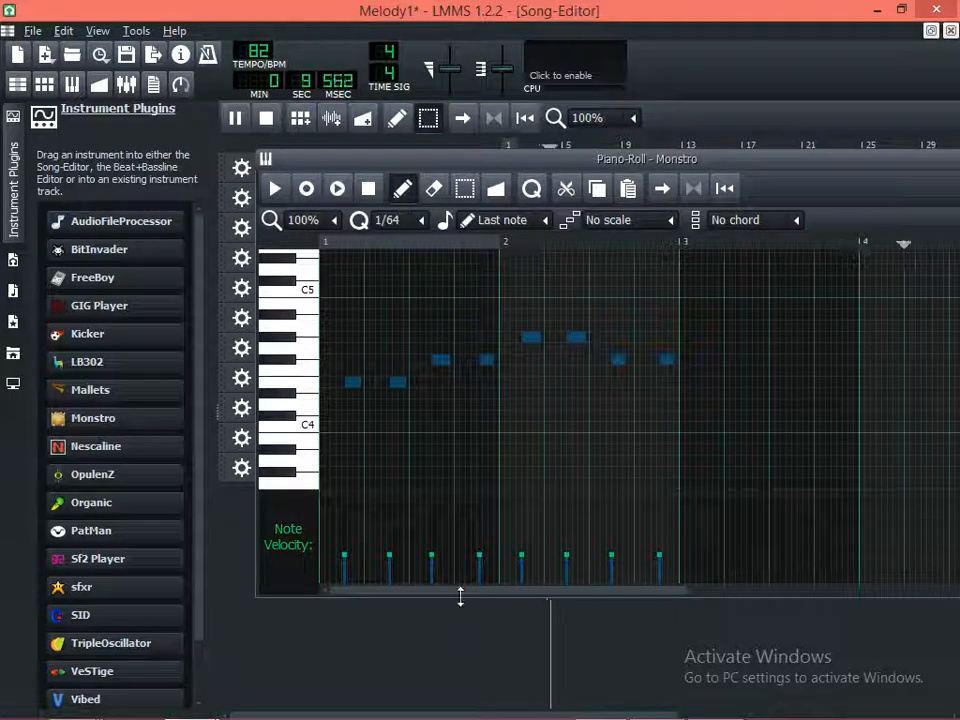
key(space)
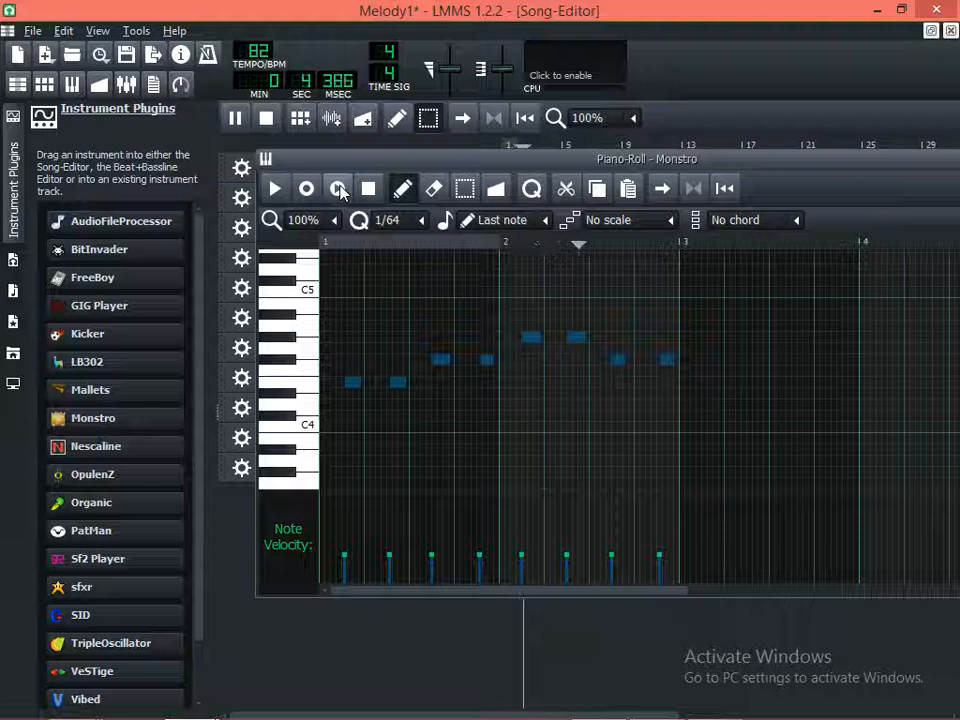
key(space)
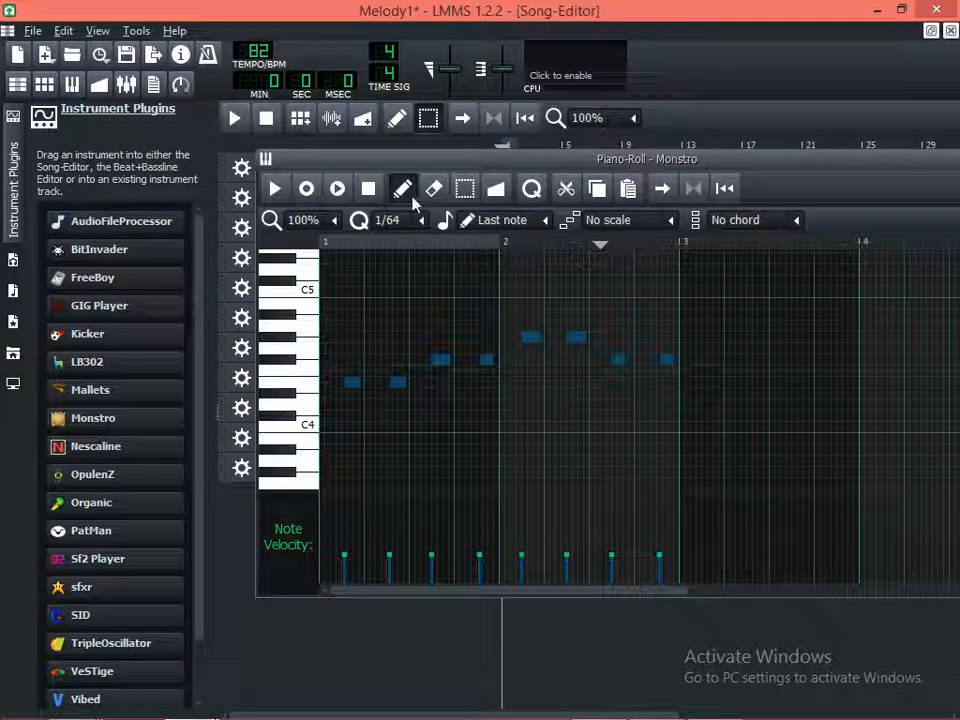
Raise the two E4 notes at the start of bar 1 to F4
key(shift+s)
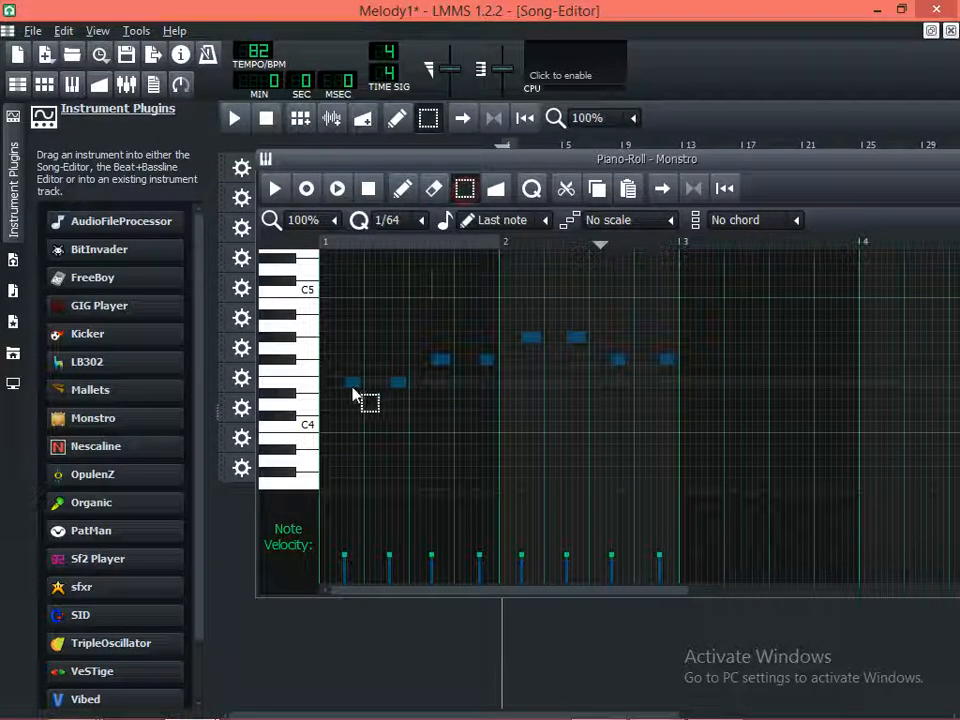
click(354, 384)
key(shift+d)
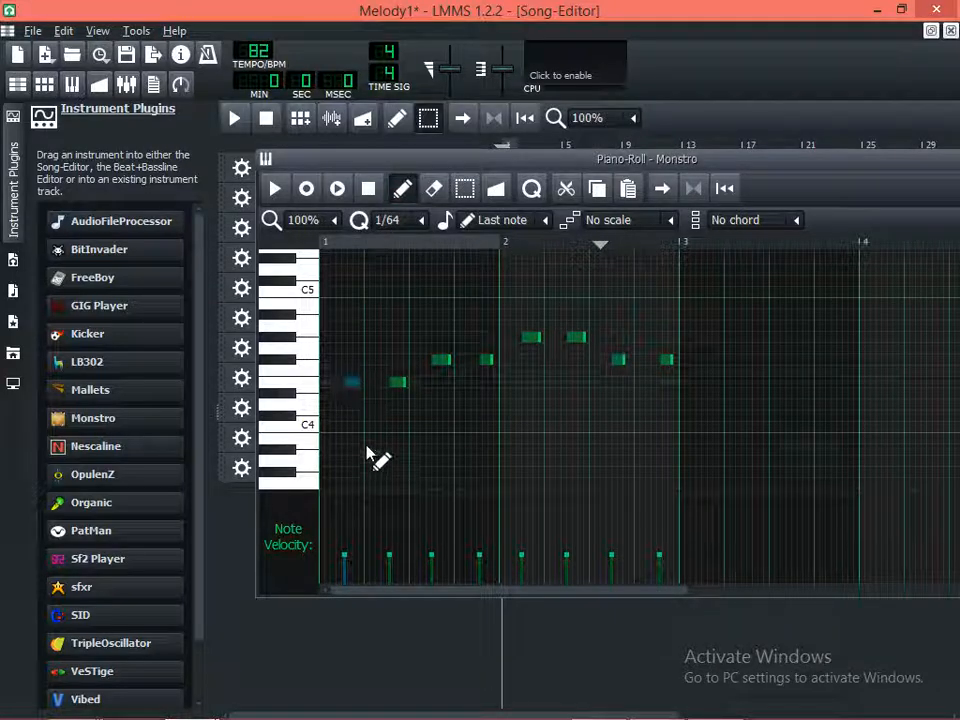
drag(354, 384, 398, 372)
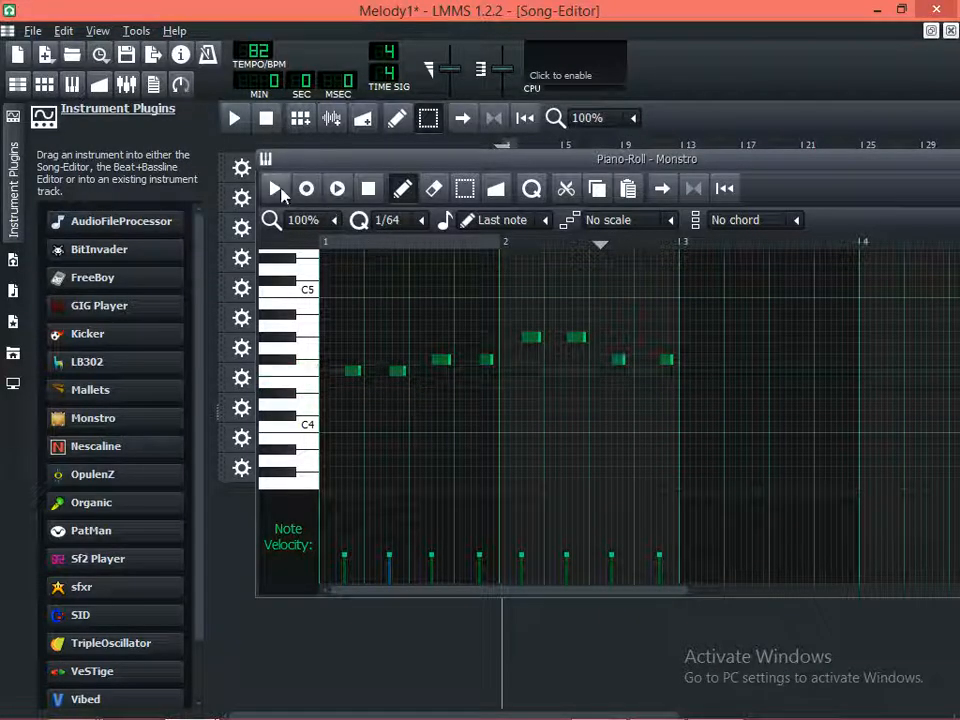
Play the Monstro pattern on its own and close the piano roll
click(276, 189)
click(277, 189)
click(277, 189)
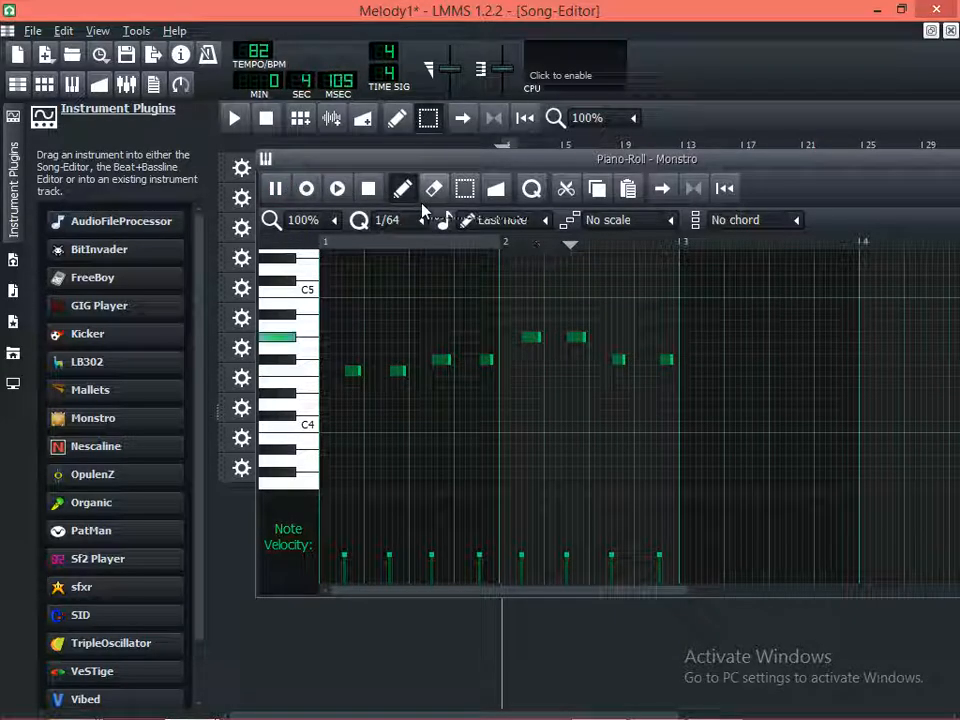
drag(724, 158, 590, 235)
click(908, 222)
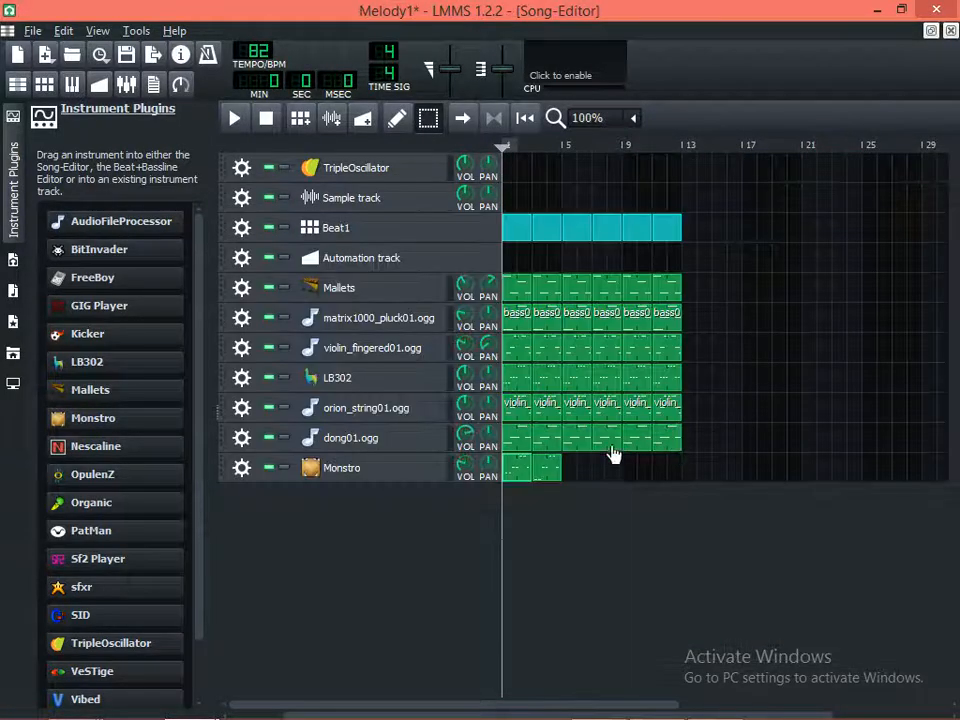
Delete the Monstro clip at bar 3 and play the song from the start
right_click(552, 472)
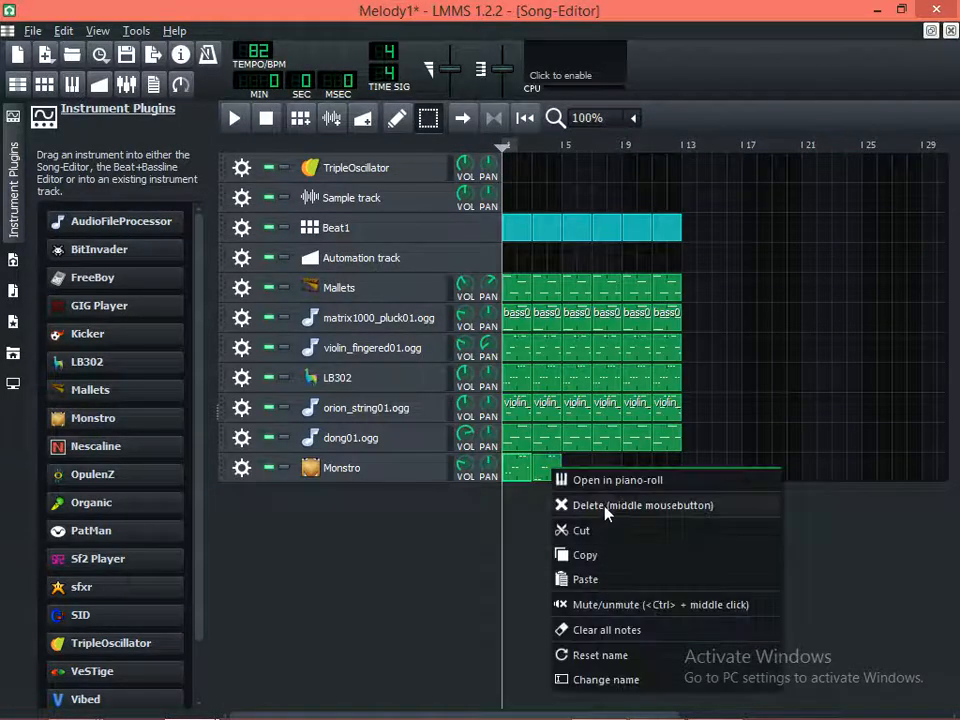
click(590, 505)
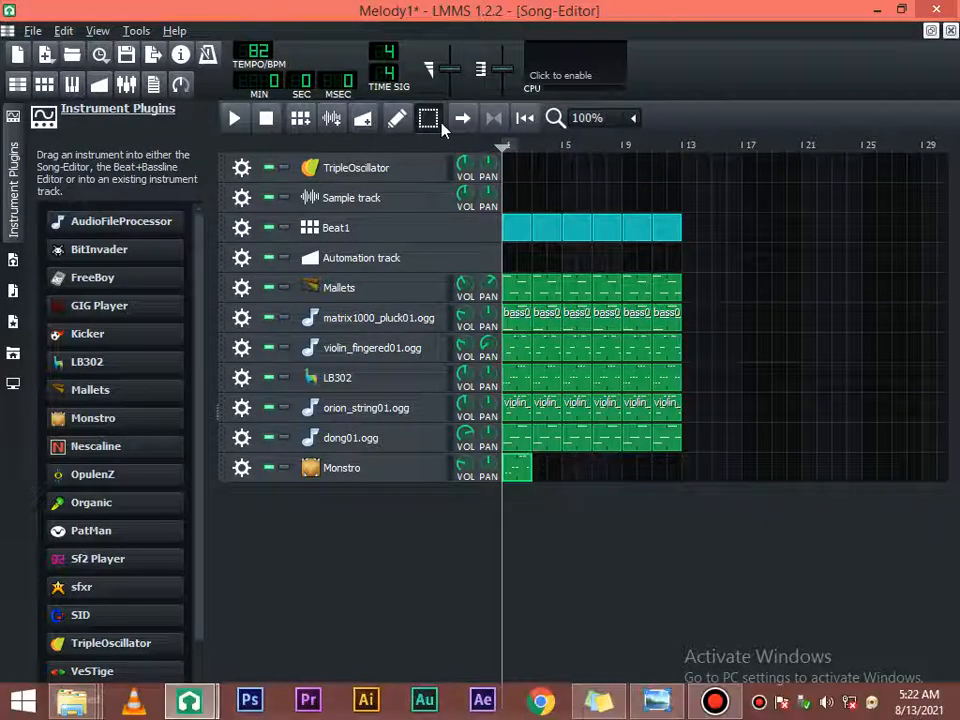
click(234, 118)
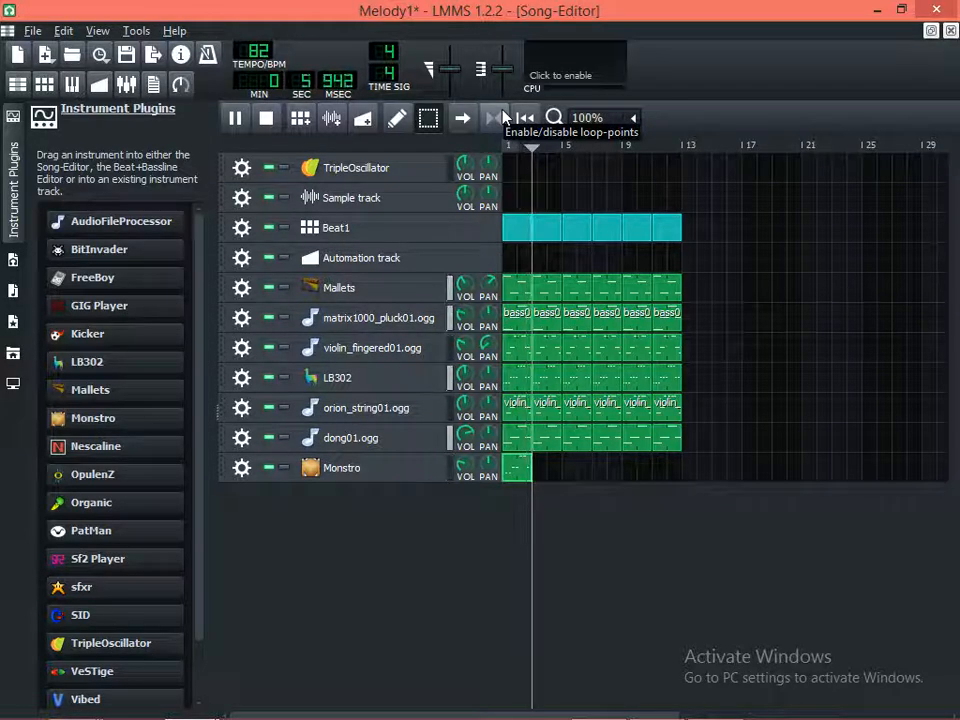
key(space)
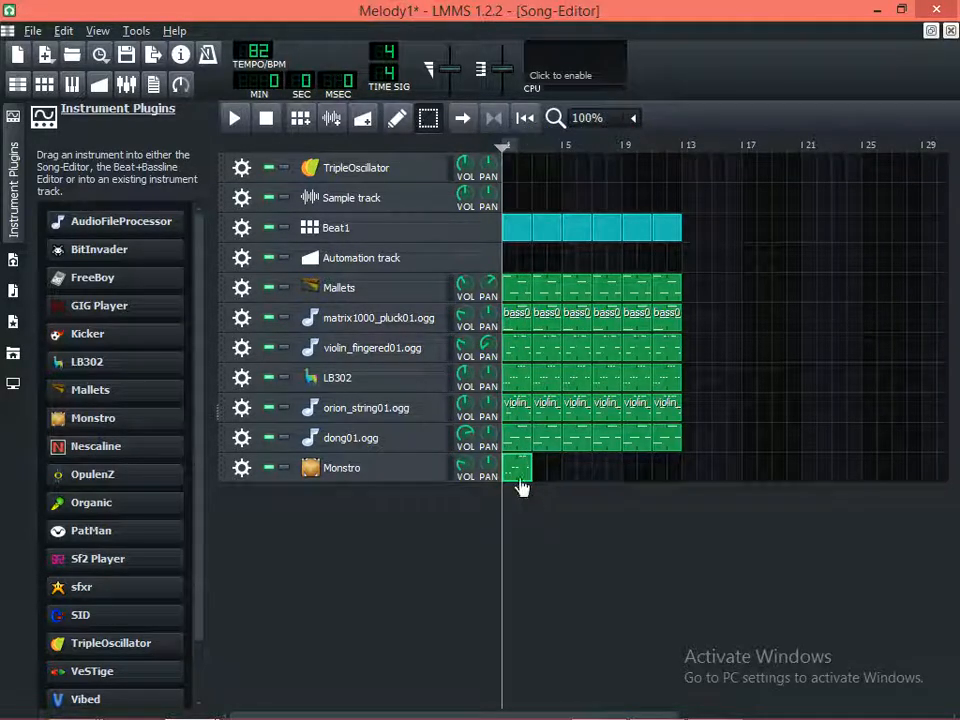
Copy the revised Monstro clip at bar 1 and paste it at bar 3
right_click(519, 474)
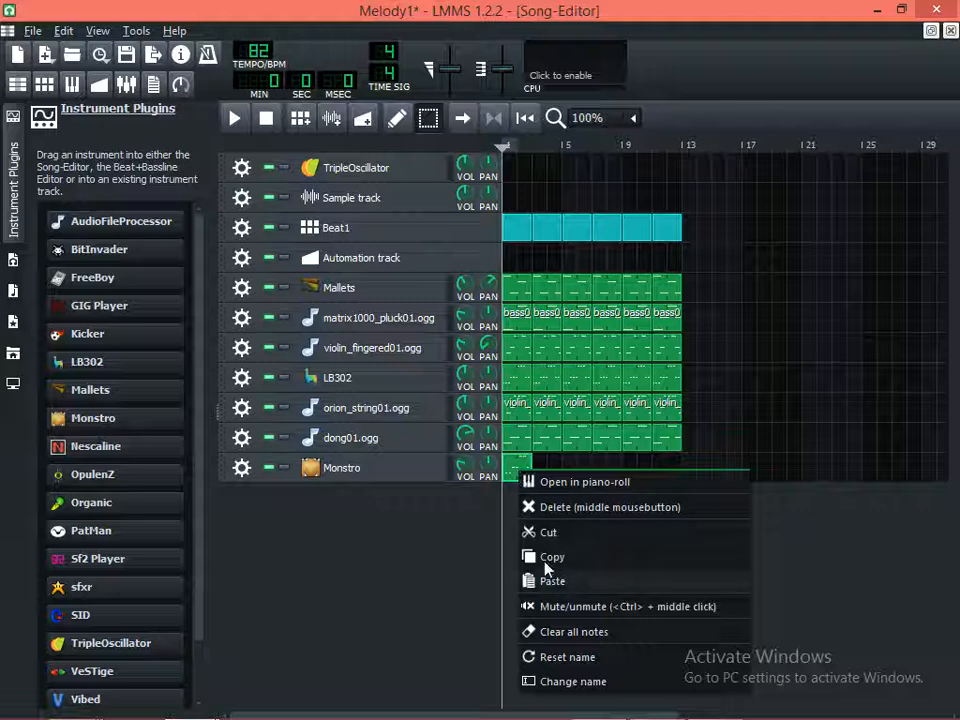
click(545, 560)
right_click(539, 465)
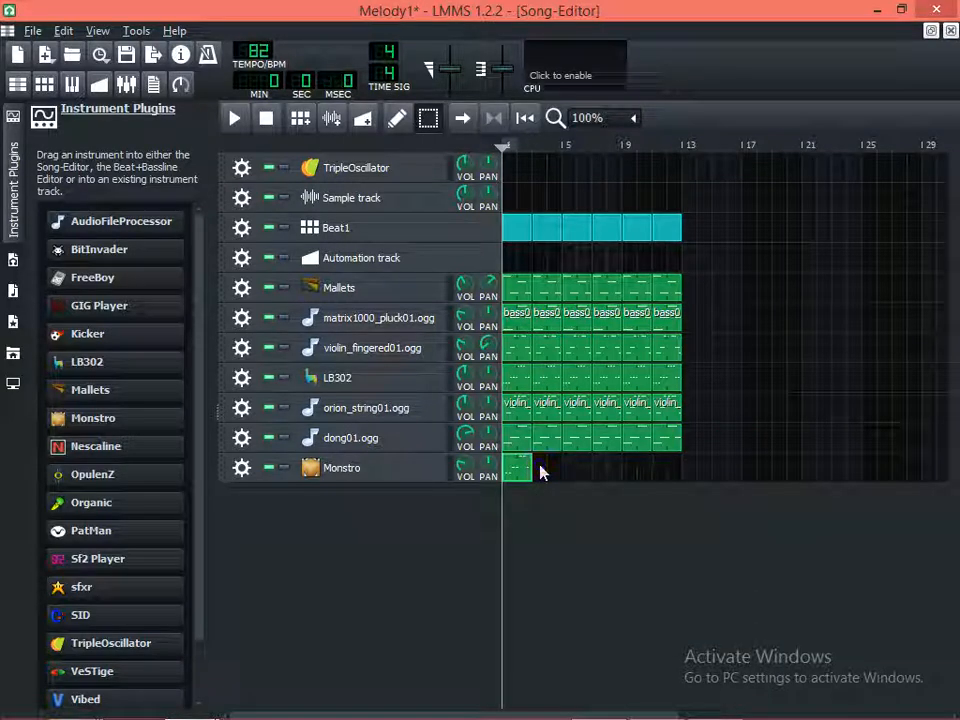
right_click(519, 472)
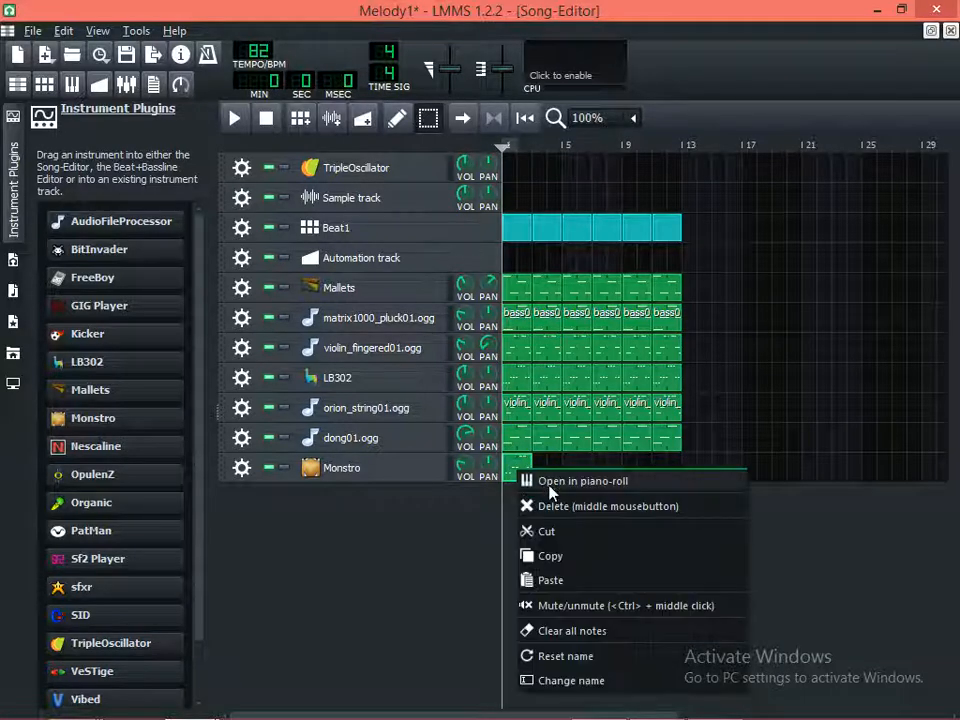
click(545, 556)
right_click(537, 476)
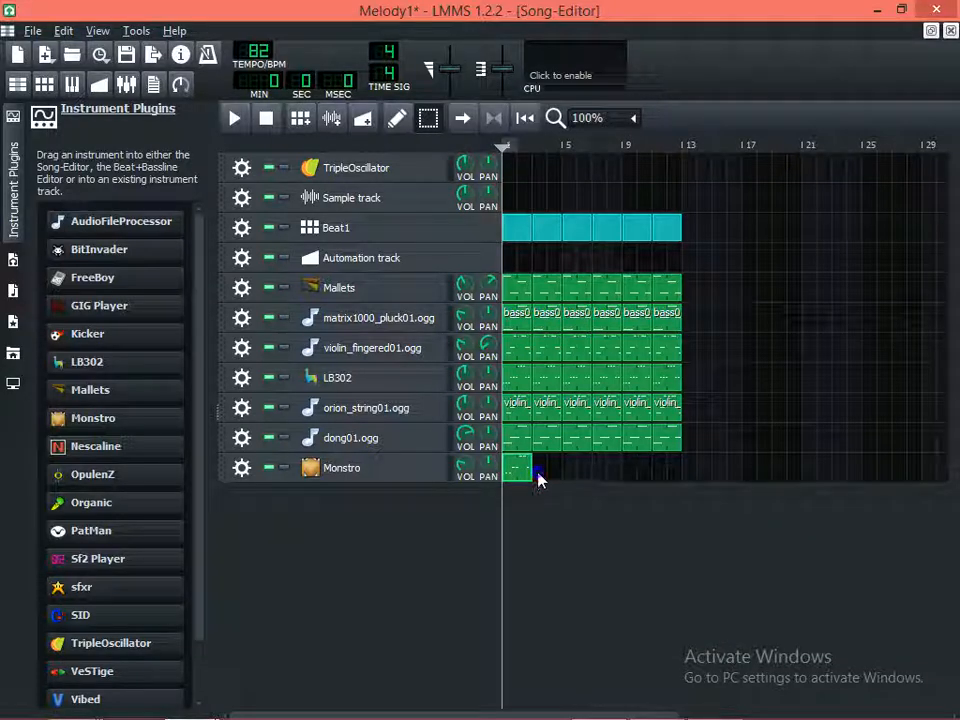